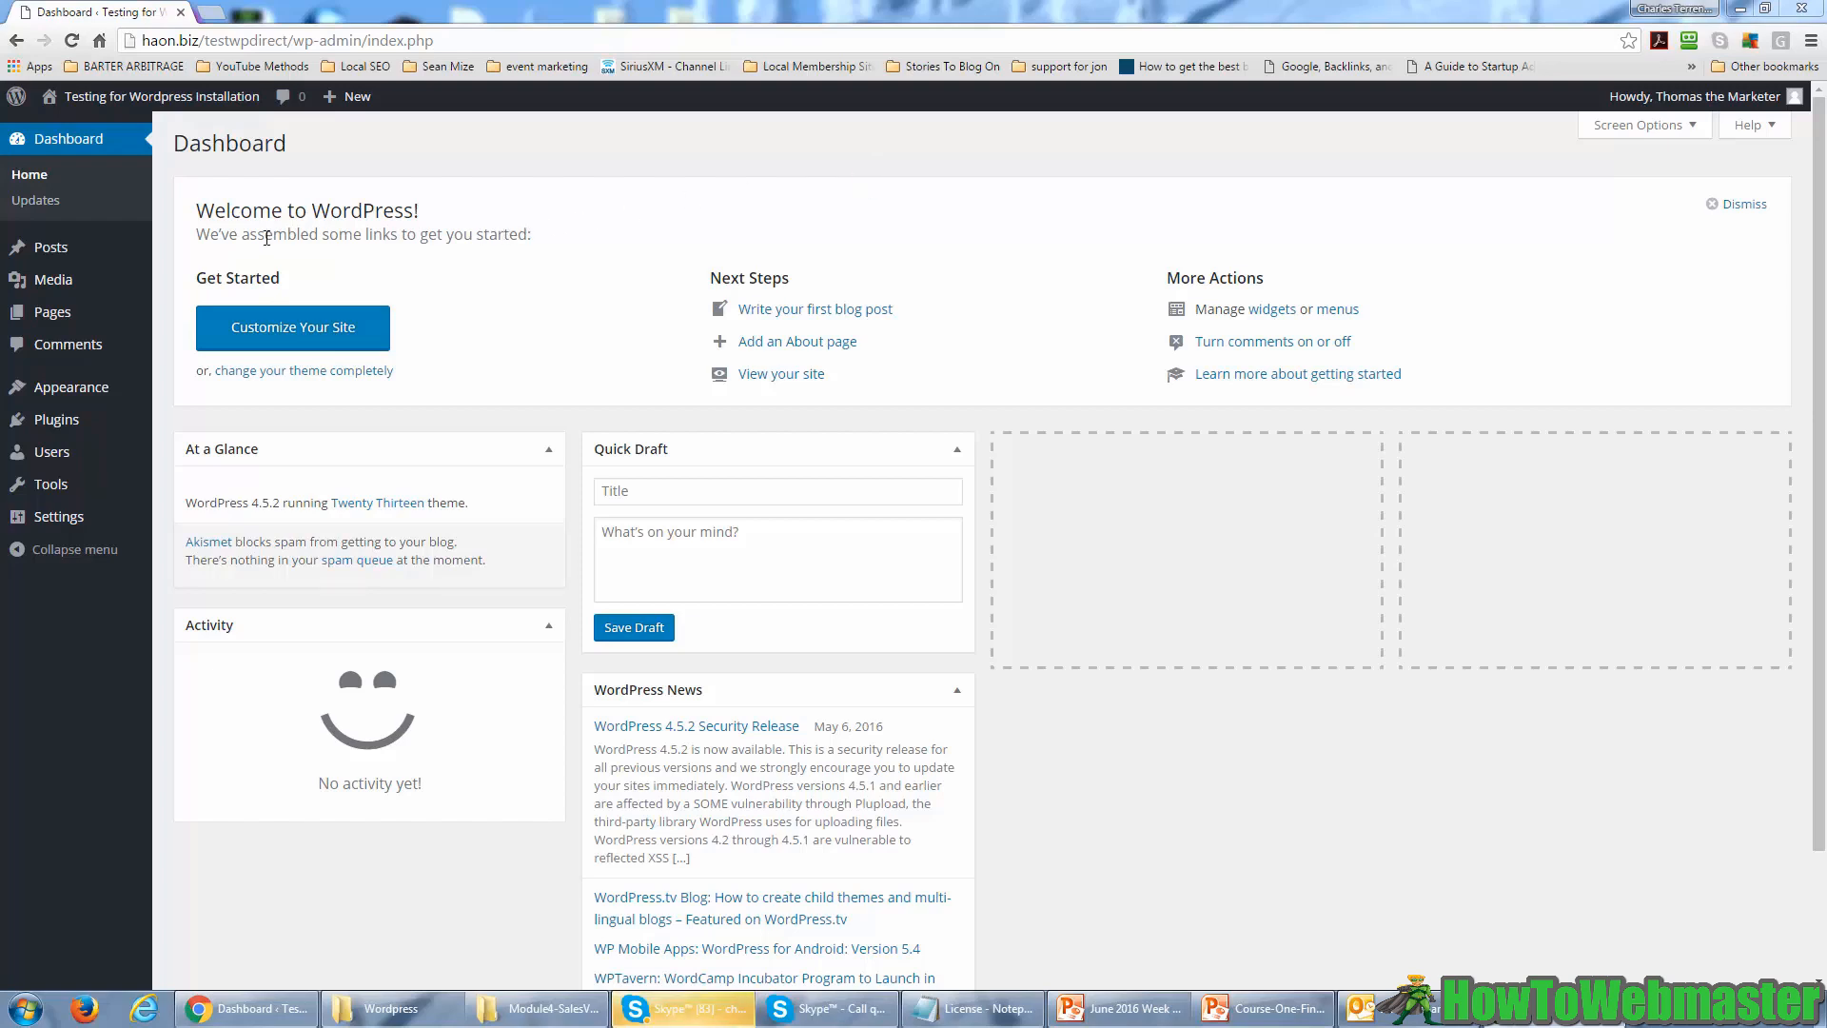
- Open the list of all posts and start a new post
mouse_move(57, 250)
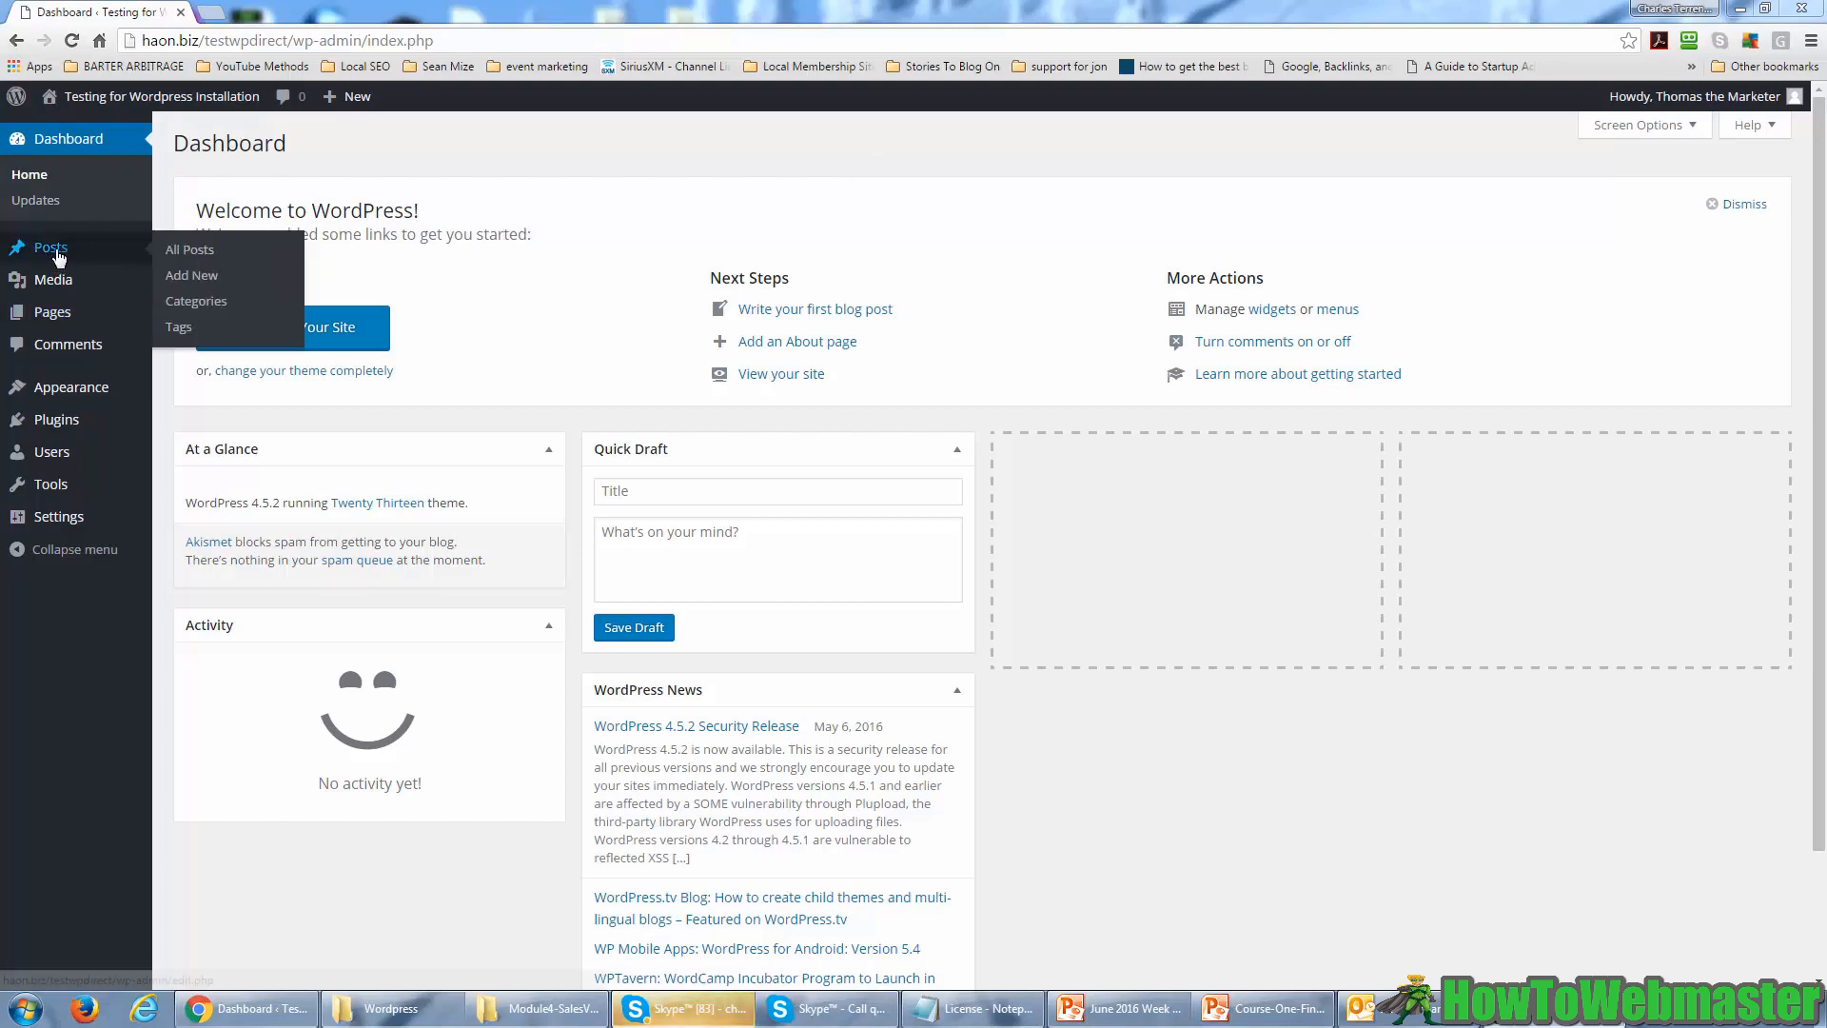
left_click(193, 250)
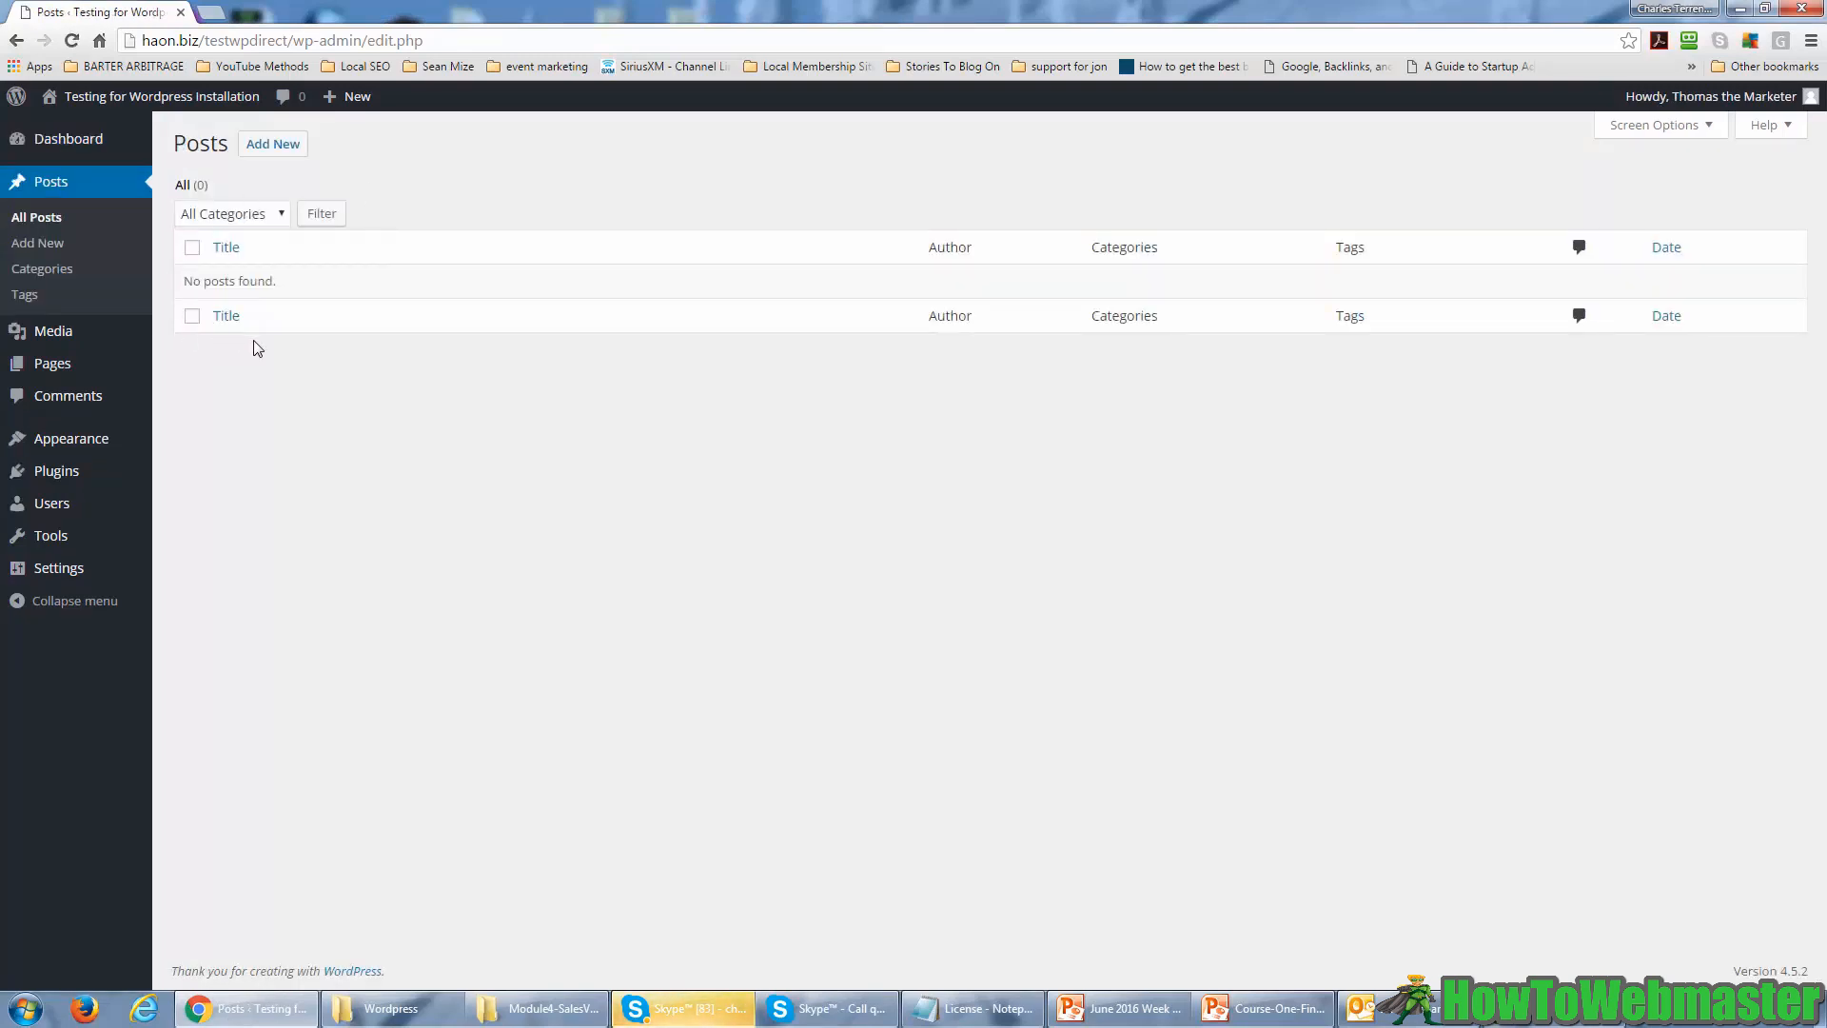
left_click(262, 145)
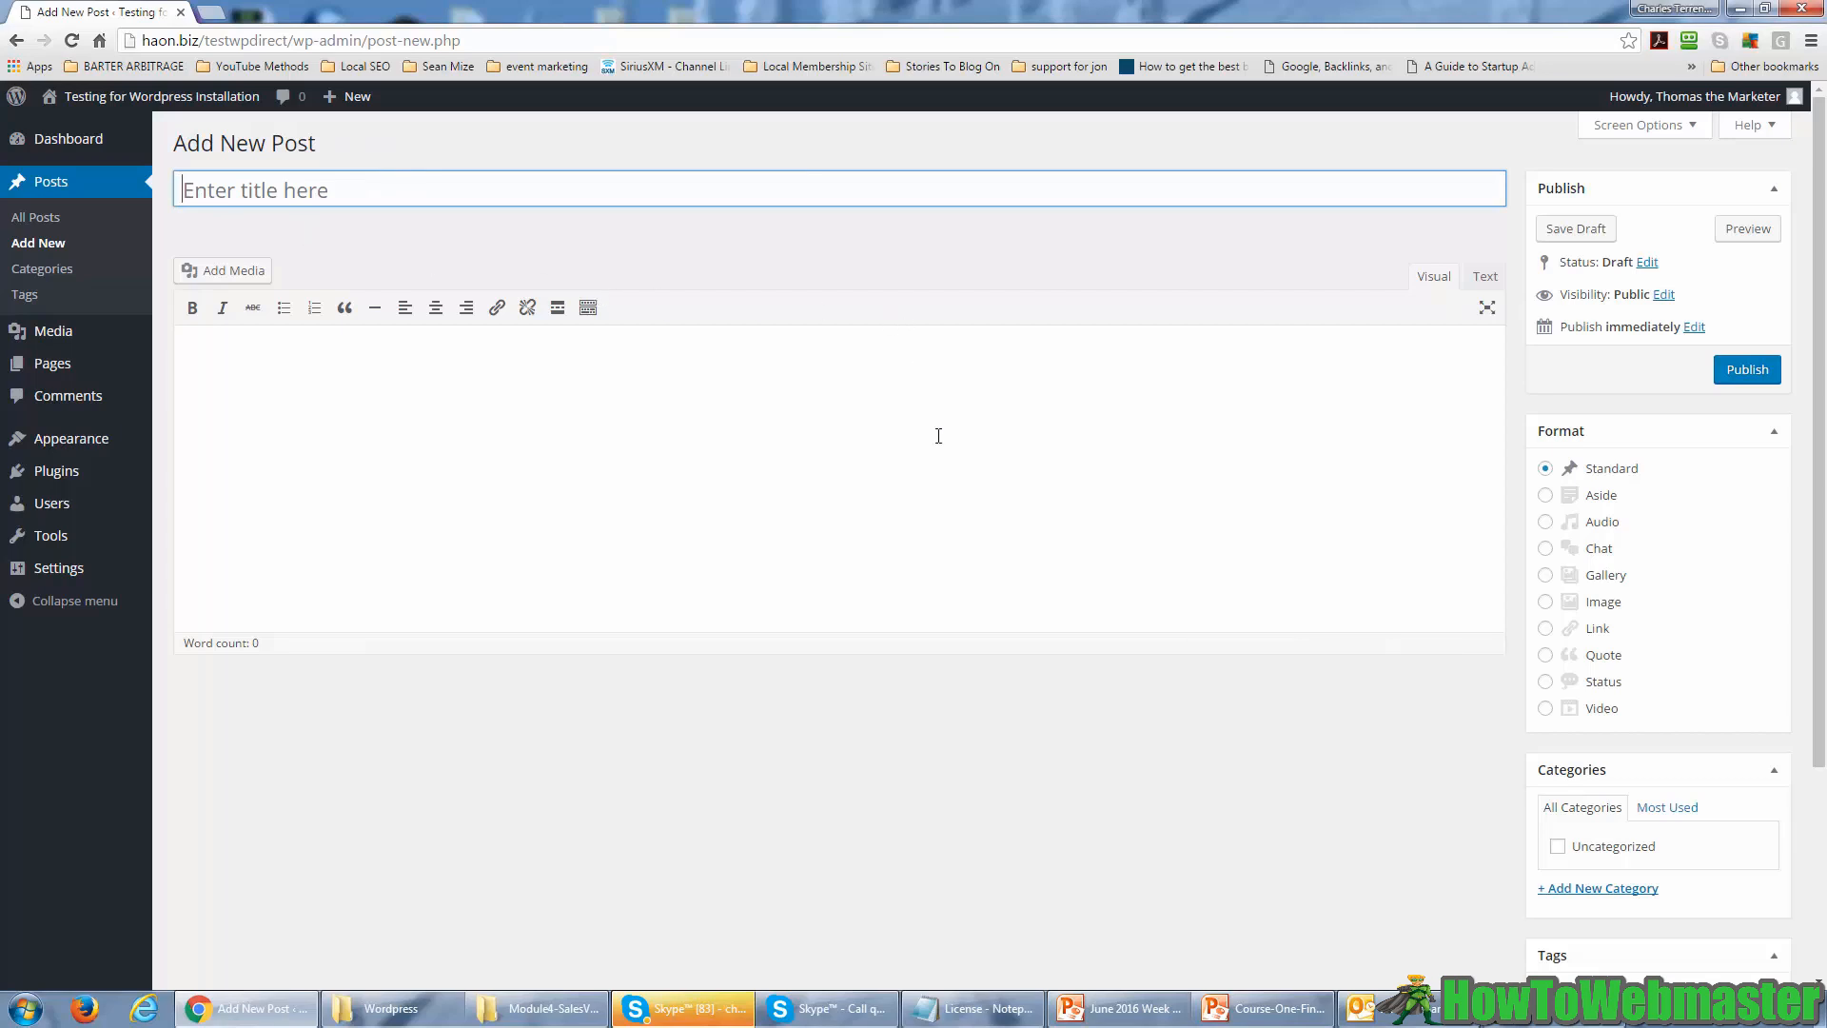
- Paste the affiliate marketing article text into the body of the new post
left_click(1150, 717)
scroll(1160, 717, "down", 1)
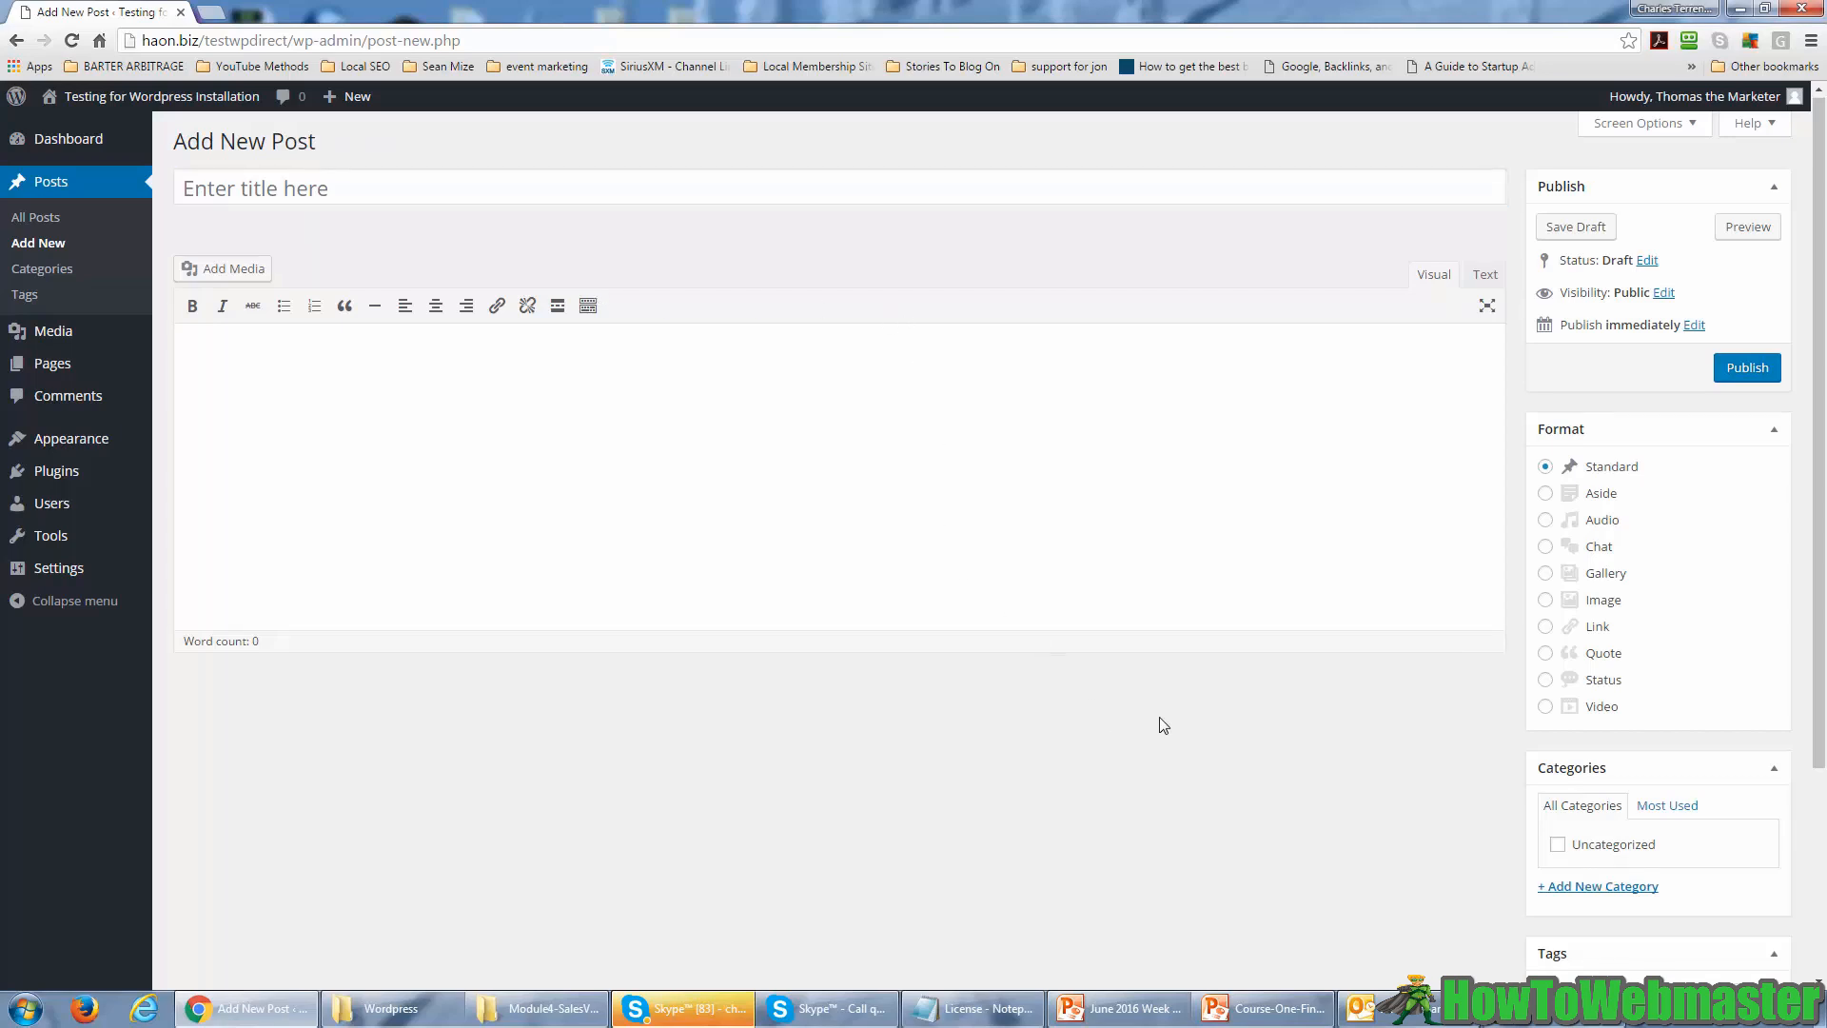
scroll(1159, 716, "down", 2)
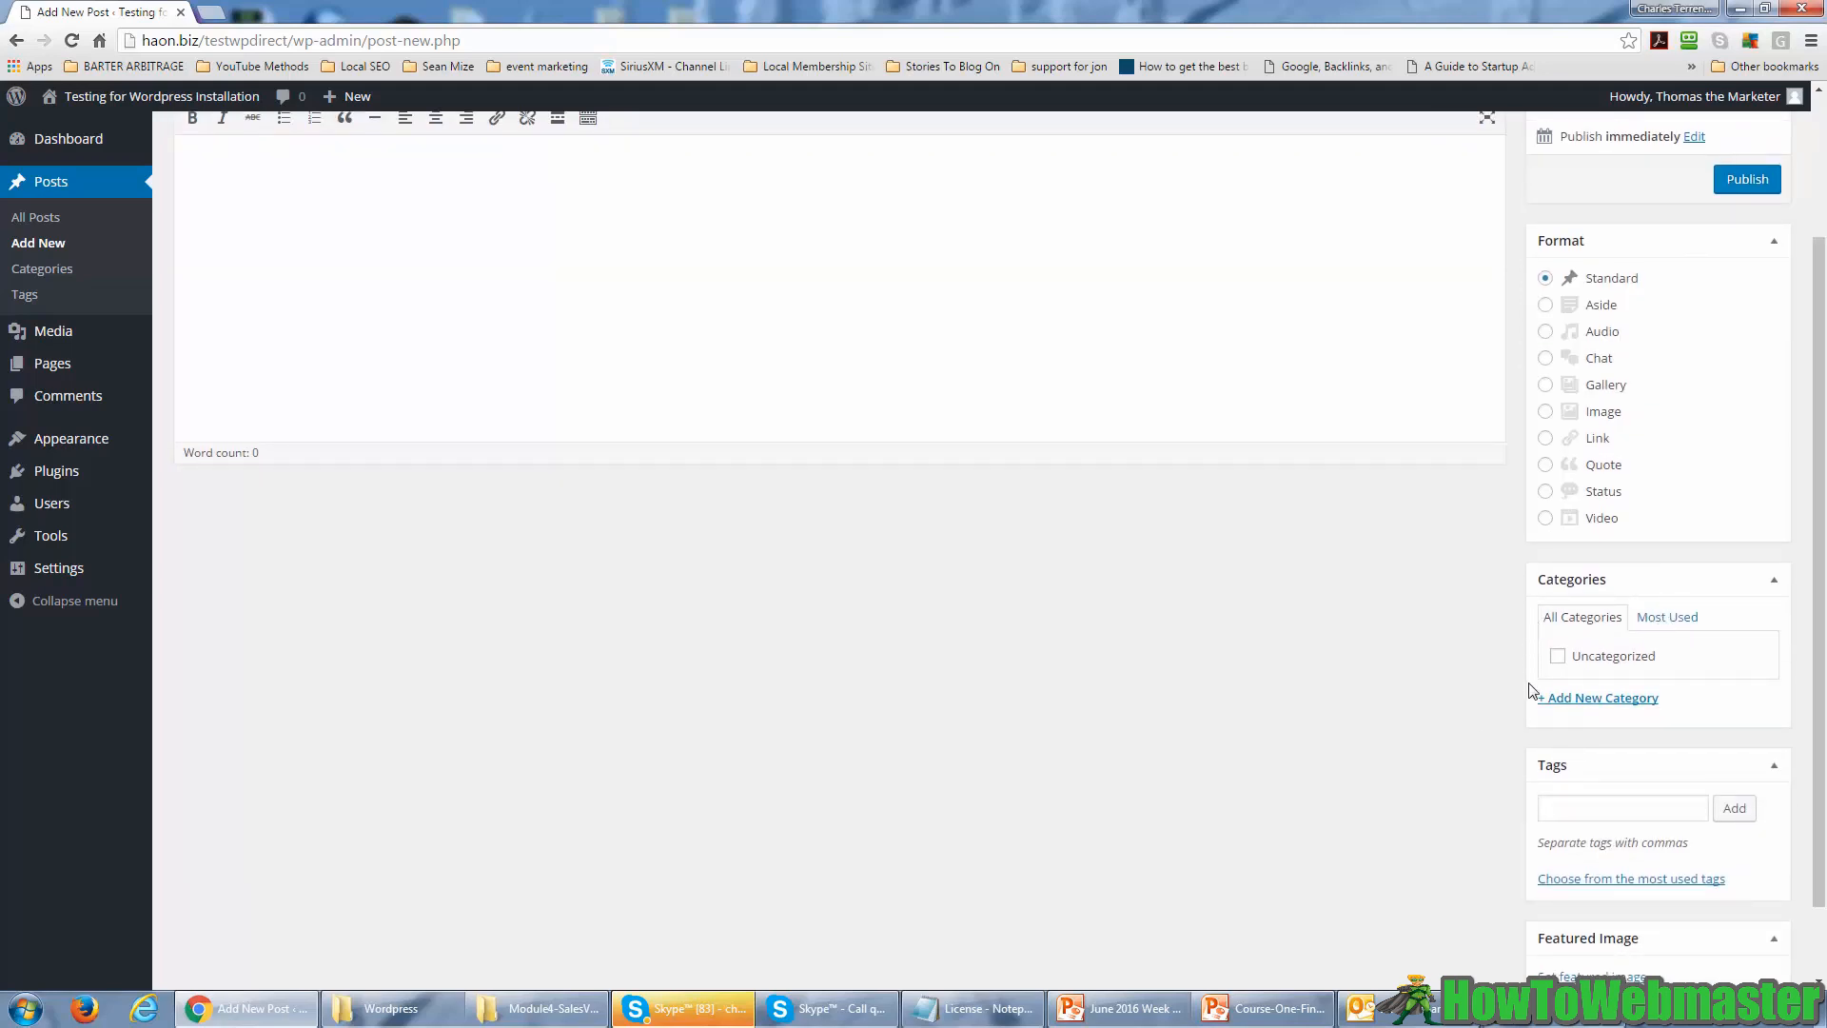
scroll(1531, 692, "up", 1)
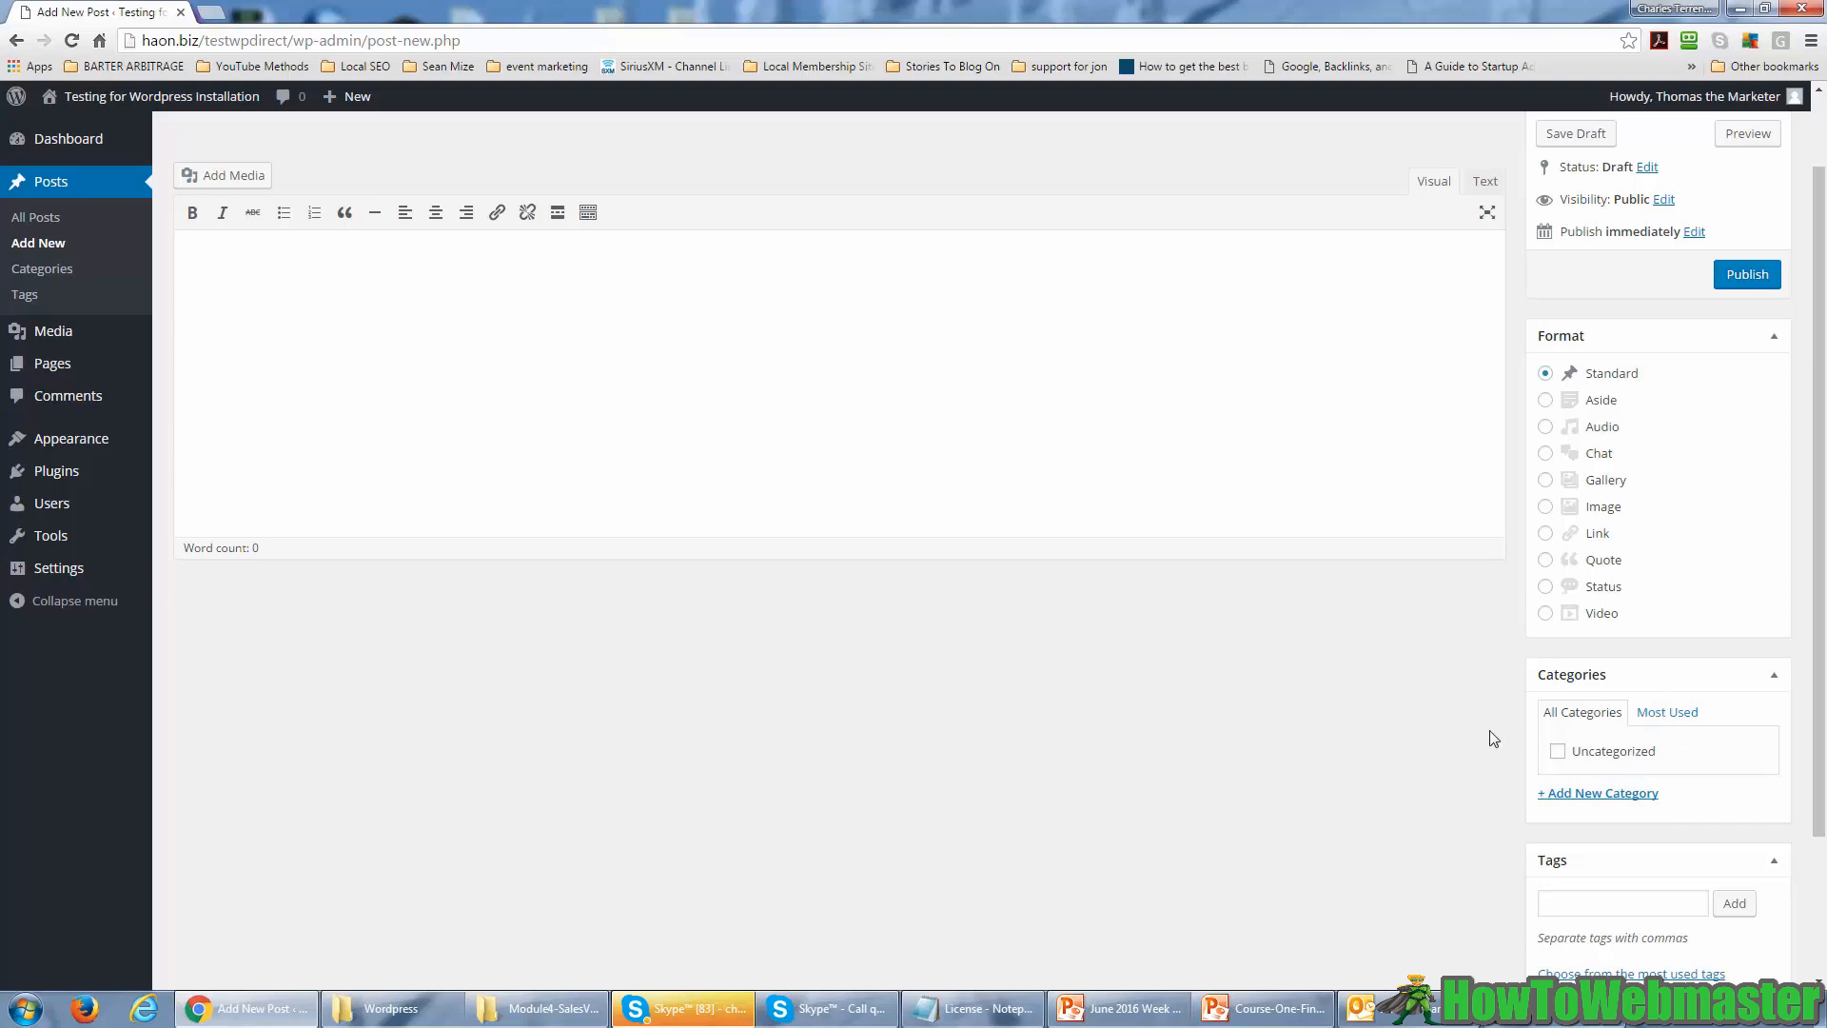
scroll(1445, 785, "down", 2)
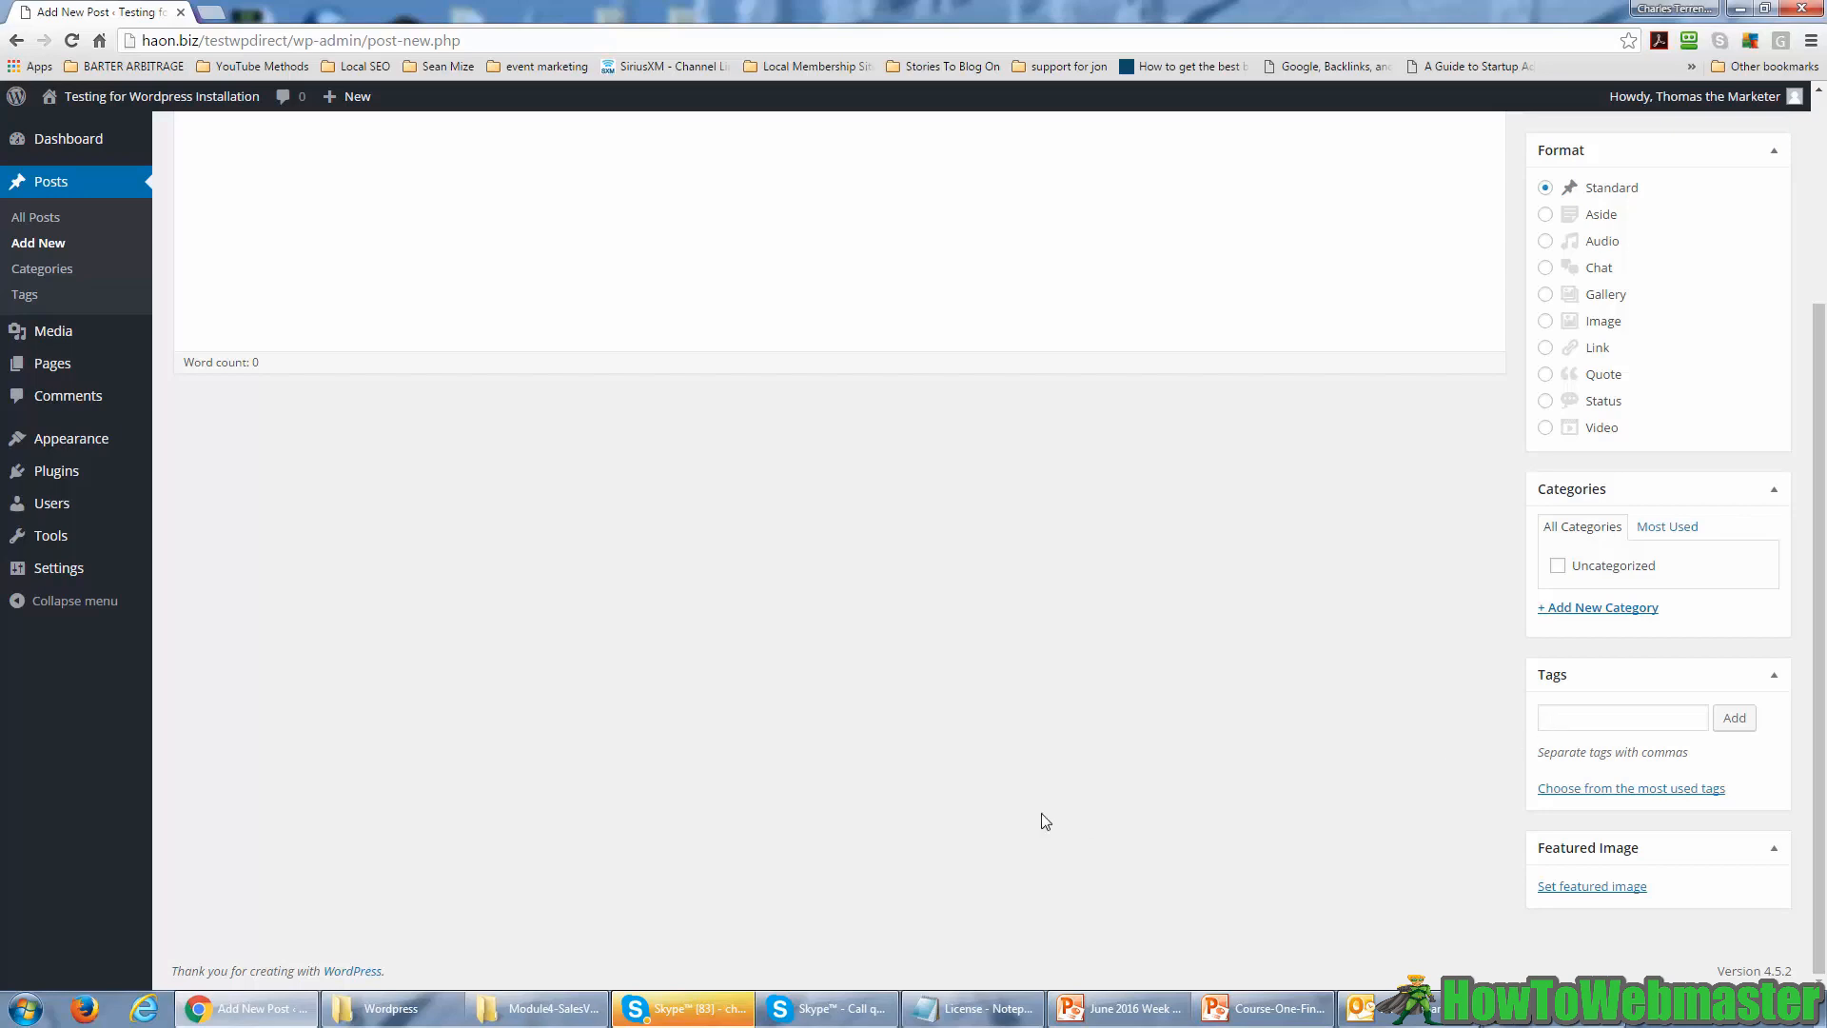
scroll(1031, 814, "up", 3)
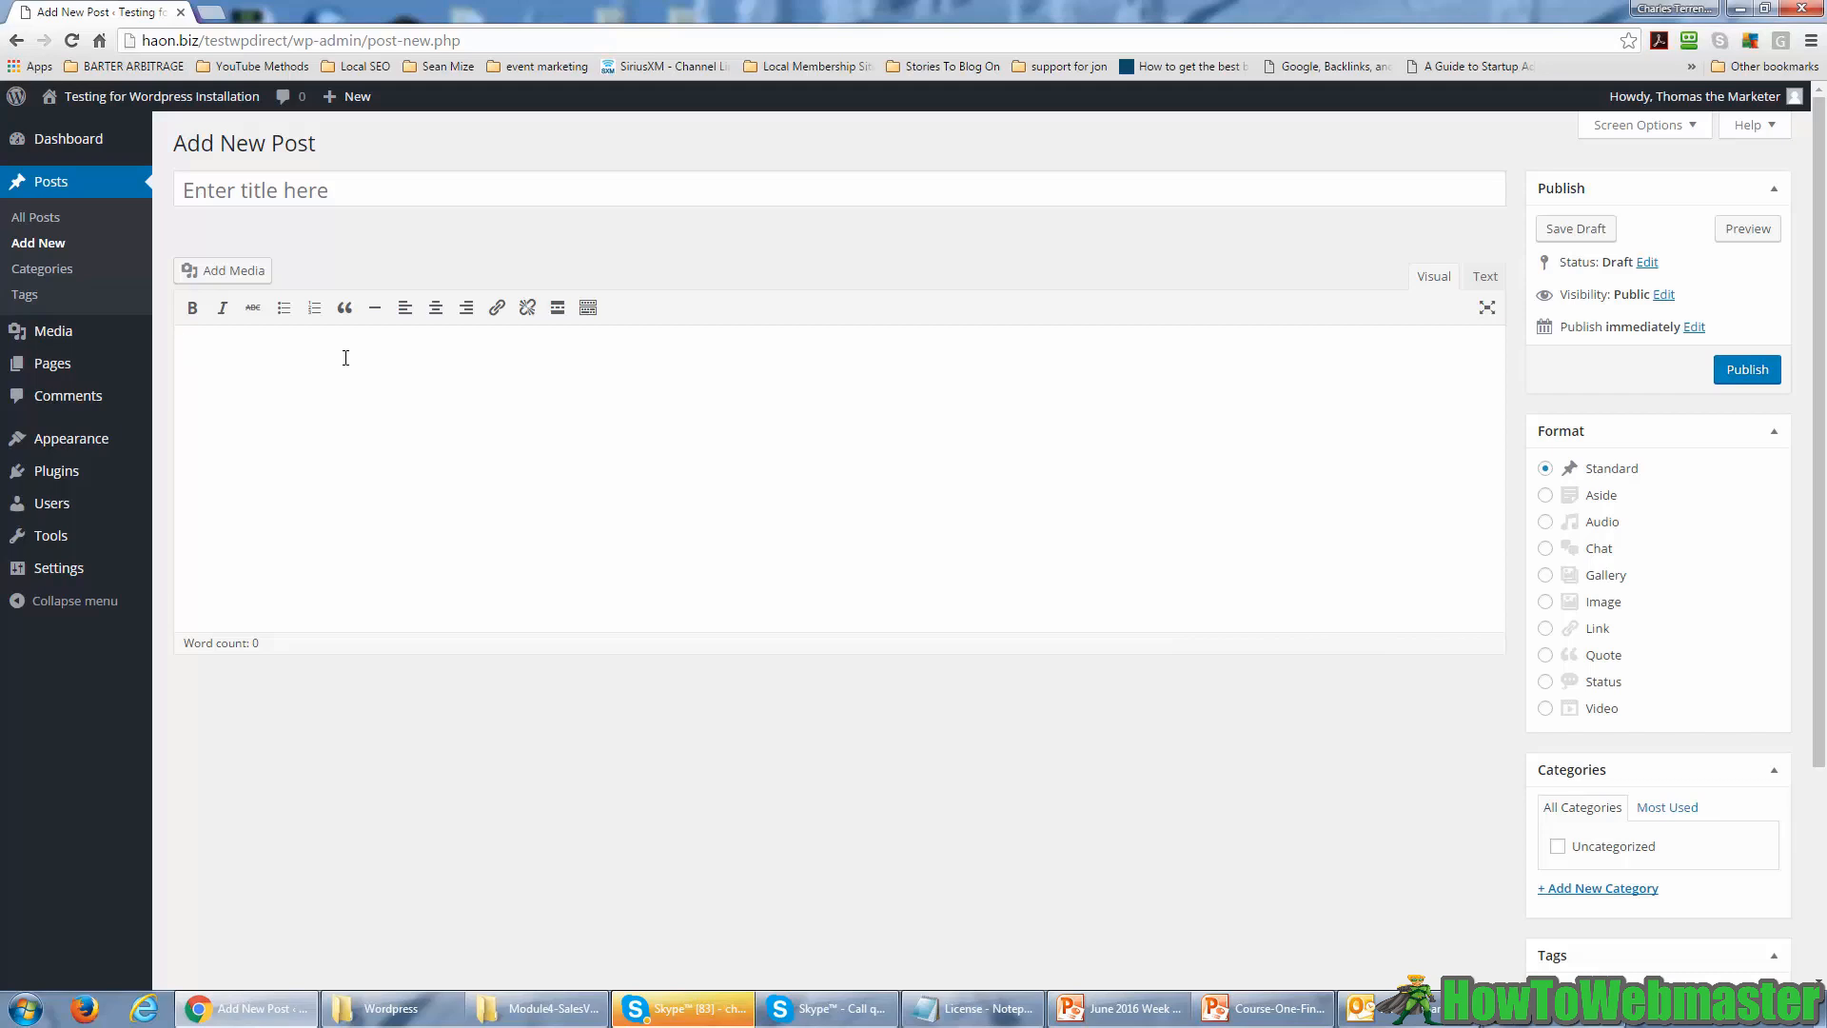
key("ctrl+v")
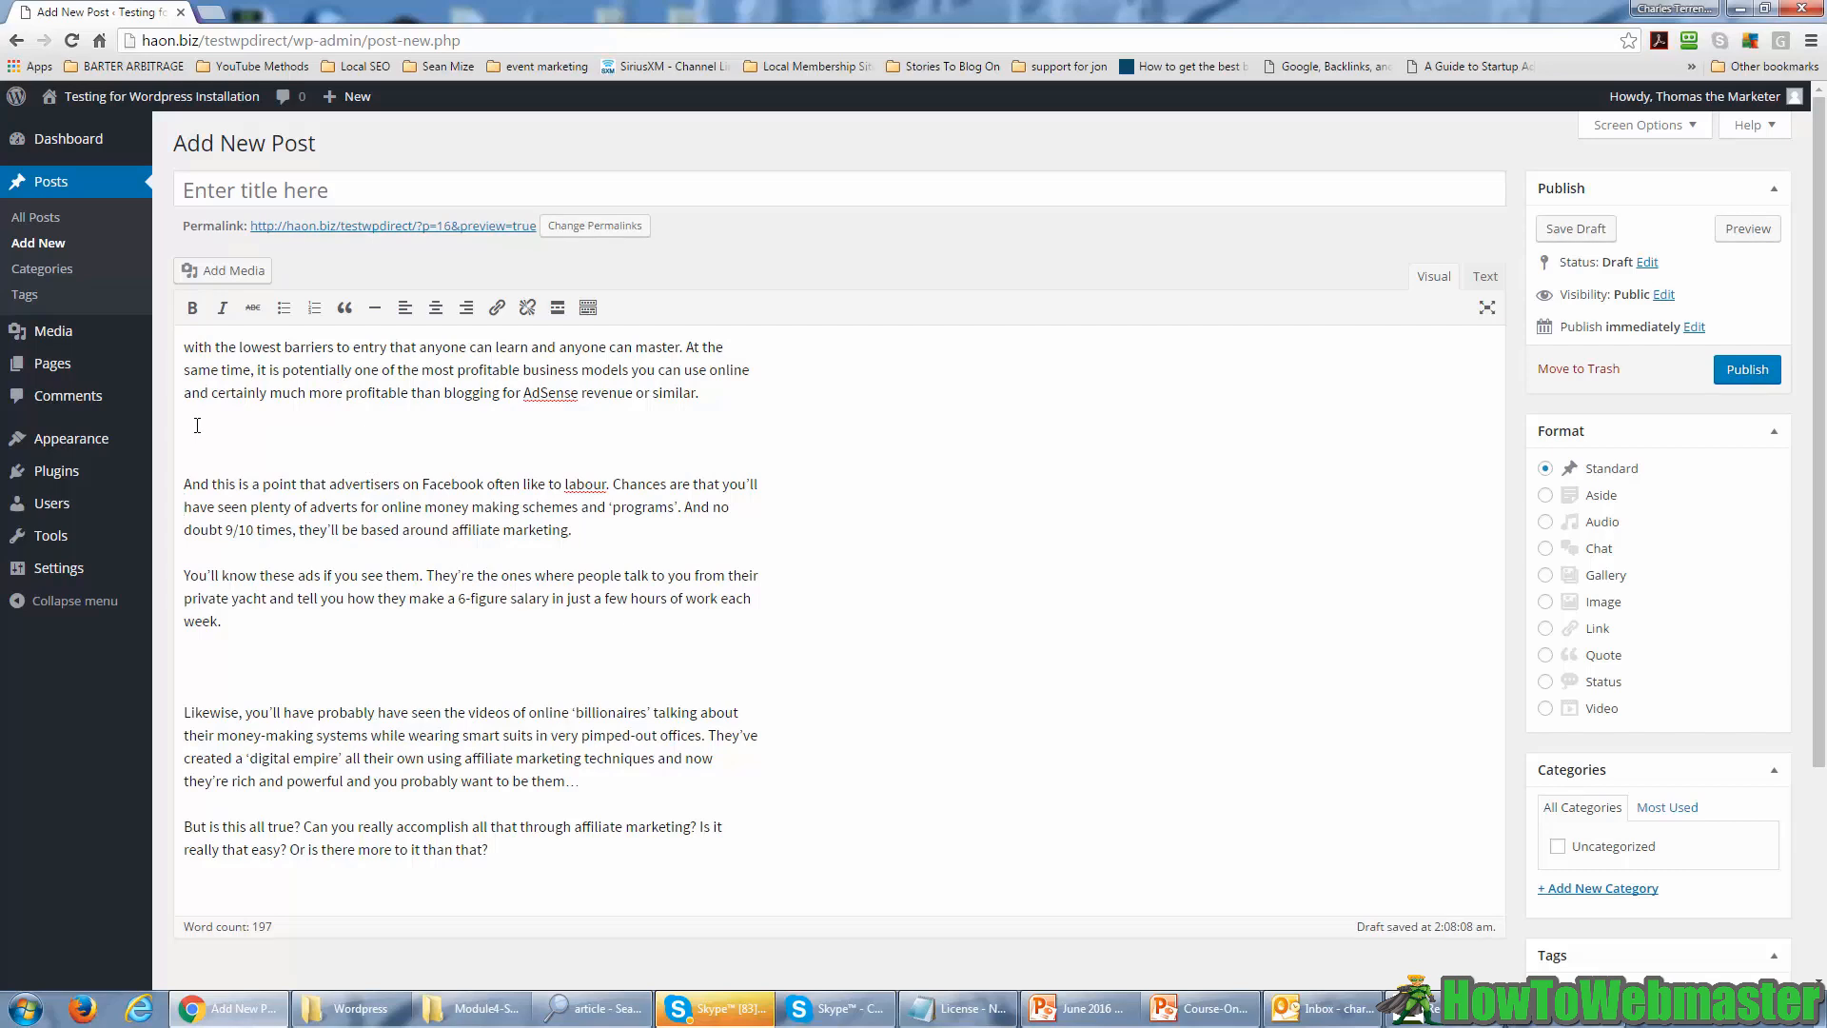
- Remove the extra blank lines before the paragraphs starting "And this is a point" and "Likewise" in the post body
left_click(518, 440)
key("Delete")
type("A")
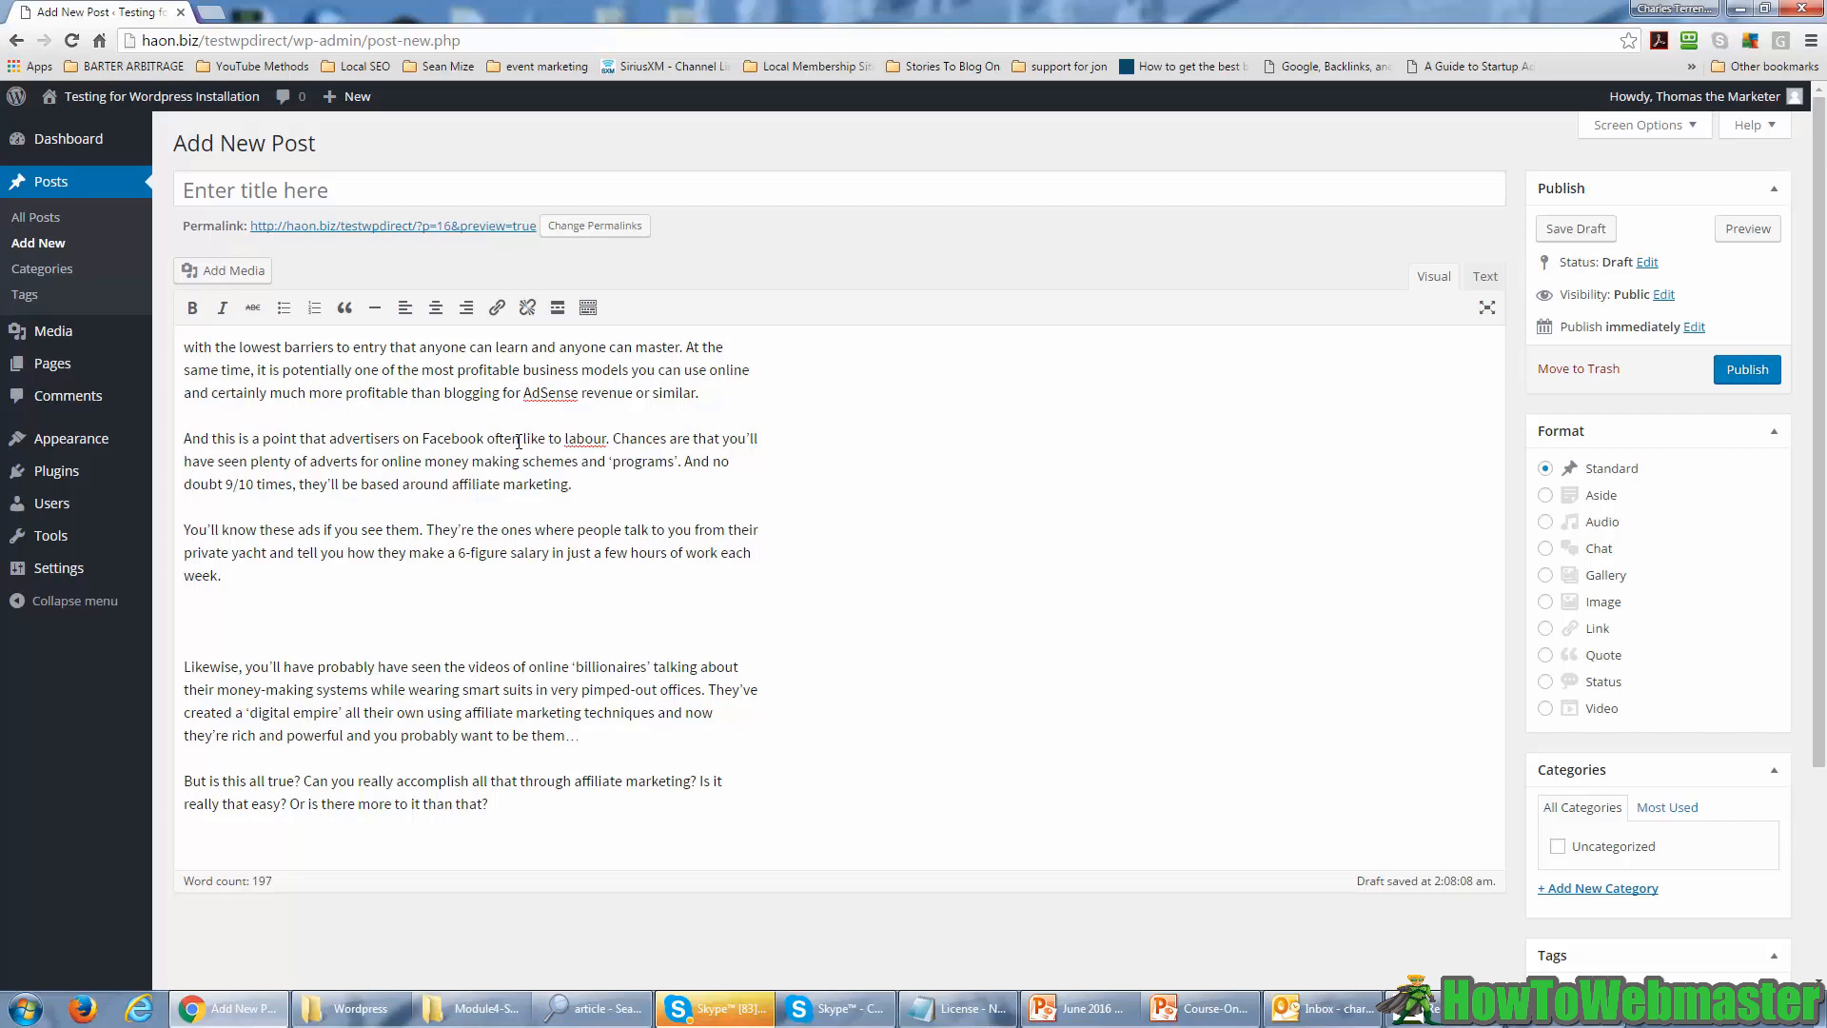
key("Delete")
key("Delete")
type("L")
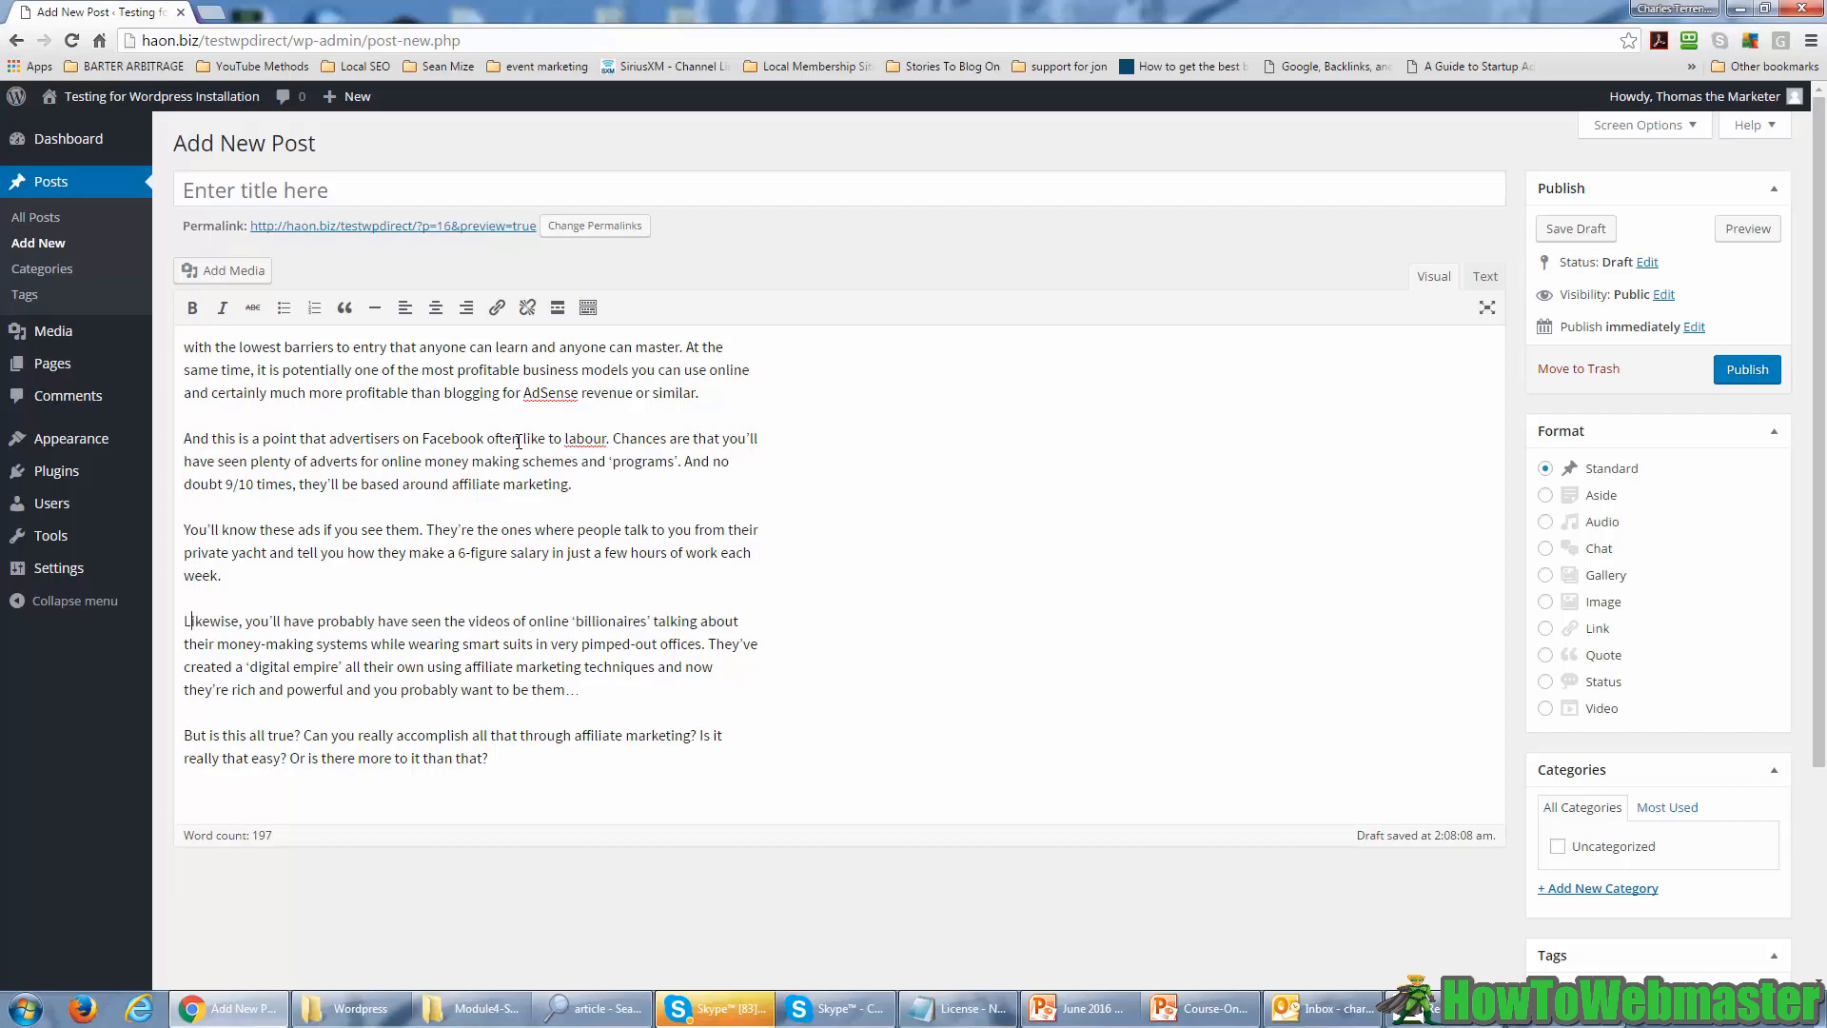
key("Down")
key("Down")
key("Down")
key("Down")
key("Down")
- Insert Tulips.jpg from the media library before "with the lowest barriers to entry" as a 150 × 150 thumbnail and align it left
key("Up")
key("Up")
key("Up")
key("Up")
key("Up")
key("Up")
left_click(231, 283)
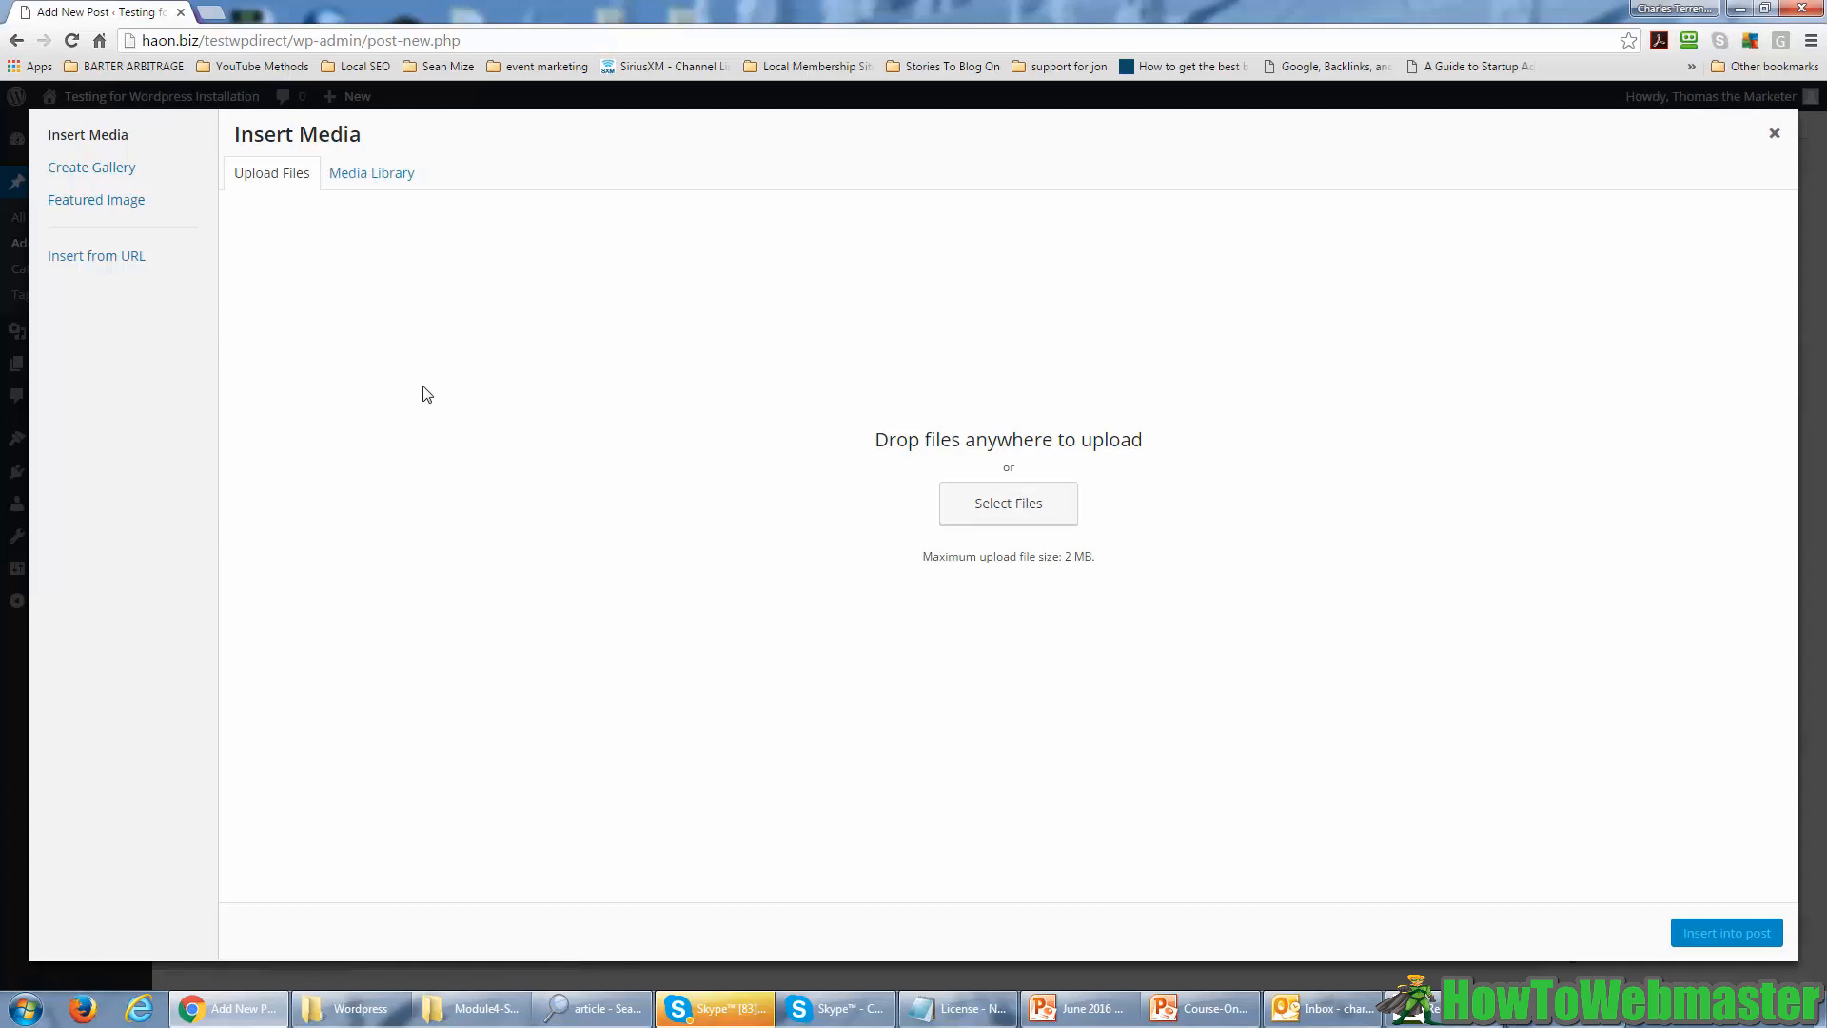
left_click(365, 180)
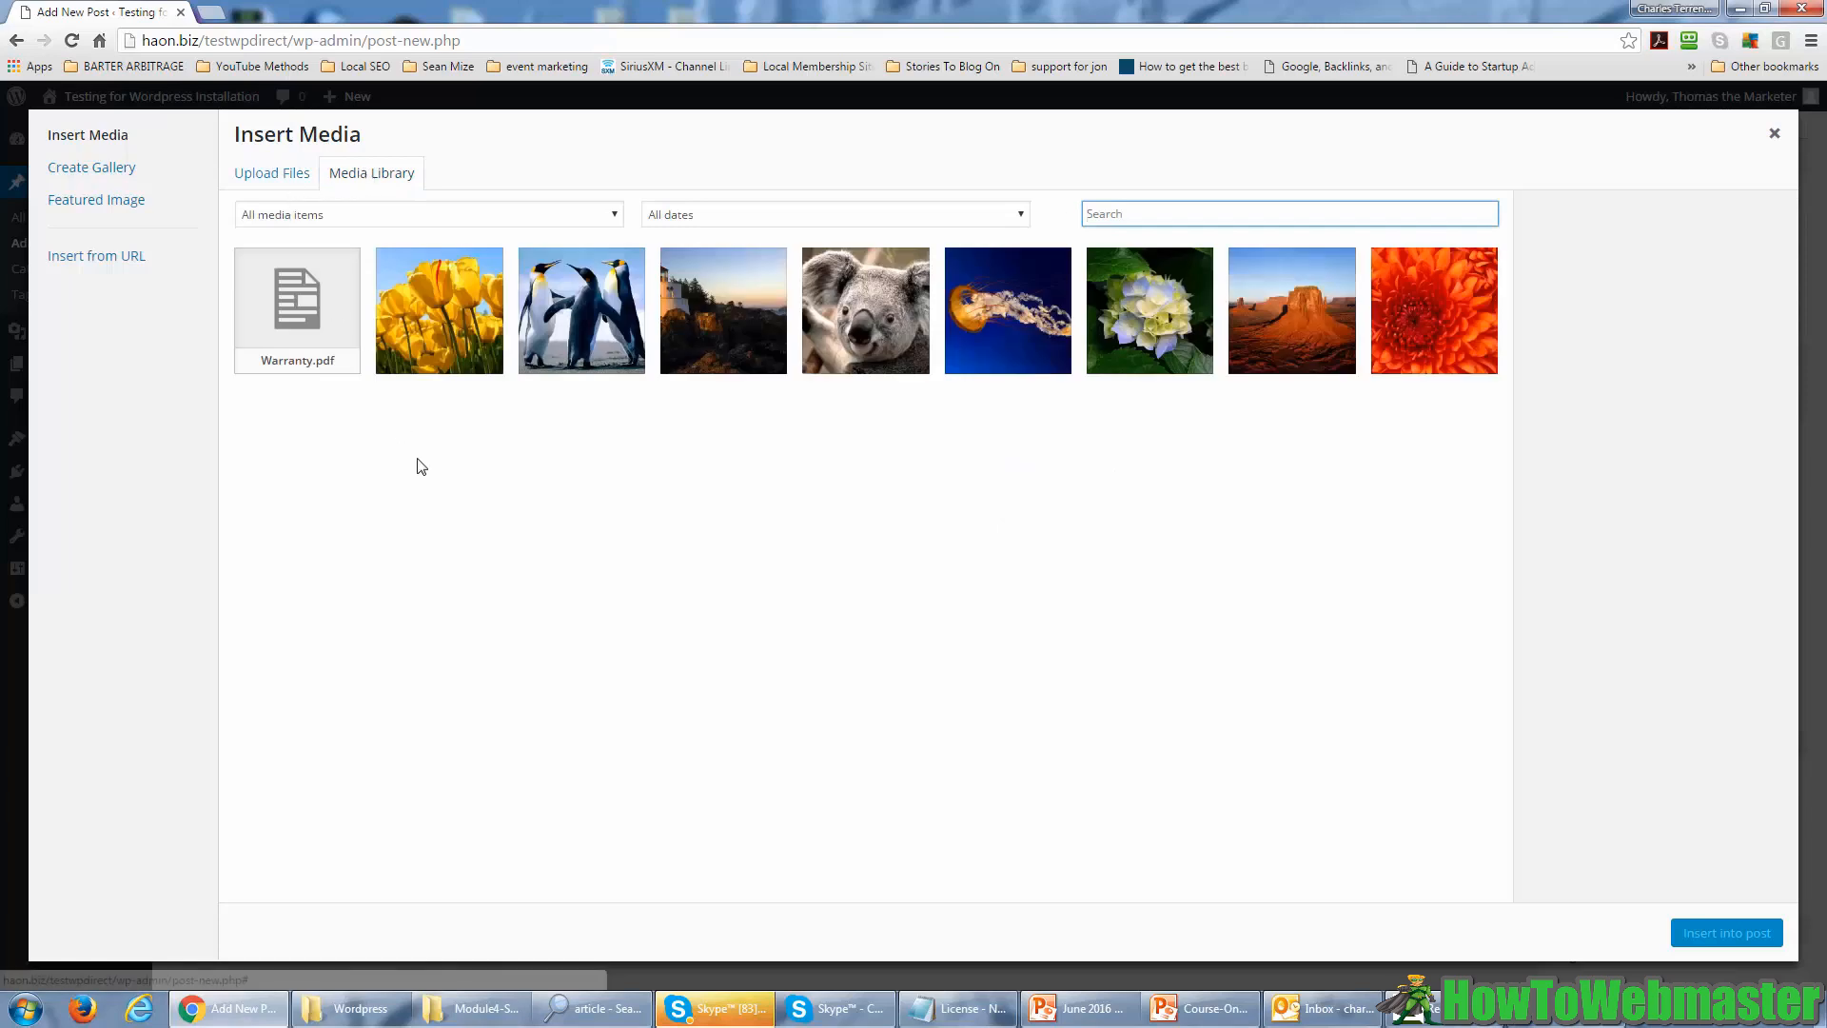
left_click(426, 325)
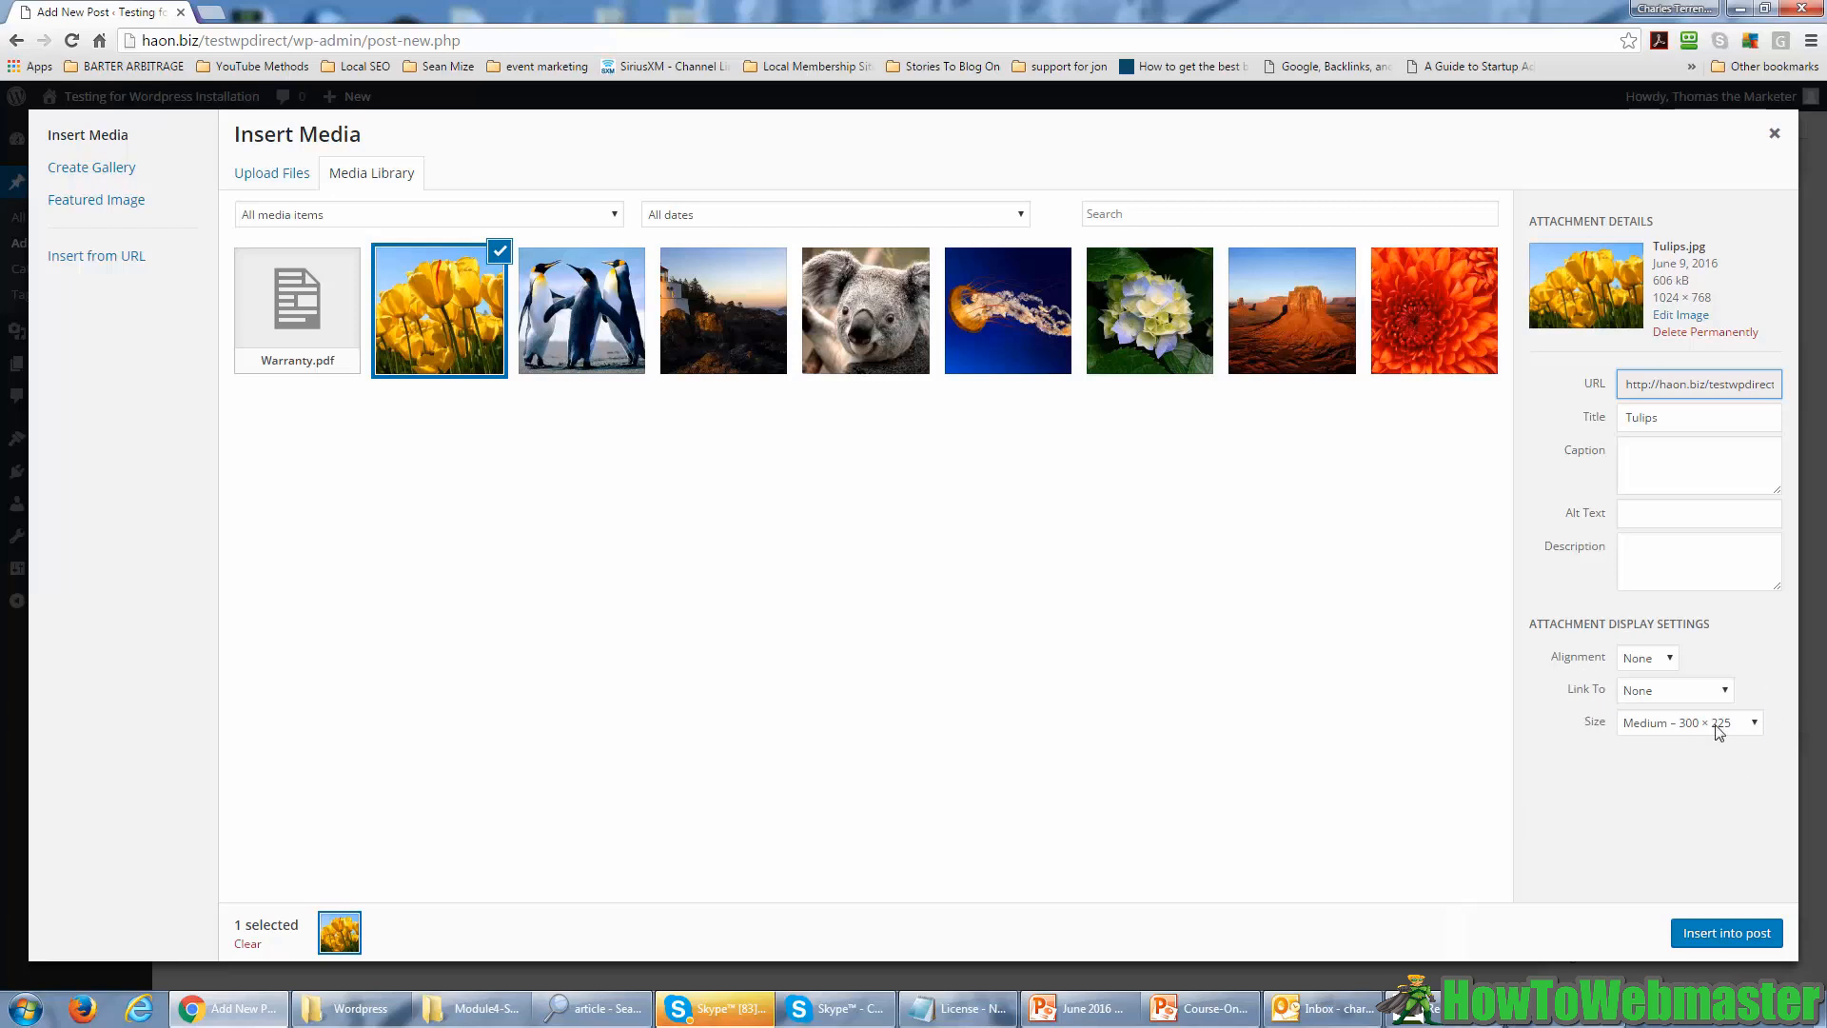
left_click(1755, 725)
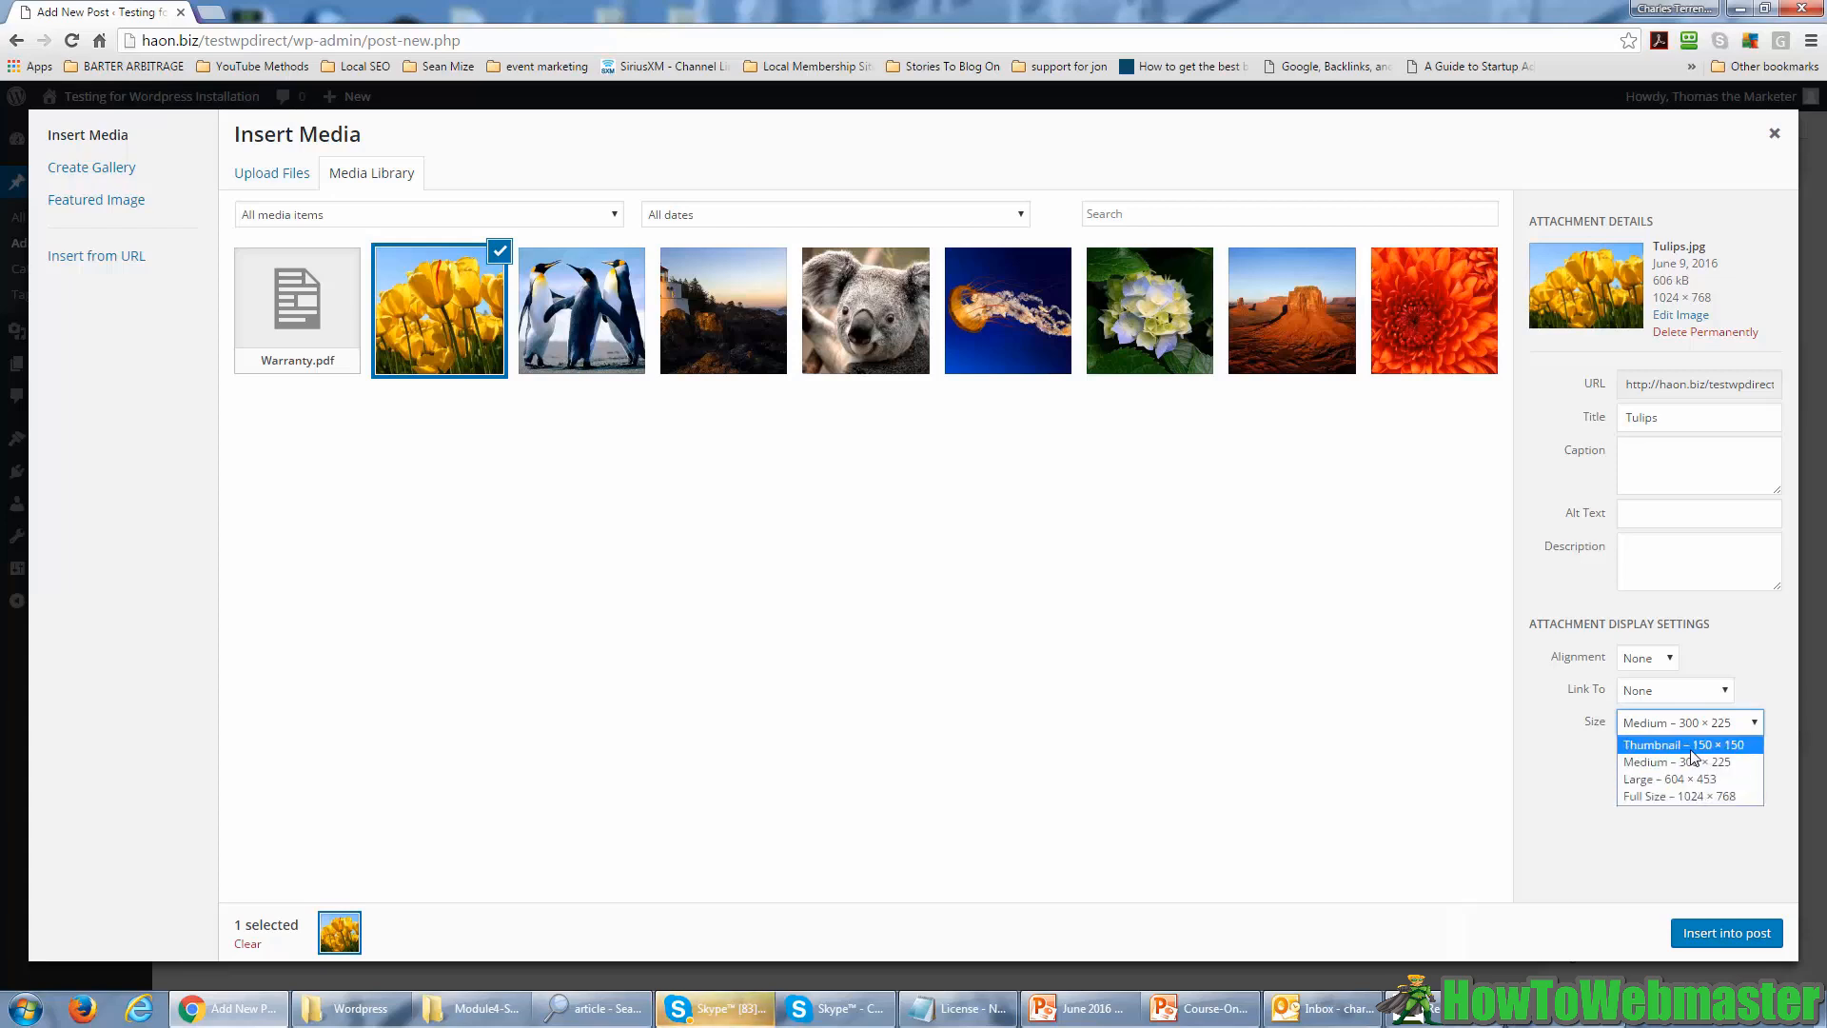
left_click(1691, 748)
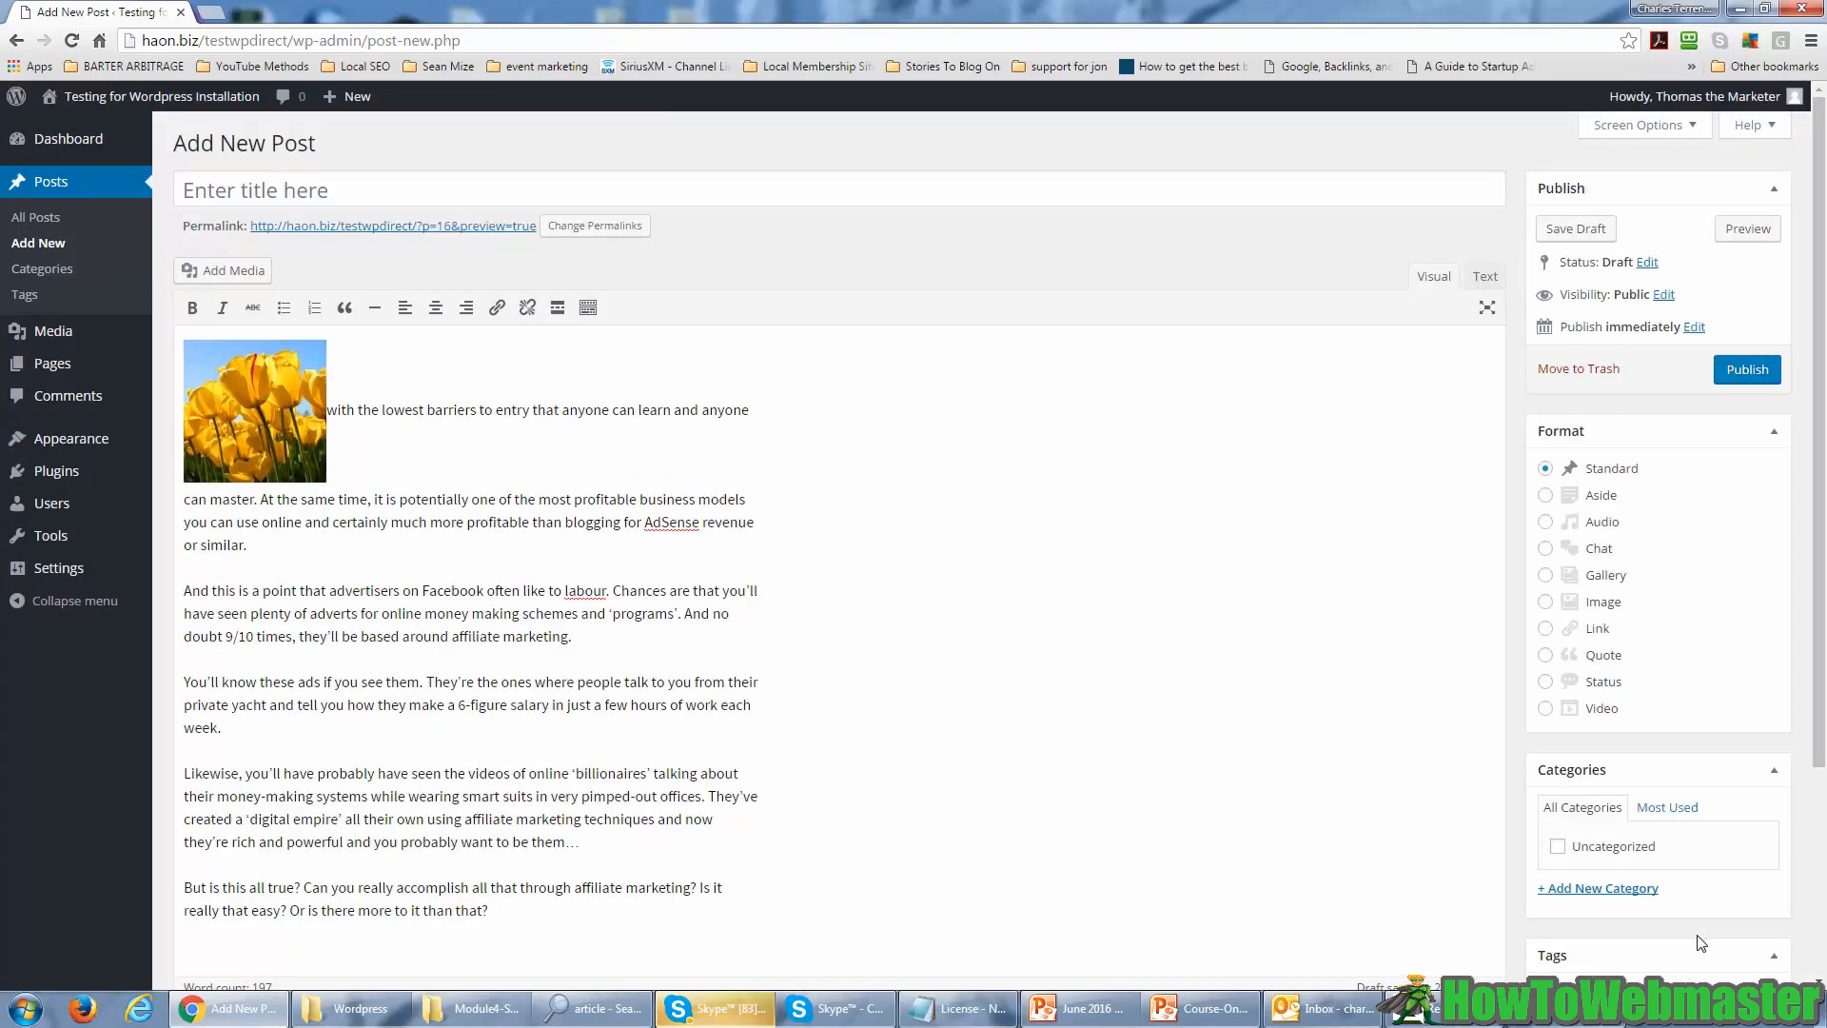
left_click(272, 398)
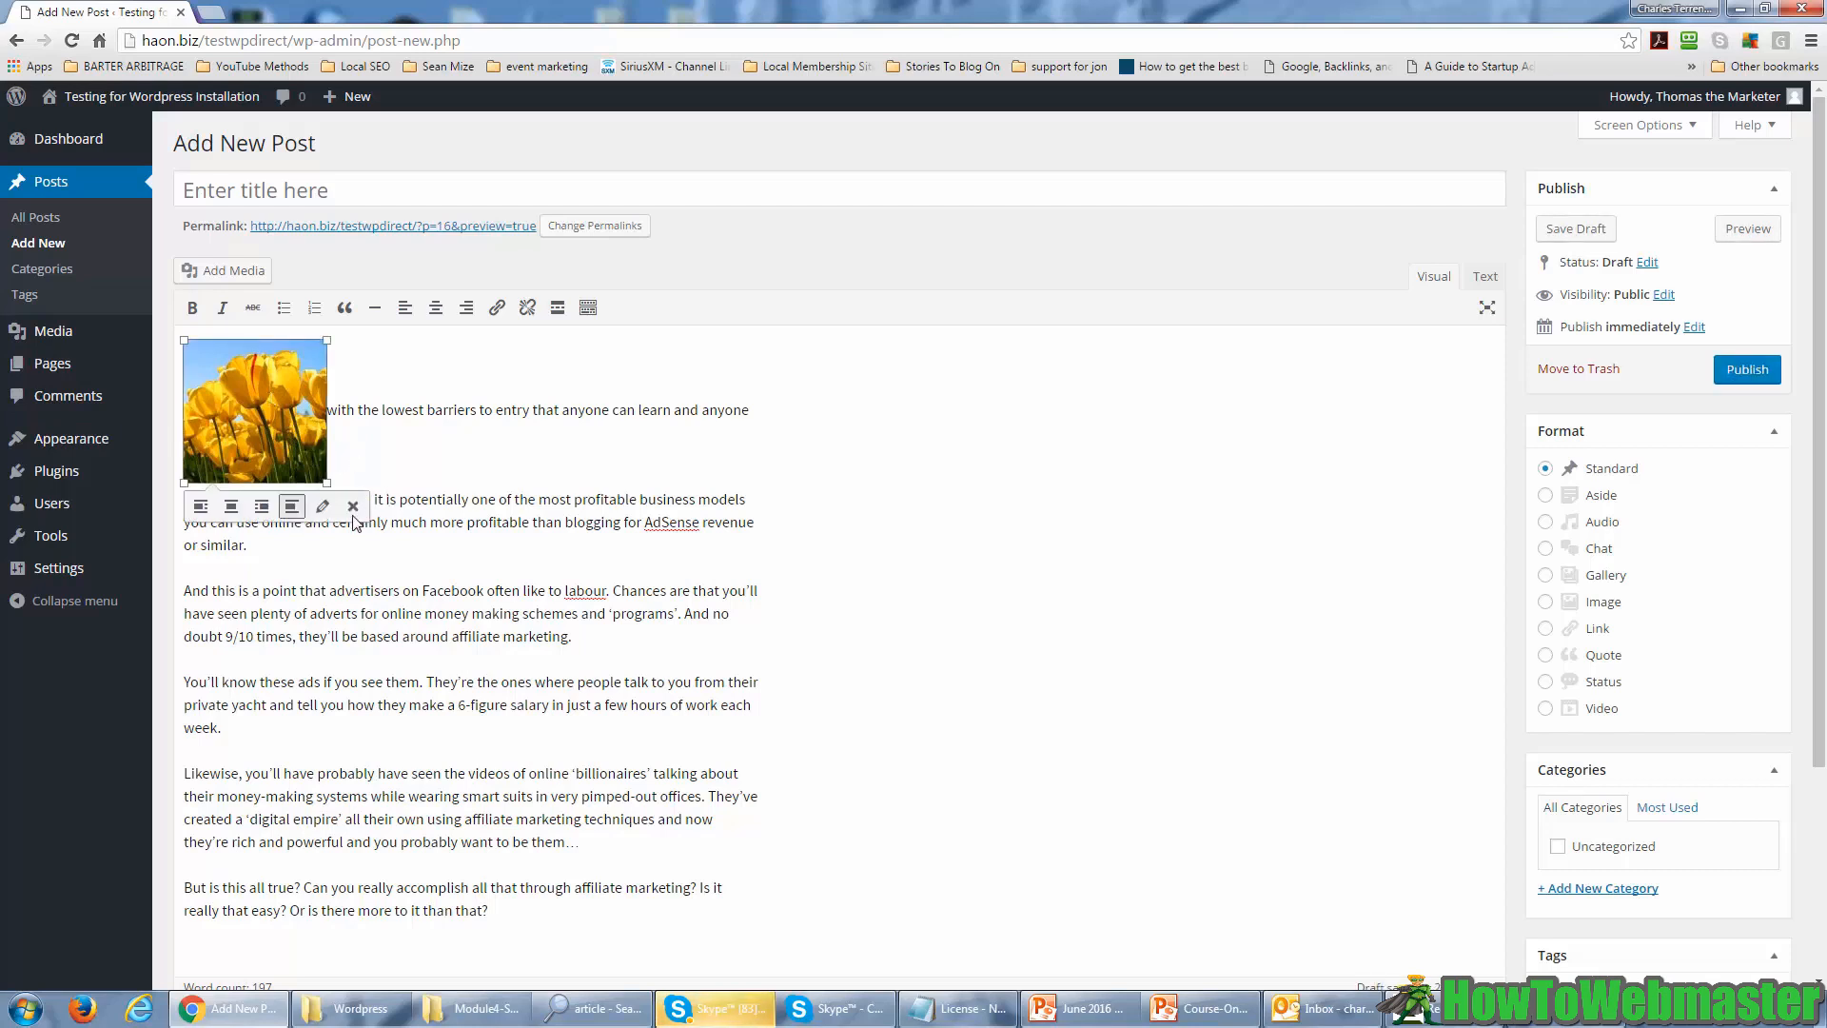
left_click(201, 507)
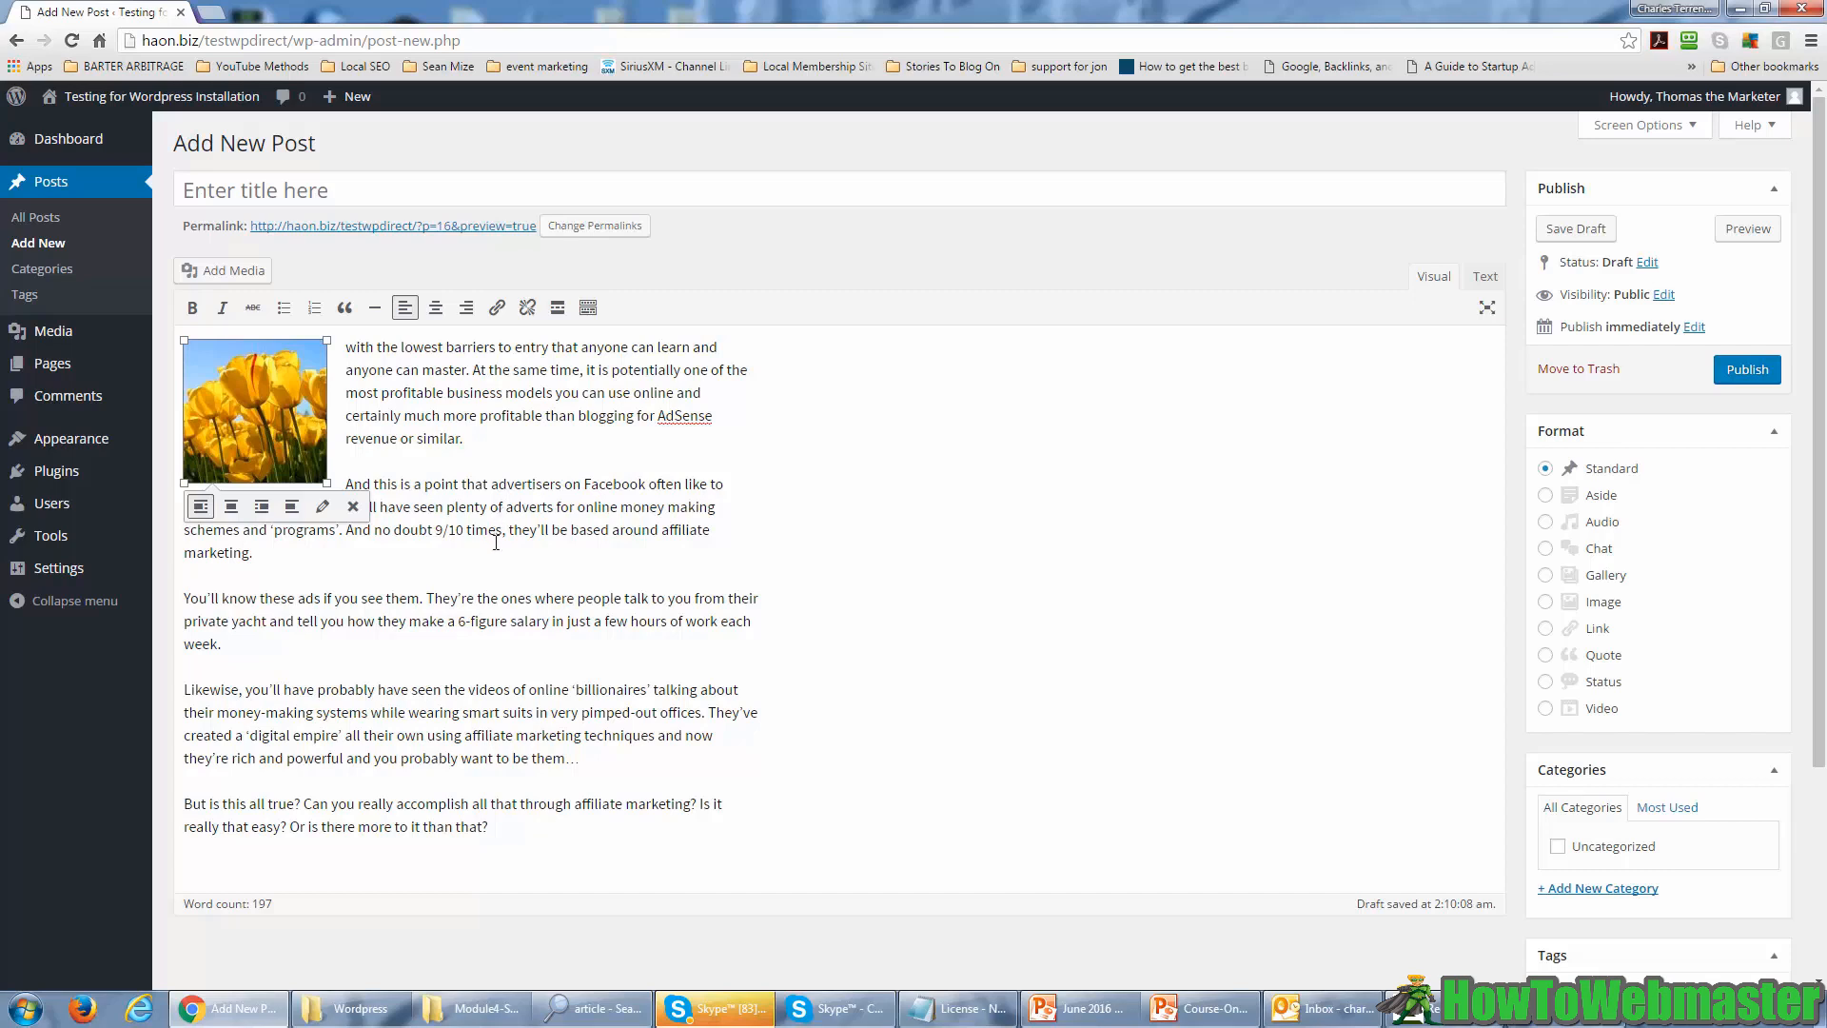
left_click_drag(634, 416, 481, 420)
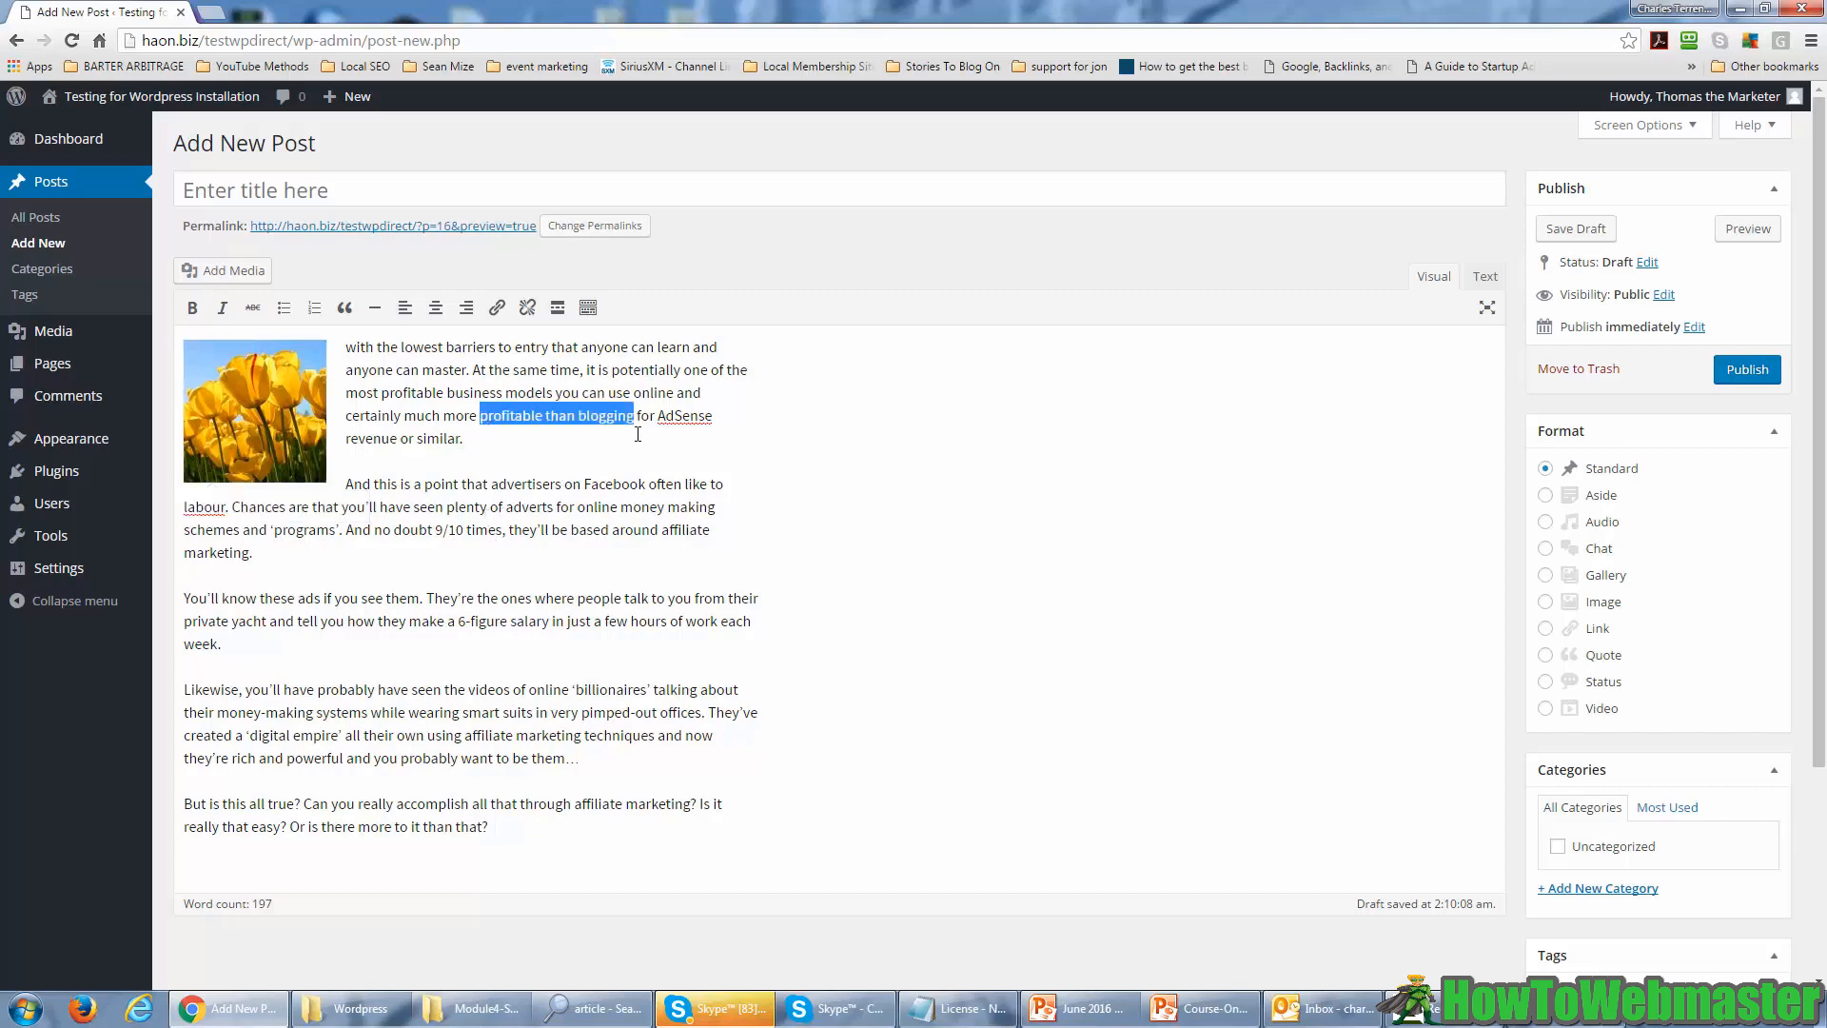
left_click(498, 309)
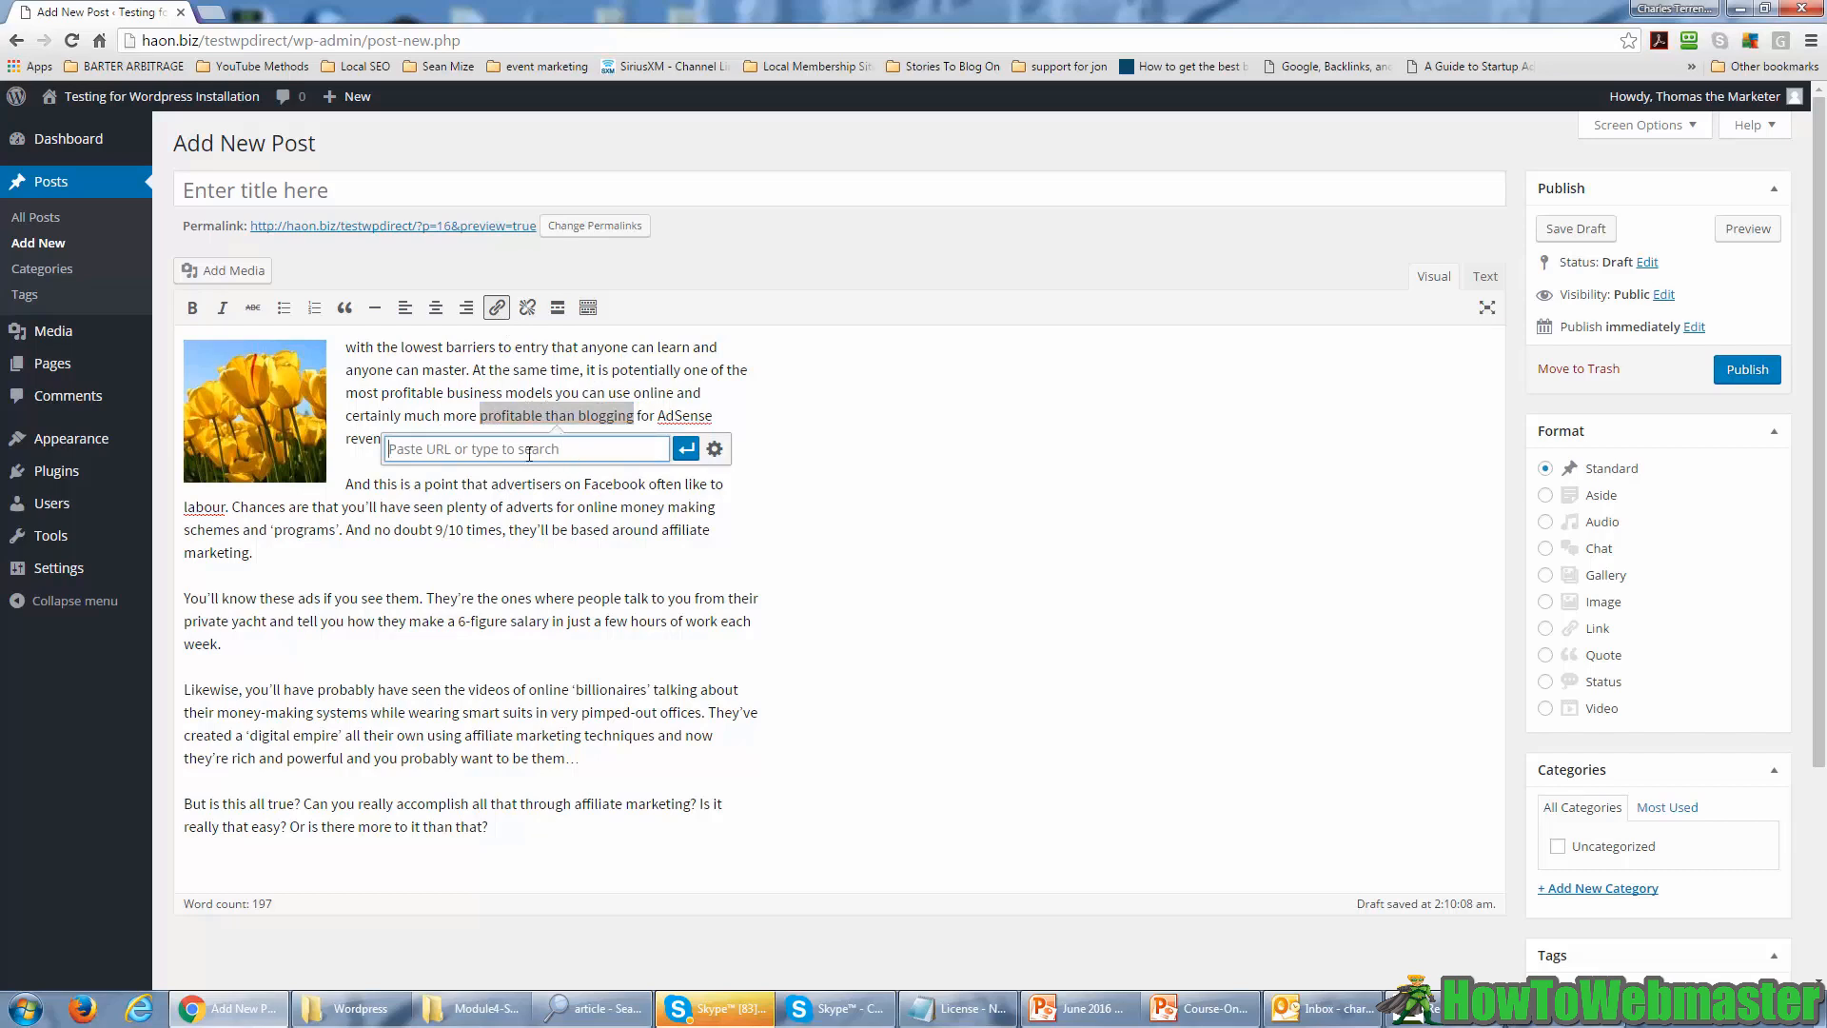
type("http://google.com")
left_click(685, 448)
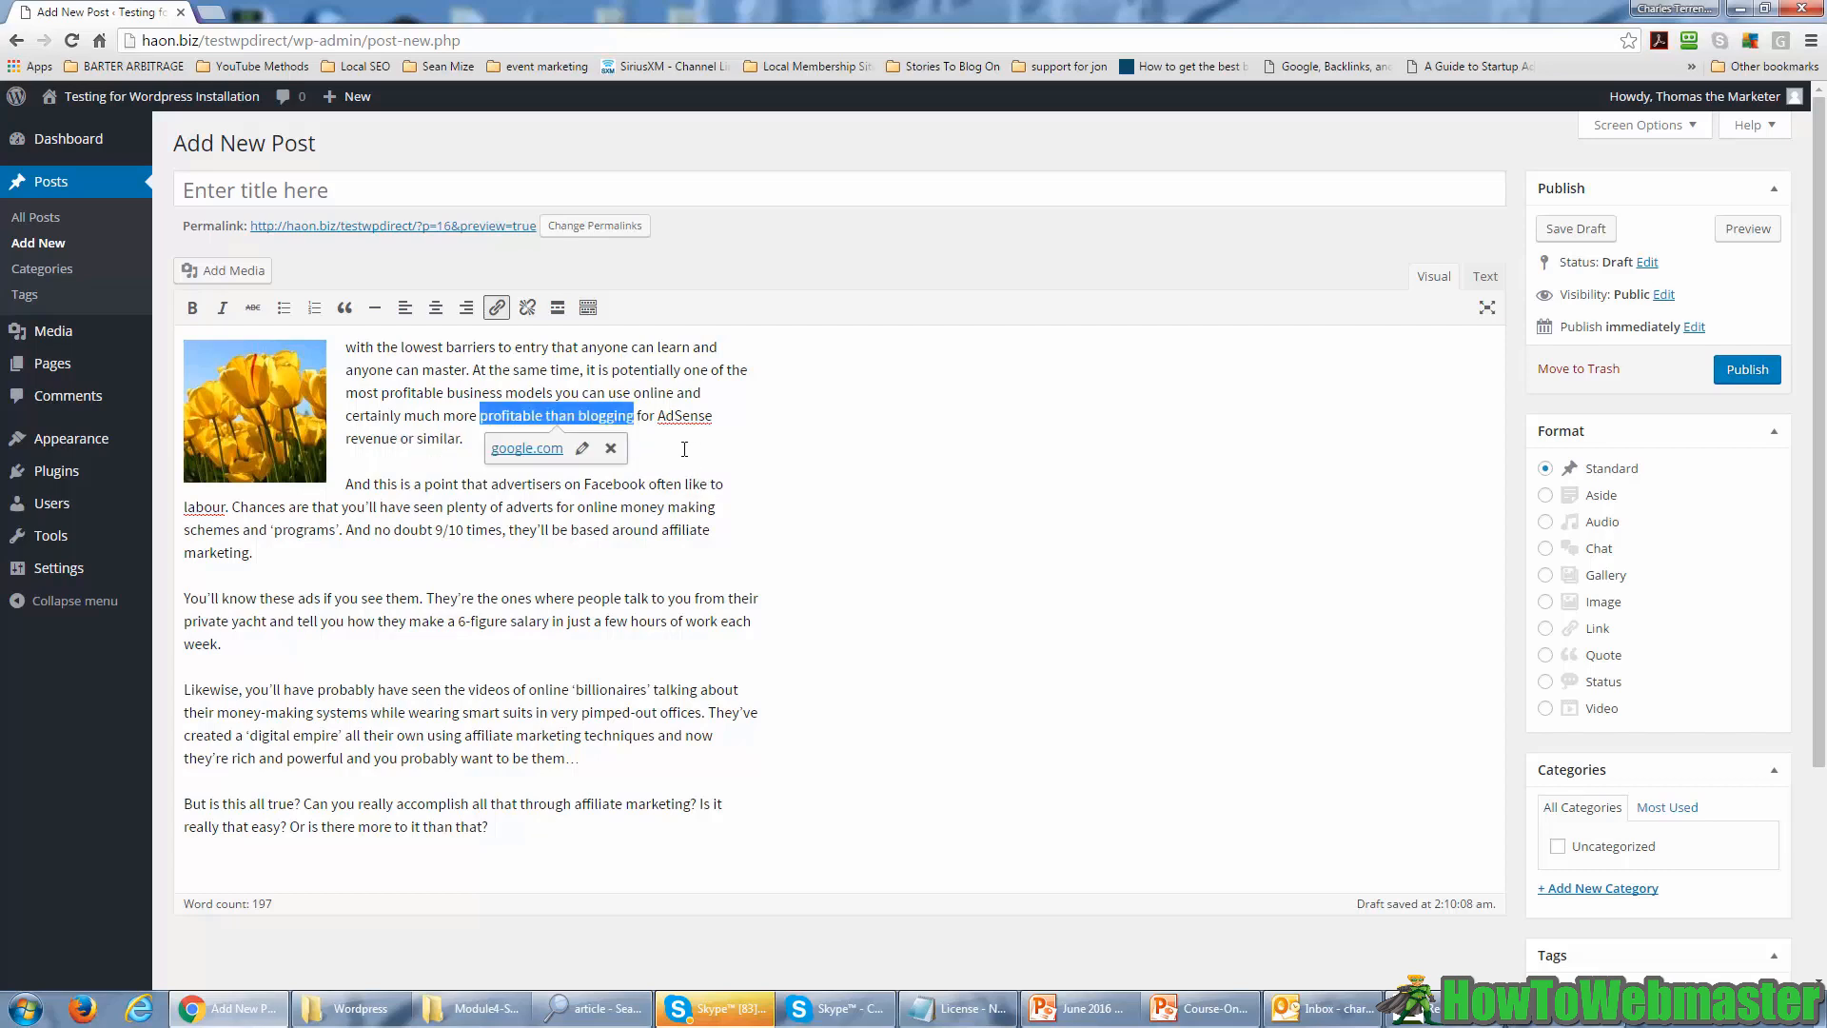
left_click(637, 528)
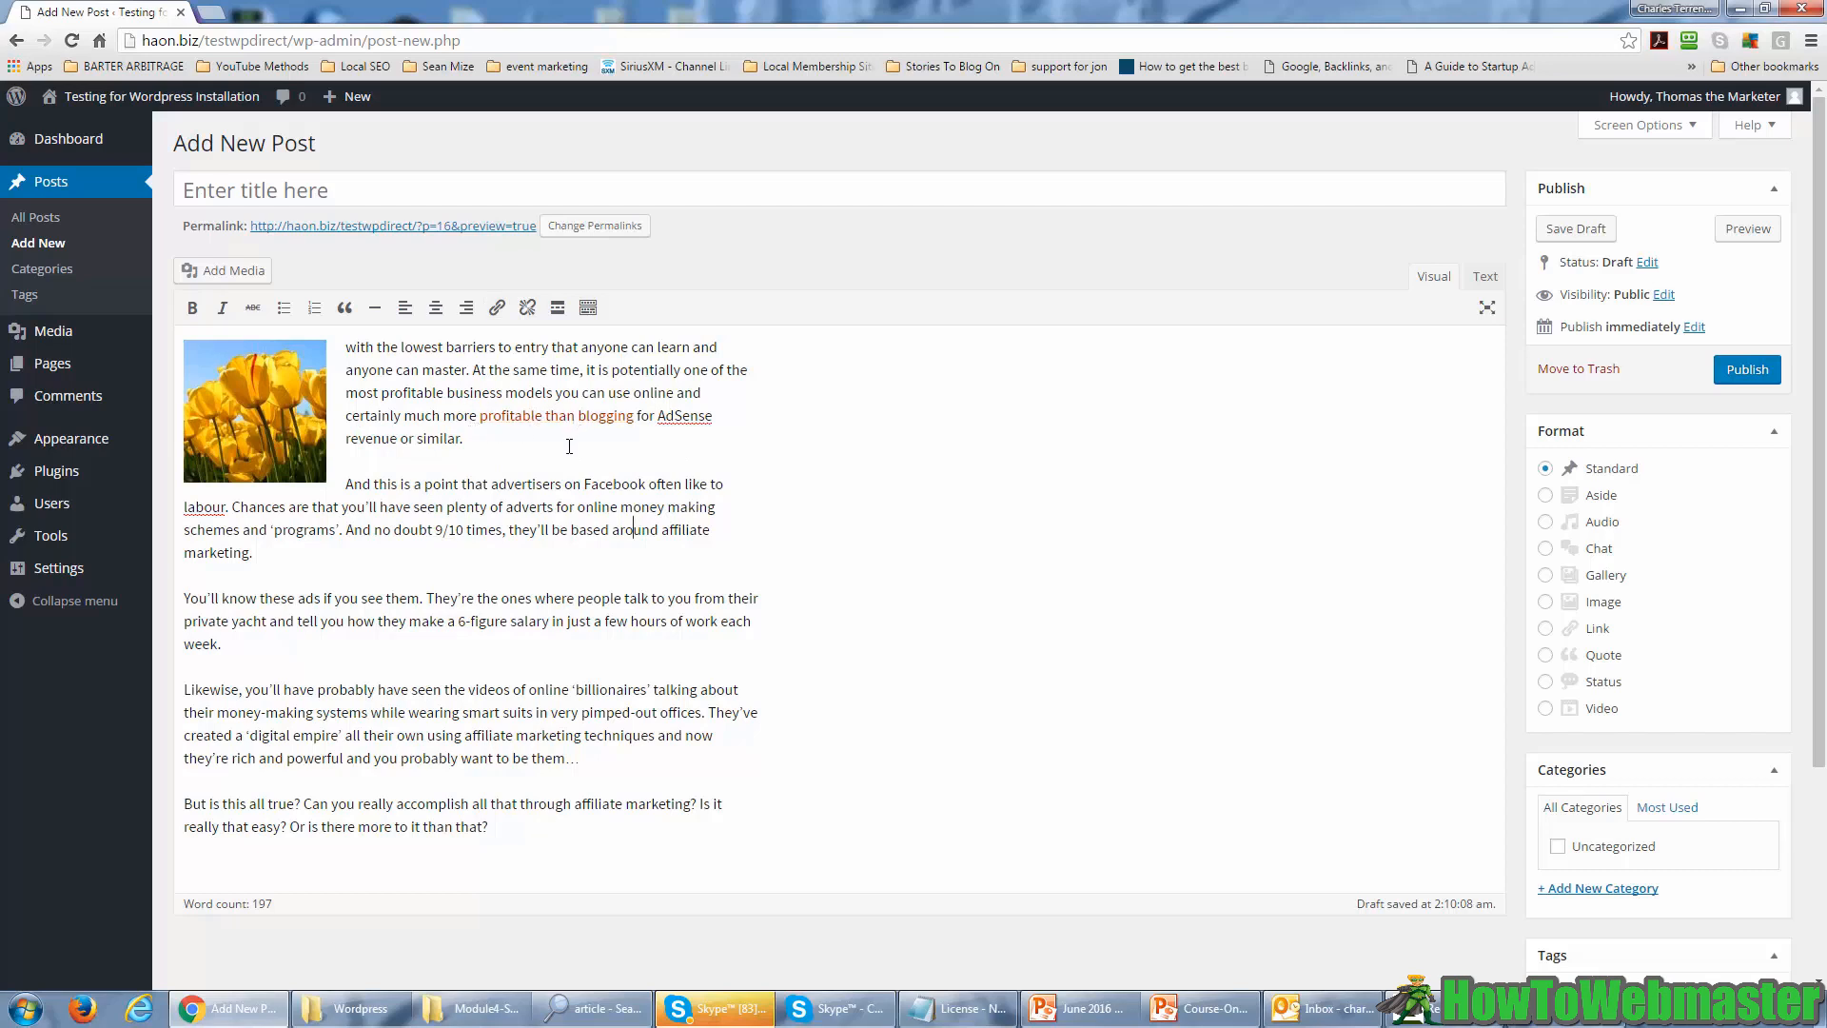
- Format the paragraph starting "You'll know these ads" as bold, italic and strikethrough
triple_click(204, 647)
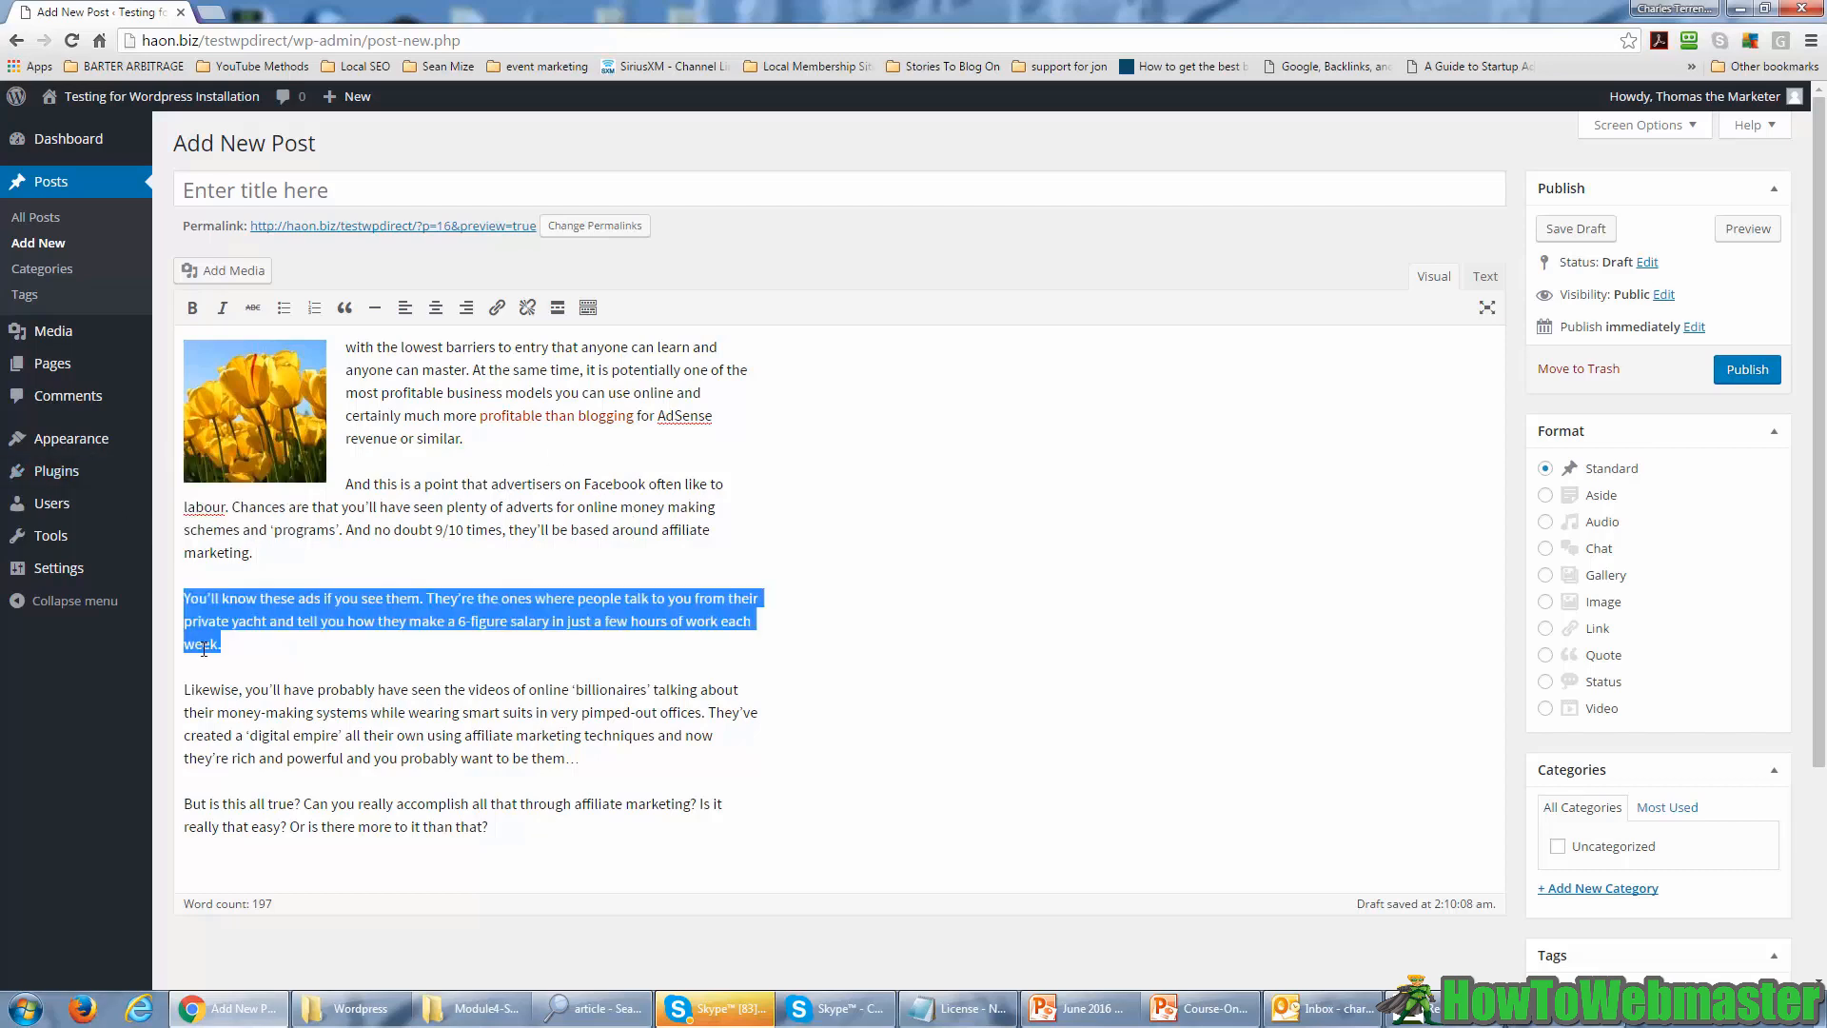
left_click(192, 307)
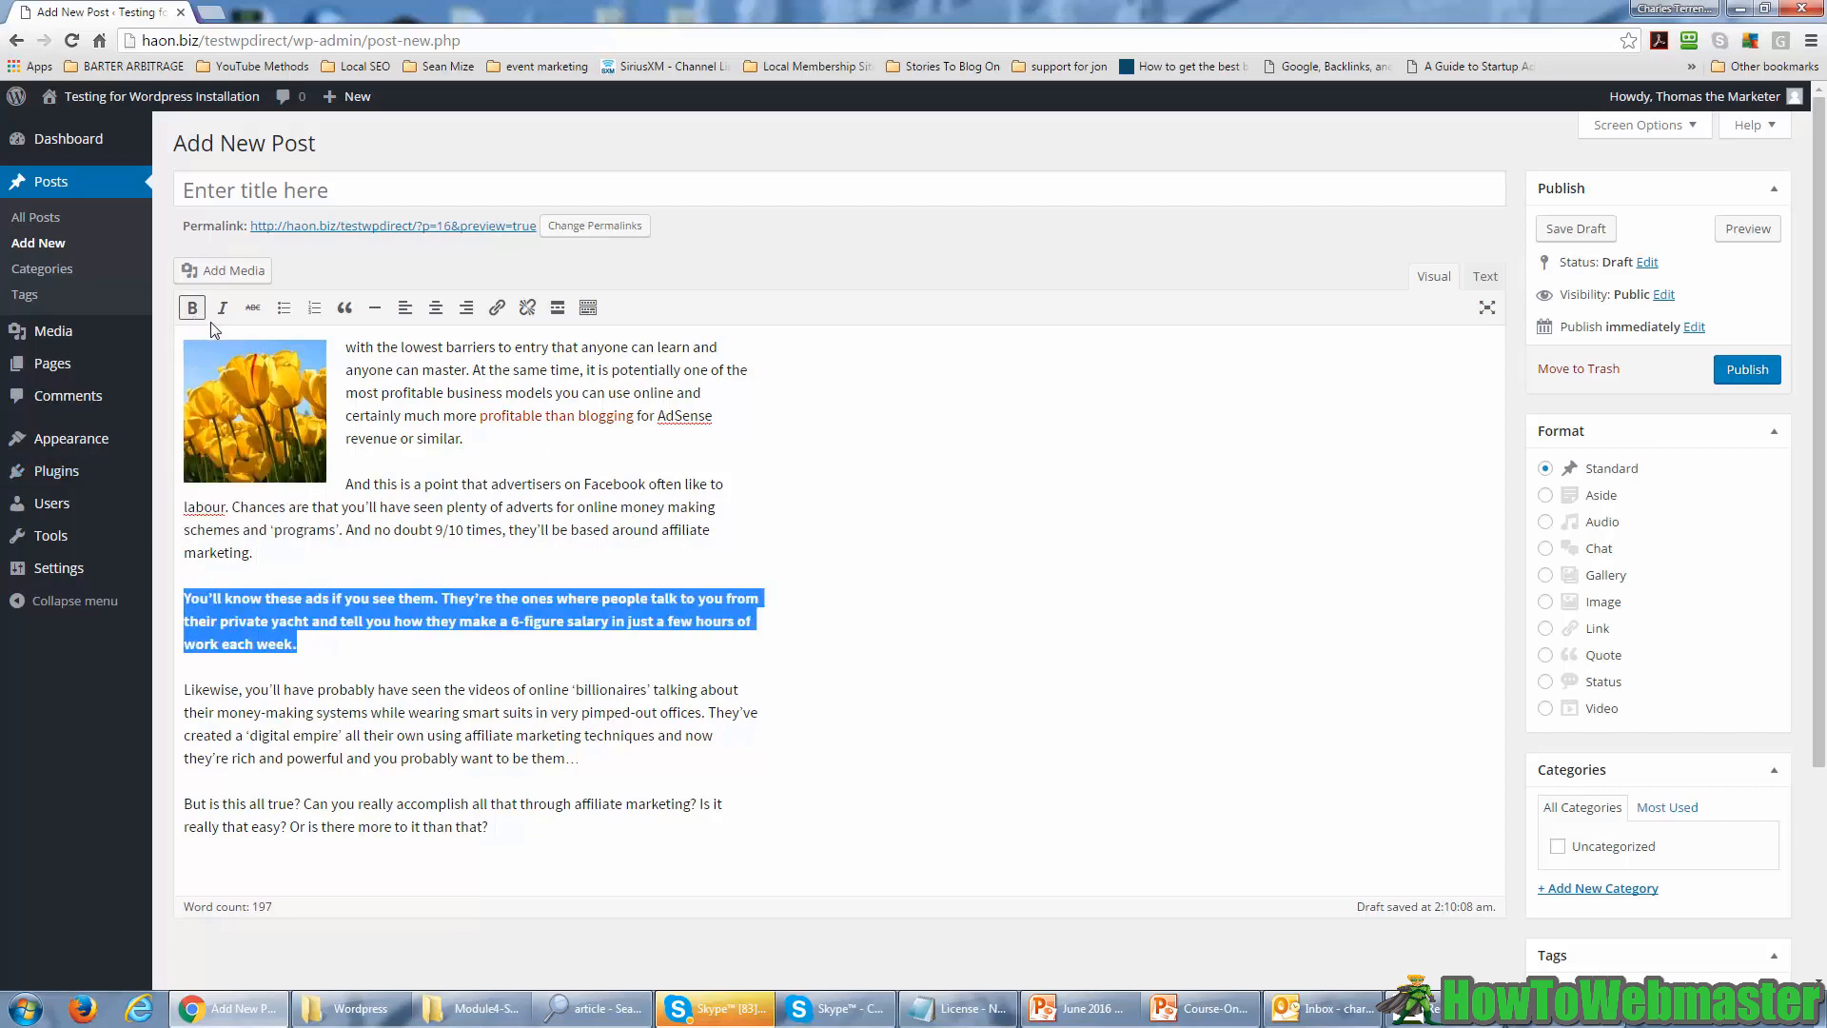
left_click(223, 314)
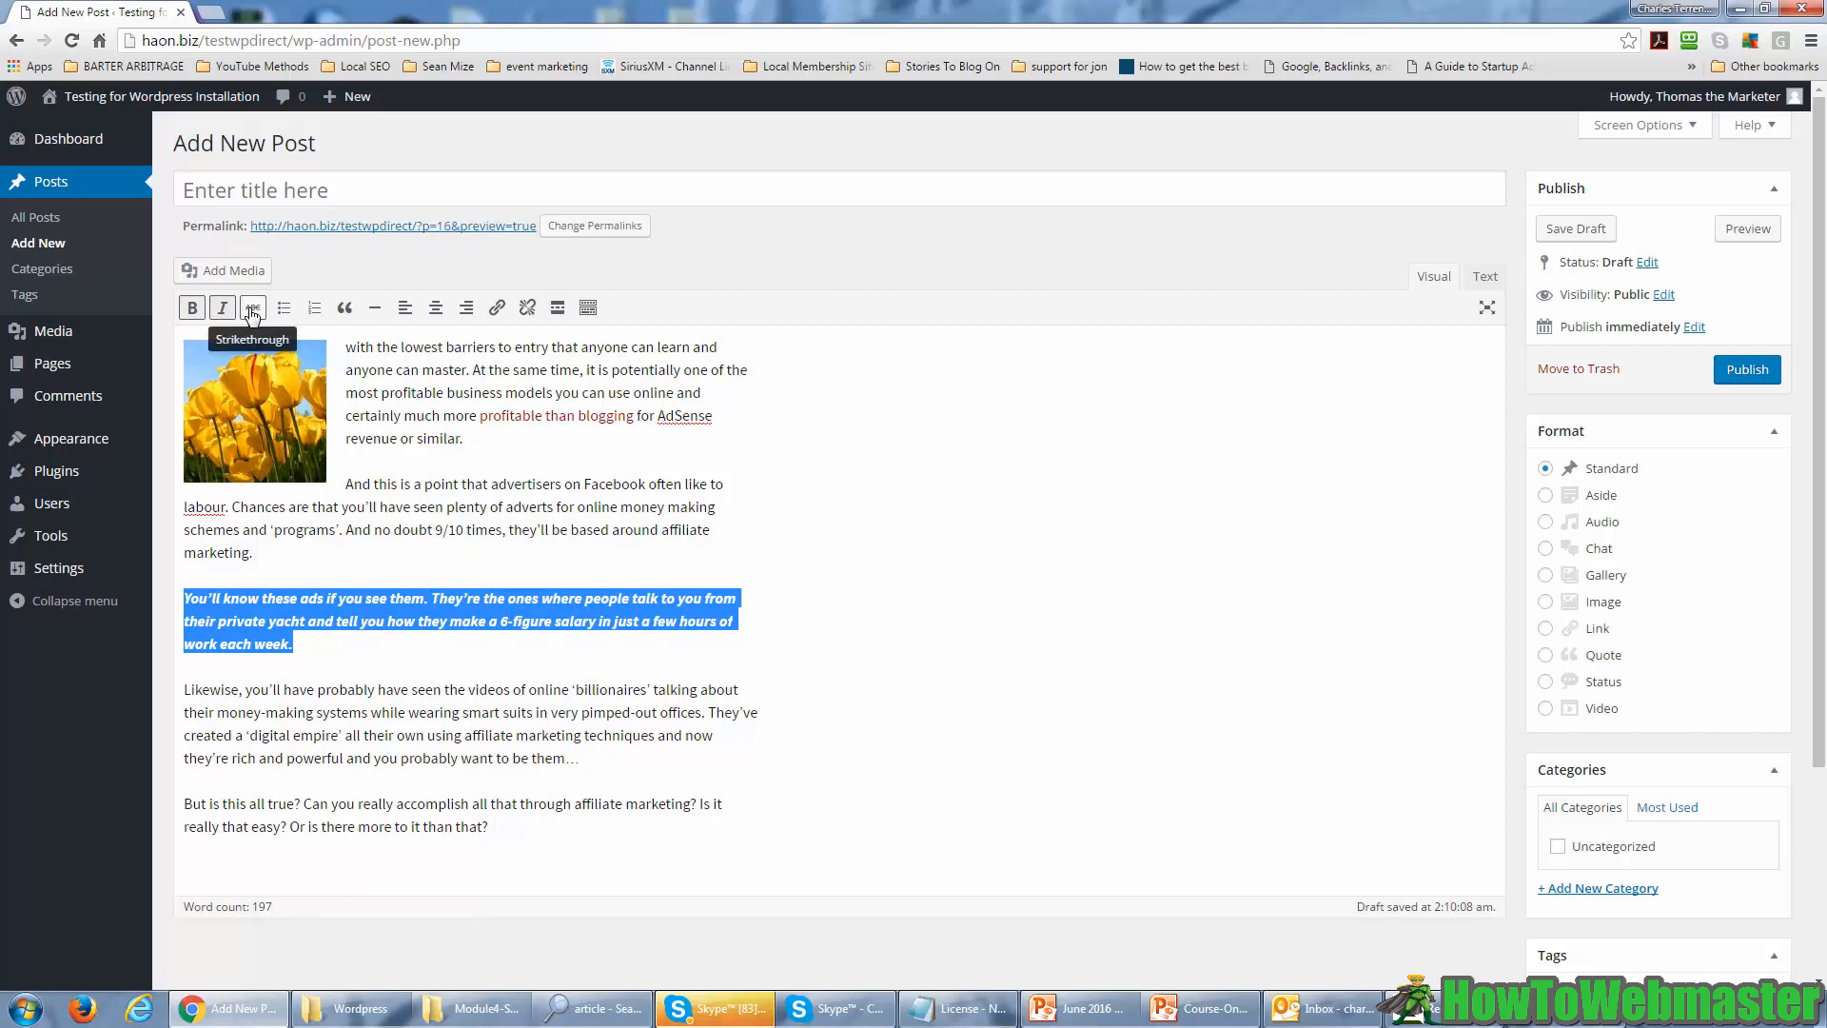
left_click(252, 314)
left_click(491, 712)
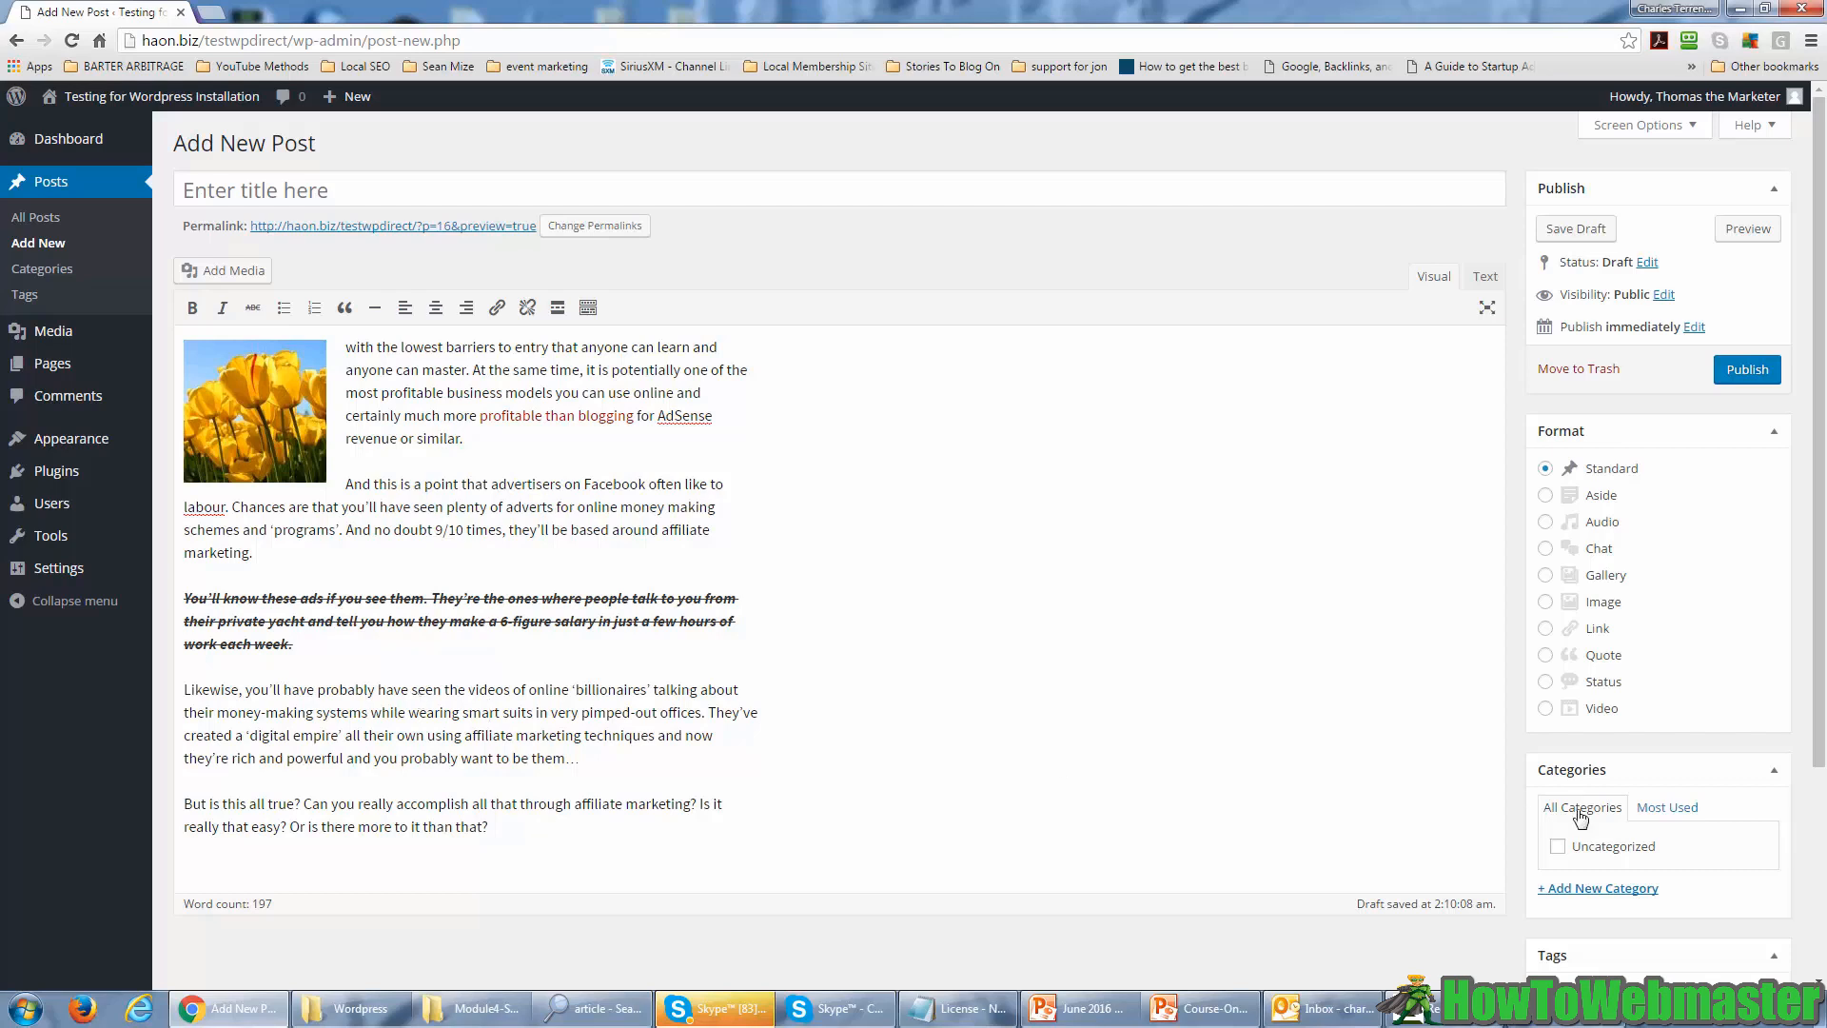
- Add a new category named "affiiate marketing" to the post, without a parent category
left_click(1565, 892)
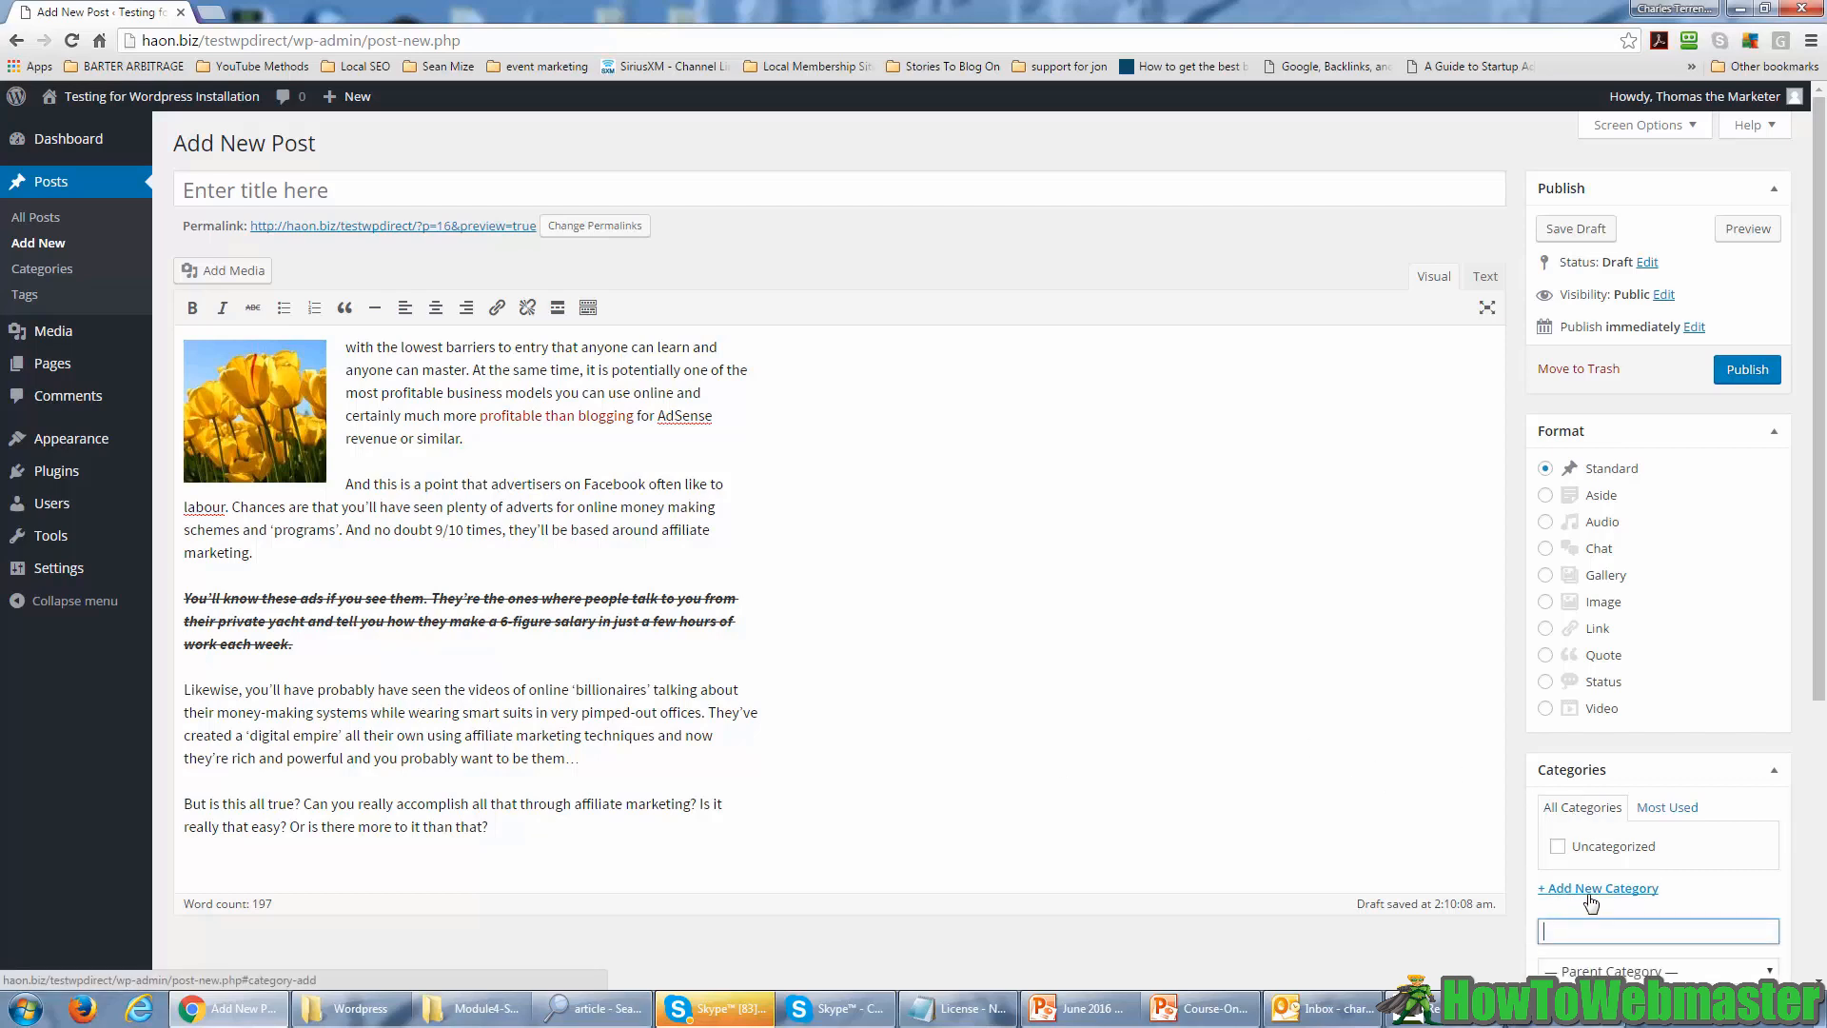
type("affiliate marketing")
scroll(1512, 865, "down", 2)
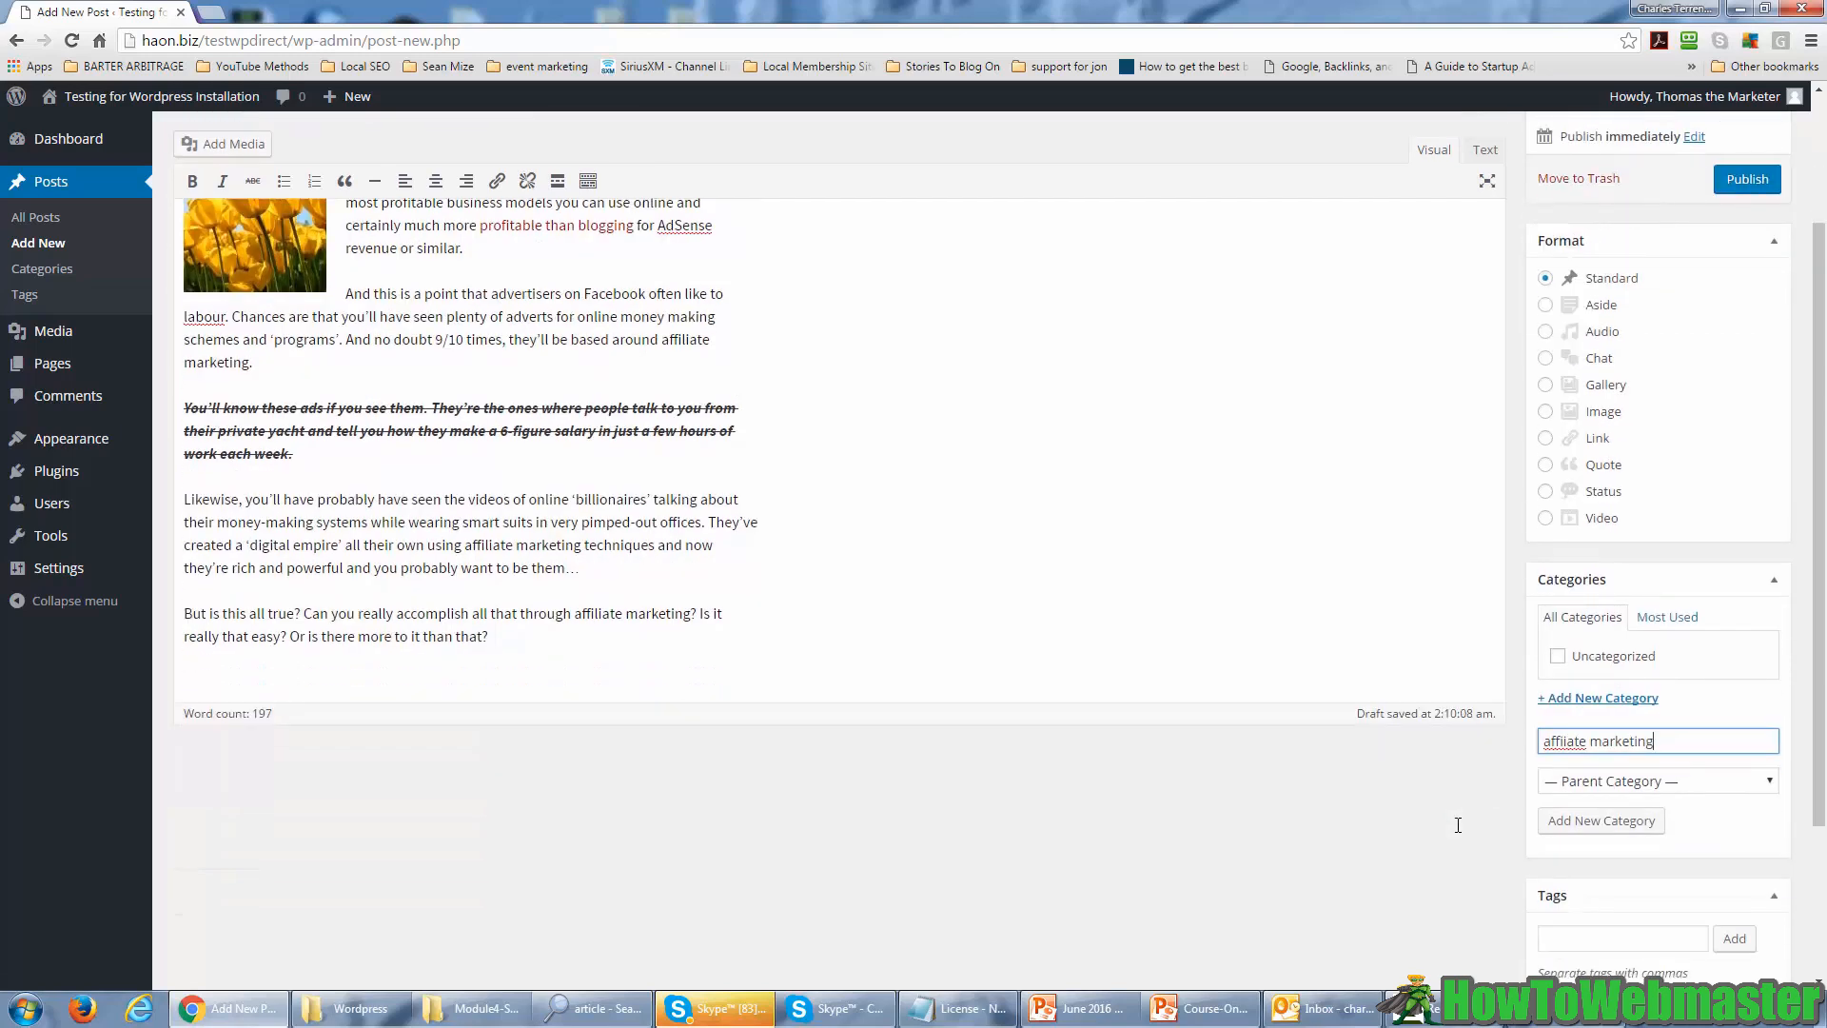
left_click(1579, 820)
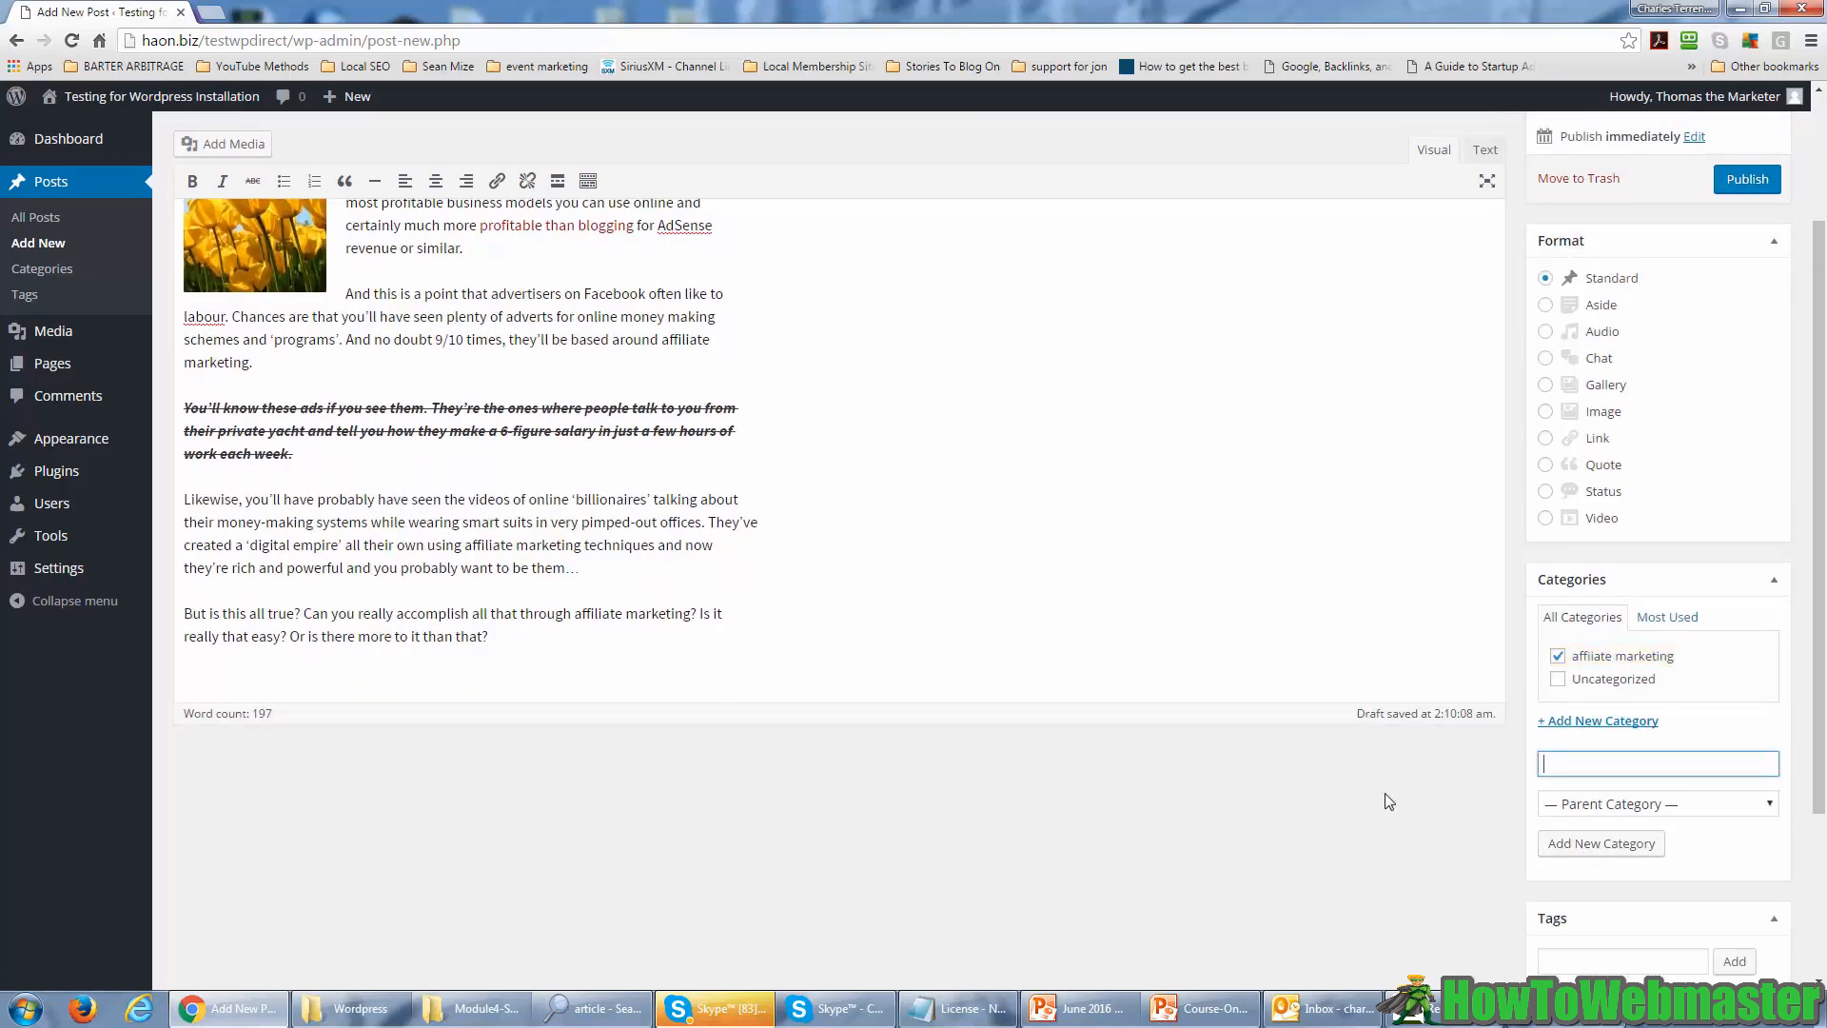
scroll(1379, 799, "up", 1)
scroll(1390, 803, "up", 1)
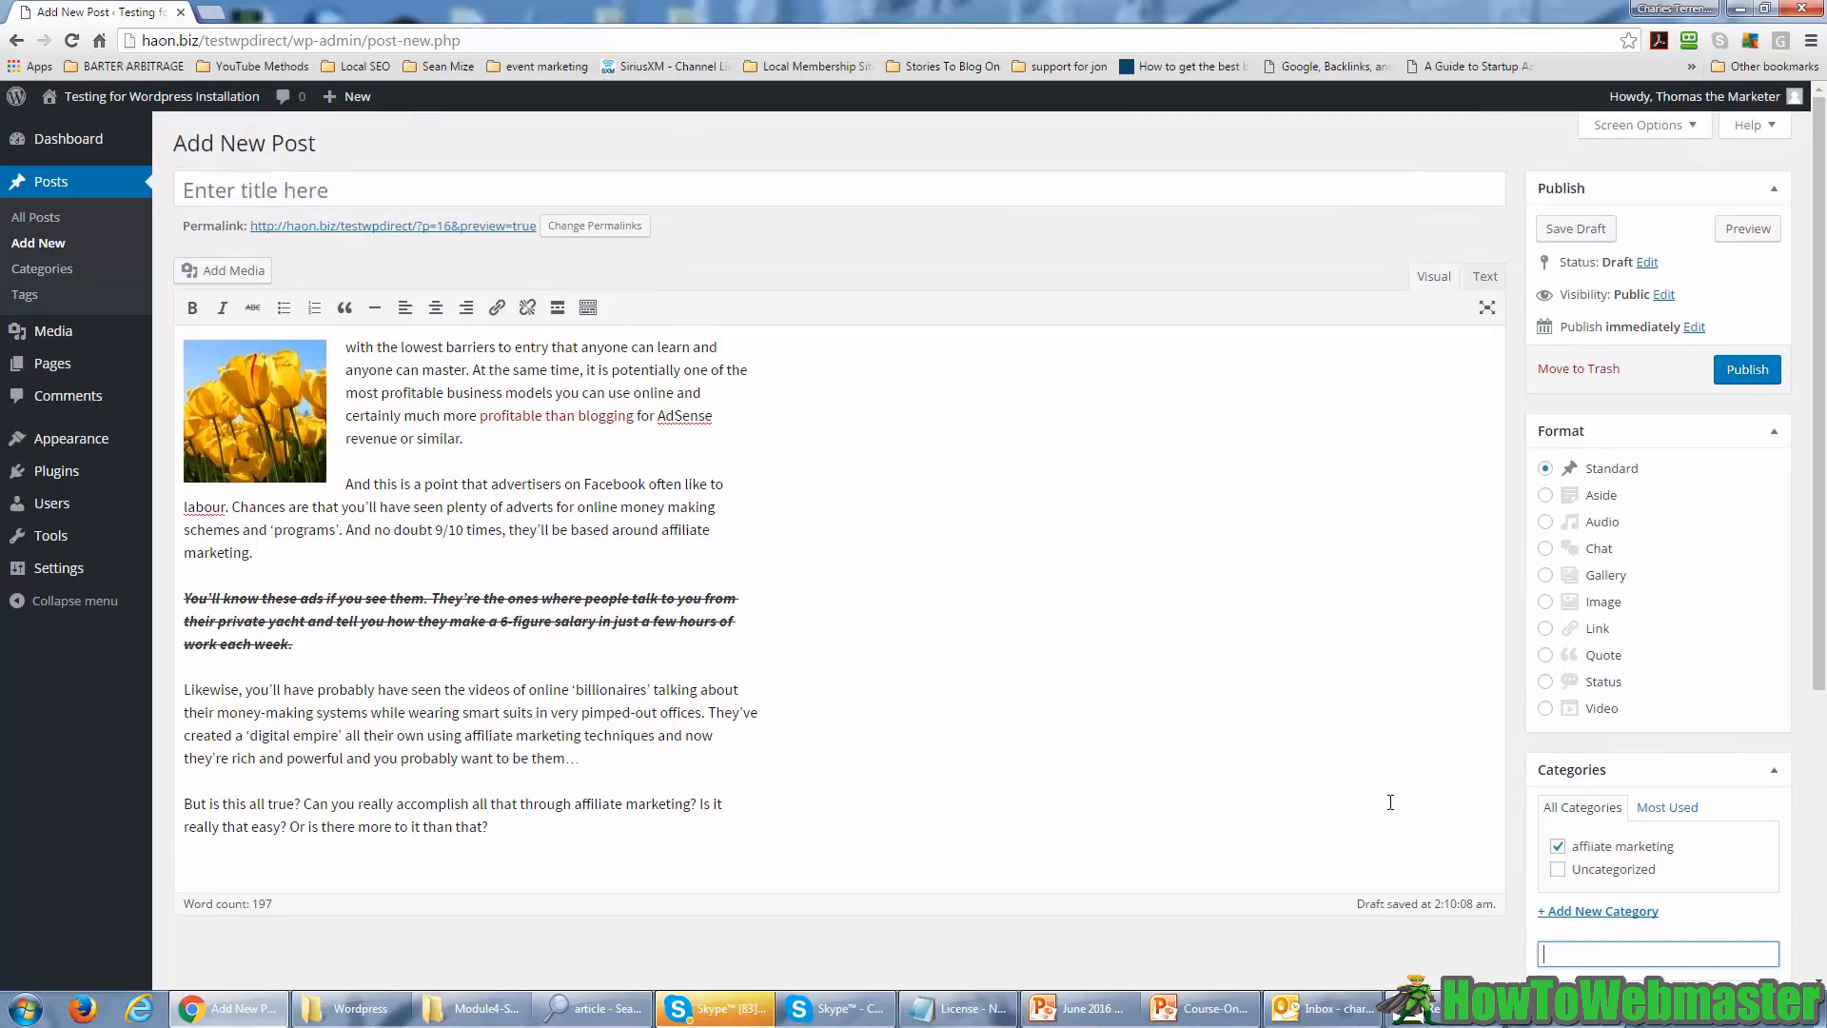
- Add the tags "affiliate marketing" and "internet marketing" to the post
scroll(1390, 802, "down", 3)
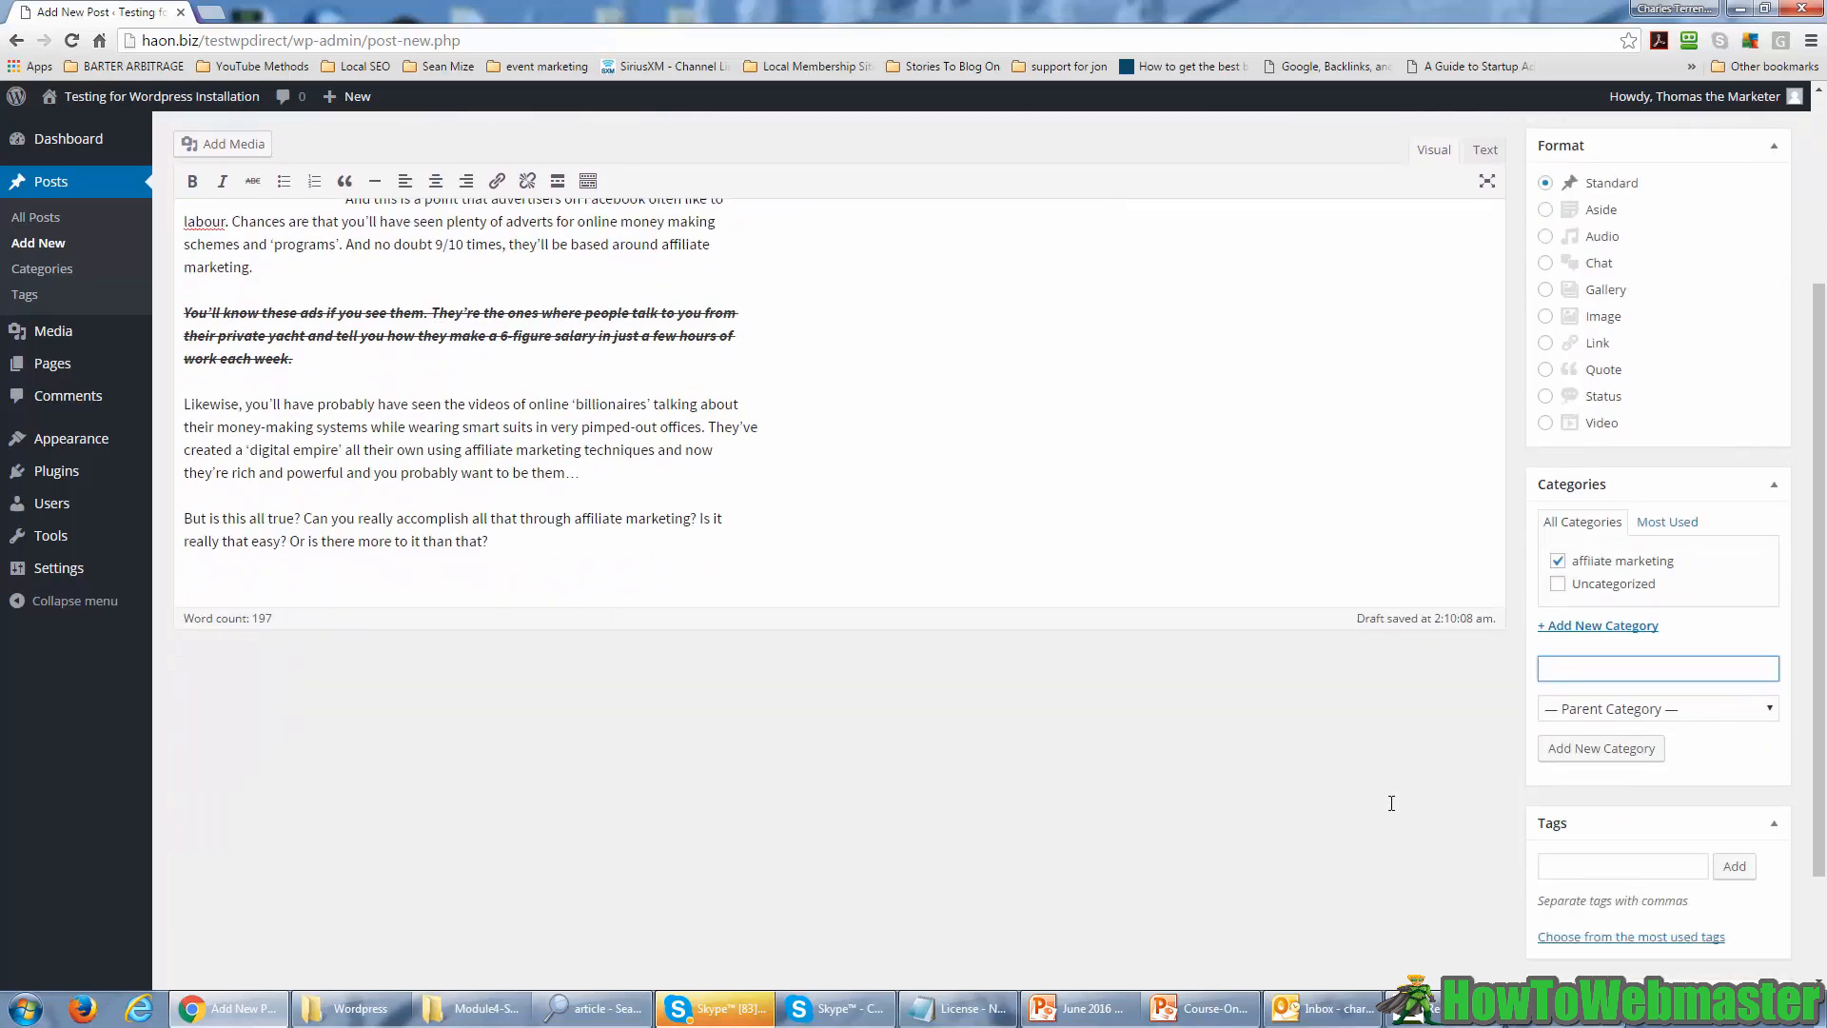
left_click(1564, 864)
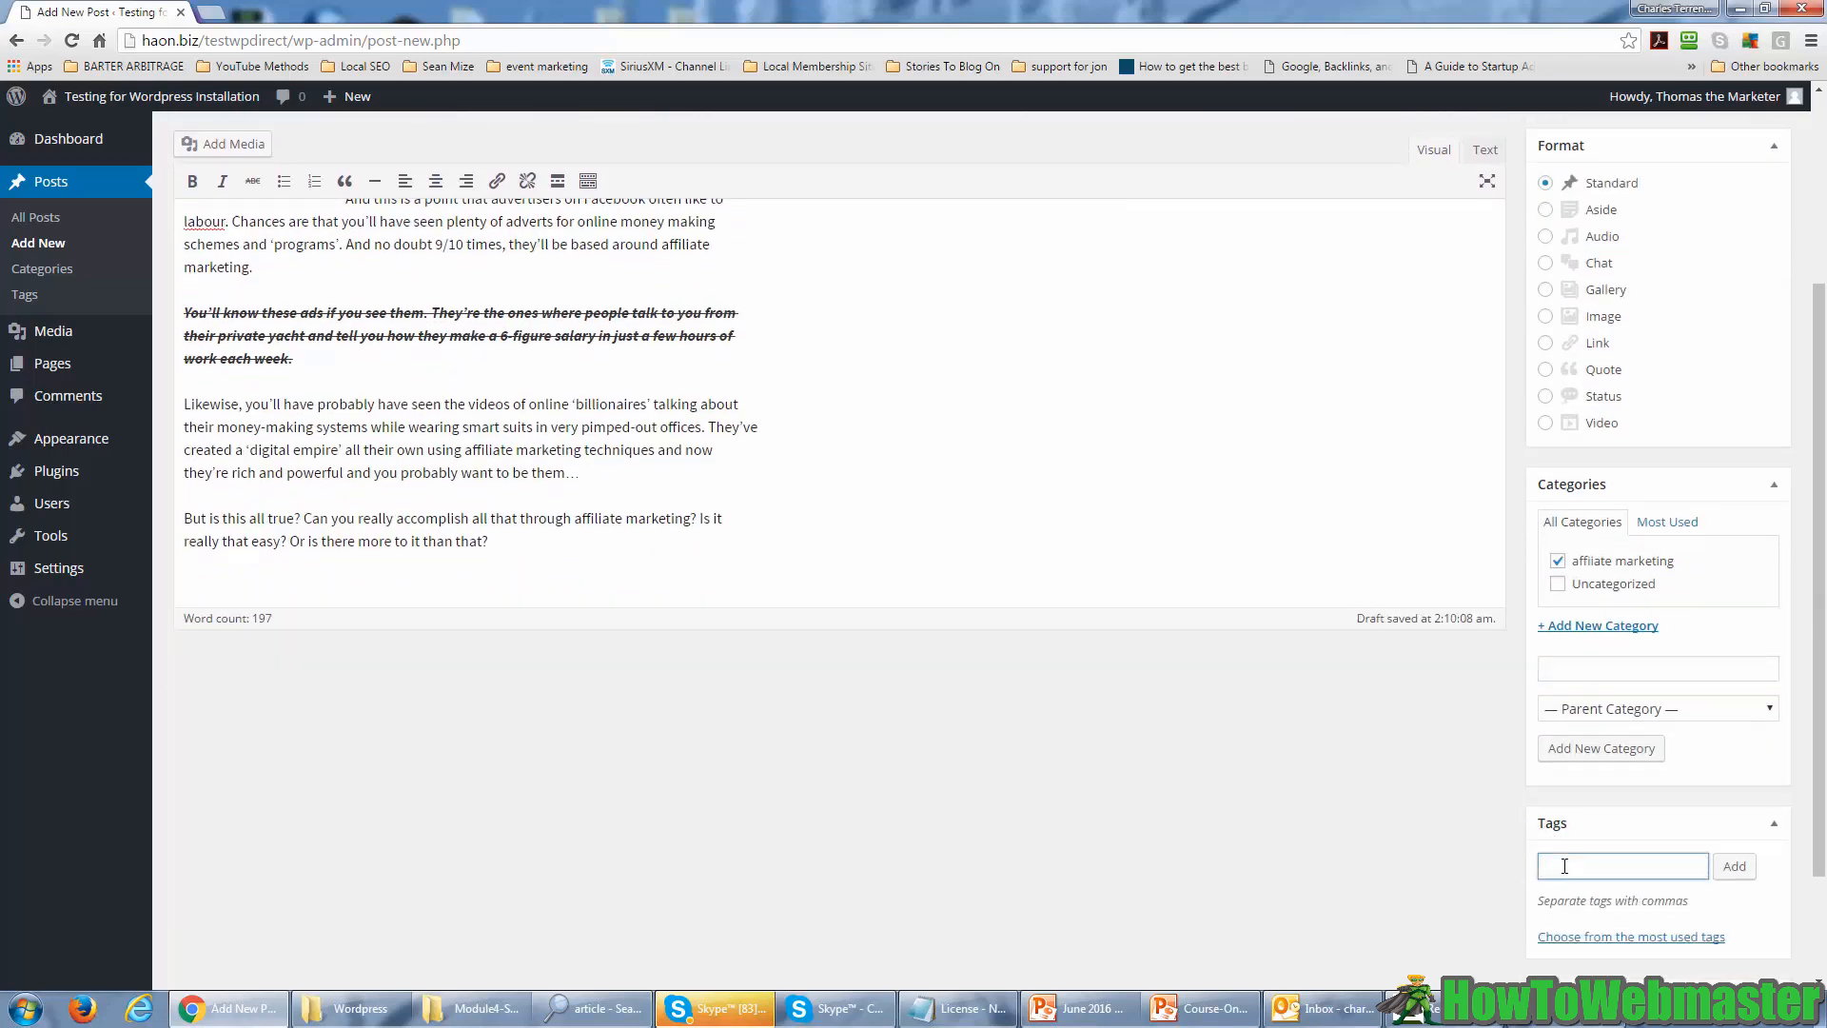
type("affiliate marketing")
left_click(1733, 866)
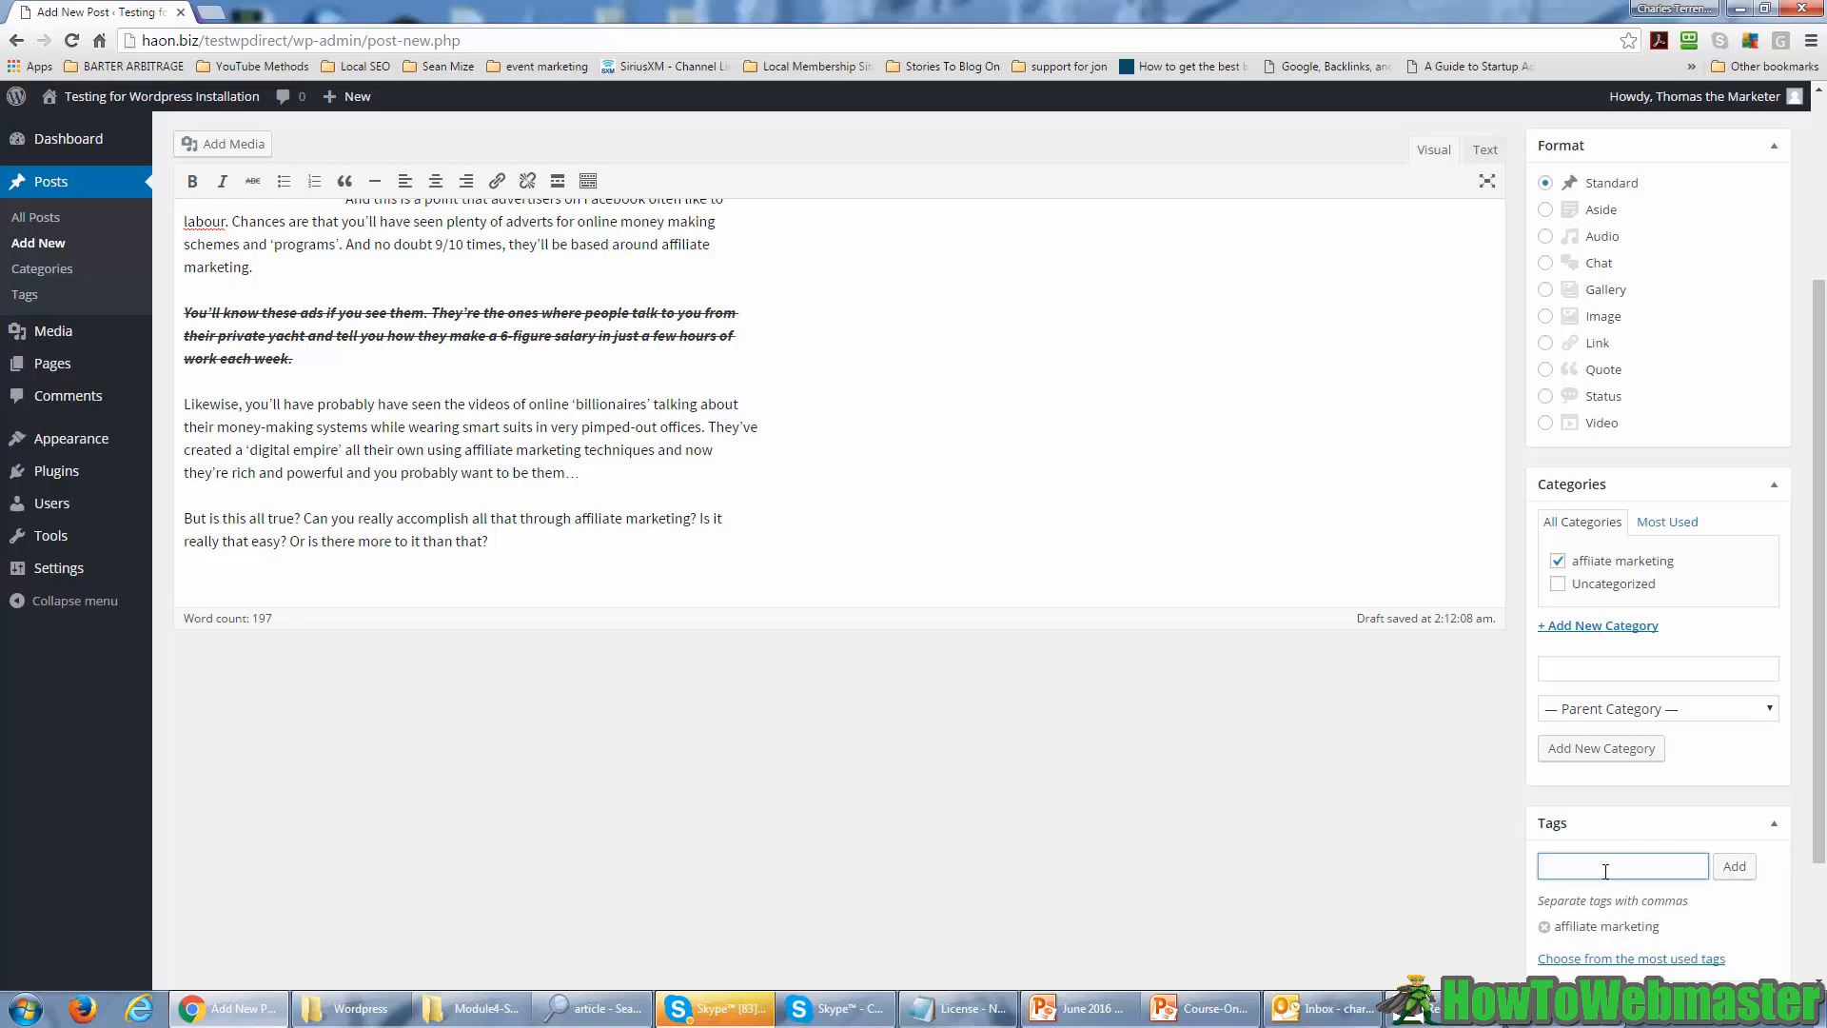
type("internet marketing")
left_click(1734, 866)
scroll(1320, 869, "down", 1)
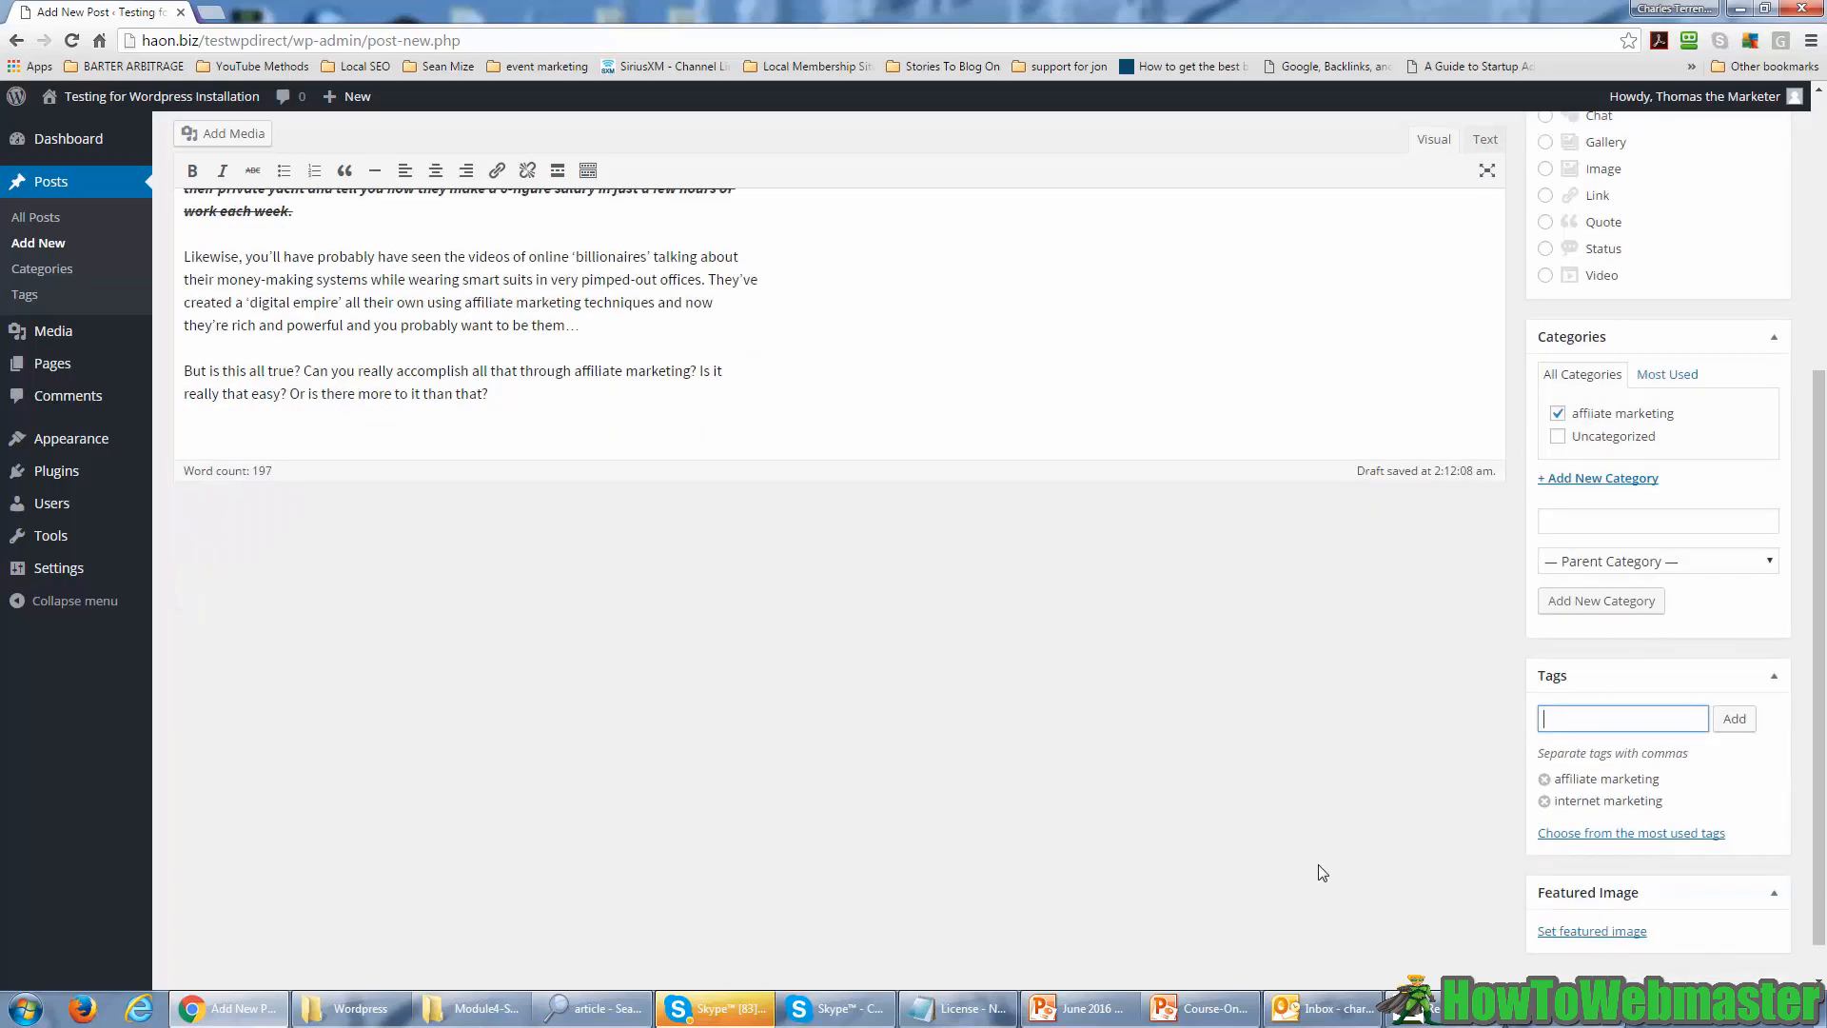
scroll(1320, 876, "up", 1)
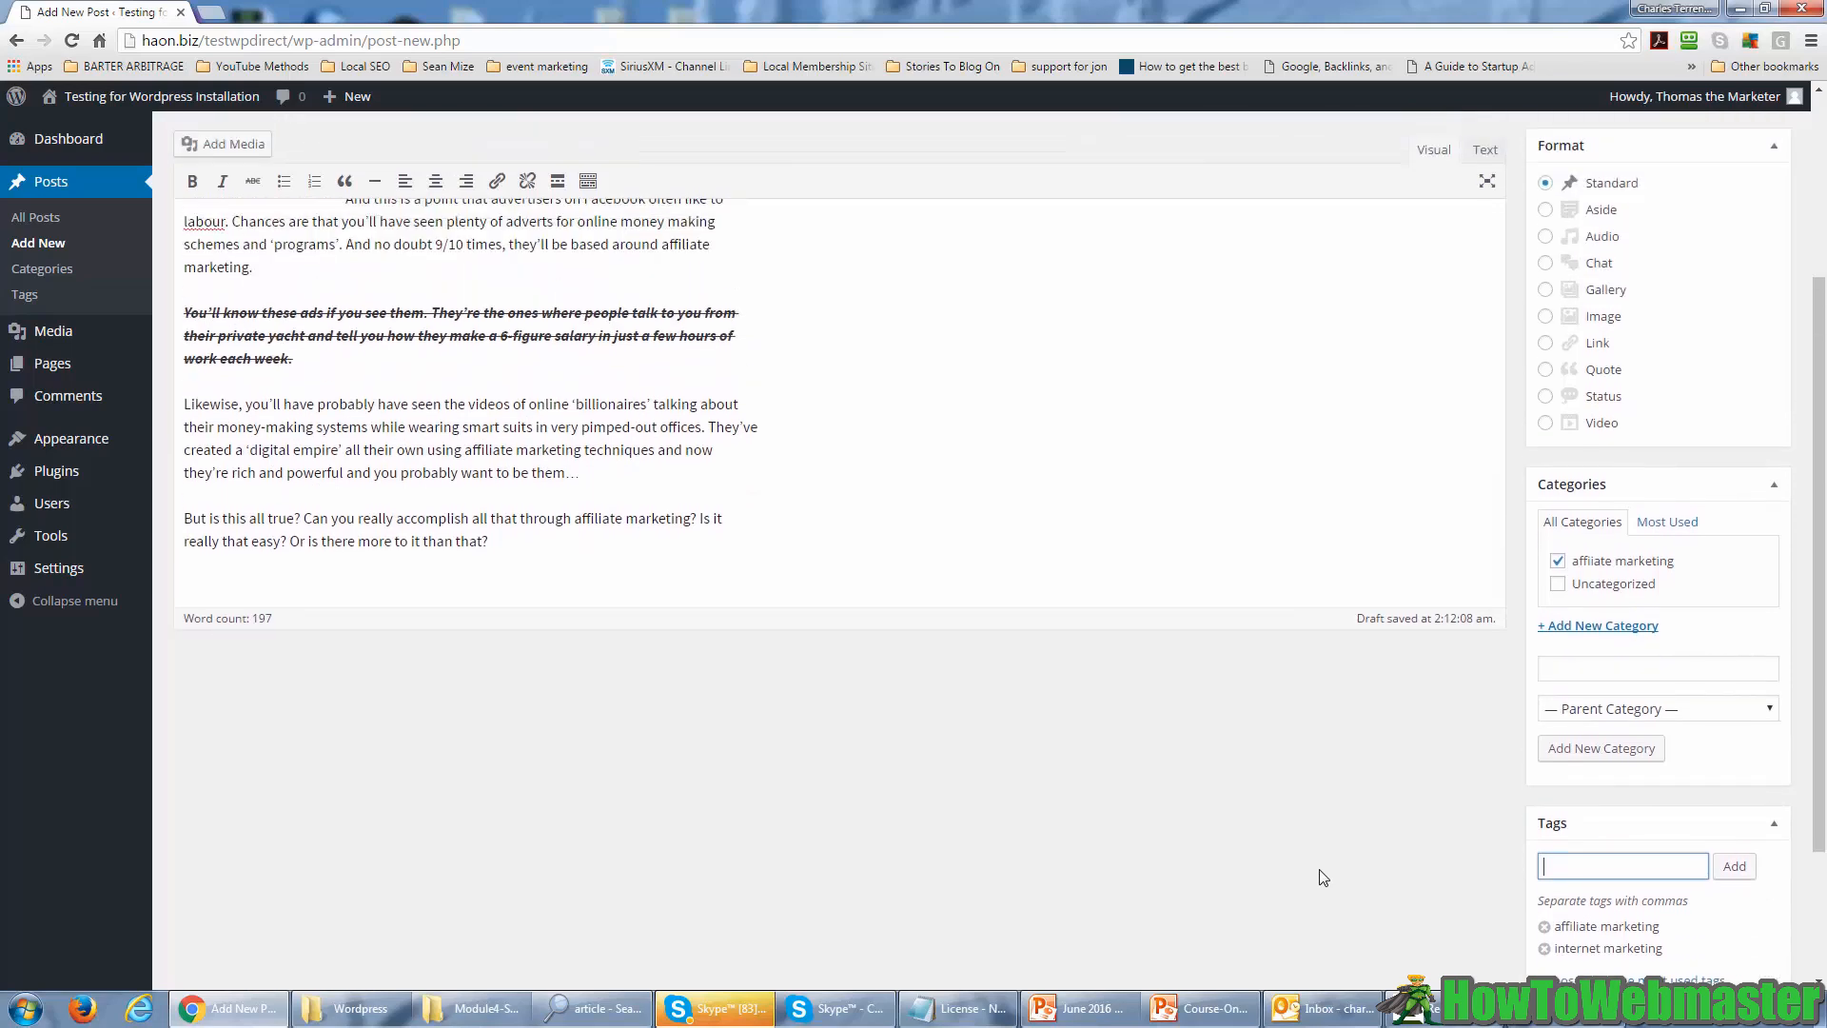
- Set the yellow tulips picture Tulips.jpg from the media library as the post's featured image
scroll(1321, 876, "up", 2)
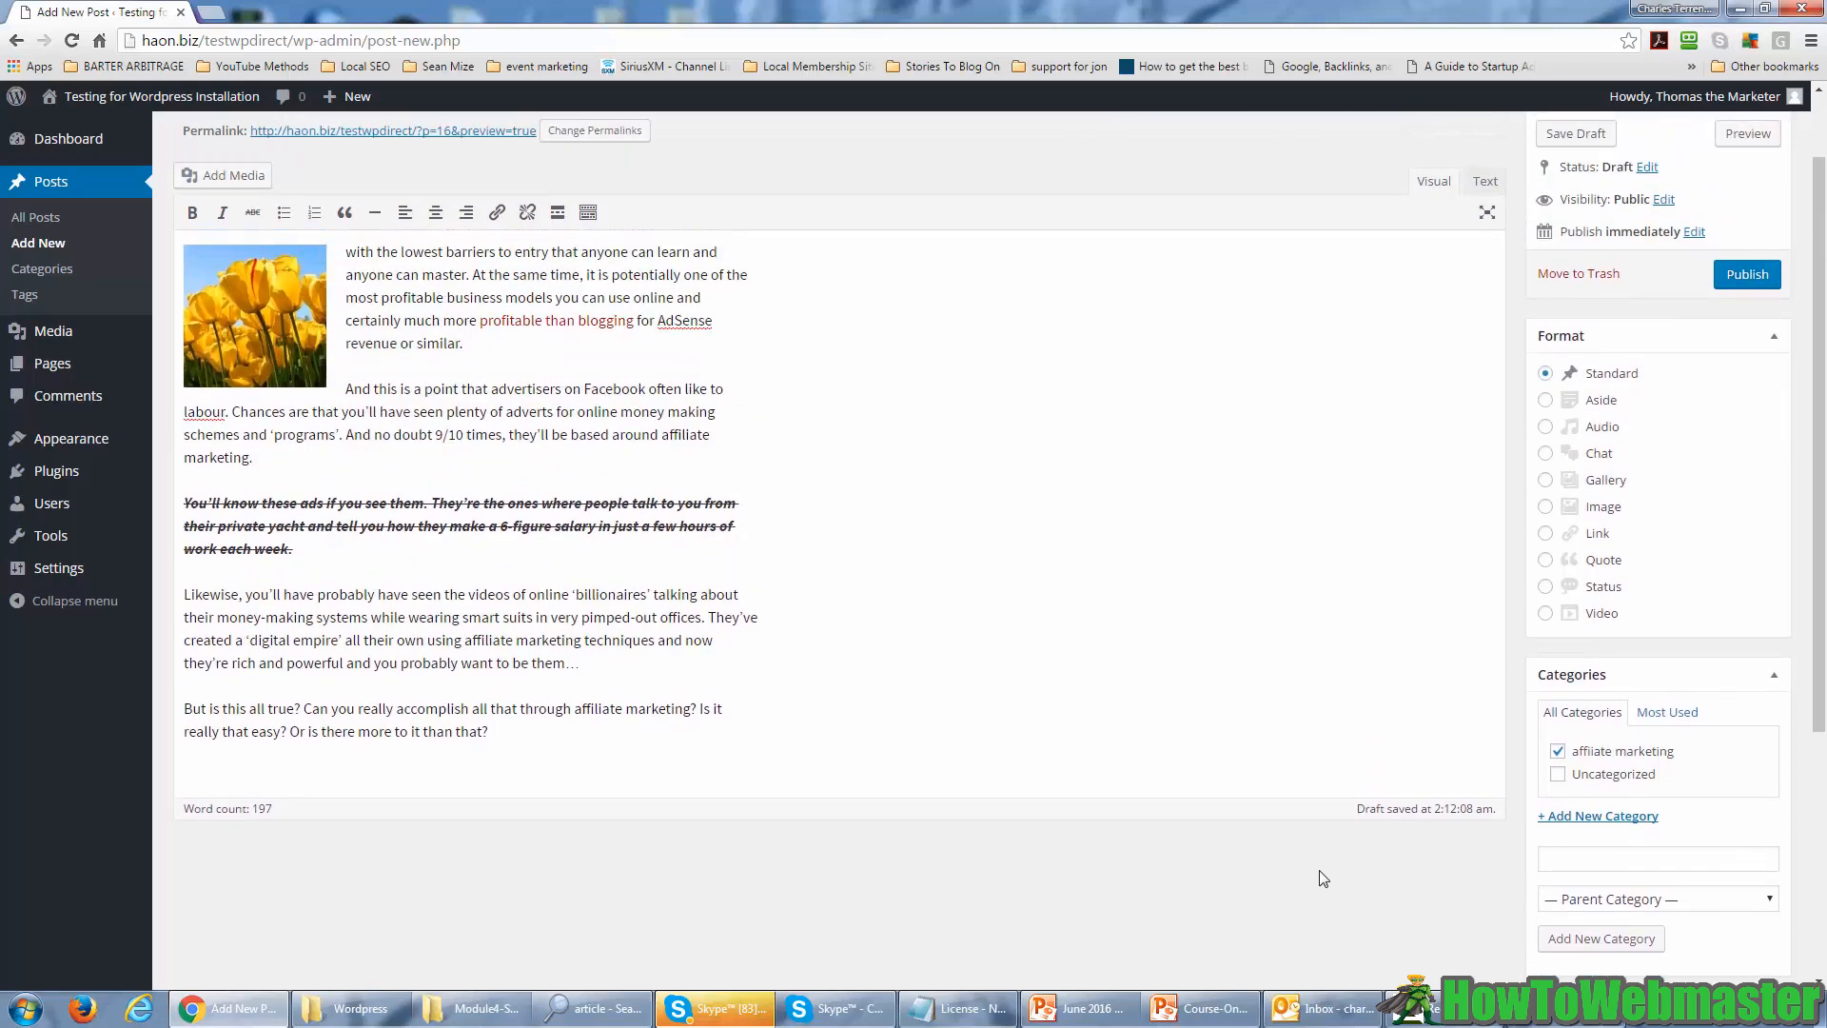
scroll(1321, 876, "down", 4)
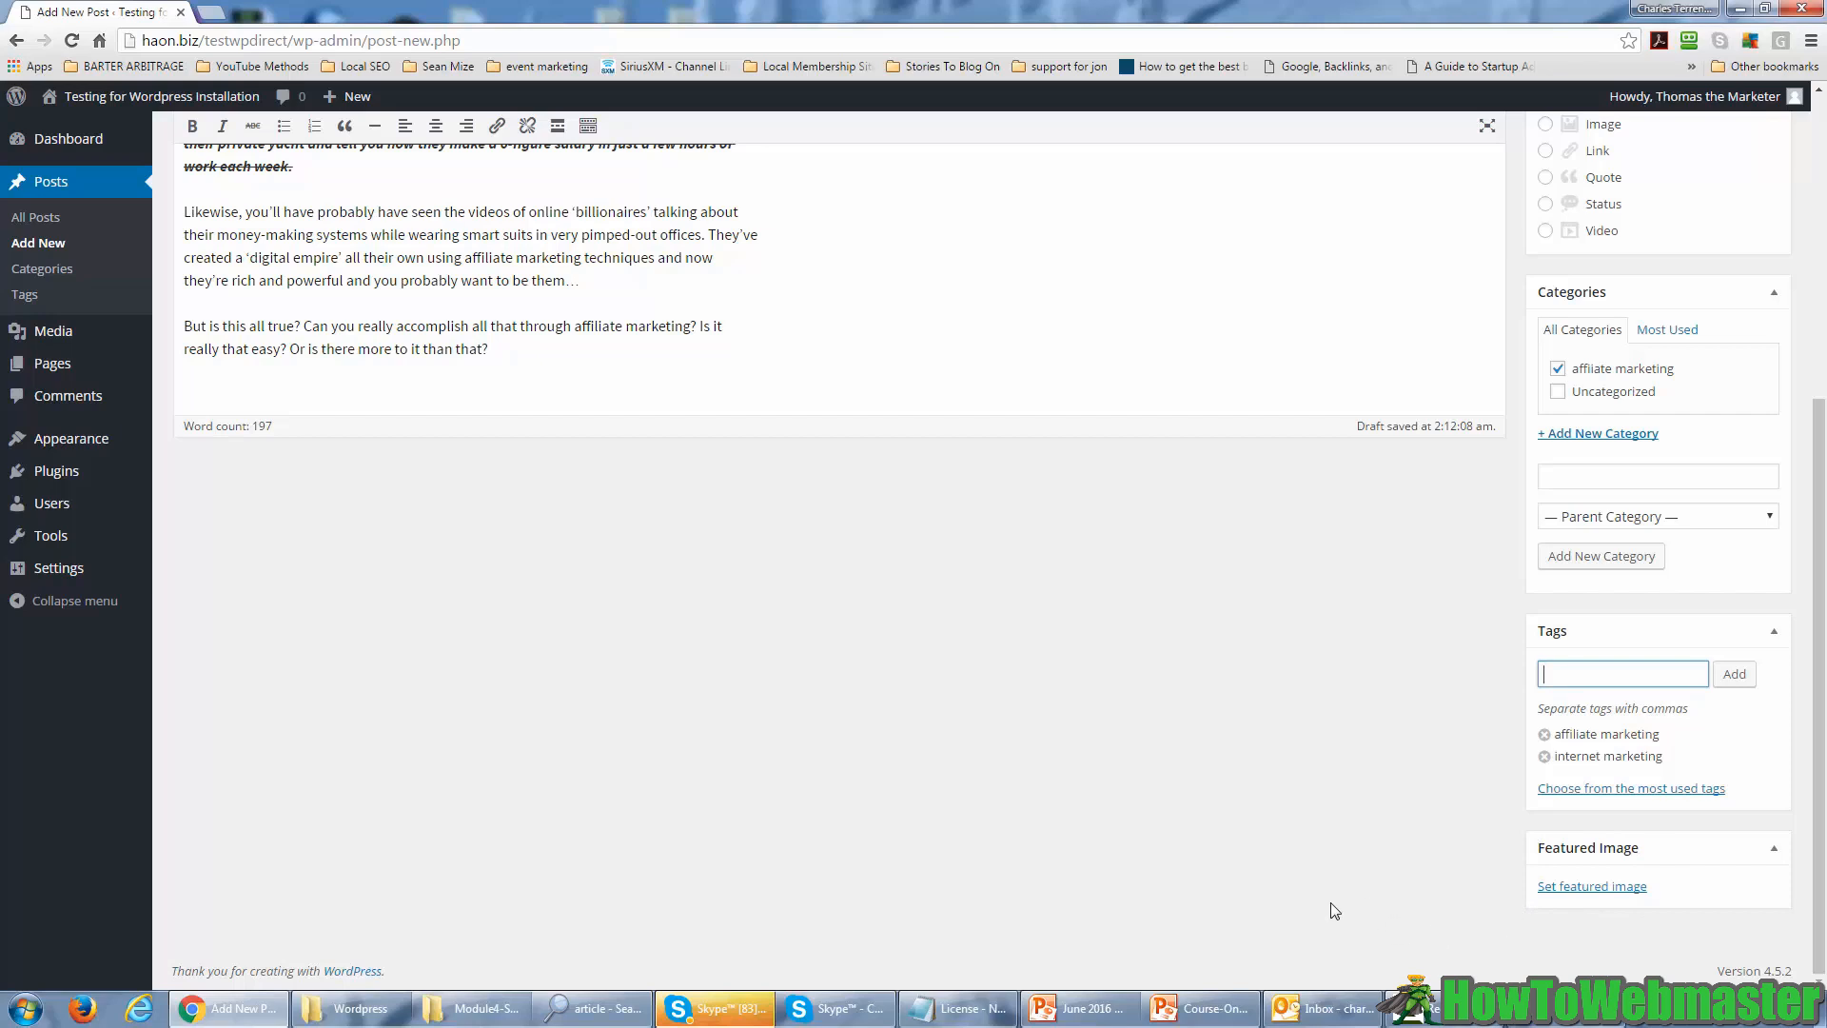
left_click(1581, 886)
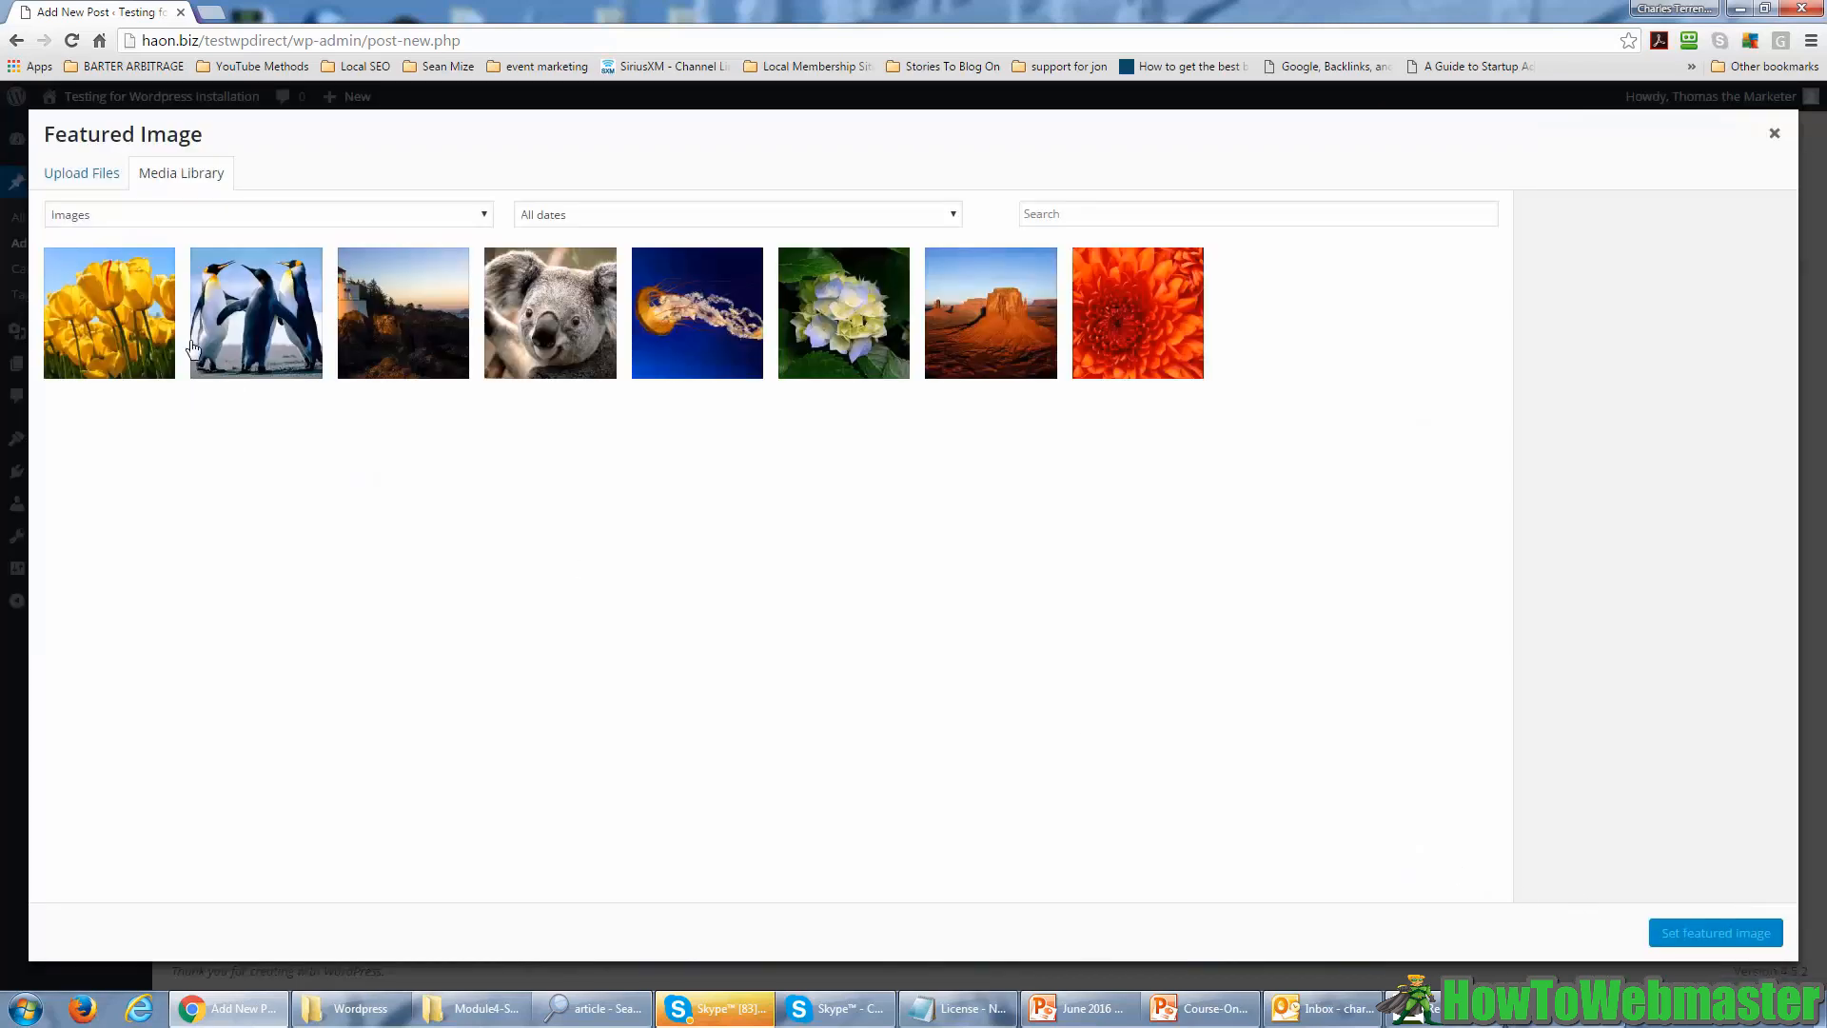
left_click(110, 331)
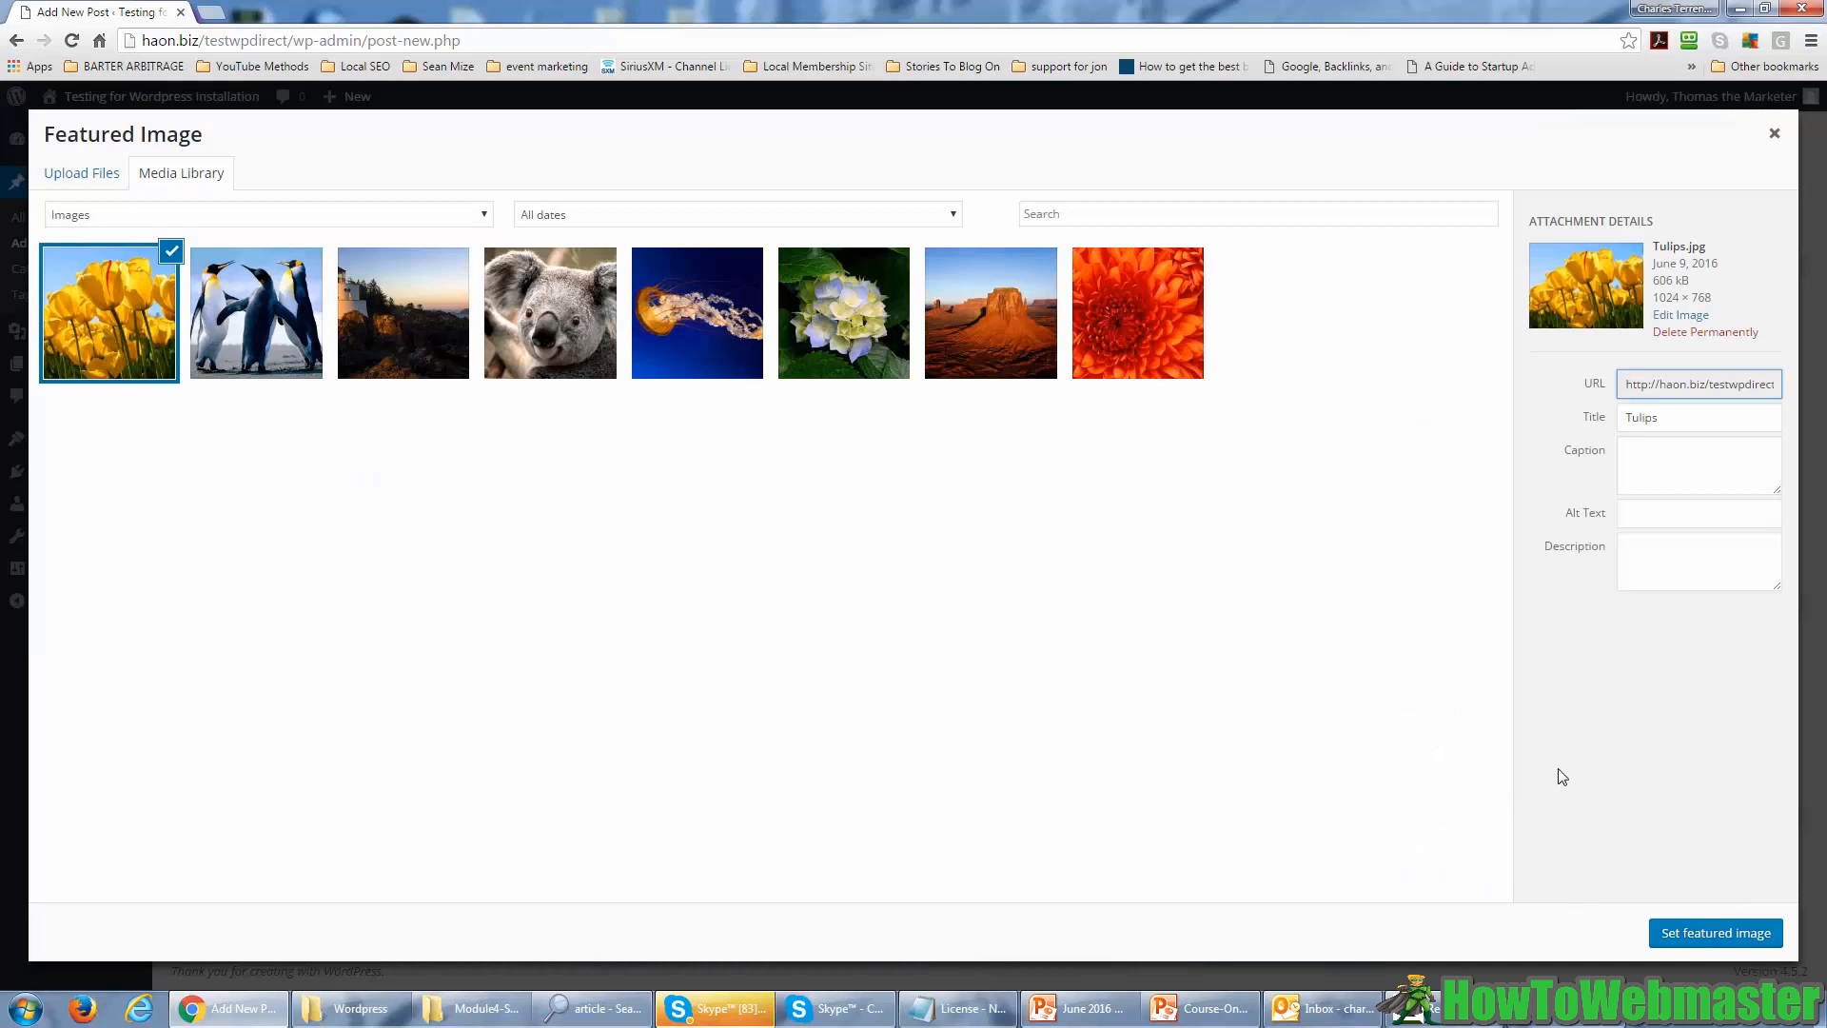
left_click(1690, 932)
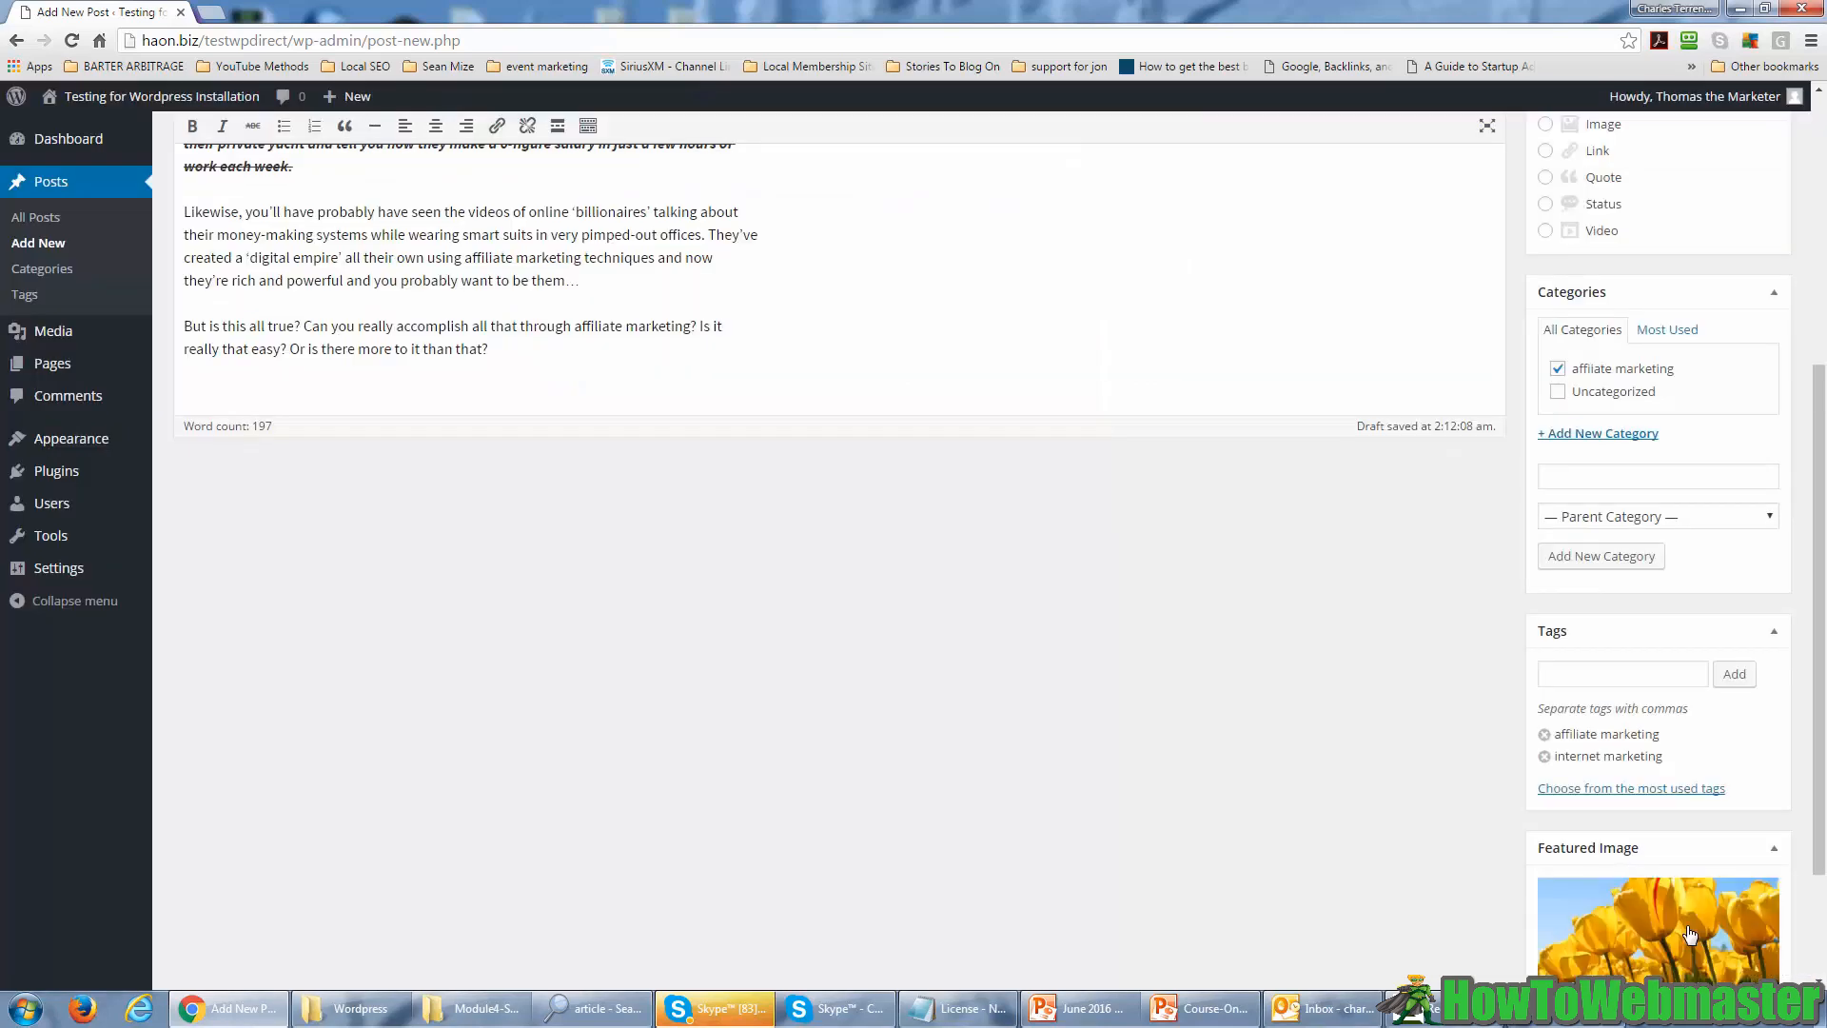
scroll(1360, 742, "down", 1)
scroll(1364, 746, "down", 2)
scroll(1368, 764, "up", 3)
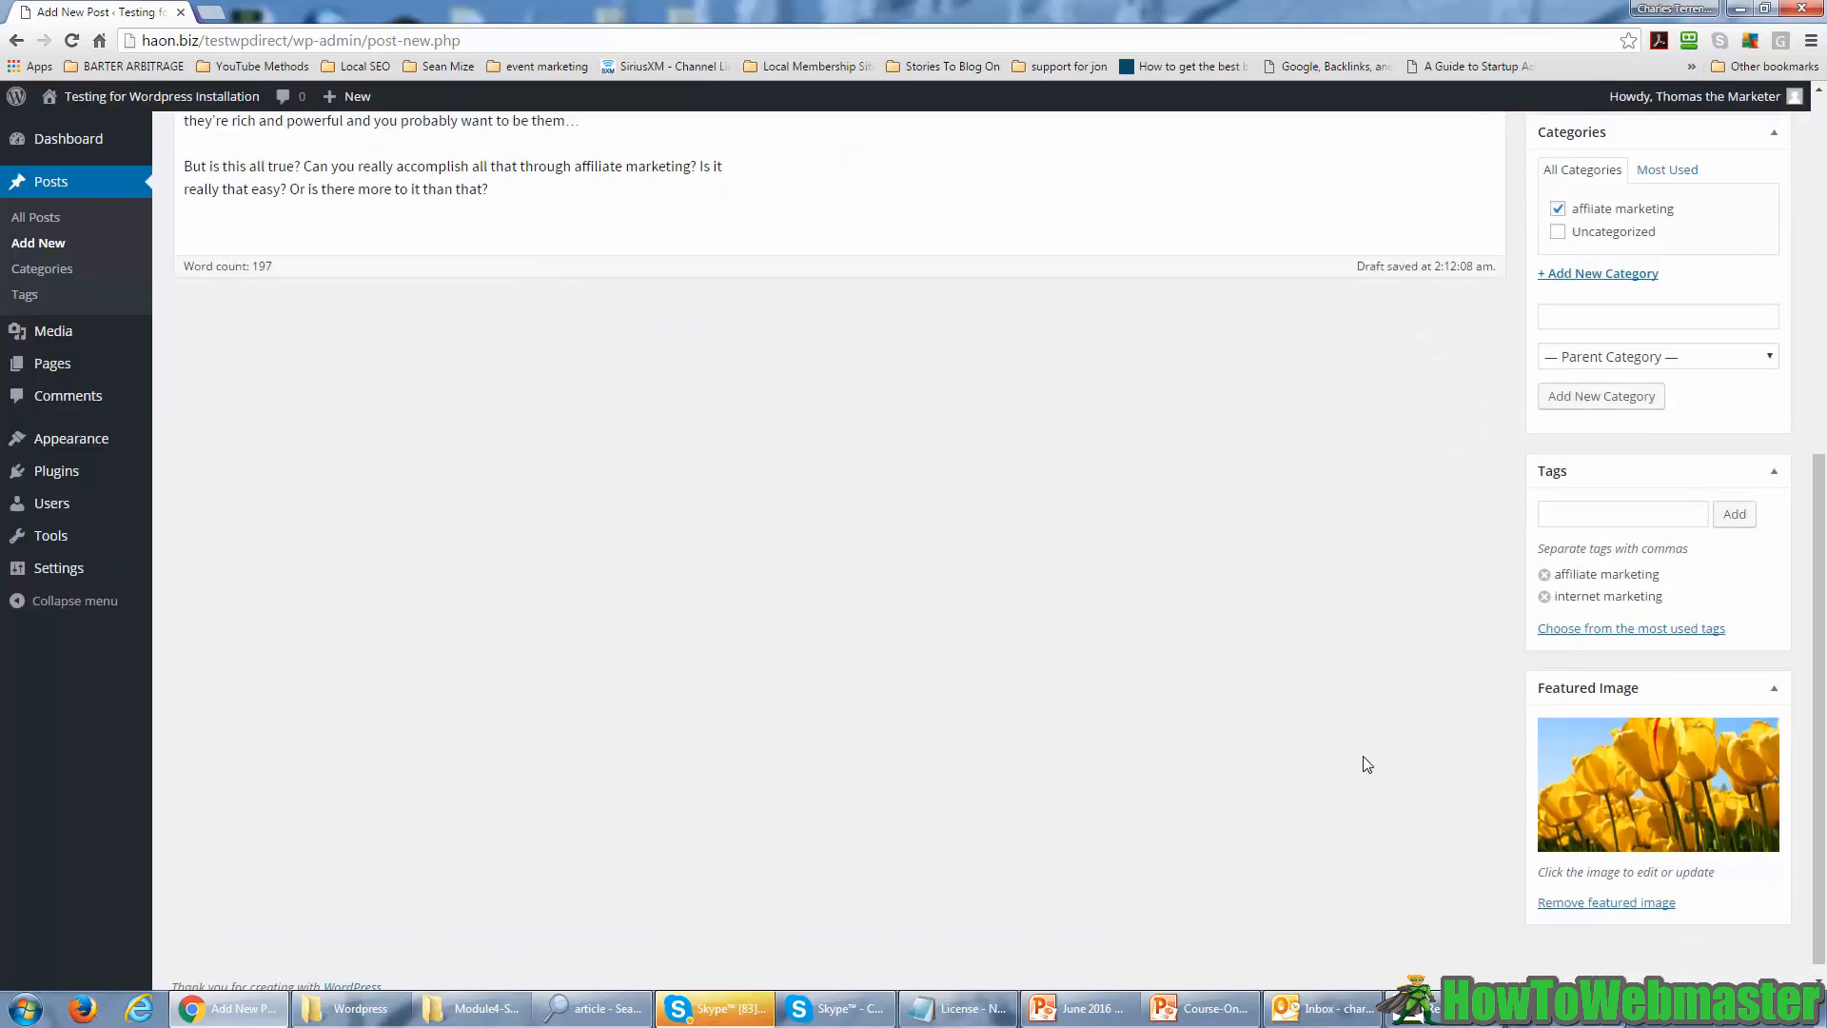
scroll(1367, 764, "down", 2)
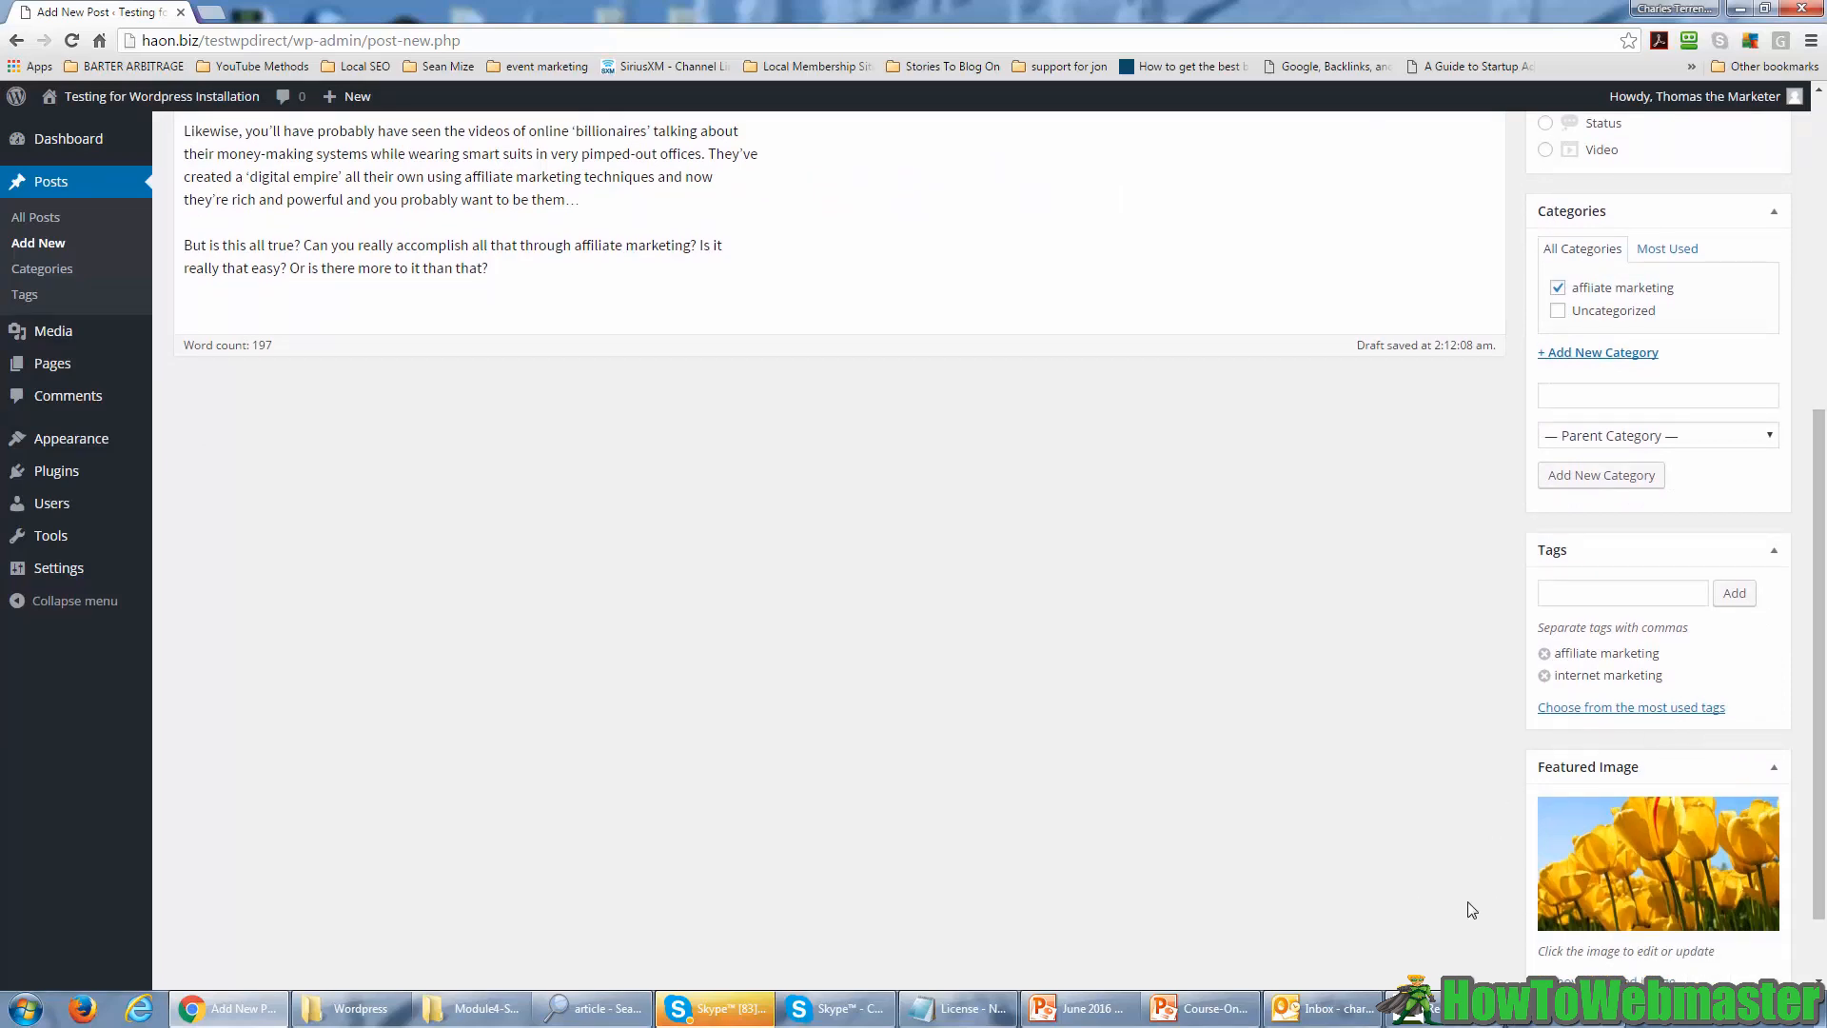
- Publish the affiliate marketing post immediately with public visibility
scroll(1494, 911, "up", 5)
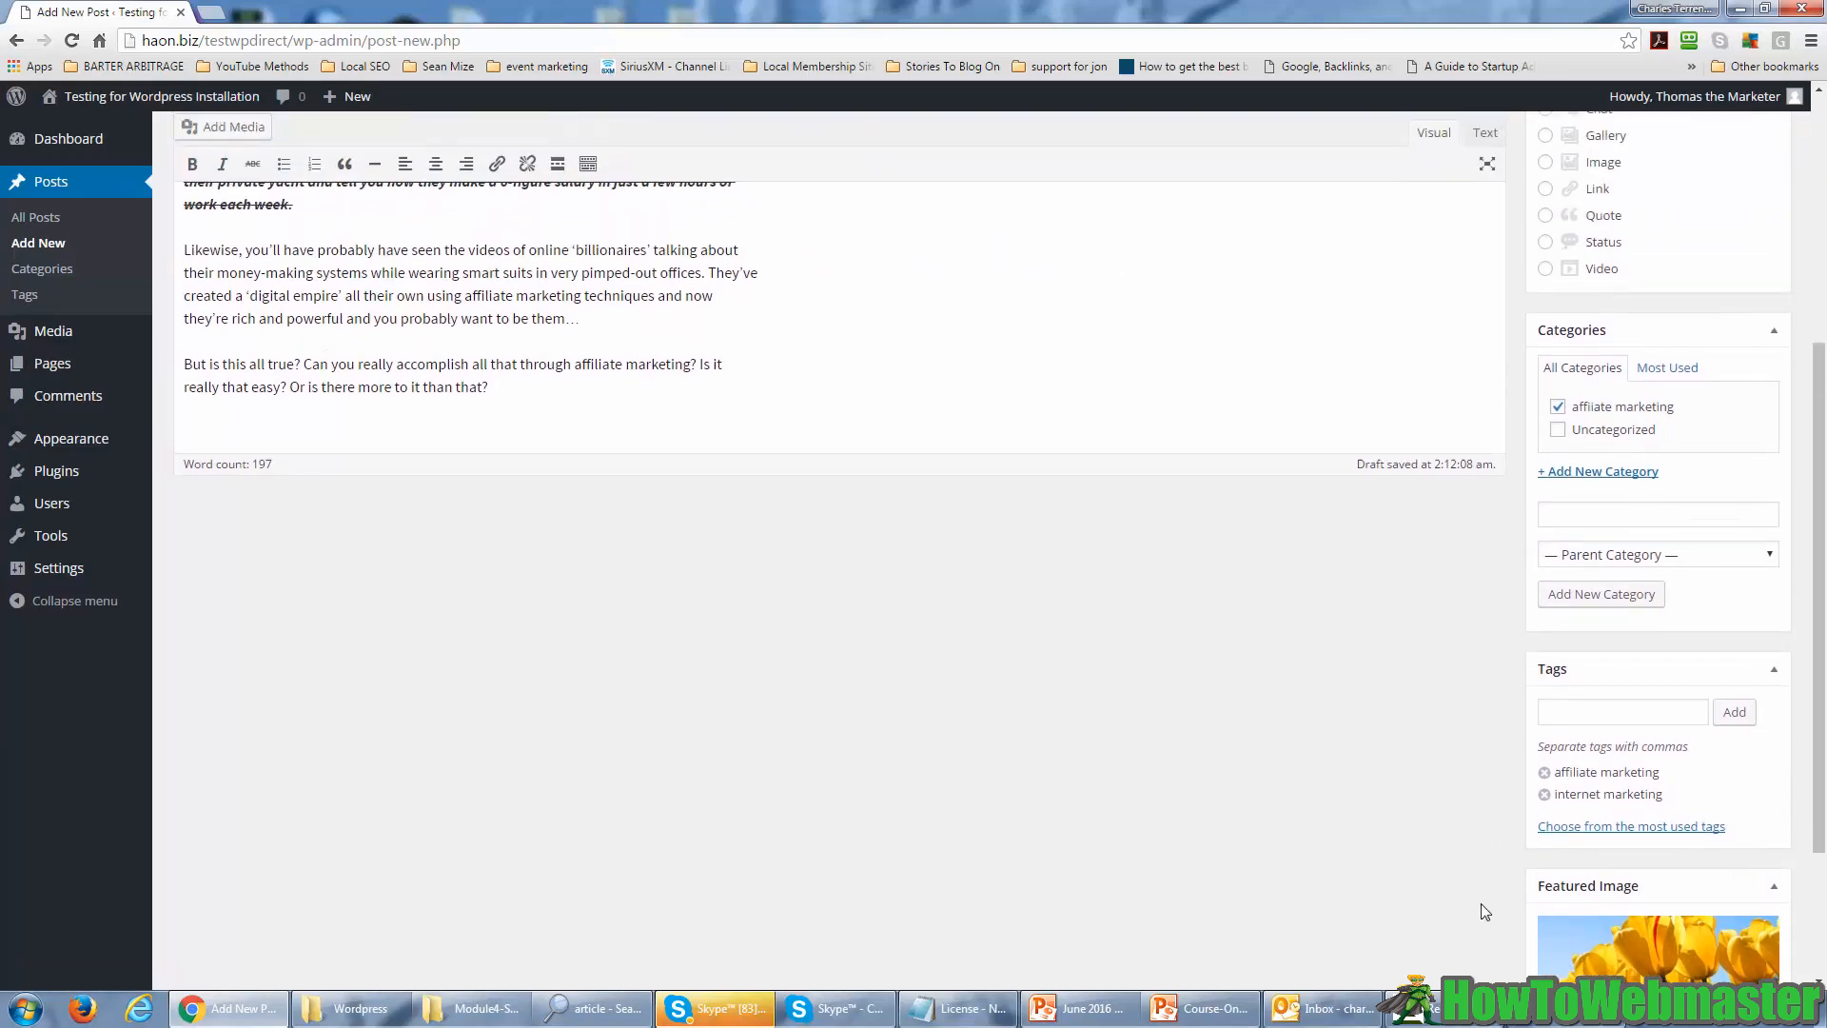
scroll(1160, 819, "up", 1)
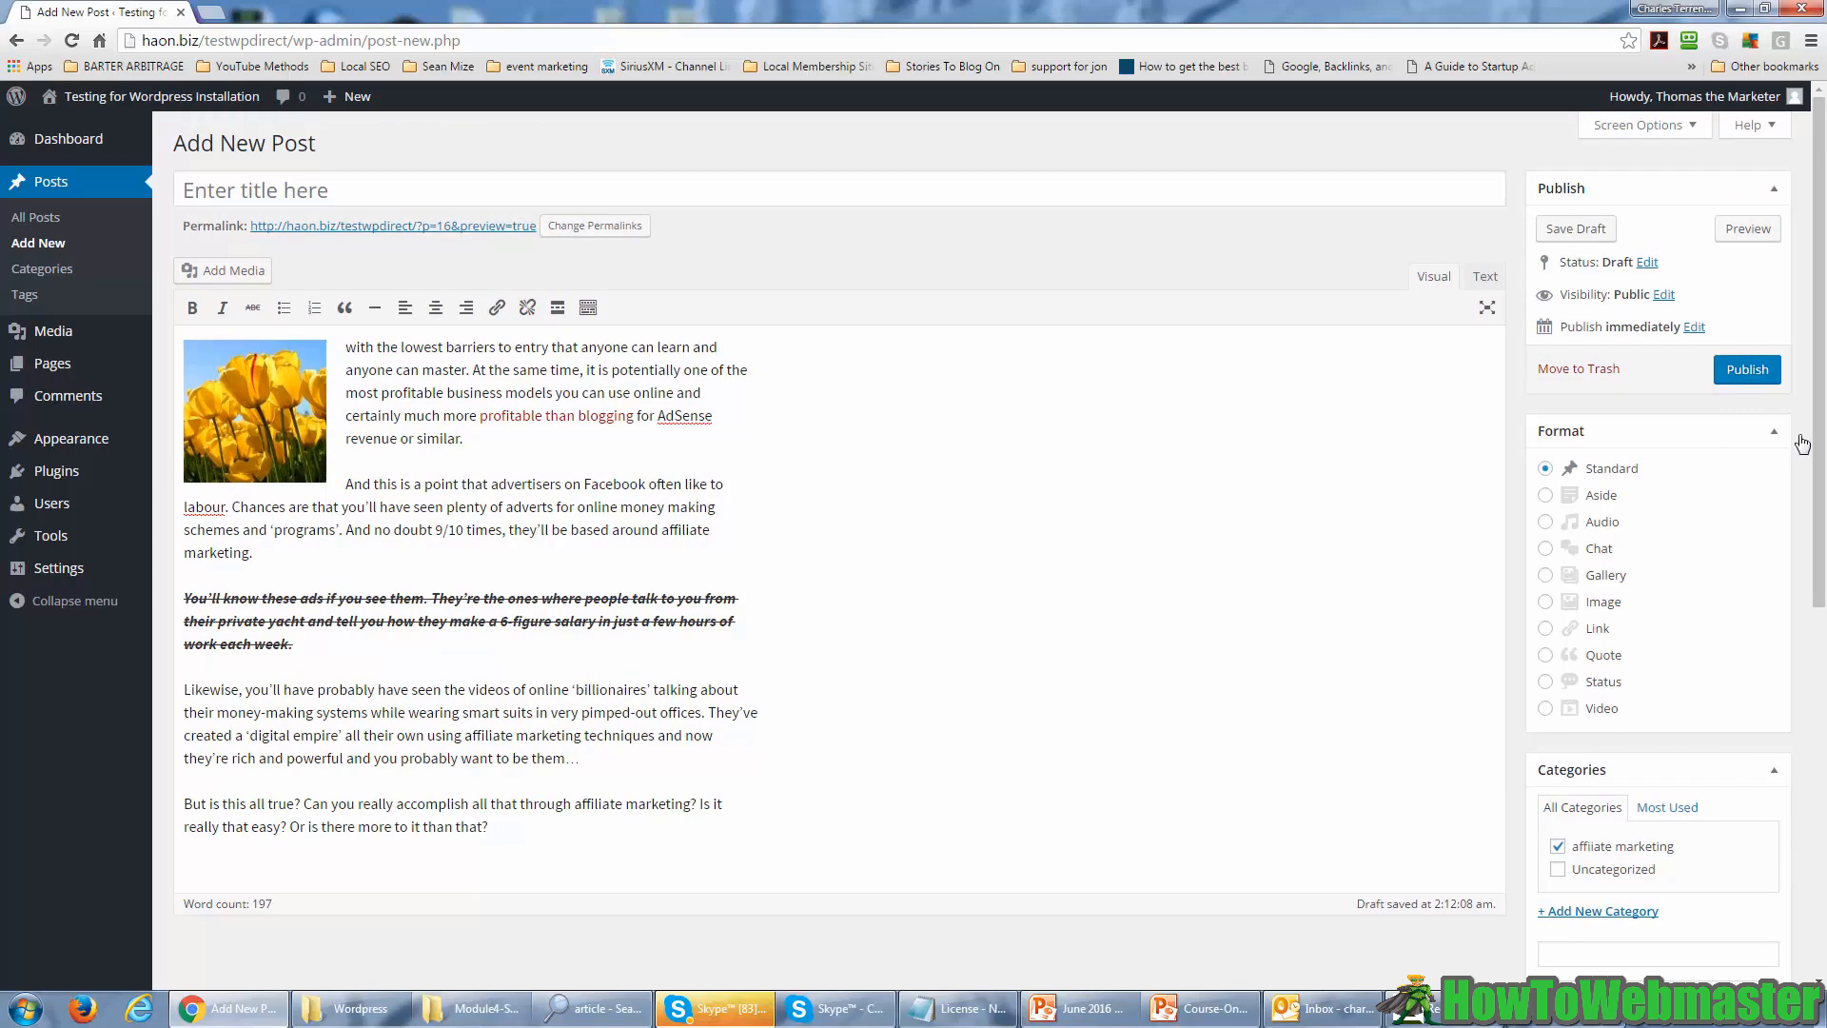
left_click(1736, 371)
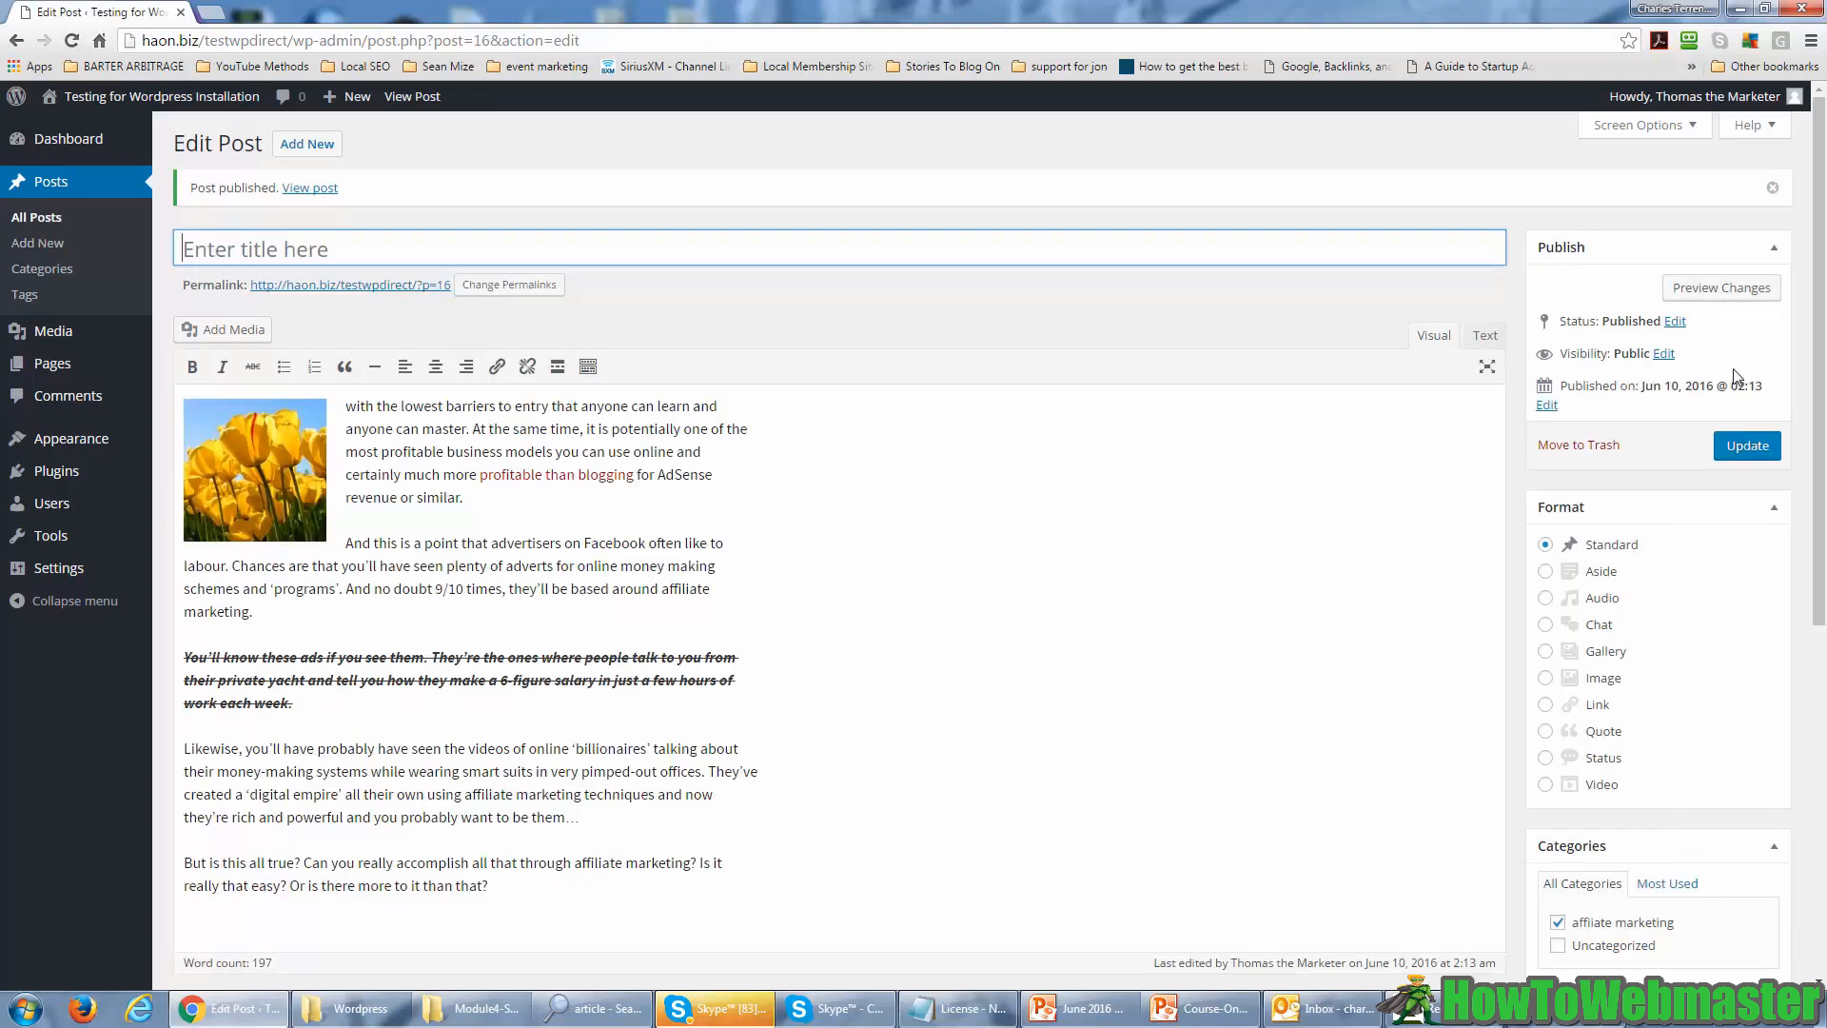
- View the published post on the site and look over its images, category, tags, link and text formatting
left_click(312, 189)
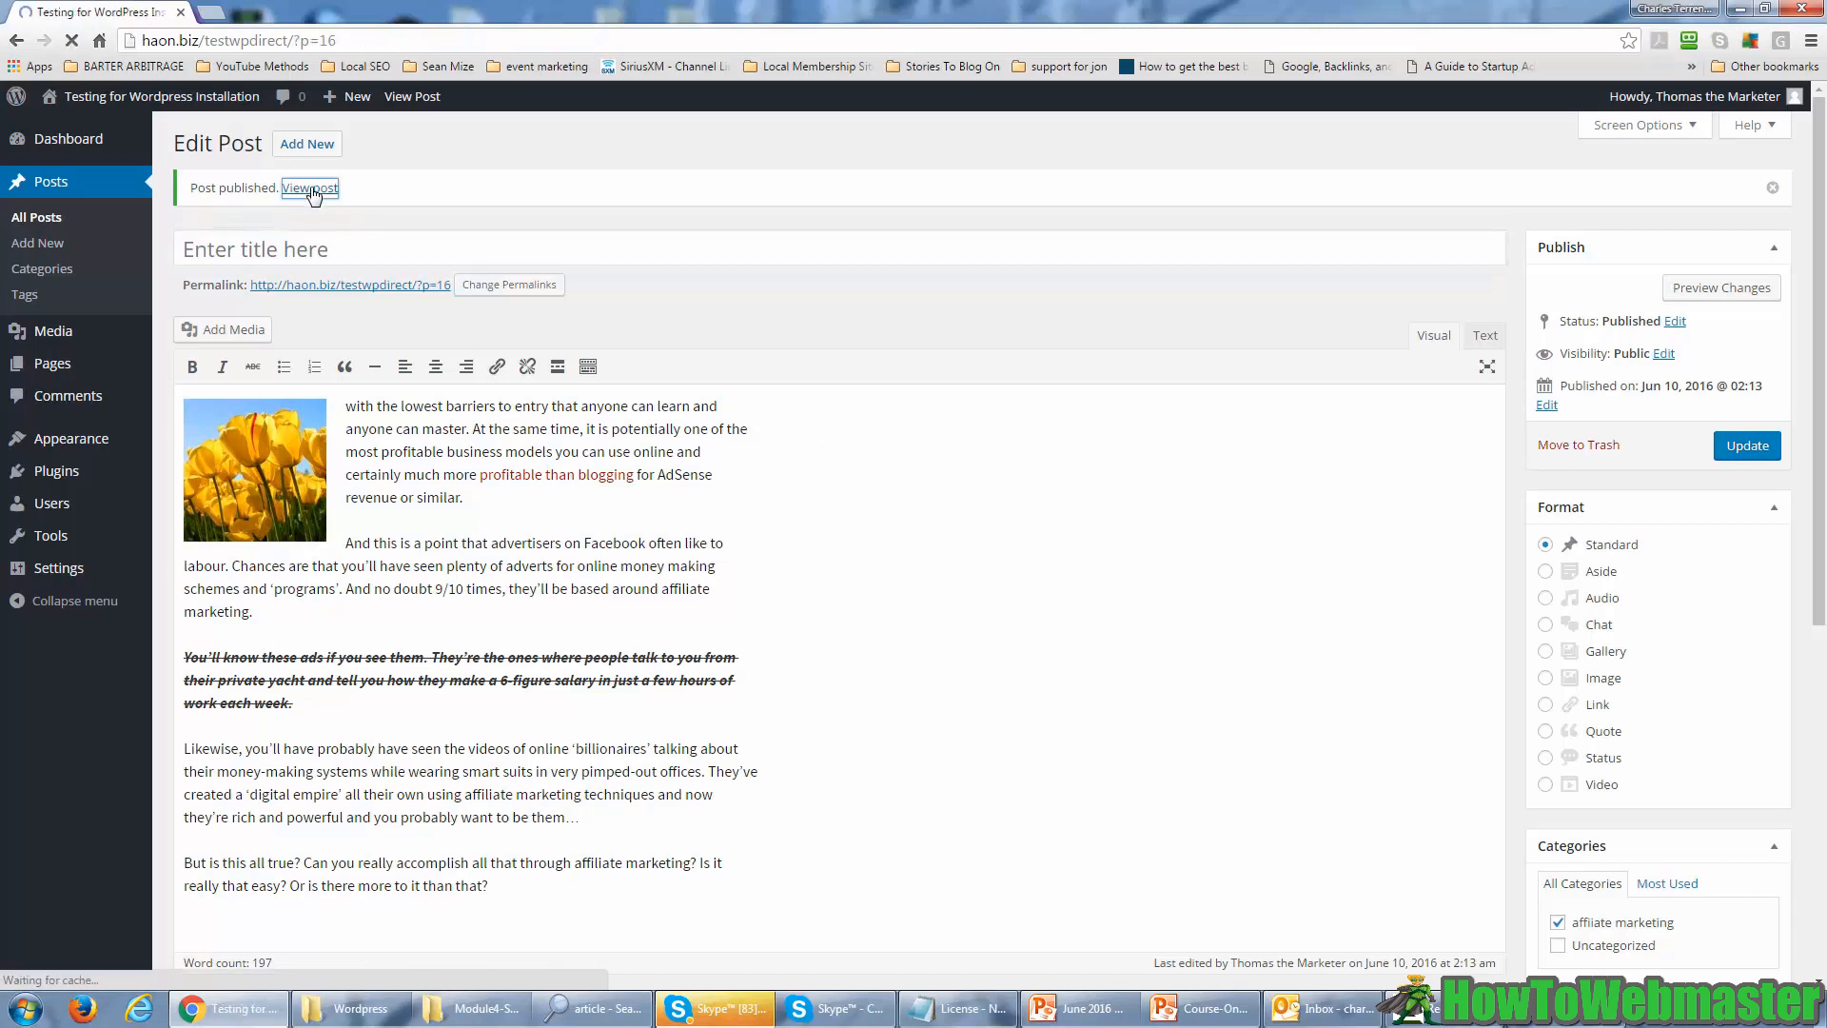
scroll(763, 407, "down", 4)
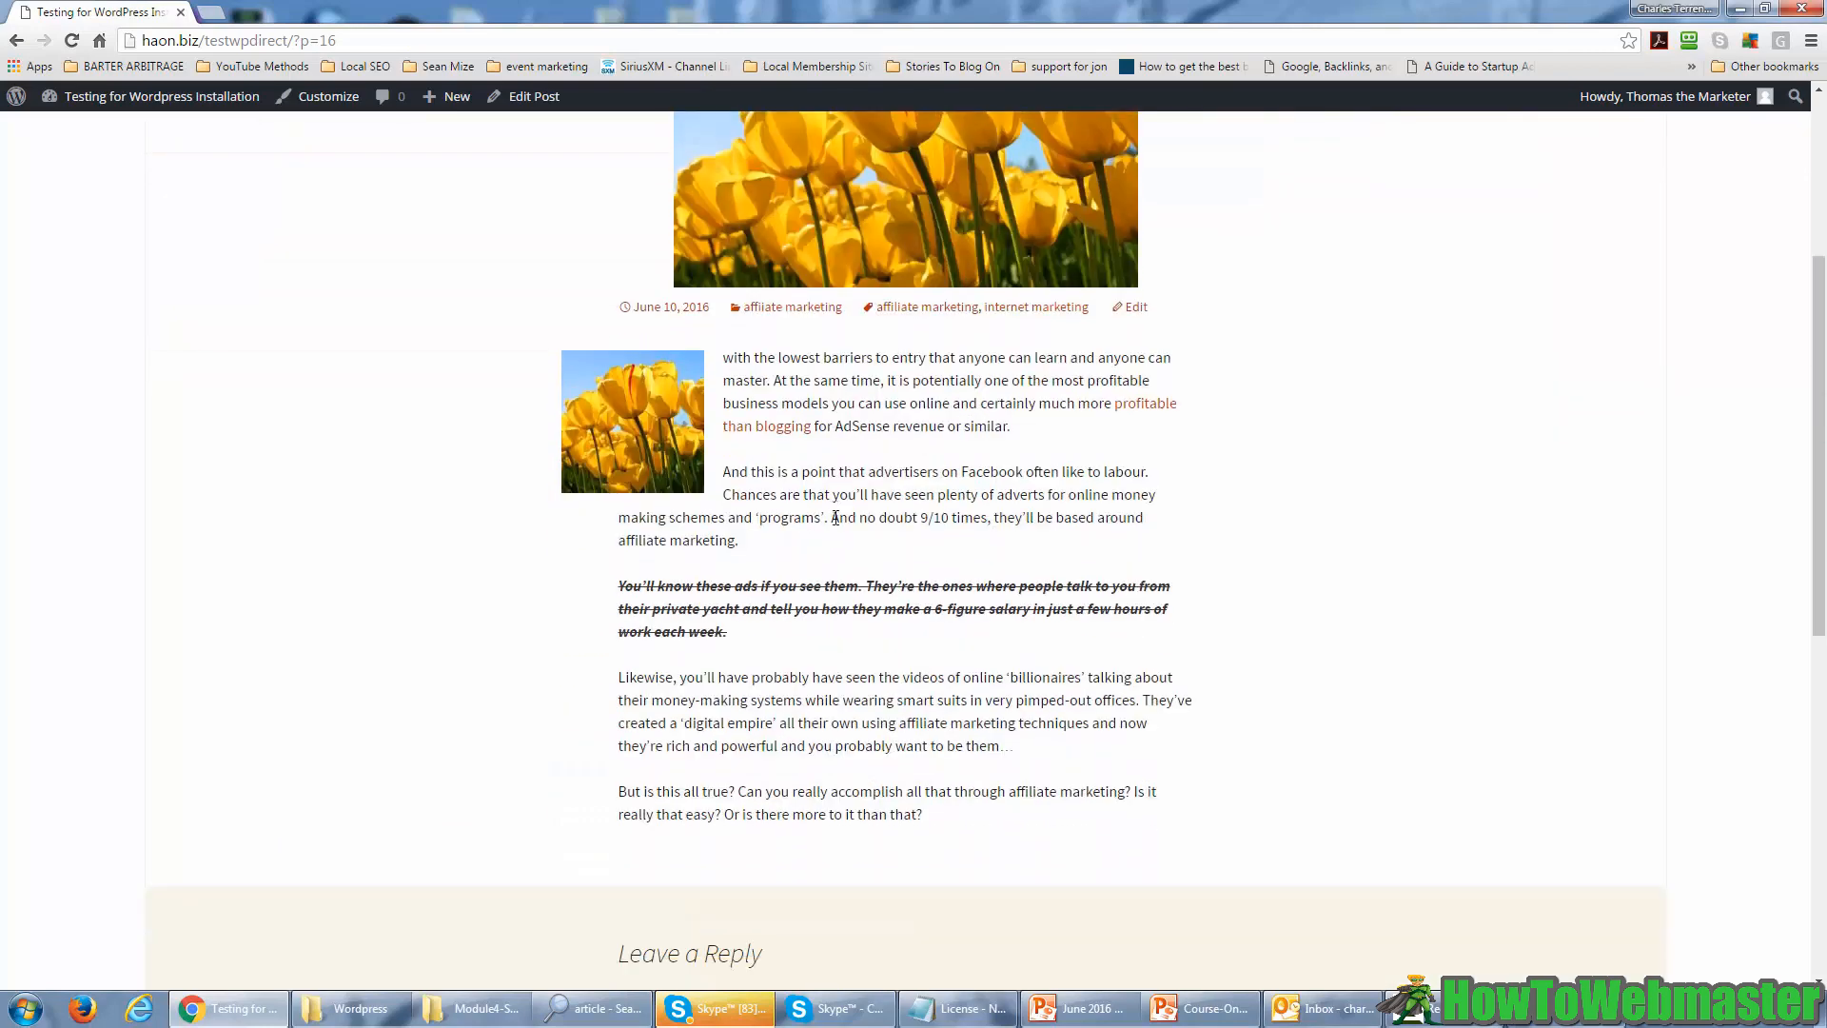
scroll(834, 517, "up", 1)
scroll(836, 518, "down", 7)
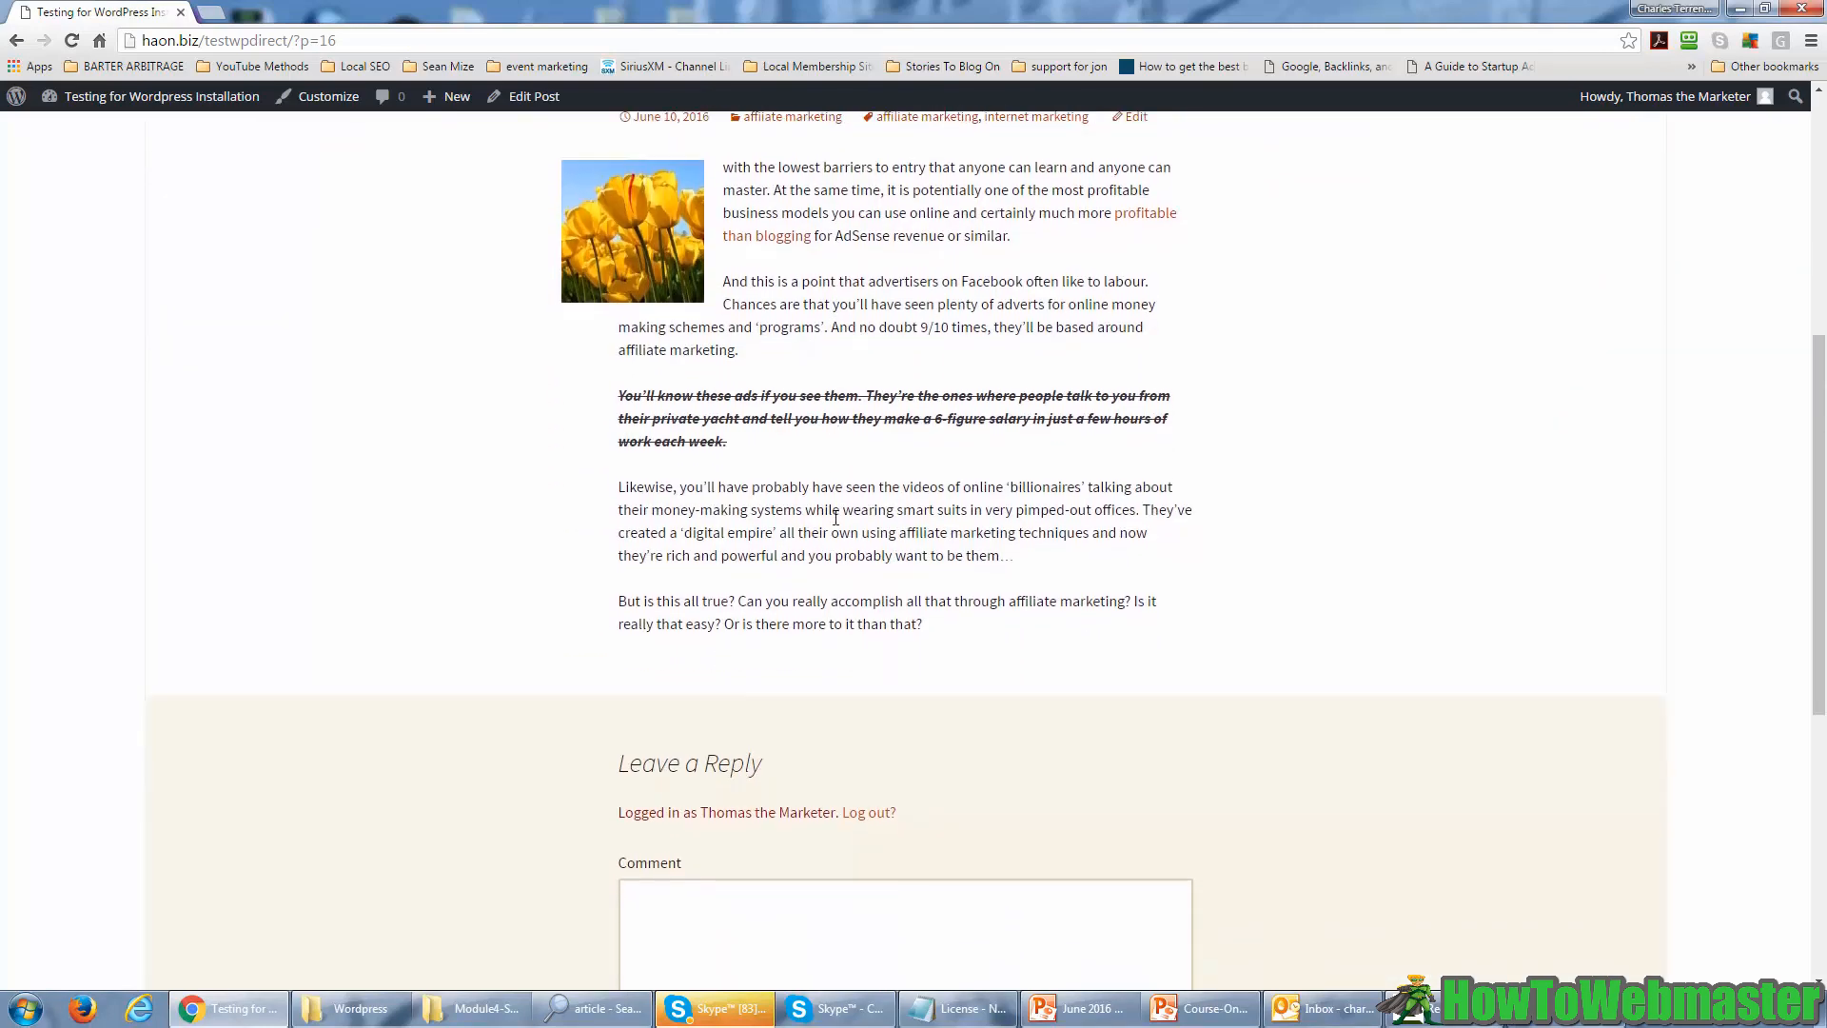
scroll(835, 518, "up", 10)
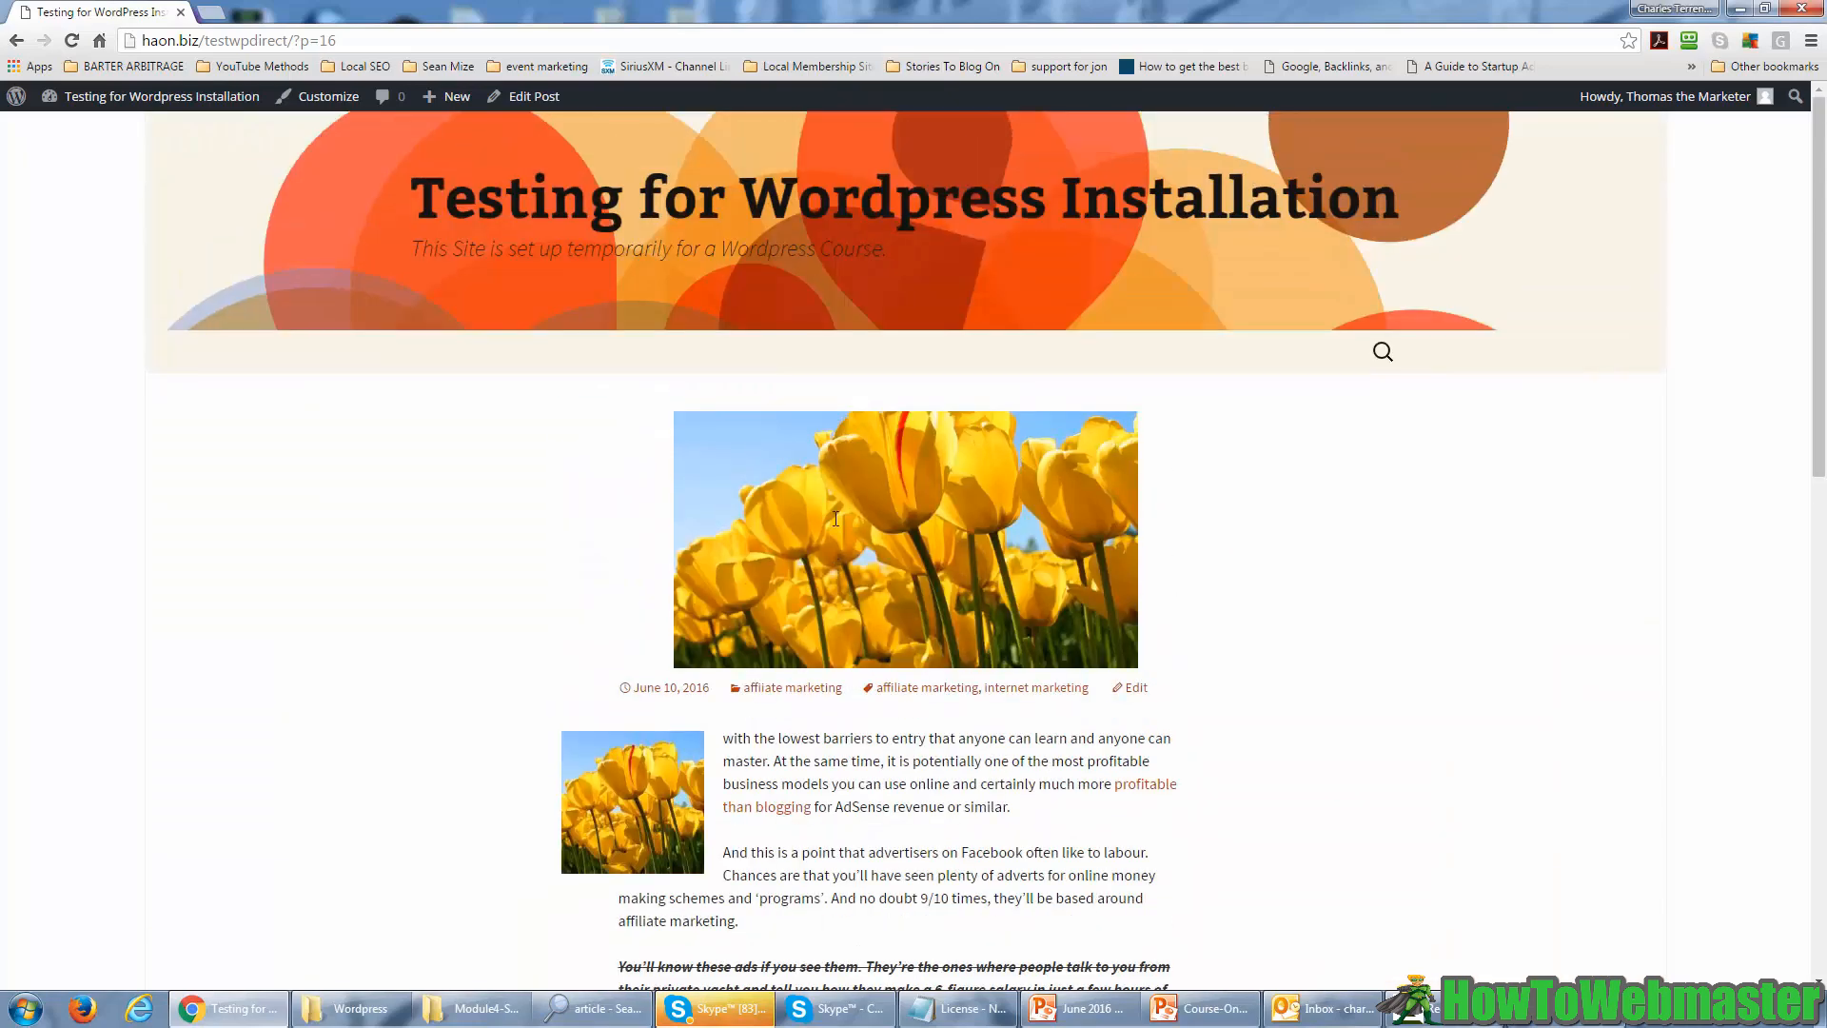
- Return to the post editor, title the post "Flowers and Affiliate Marketing" and update it
left_click(16, 48)
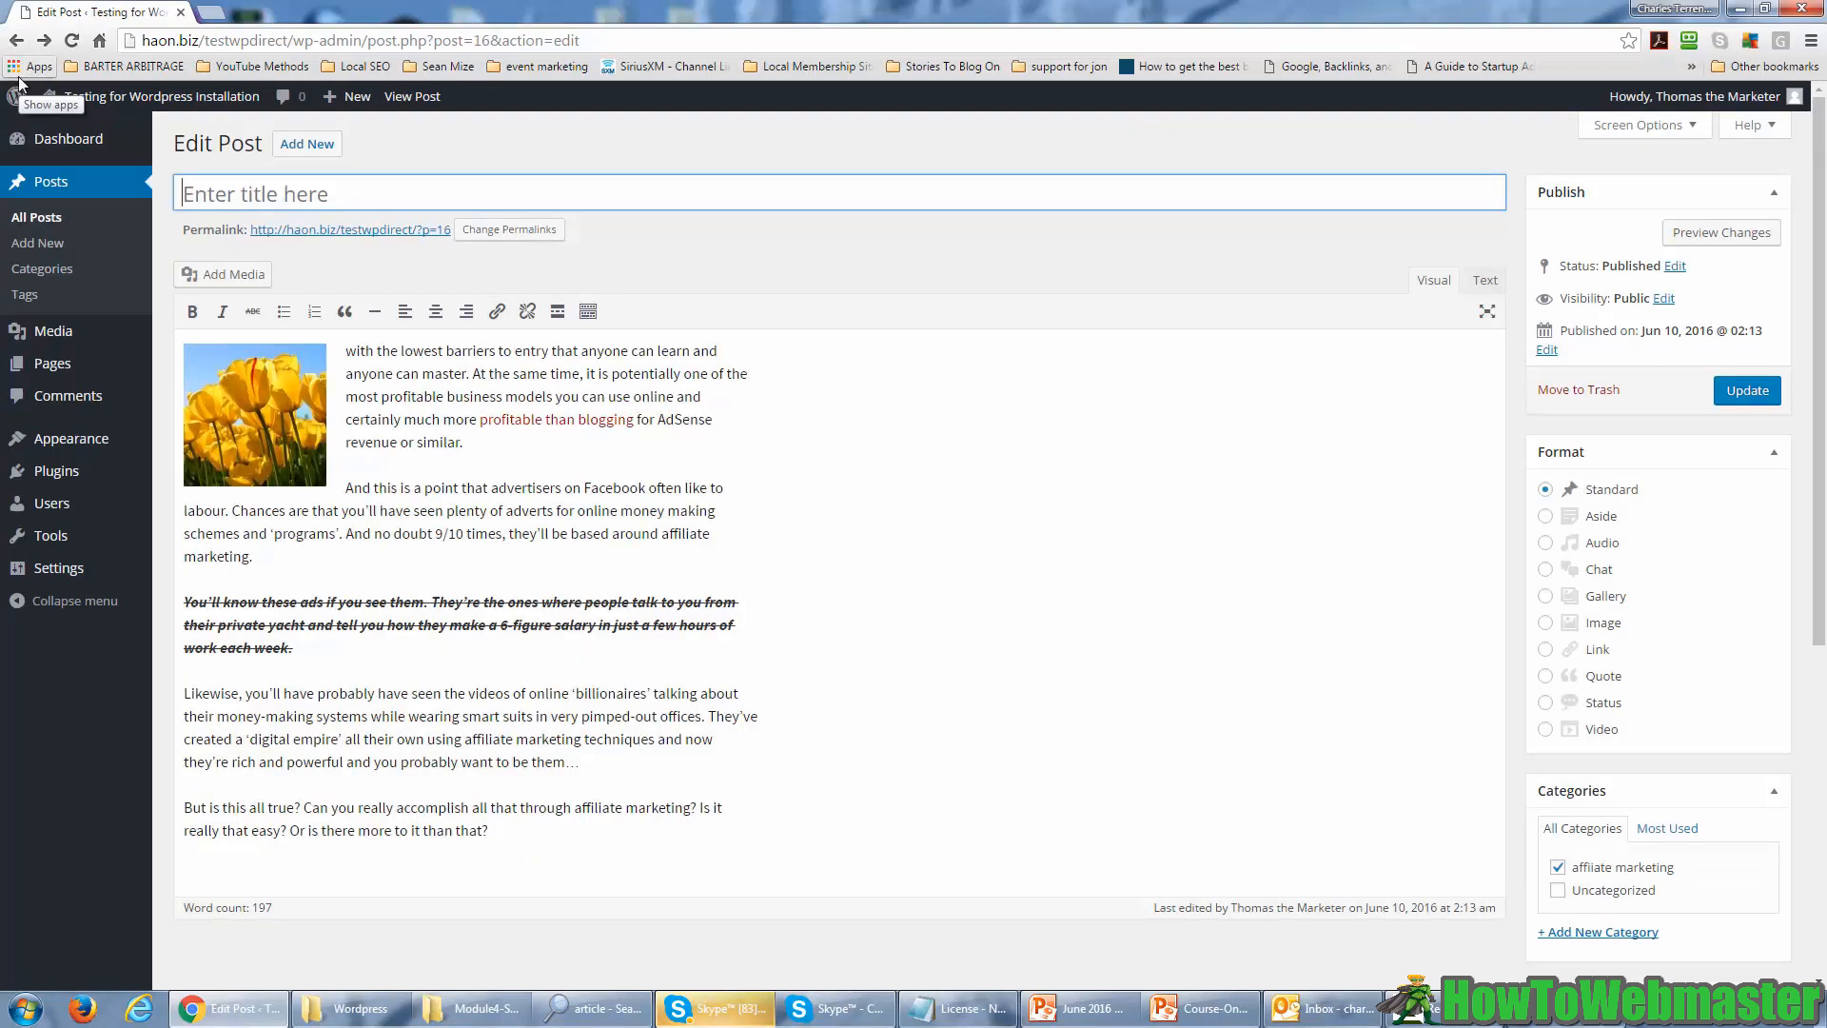
type("Flow")
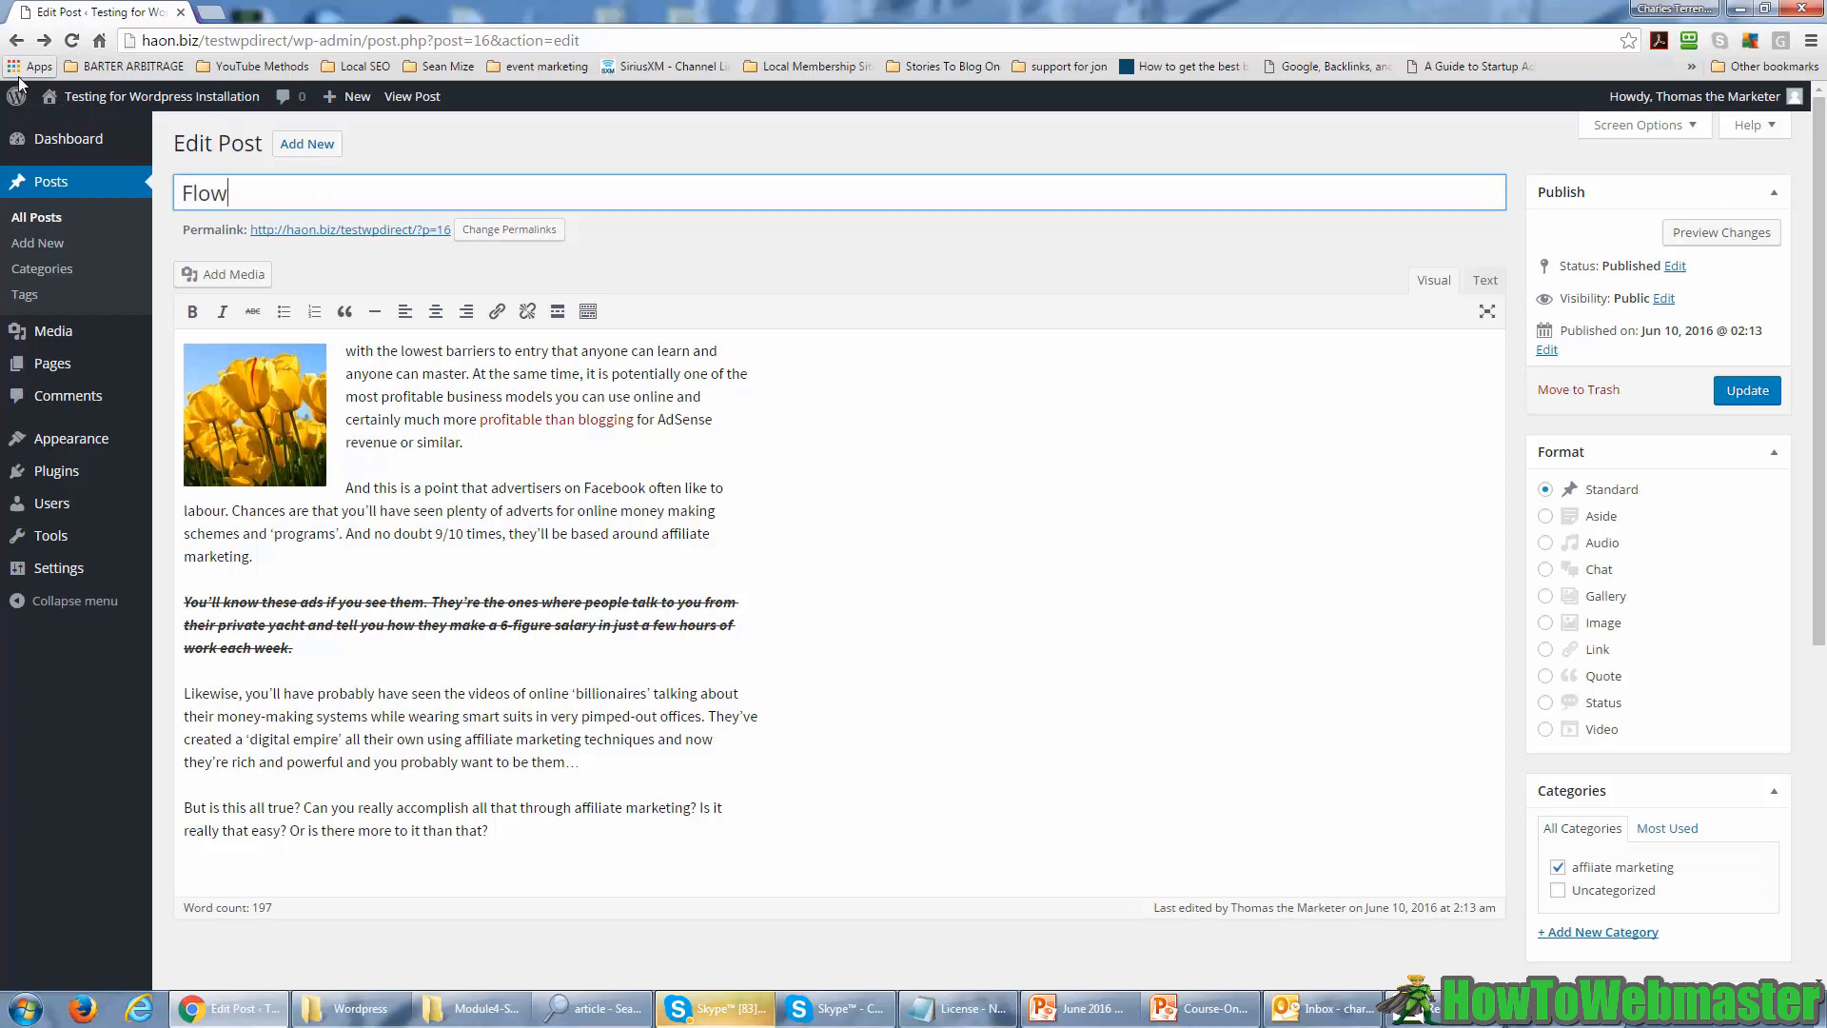
type("ers and Aff")
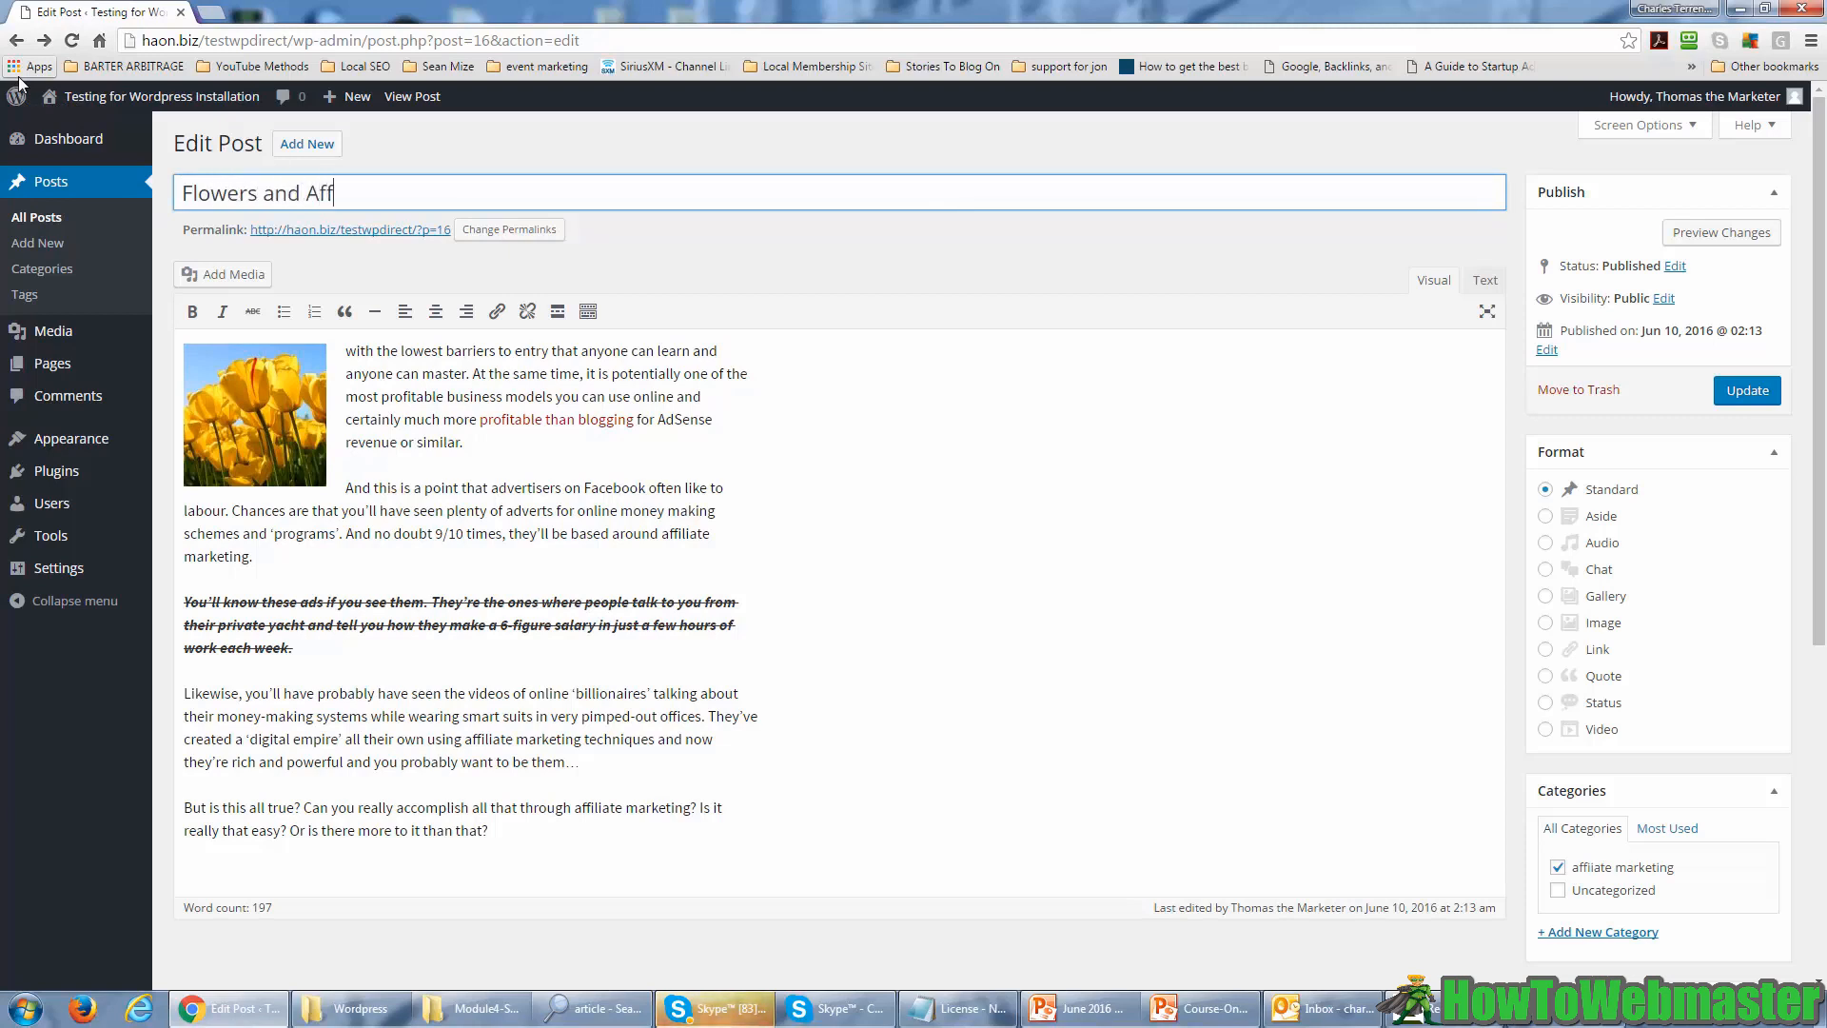
type("iliate Marketing")
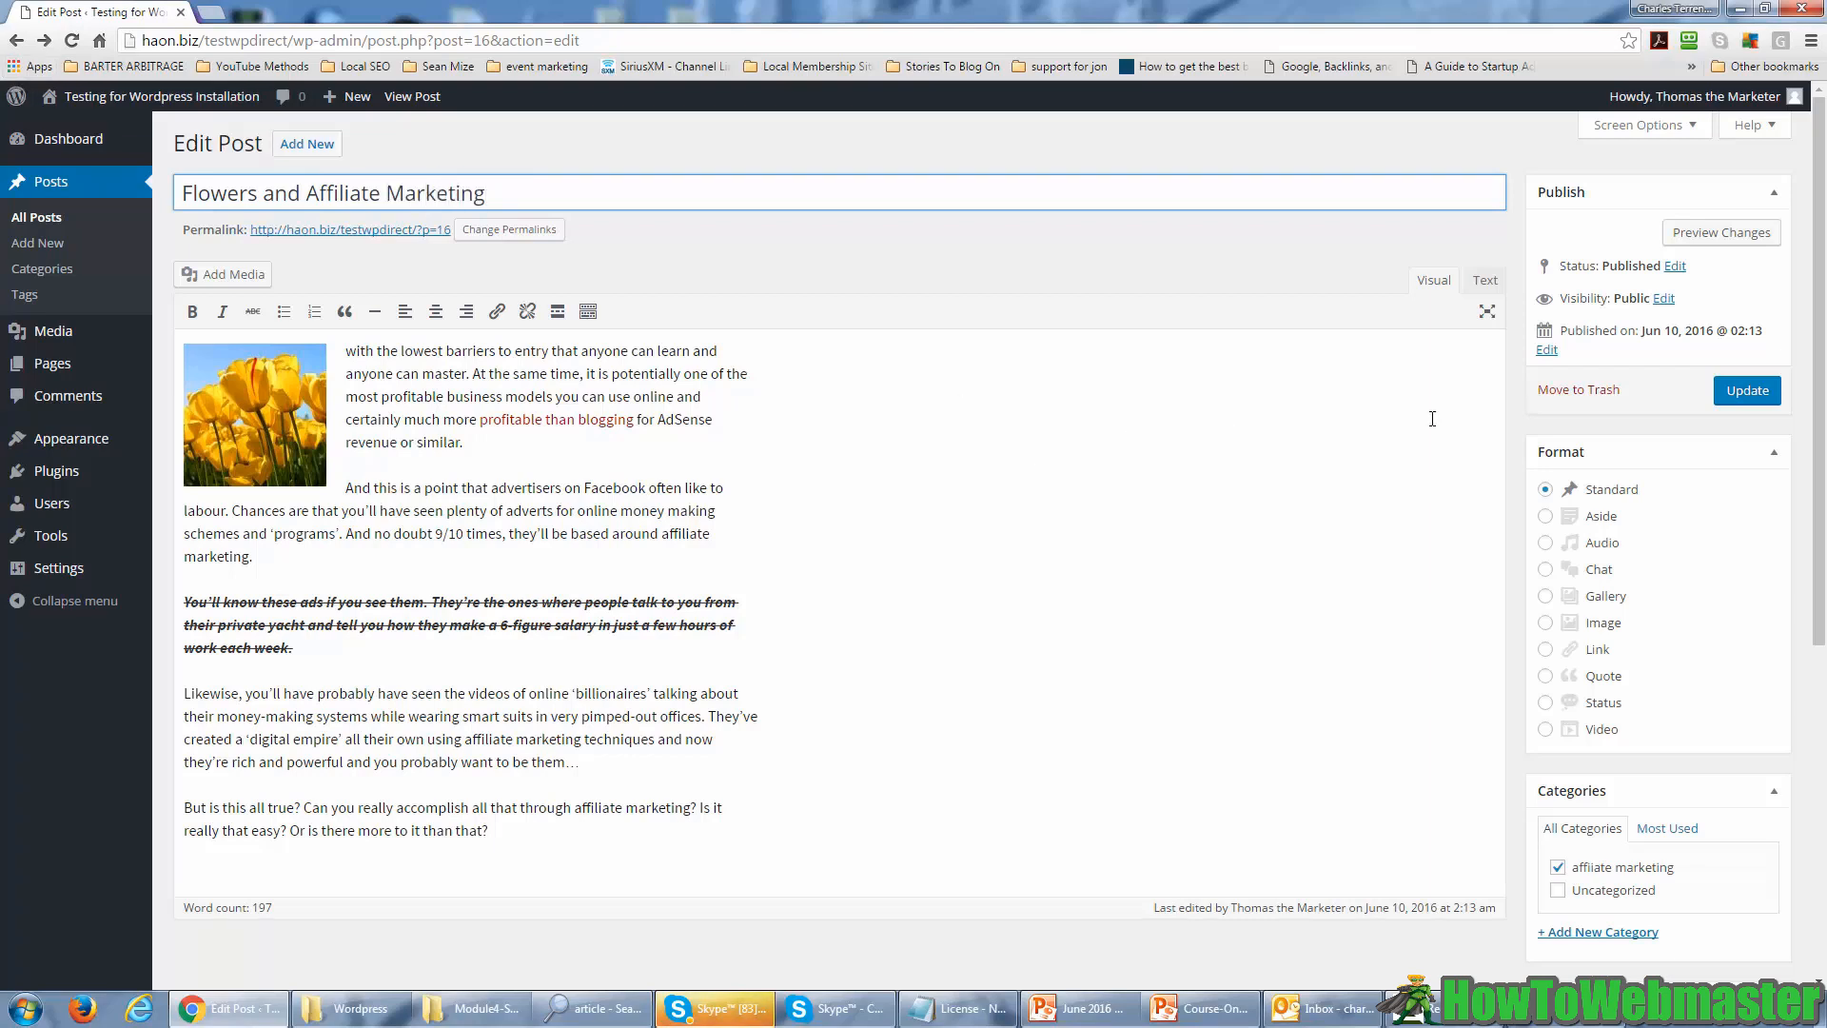
left_click(1747, 391)
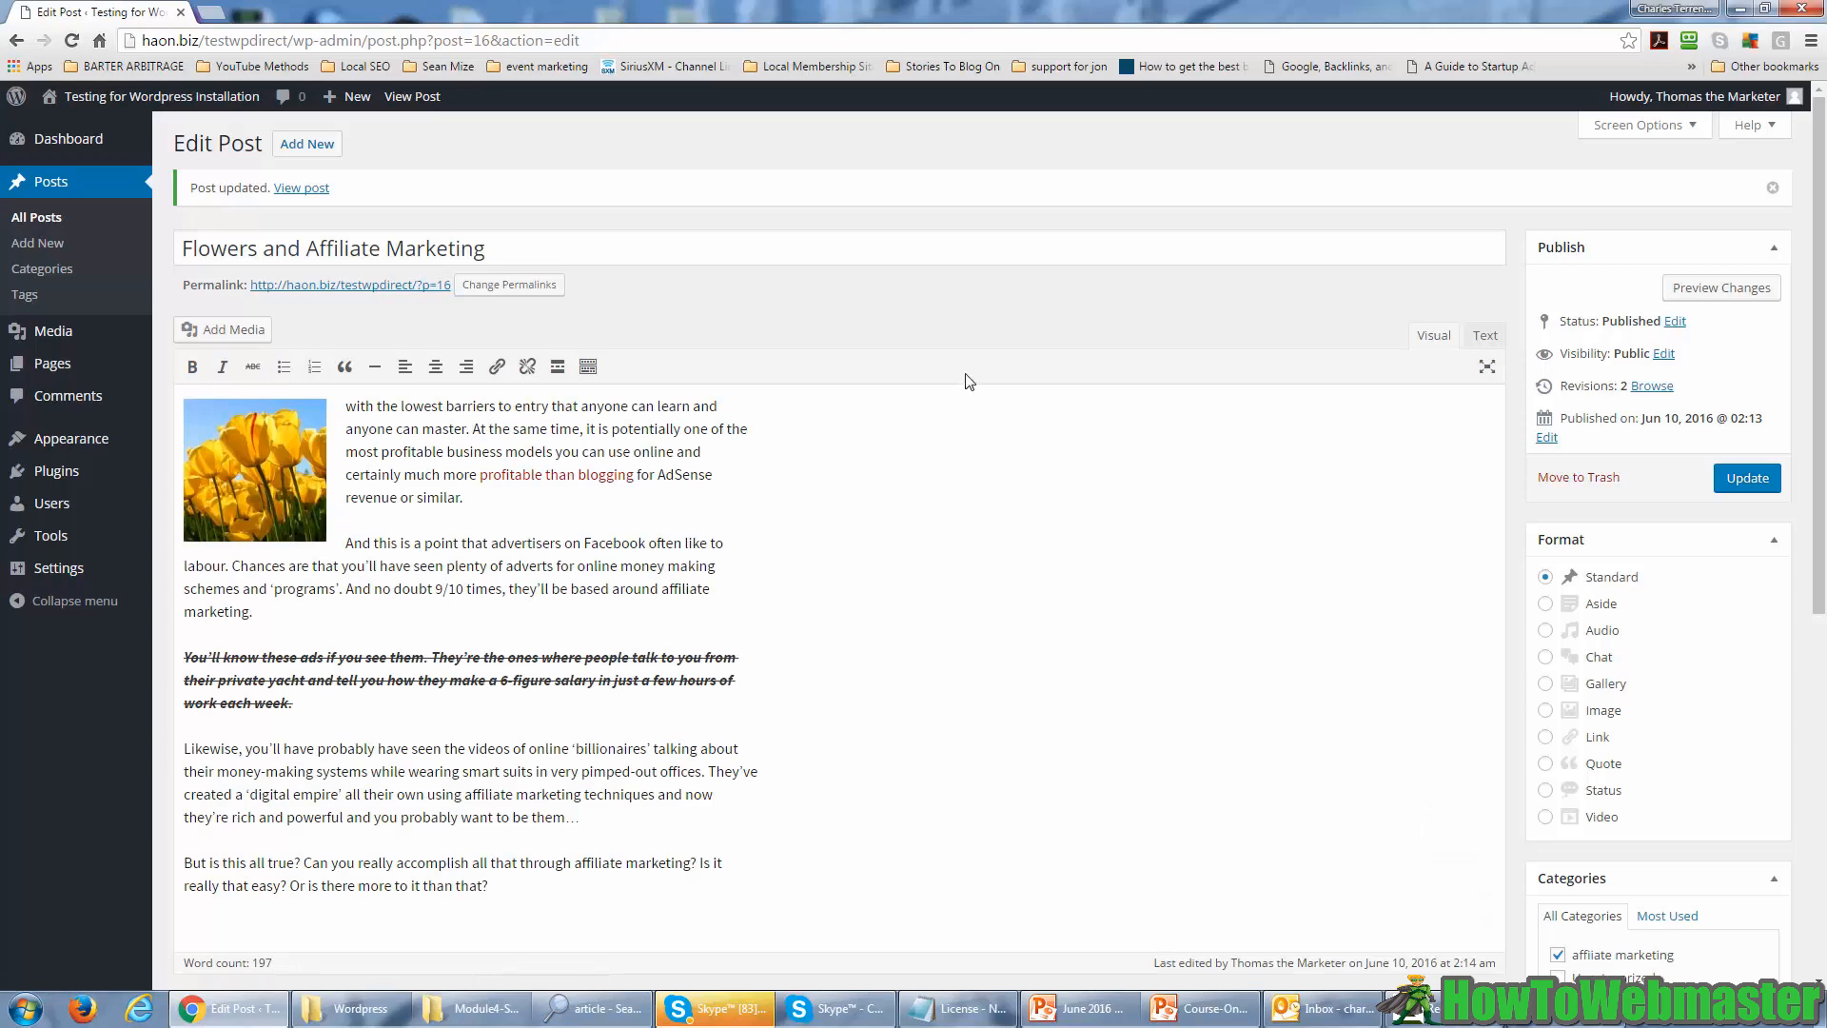
- Reveal the additional formatting controls and underline the opening text "with the lowest barriers to entry that anyone can learn and"
scroll(778, 448, "down", 4)
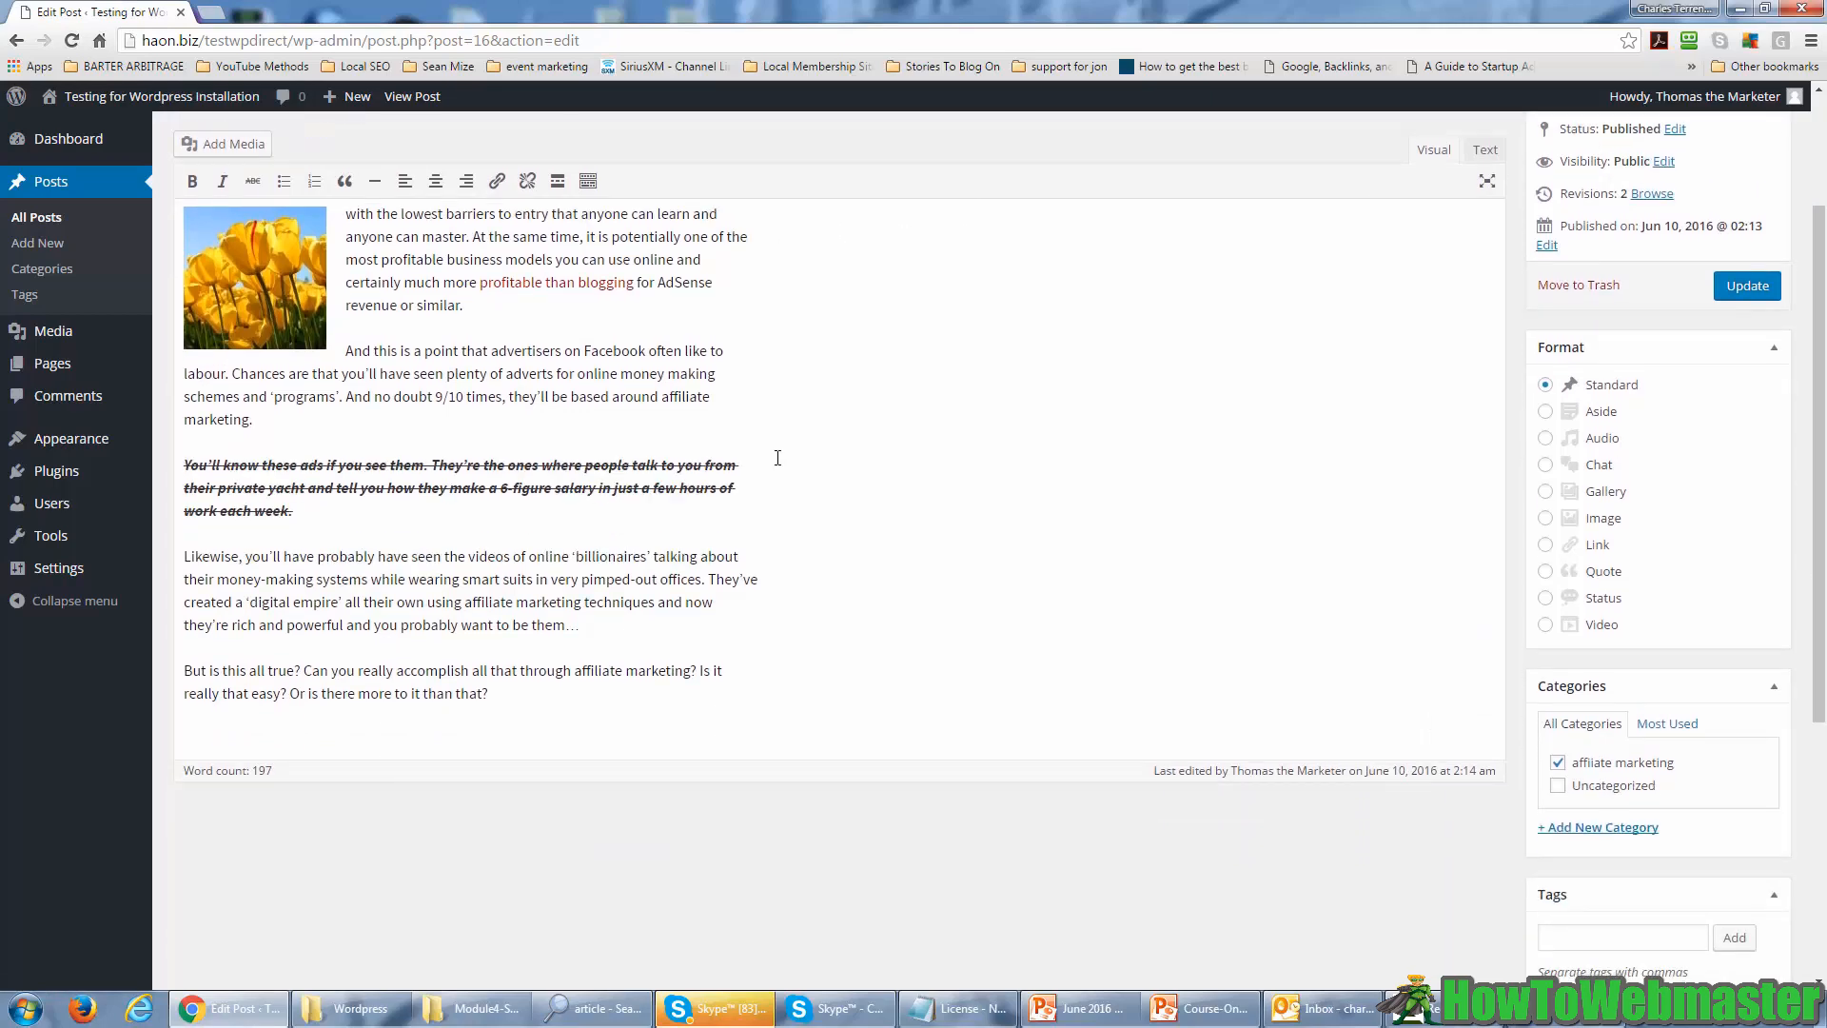
scroll(777, 458, "up", 4)
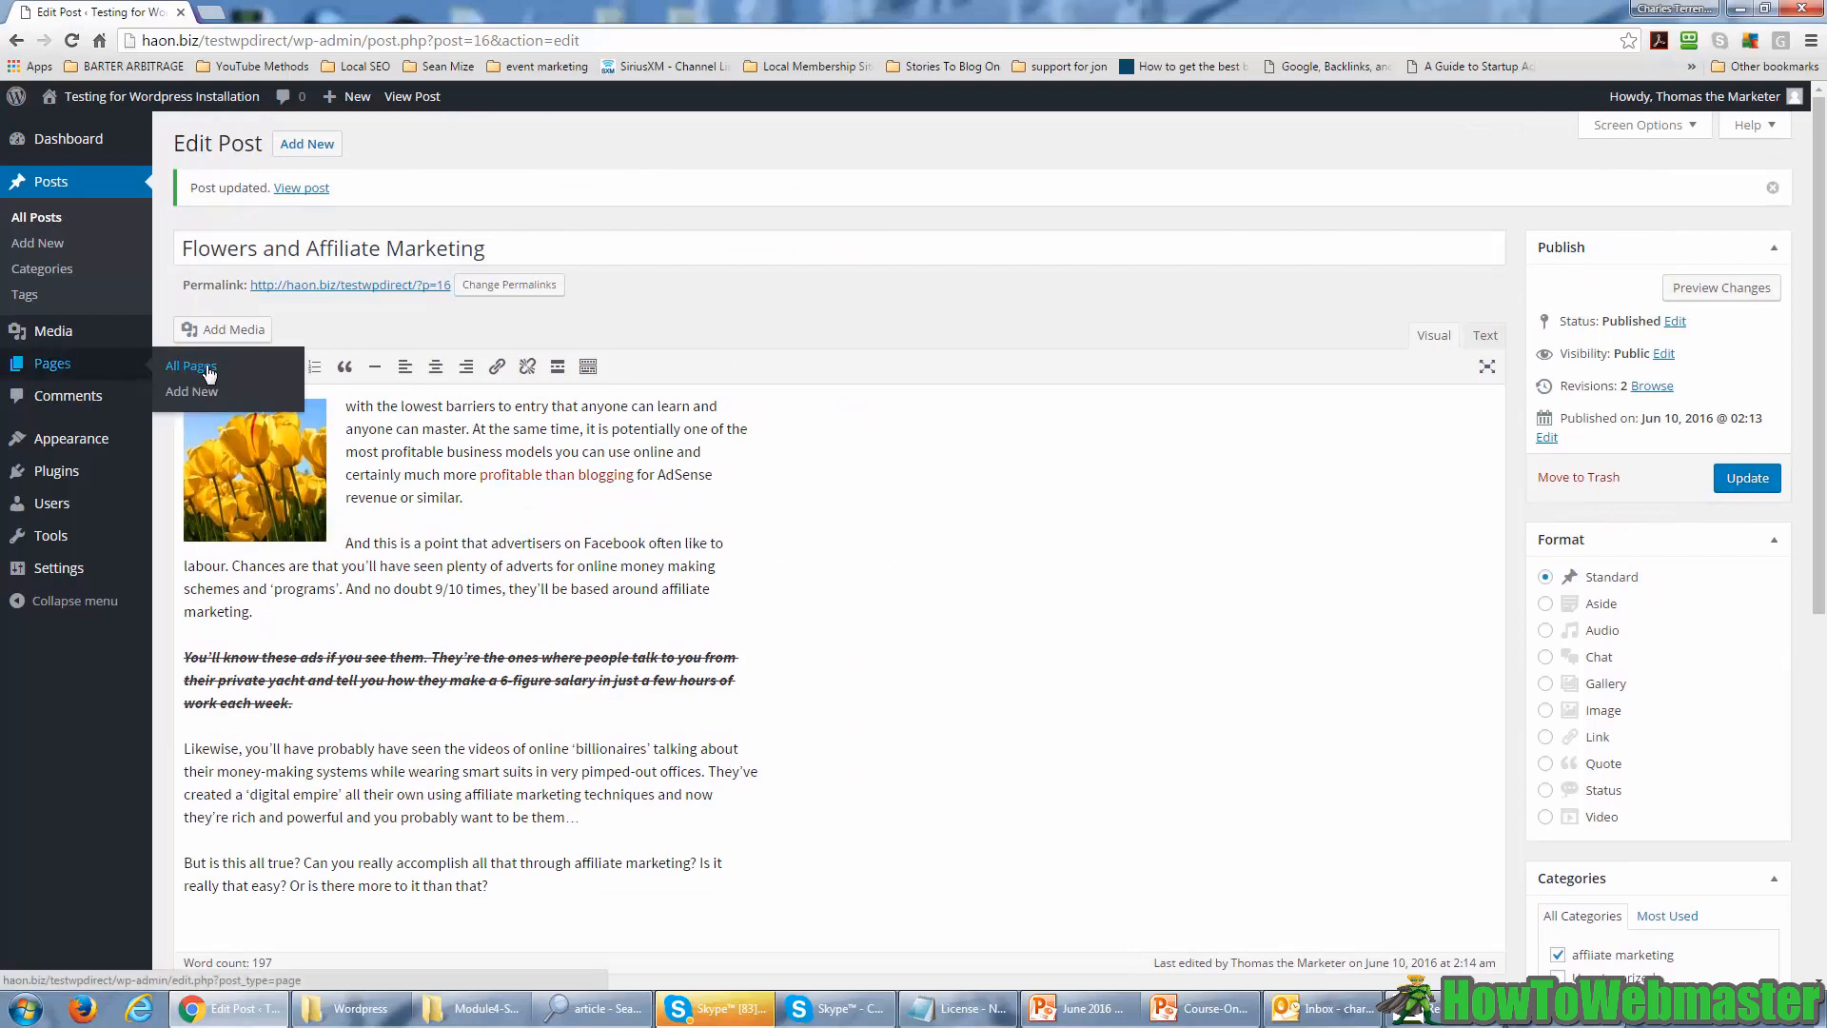
left_click(587, 369)
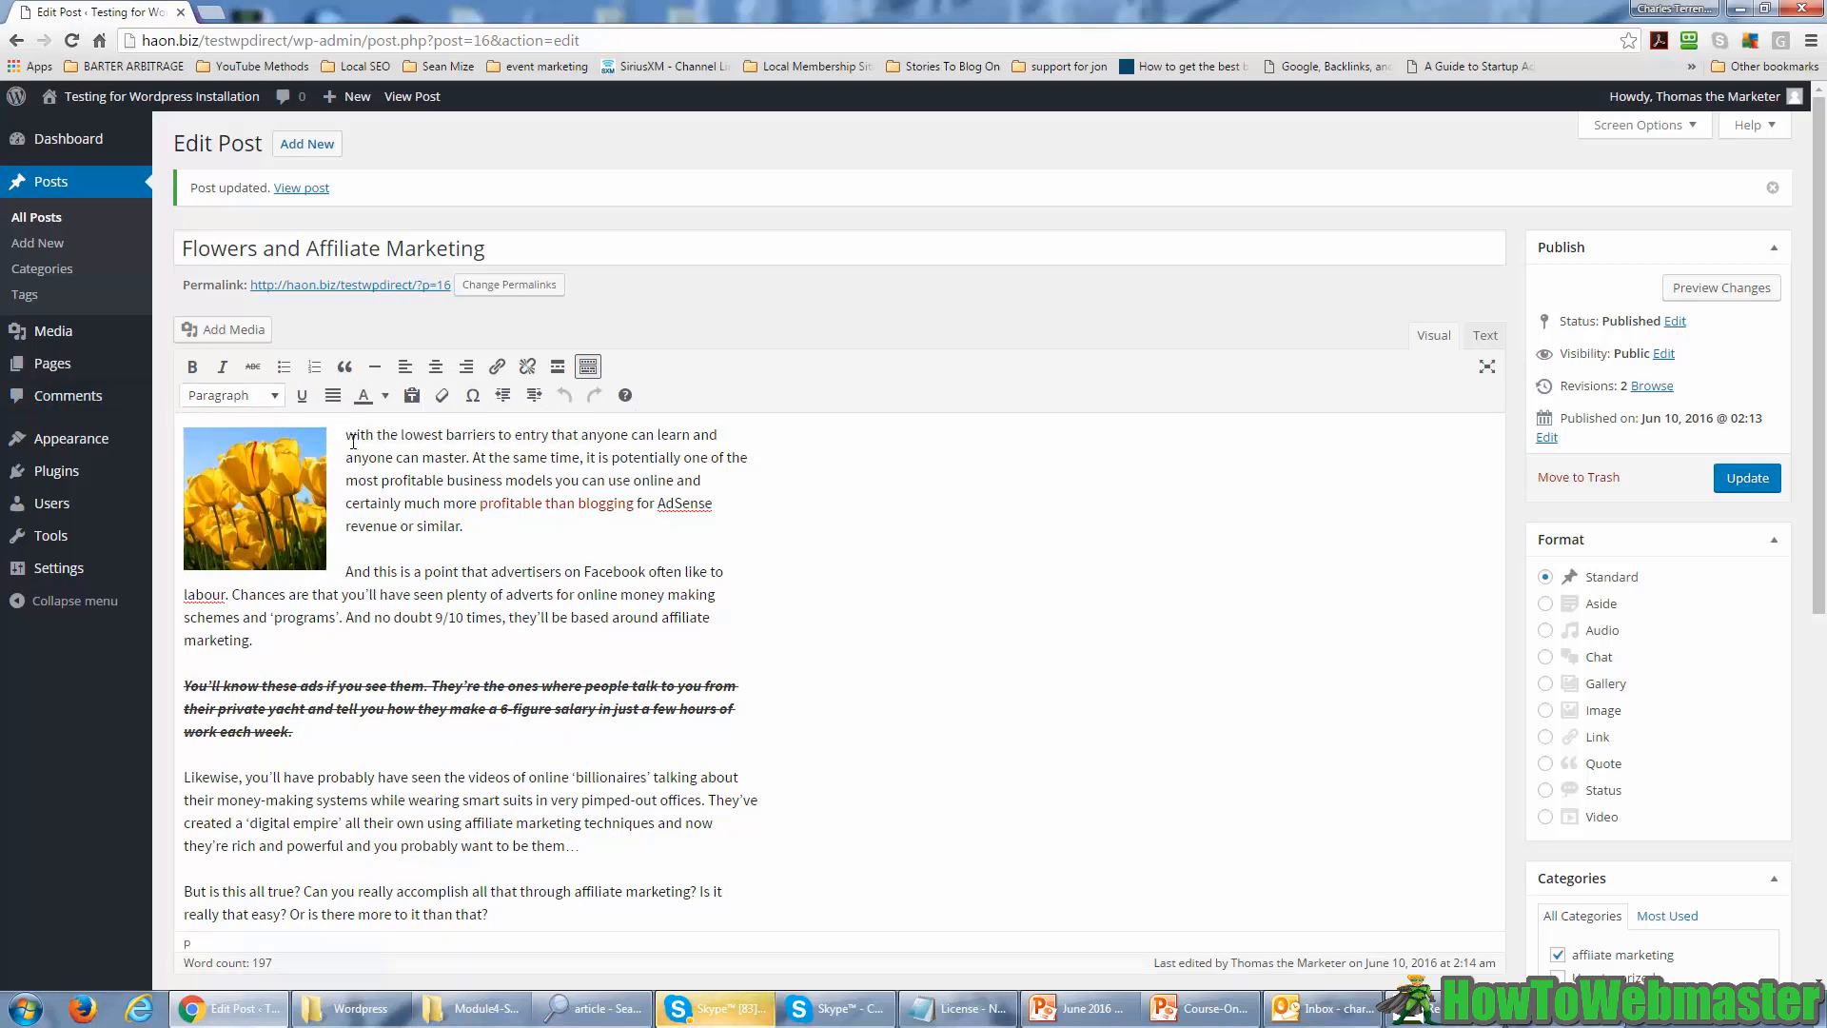
left_click_drag(350, 441, 678, 433)
left_click(302, 395)
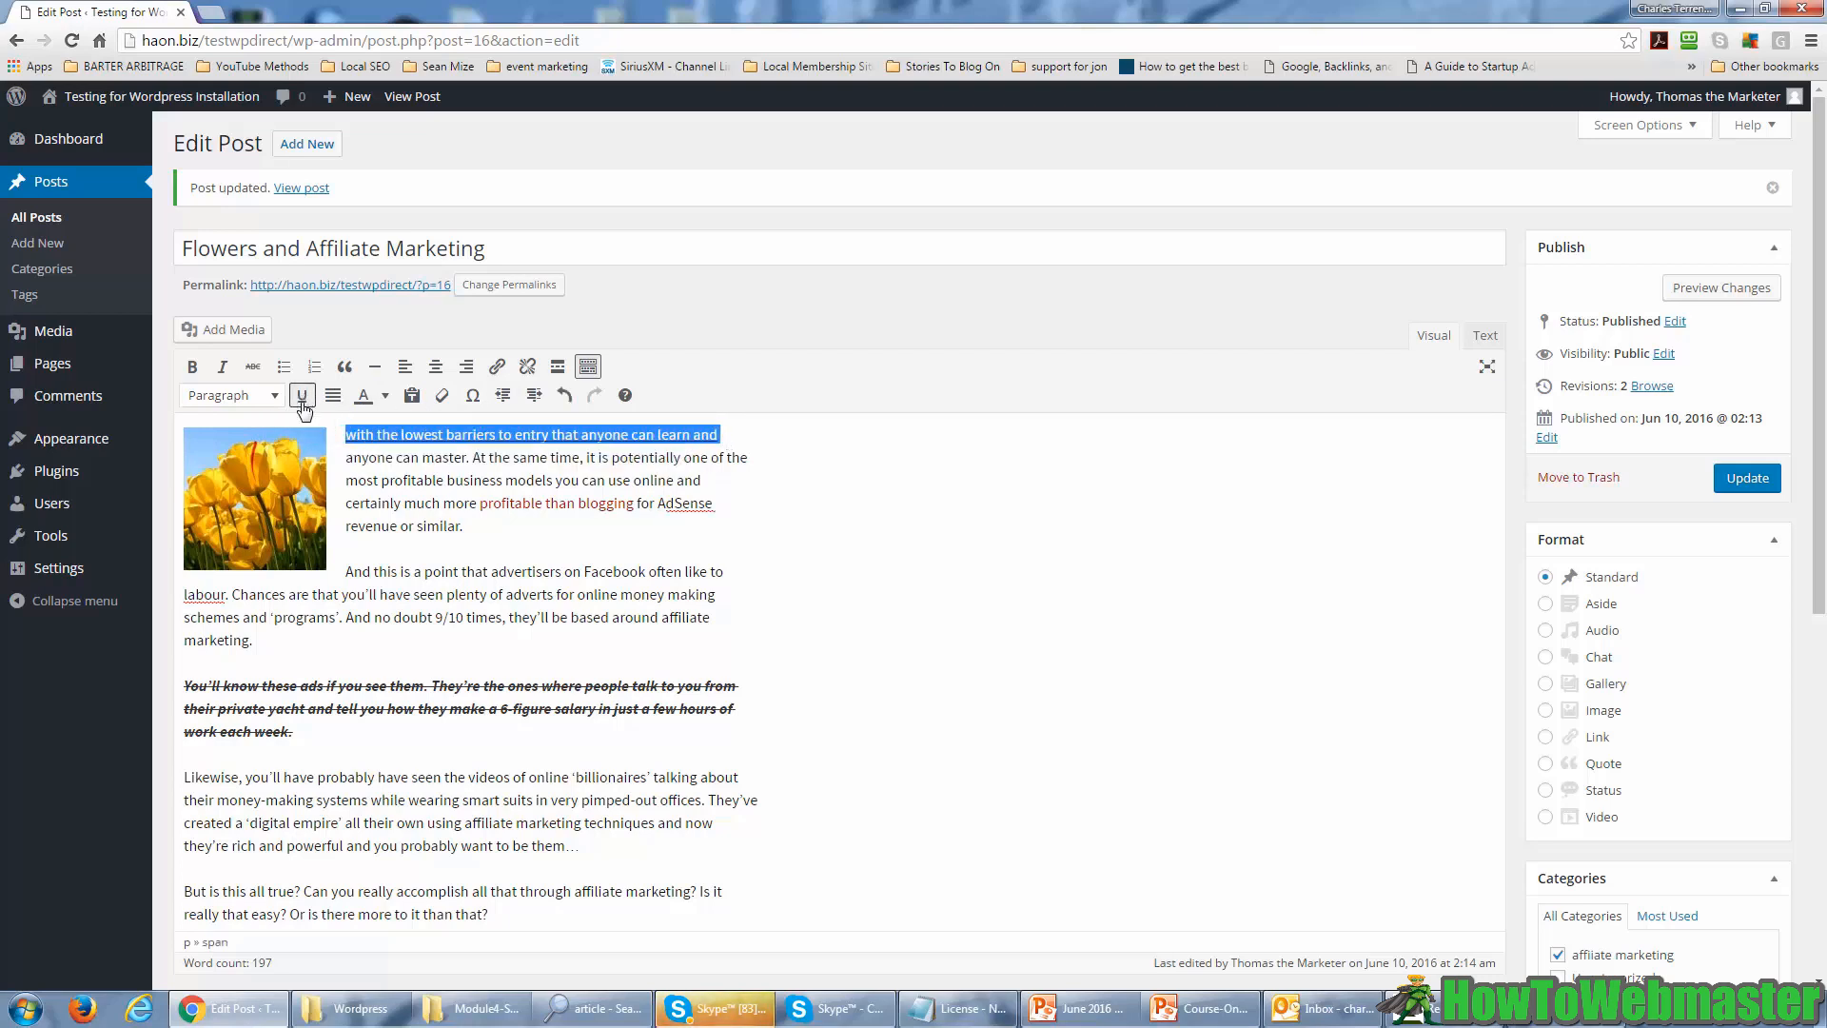
- Color the underlined opening line of the first paragraph red
left_click(386, 398)
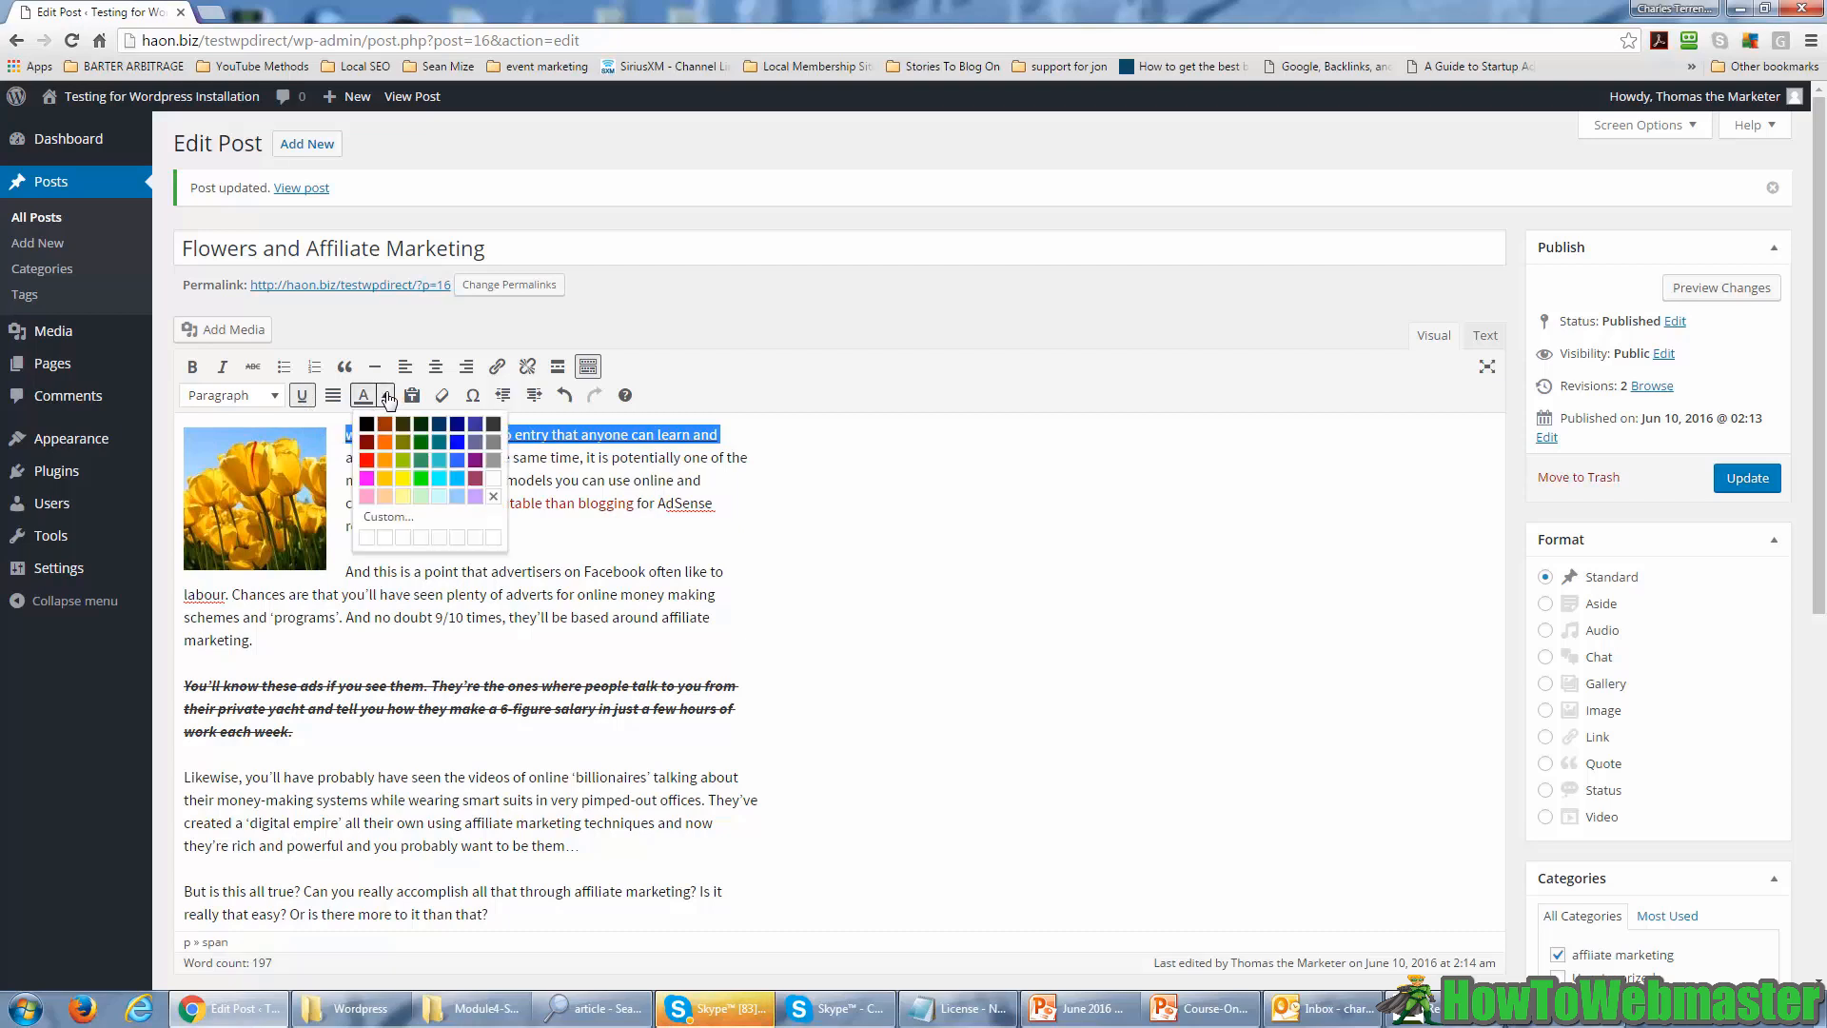
left_click(371, 465)
left_click(430, 483)
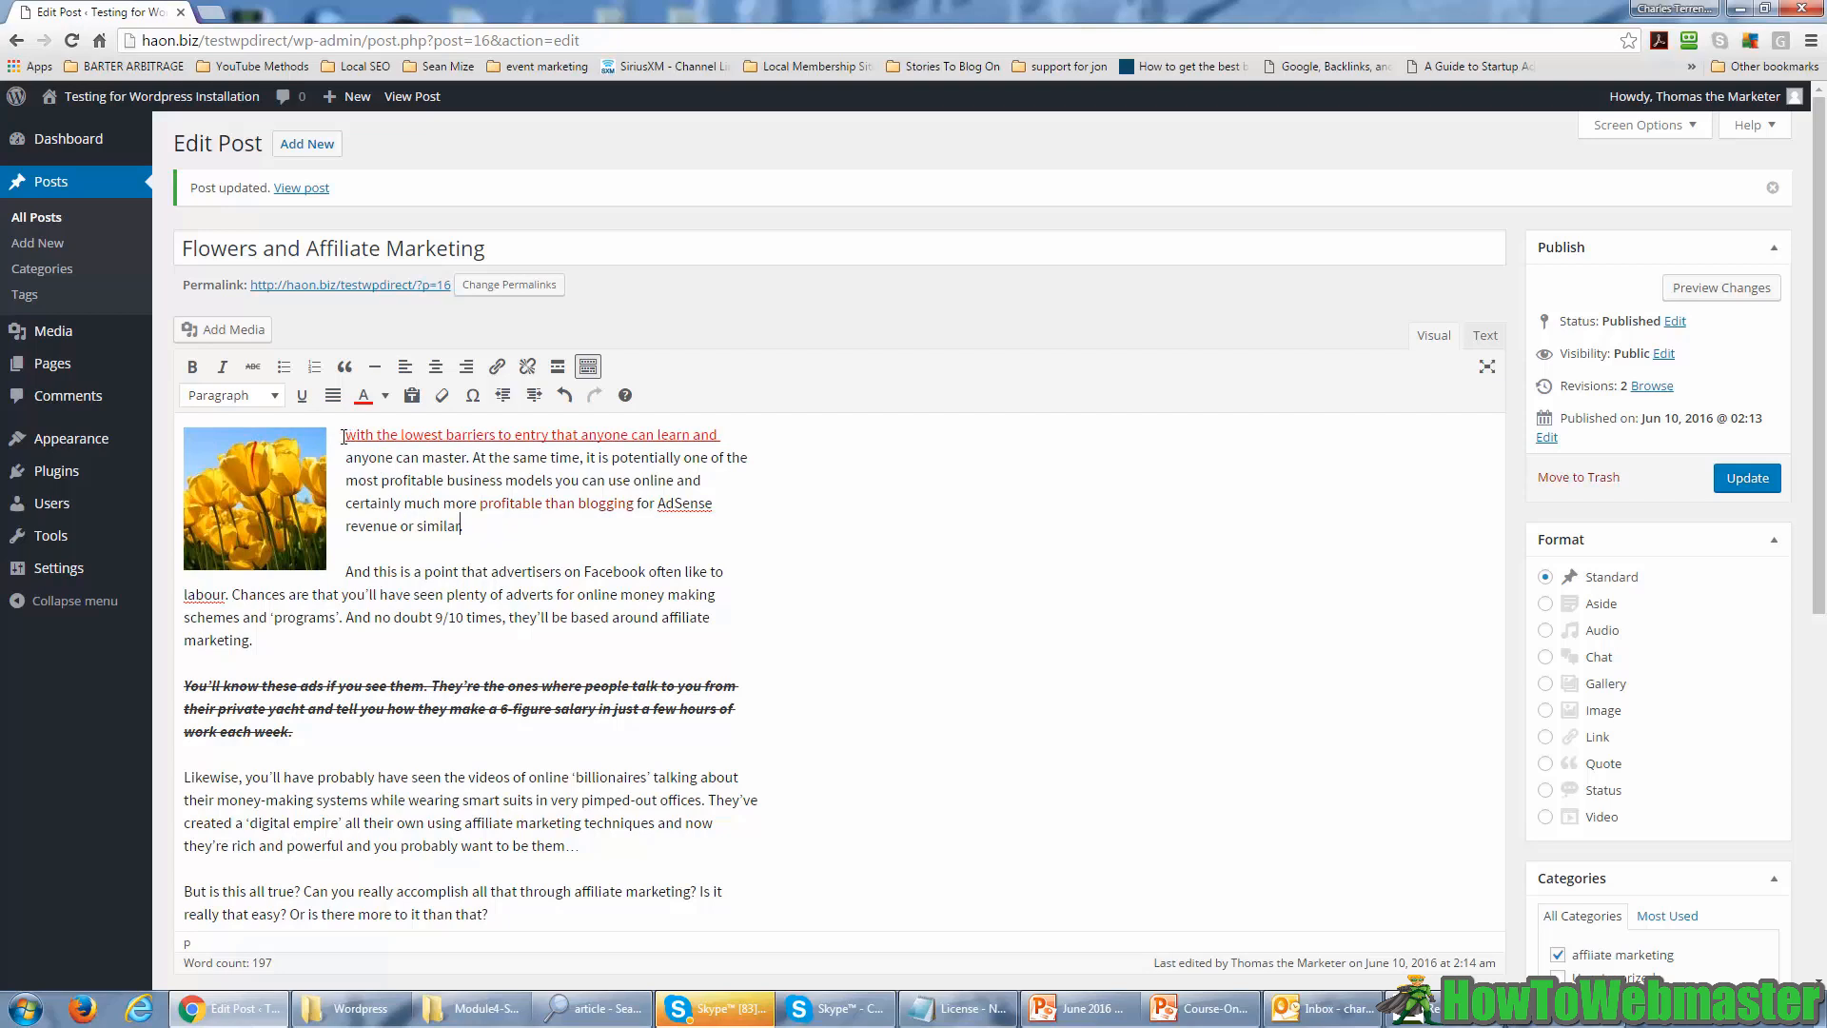
- Change the text color of the underlined opening line to blue
left_click_drag(343, 437, 721, 435)
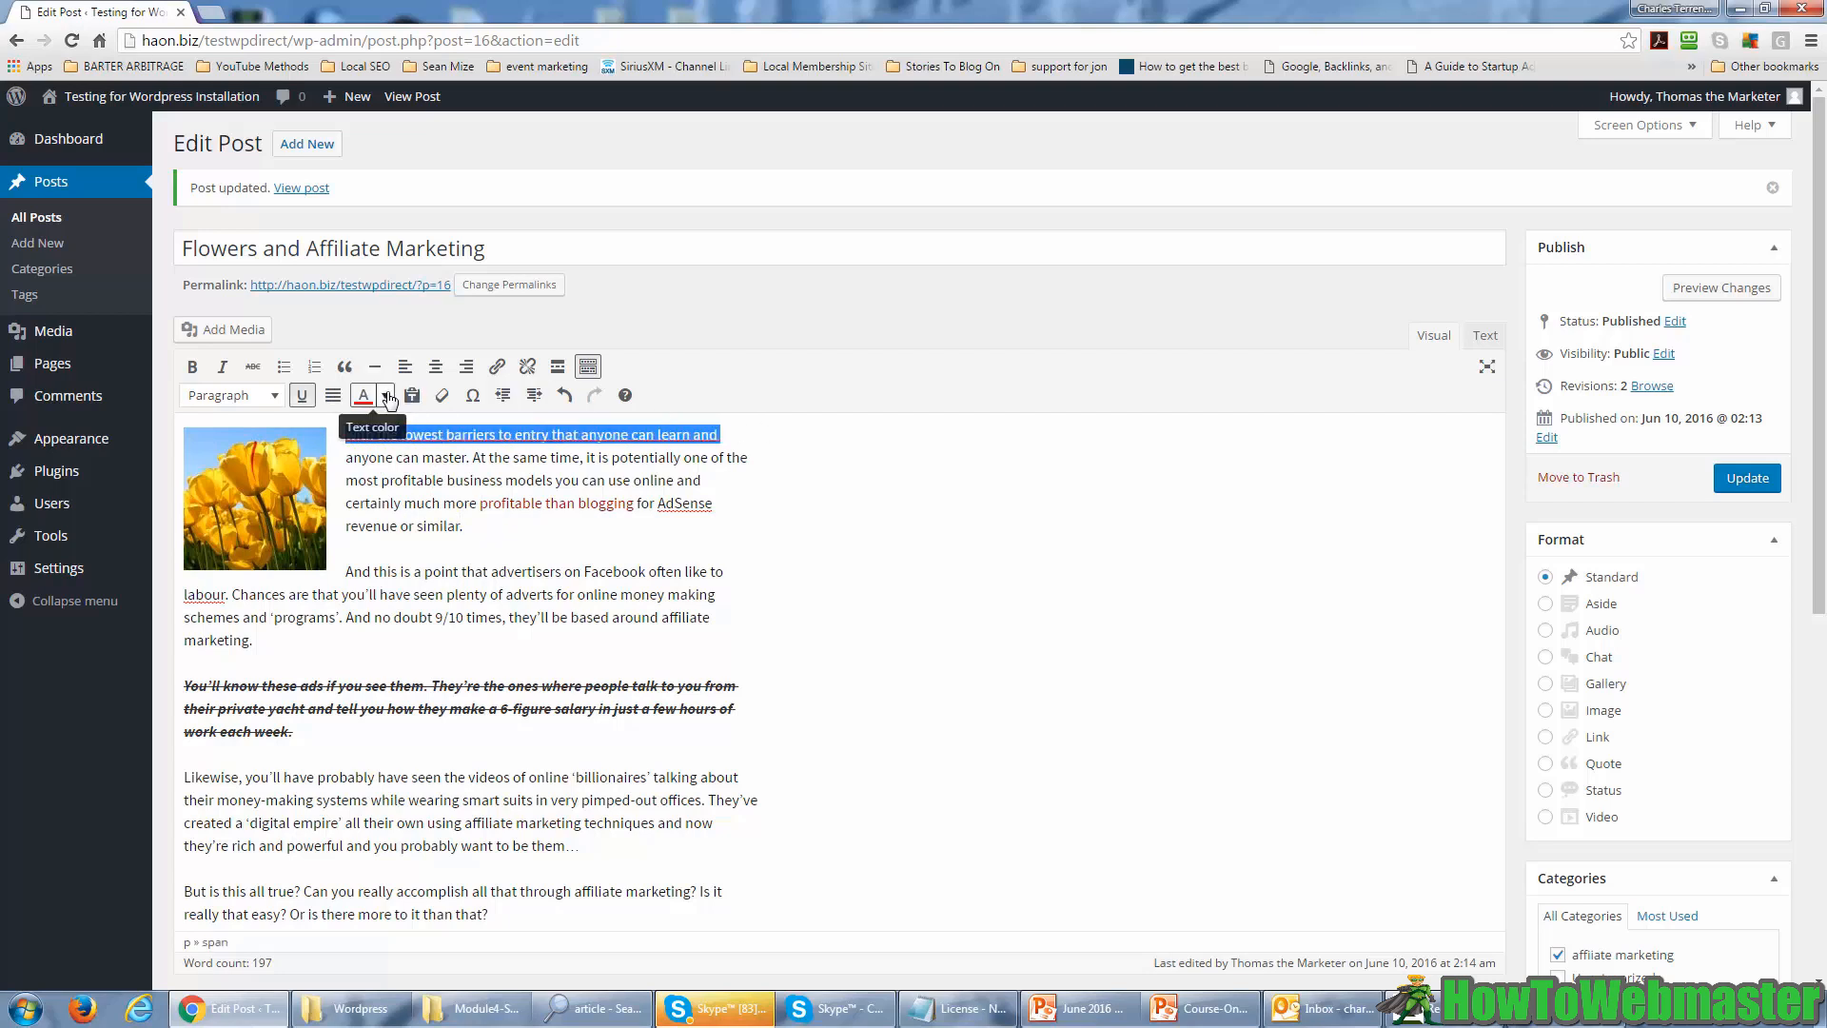
left_click(387, 396)
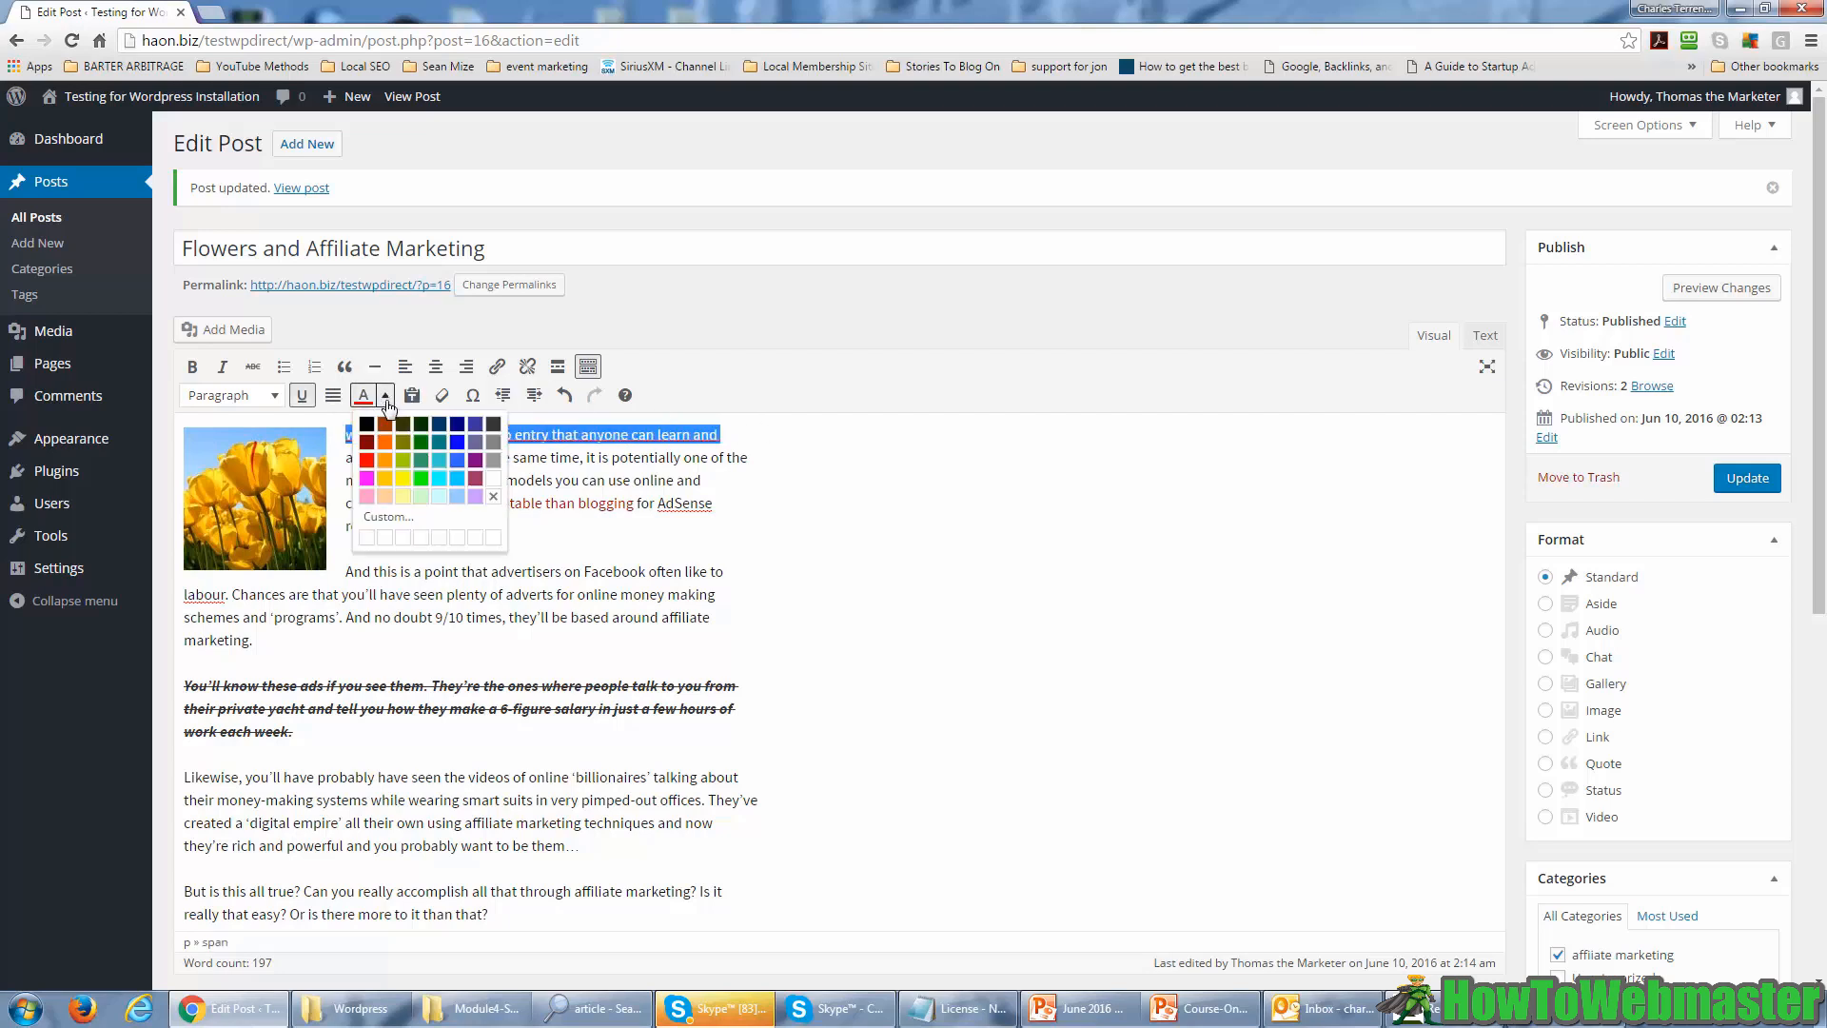
left_click(457, 444)
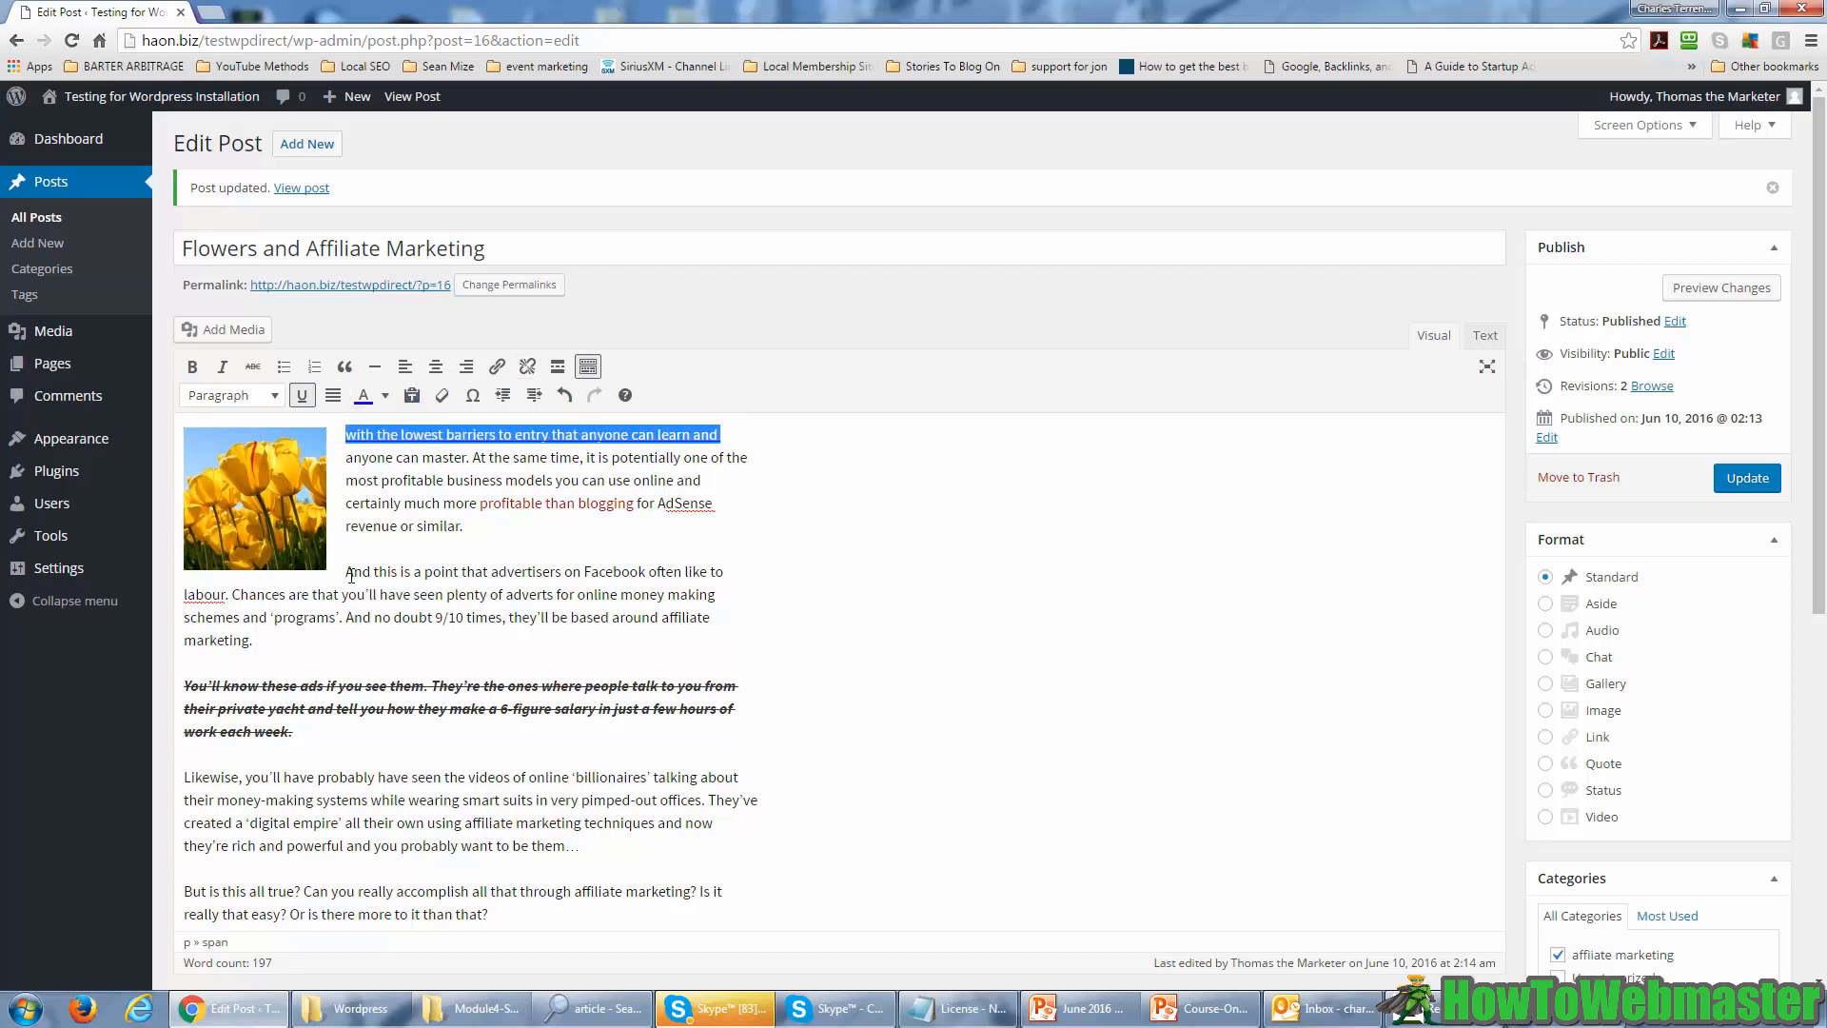
- Look through the heading styles offered for the paragraph starting "And this is a point", keeping the Paragraph style
left_click_drag(351, 575, 357, 637)
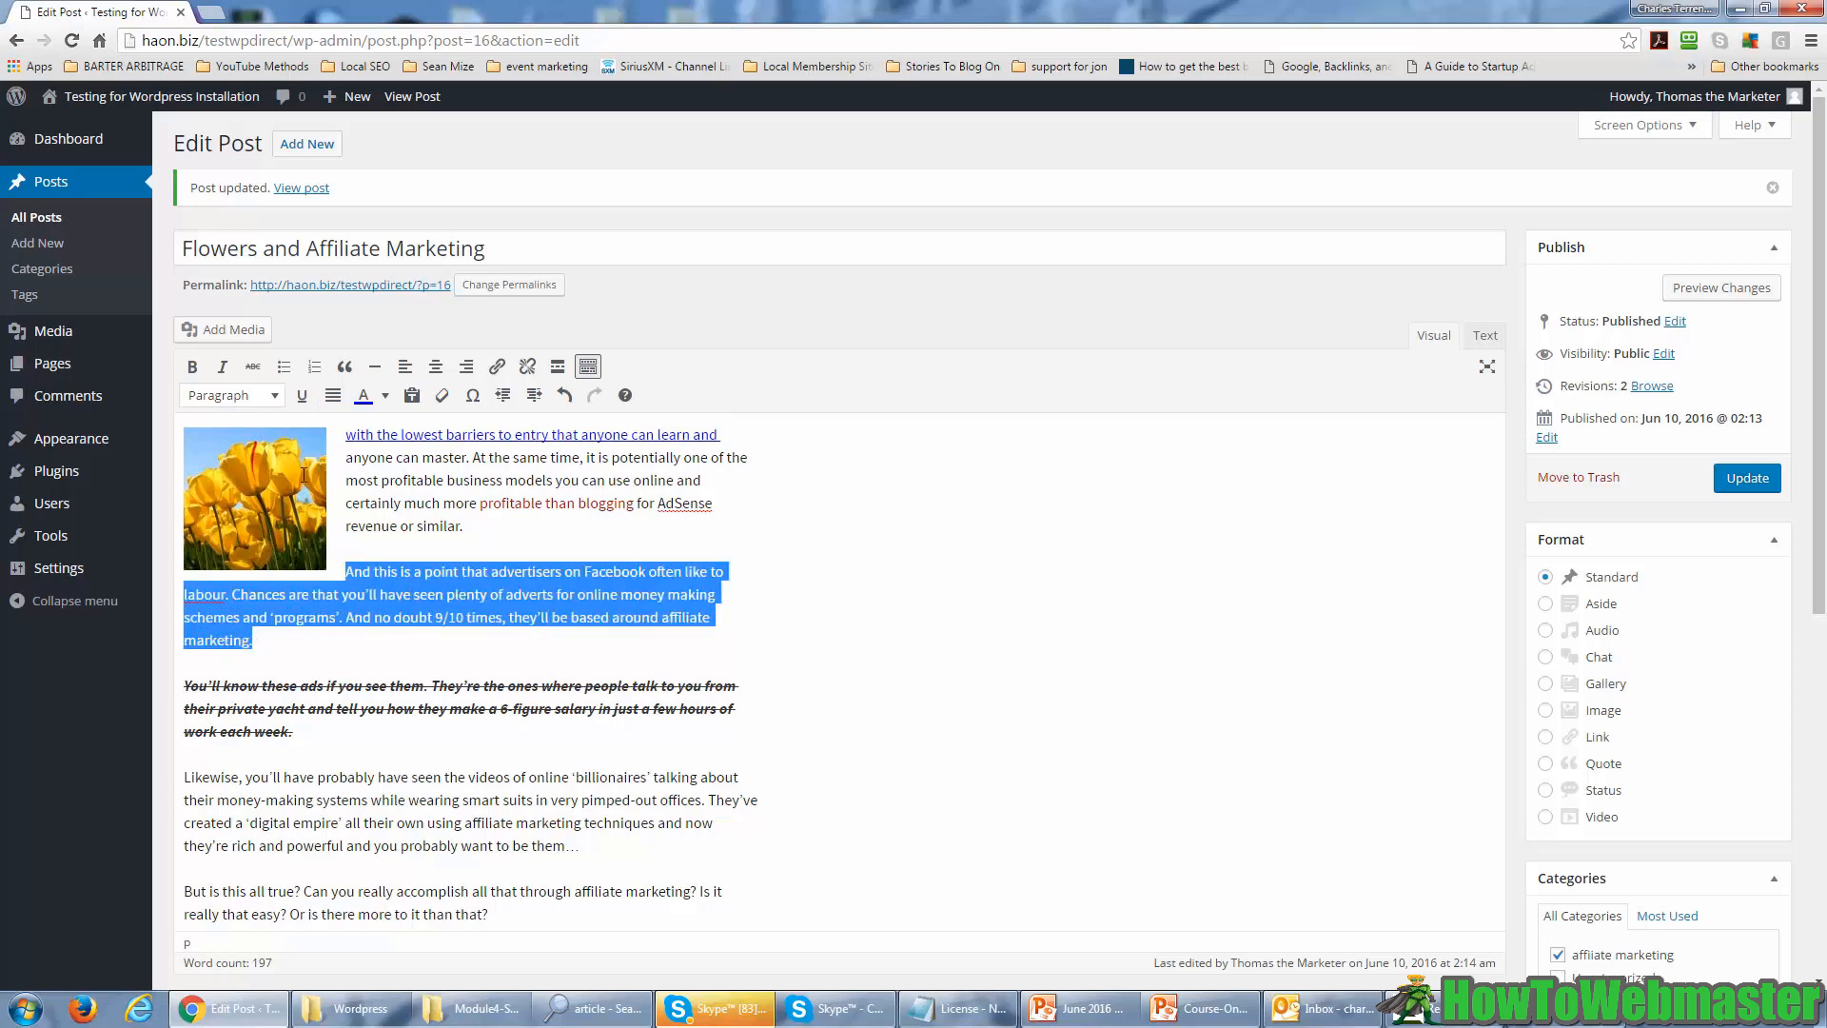
left_click(274, 396)
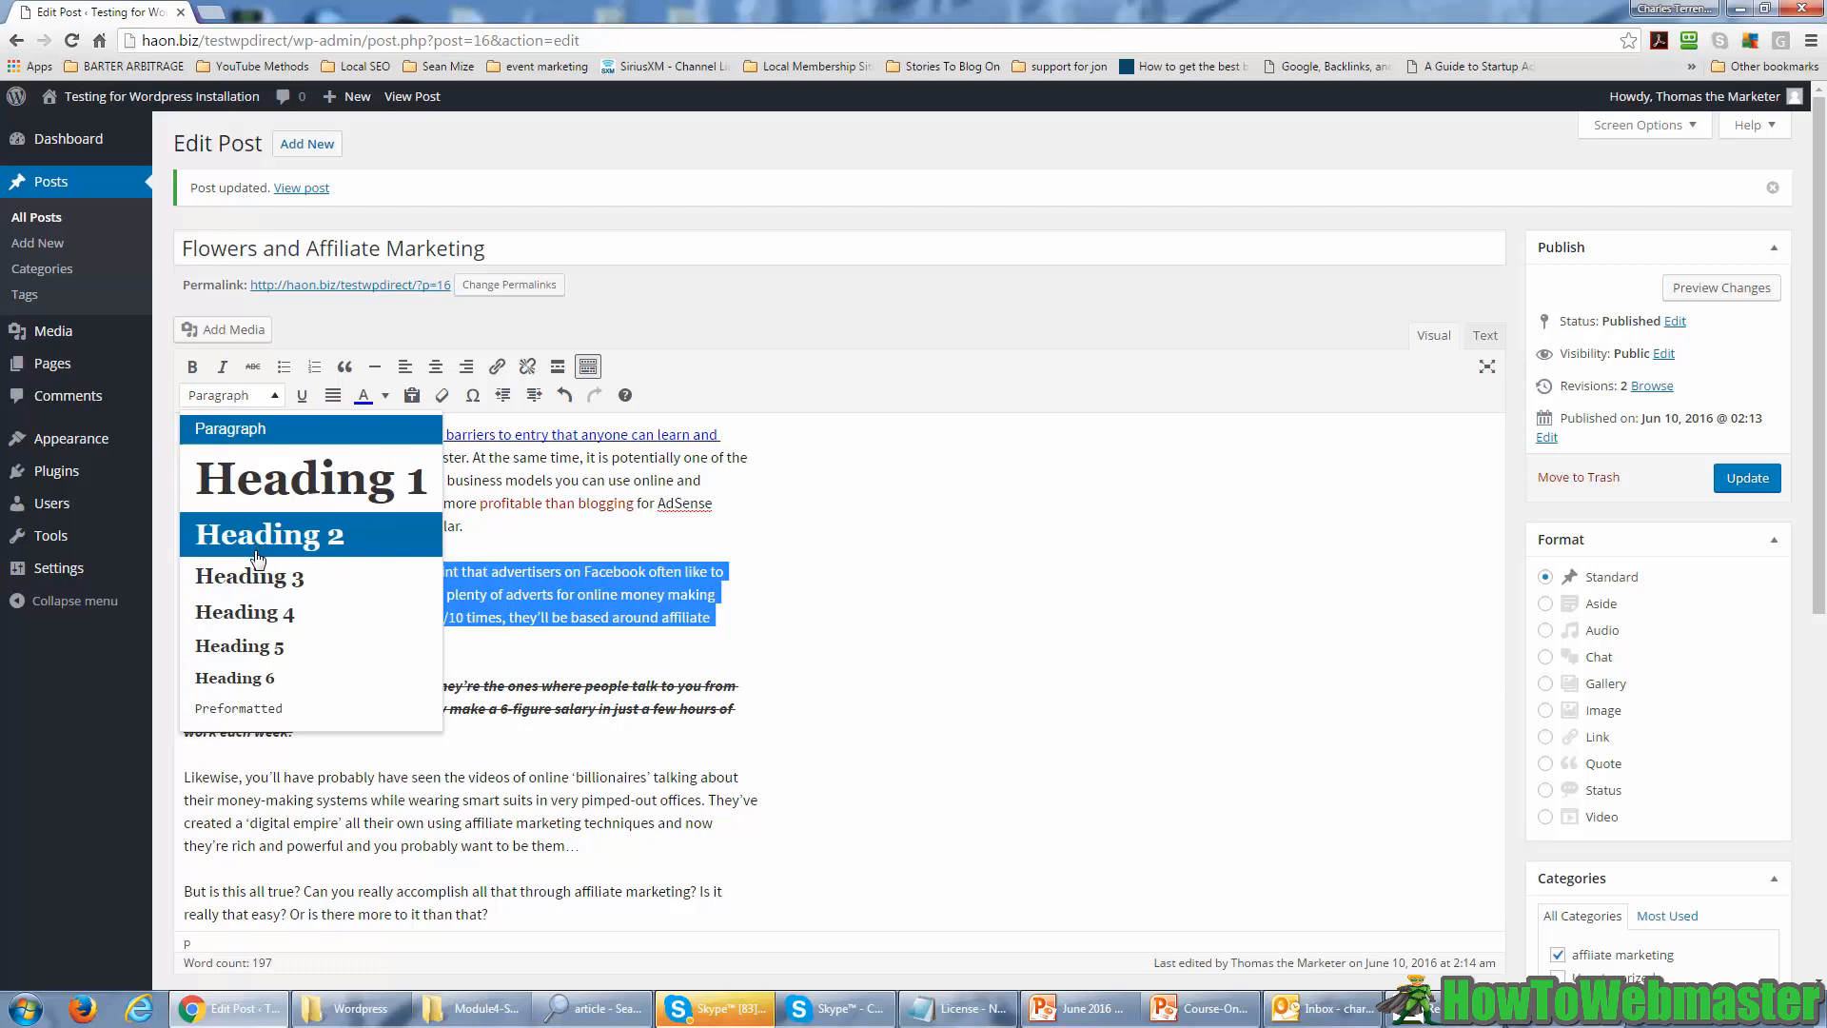
scroll(257, 557, "down", 1)
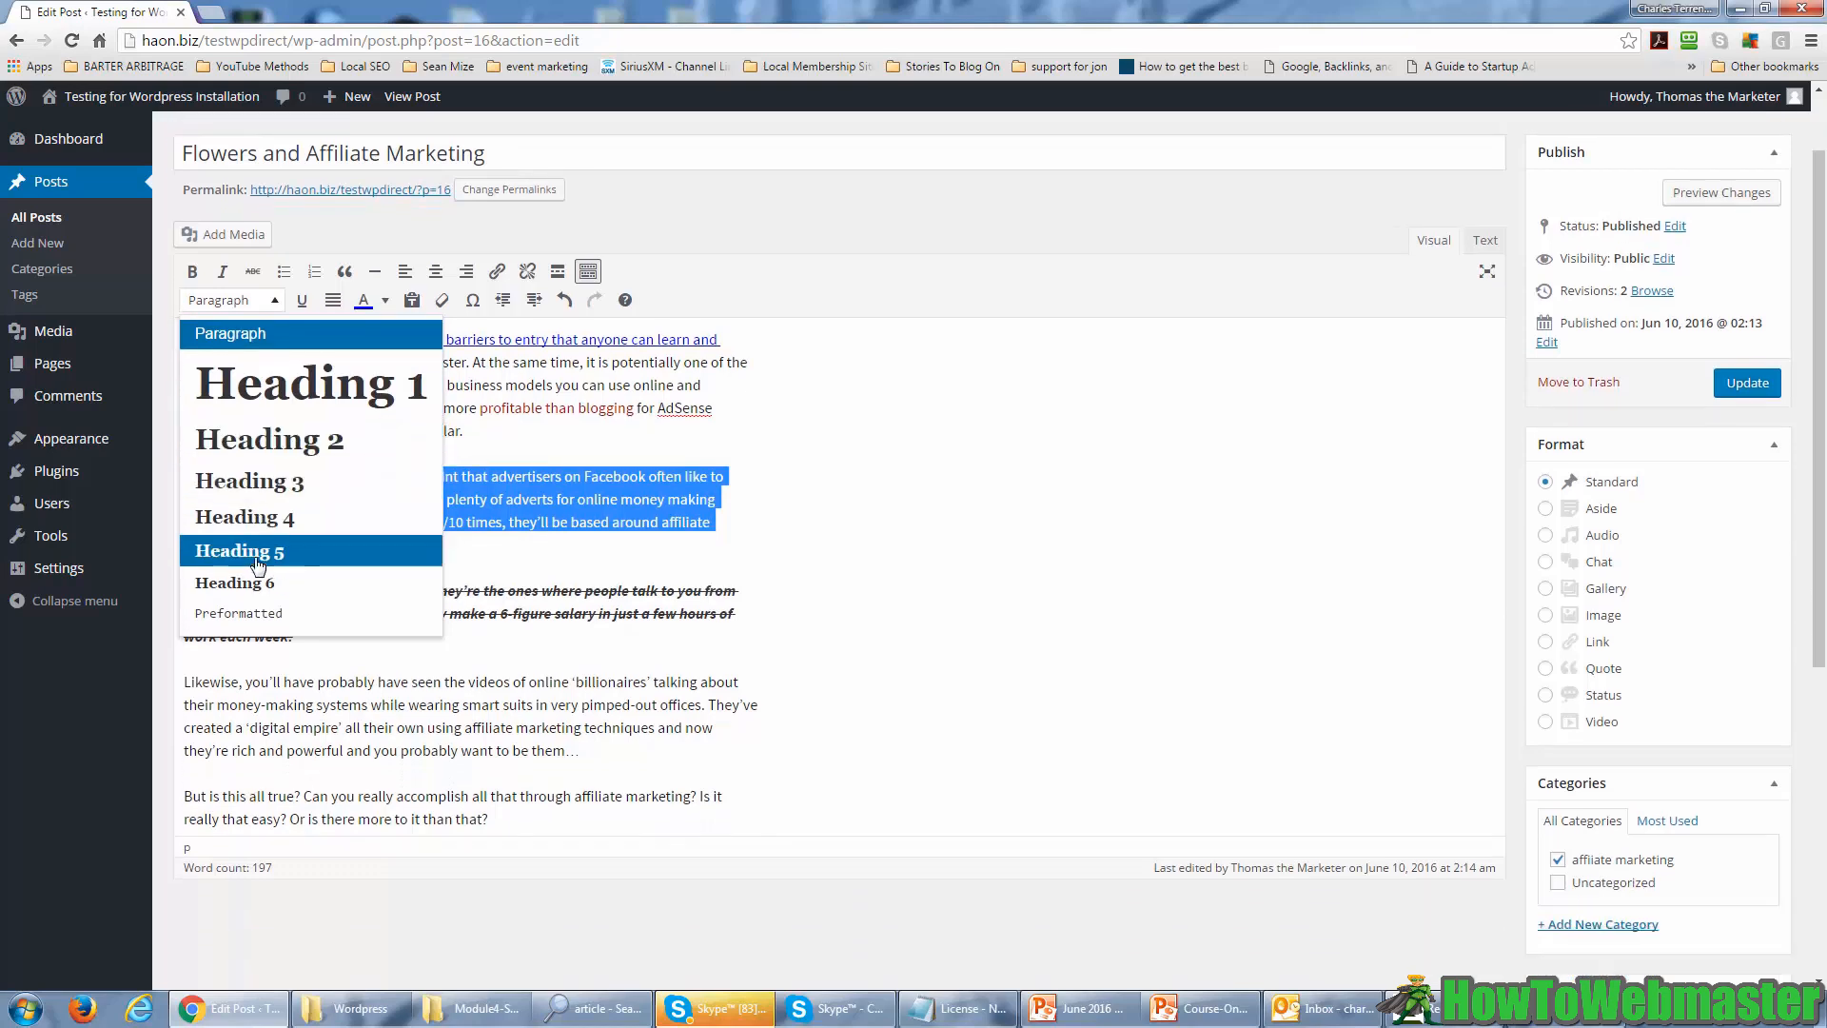
left_click(238, 335)
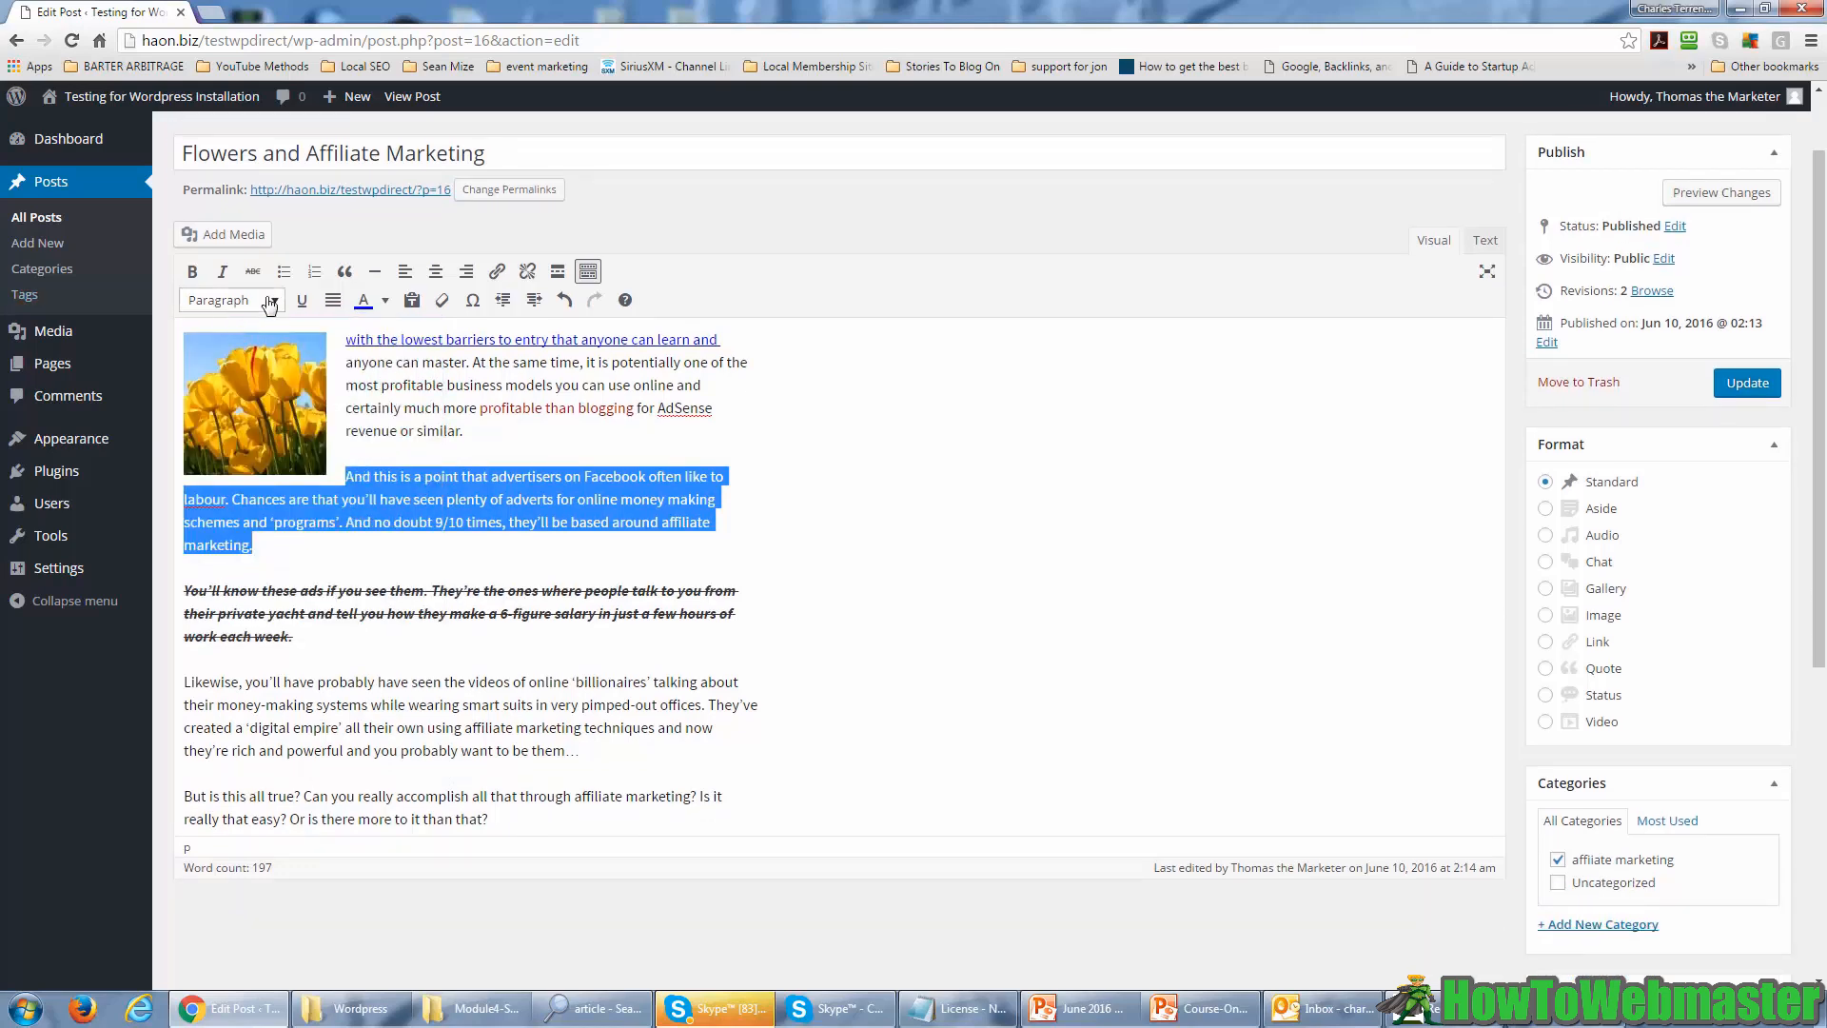
left_click(477, 473)
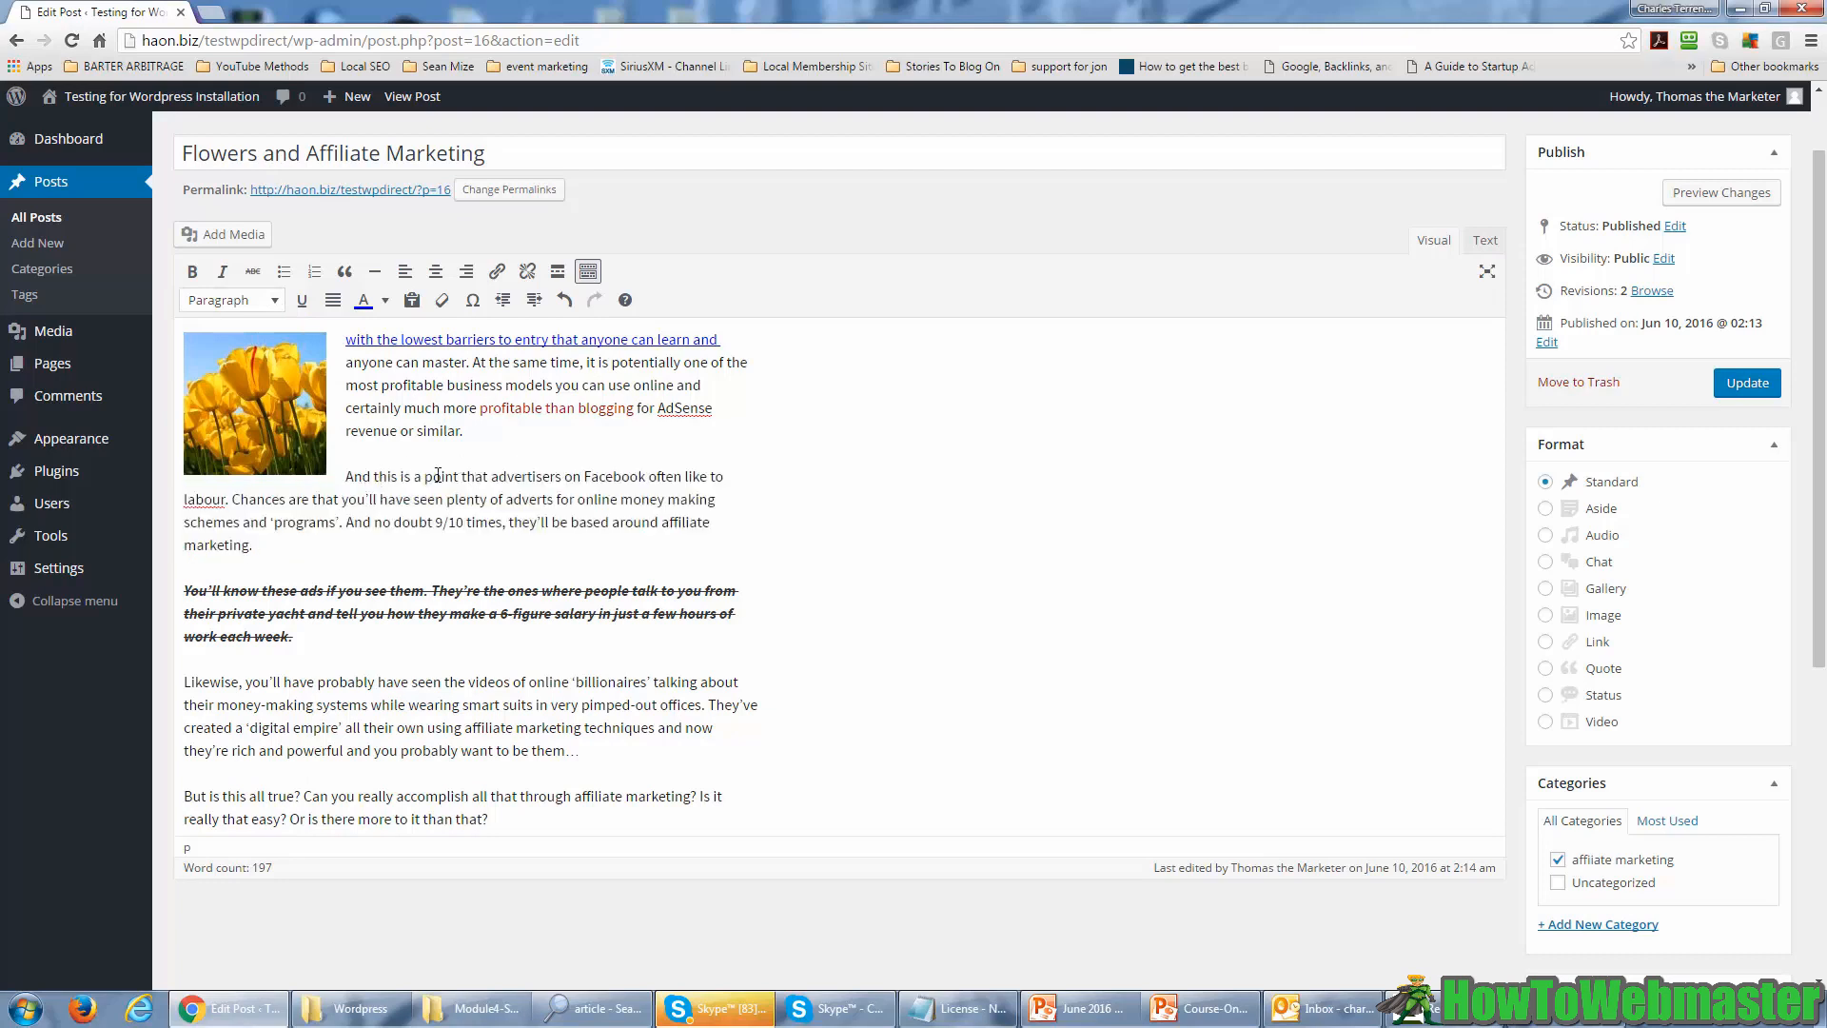
- Update the published post with the new underline and text color formatting
scroll(434, 485, "up", 1)
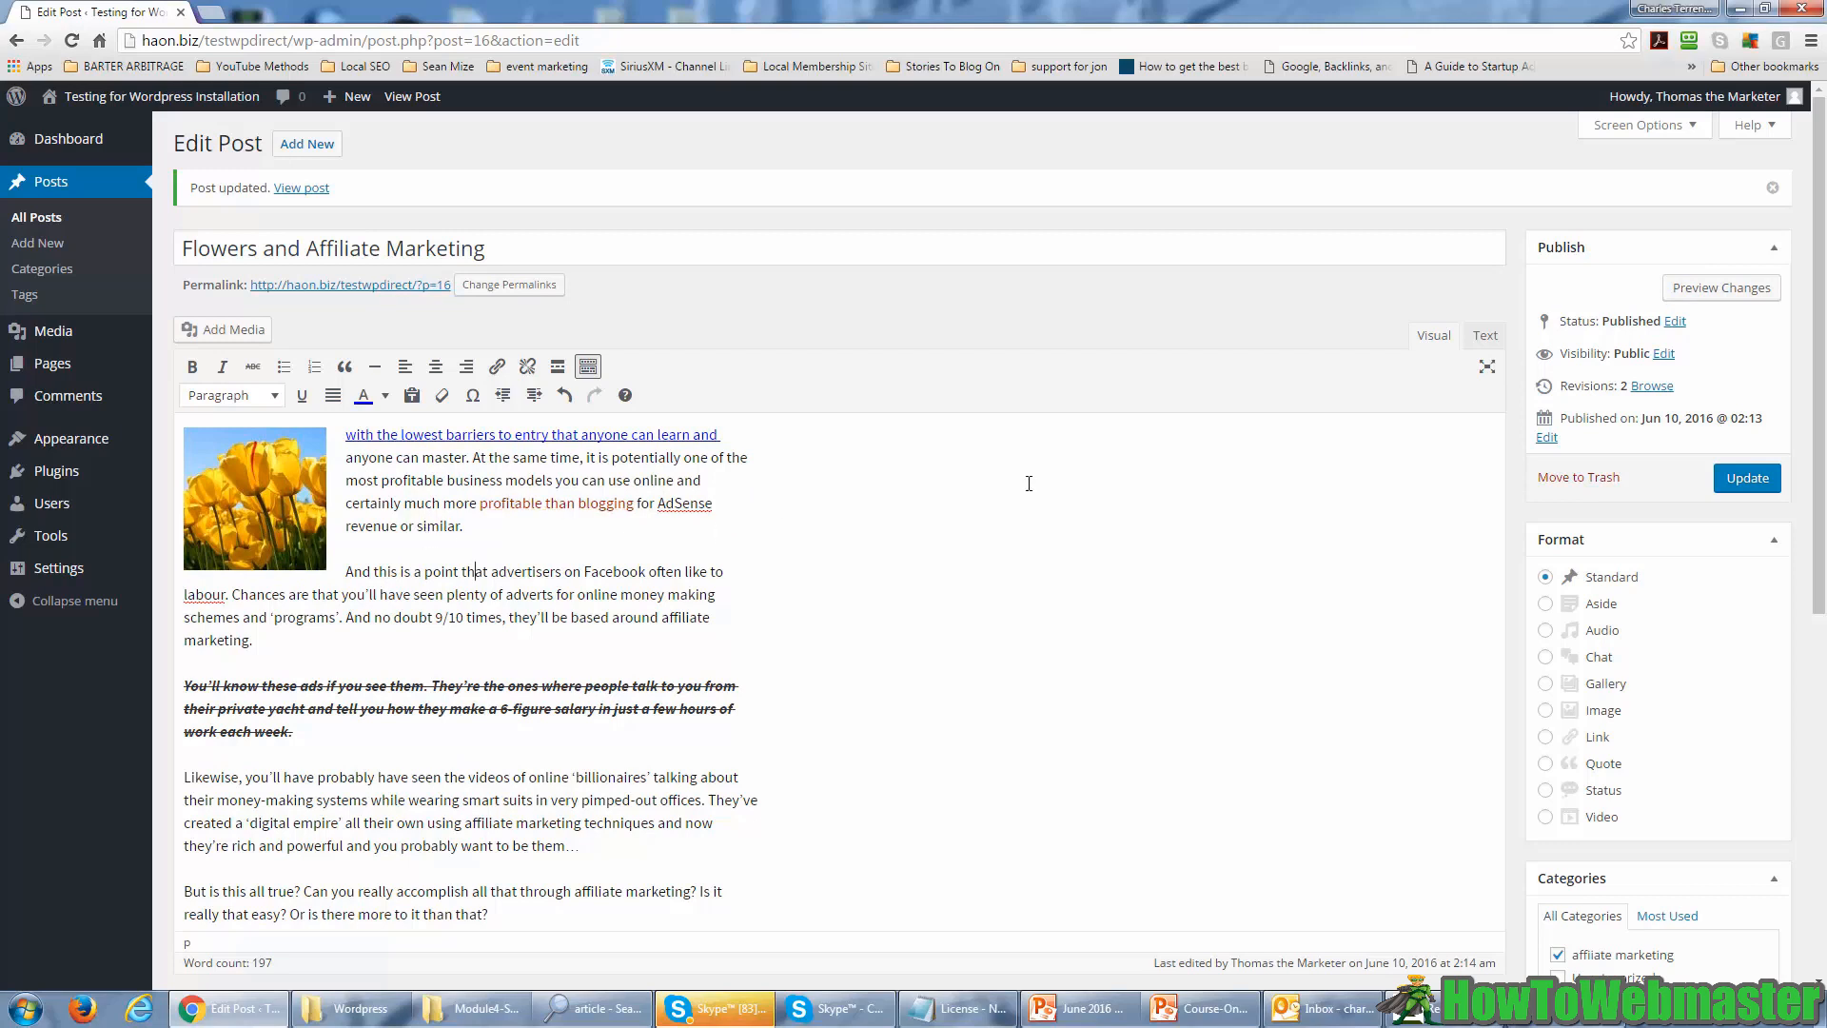
left_click(1734, 483)
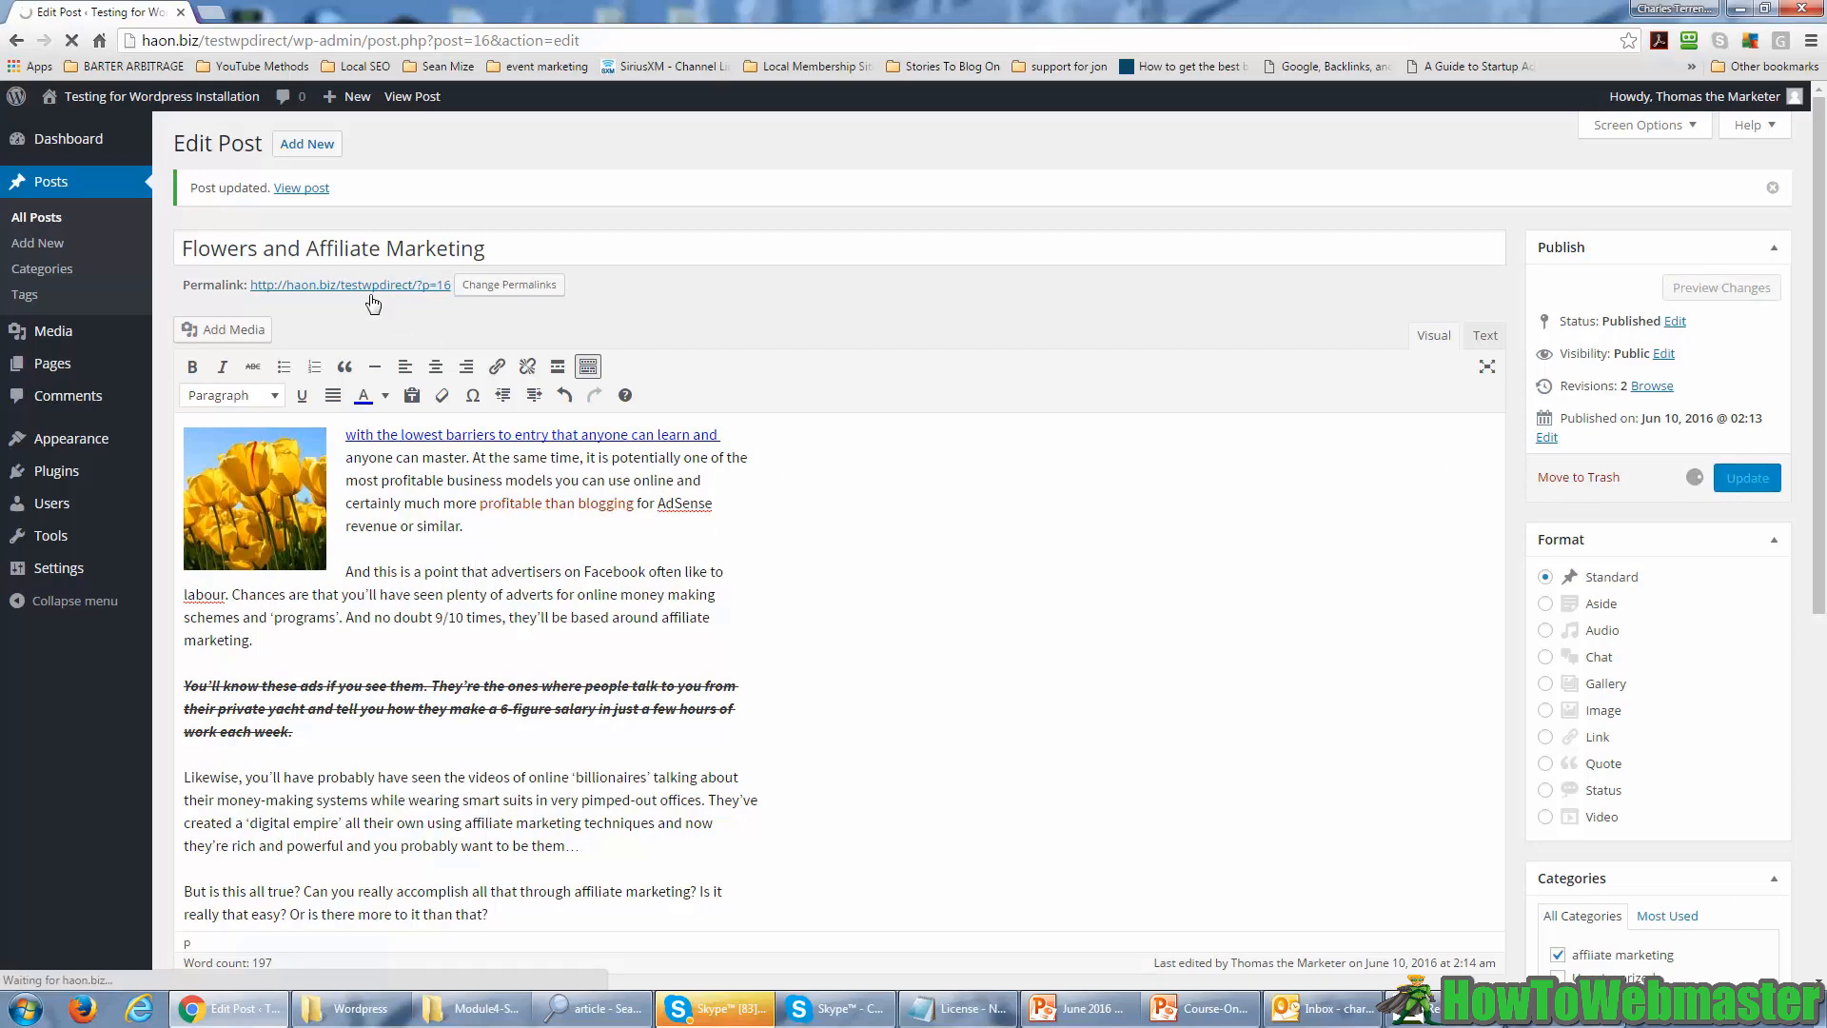
- View the published post on the site and check its images, text formatting and closing paragraphs
left_click(310, 189)
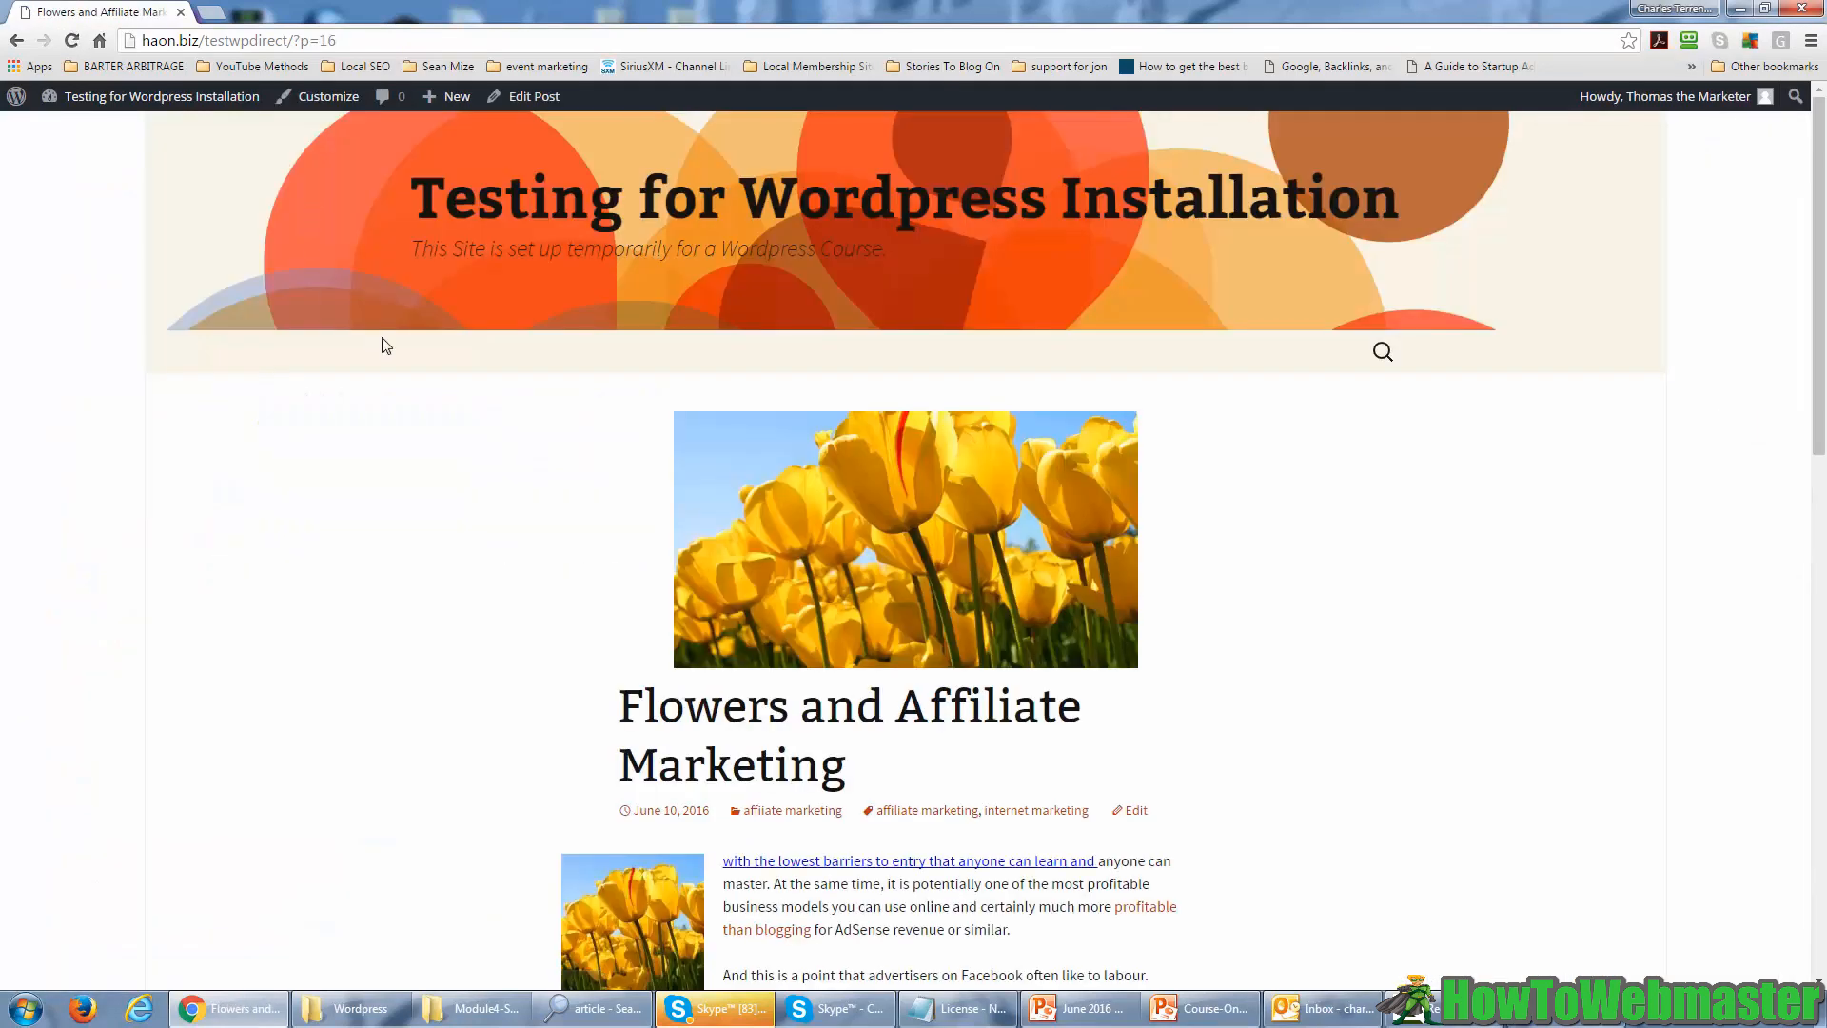
scroll(385, 346, "down", 2)
scroll(385, 345, "down", 6)
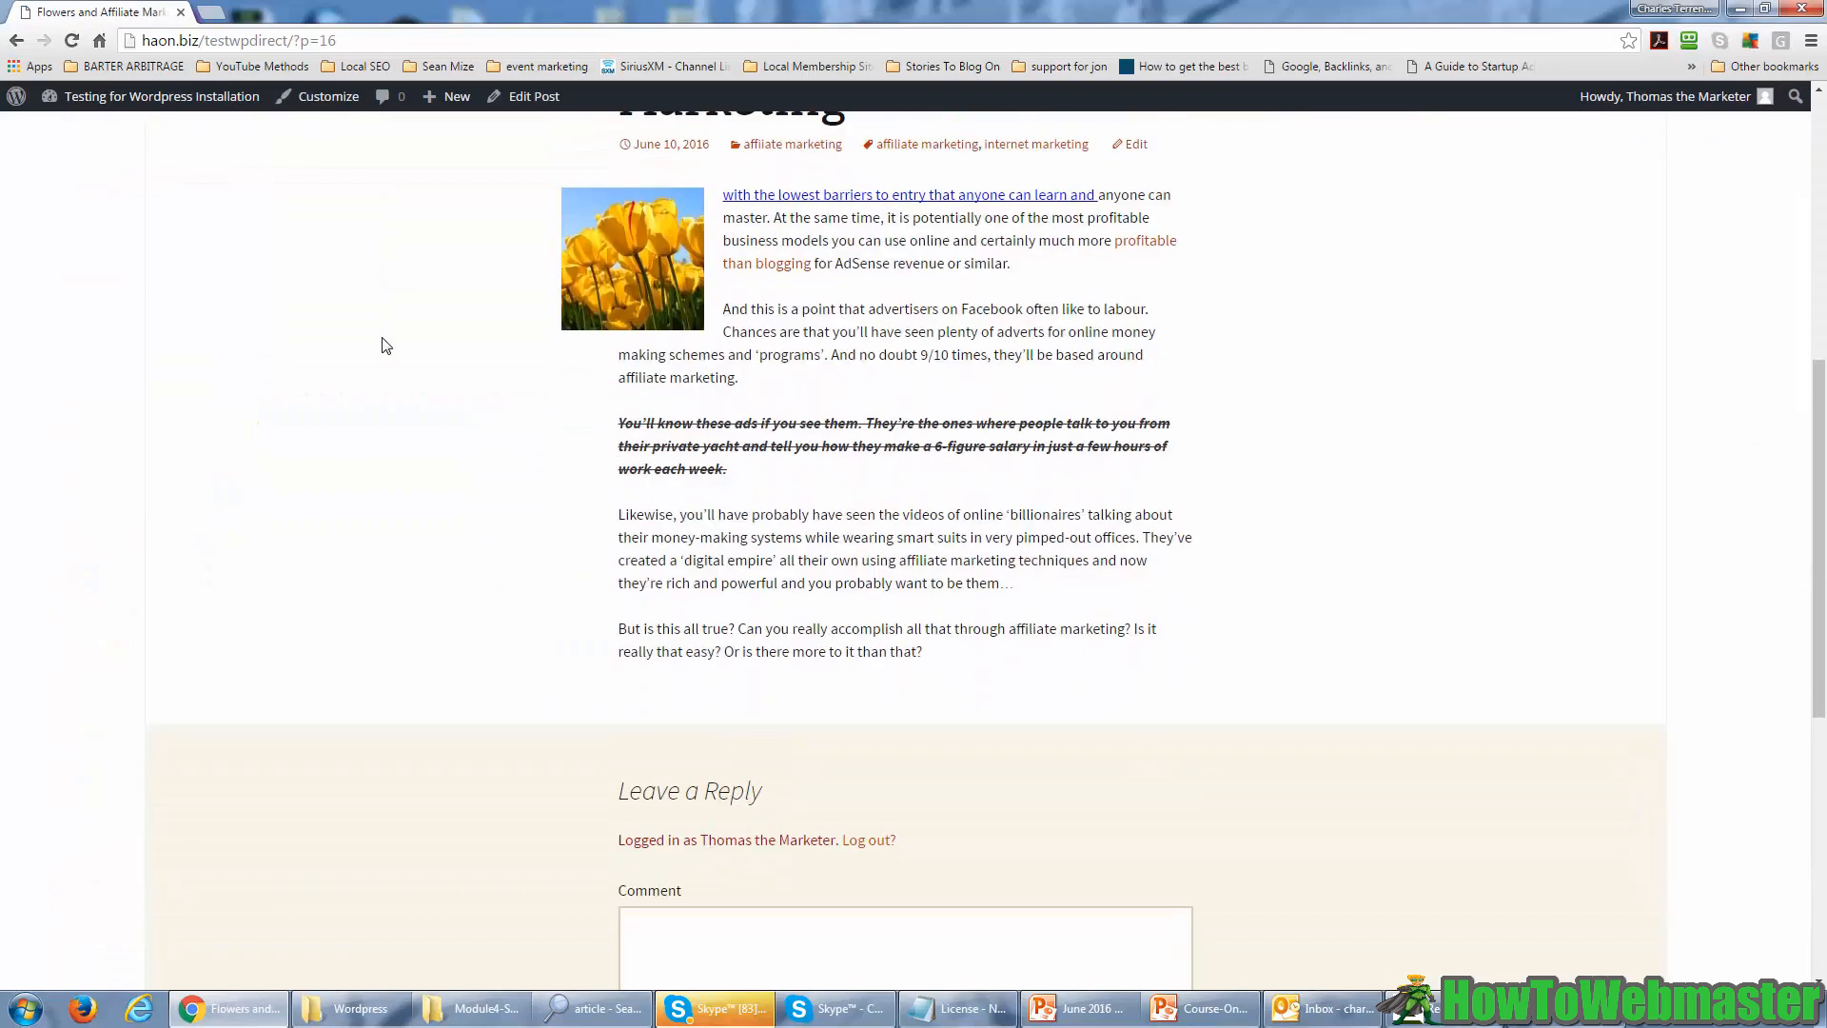
scroll(385, 345, "up", 8)
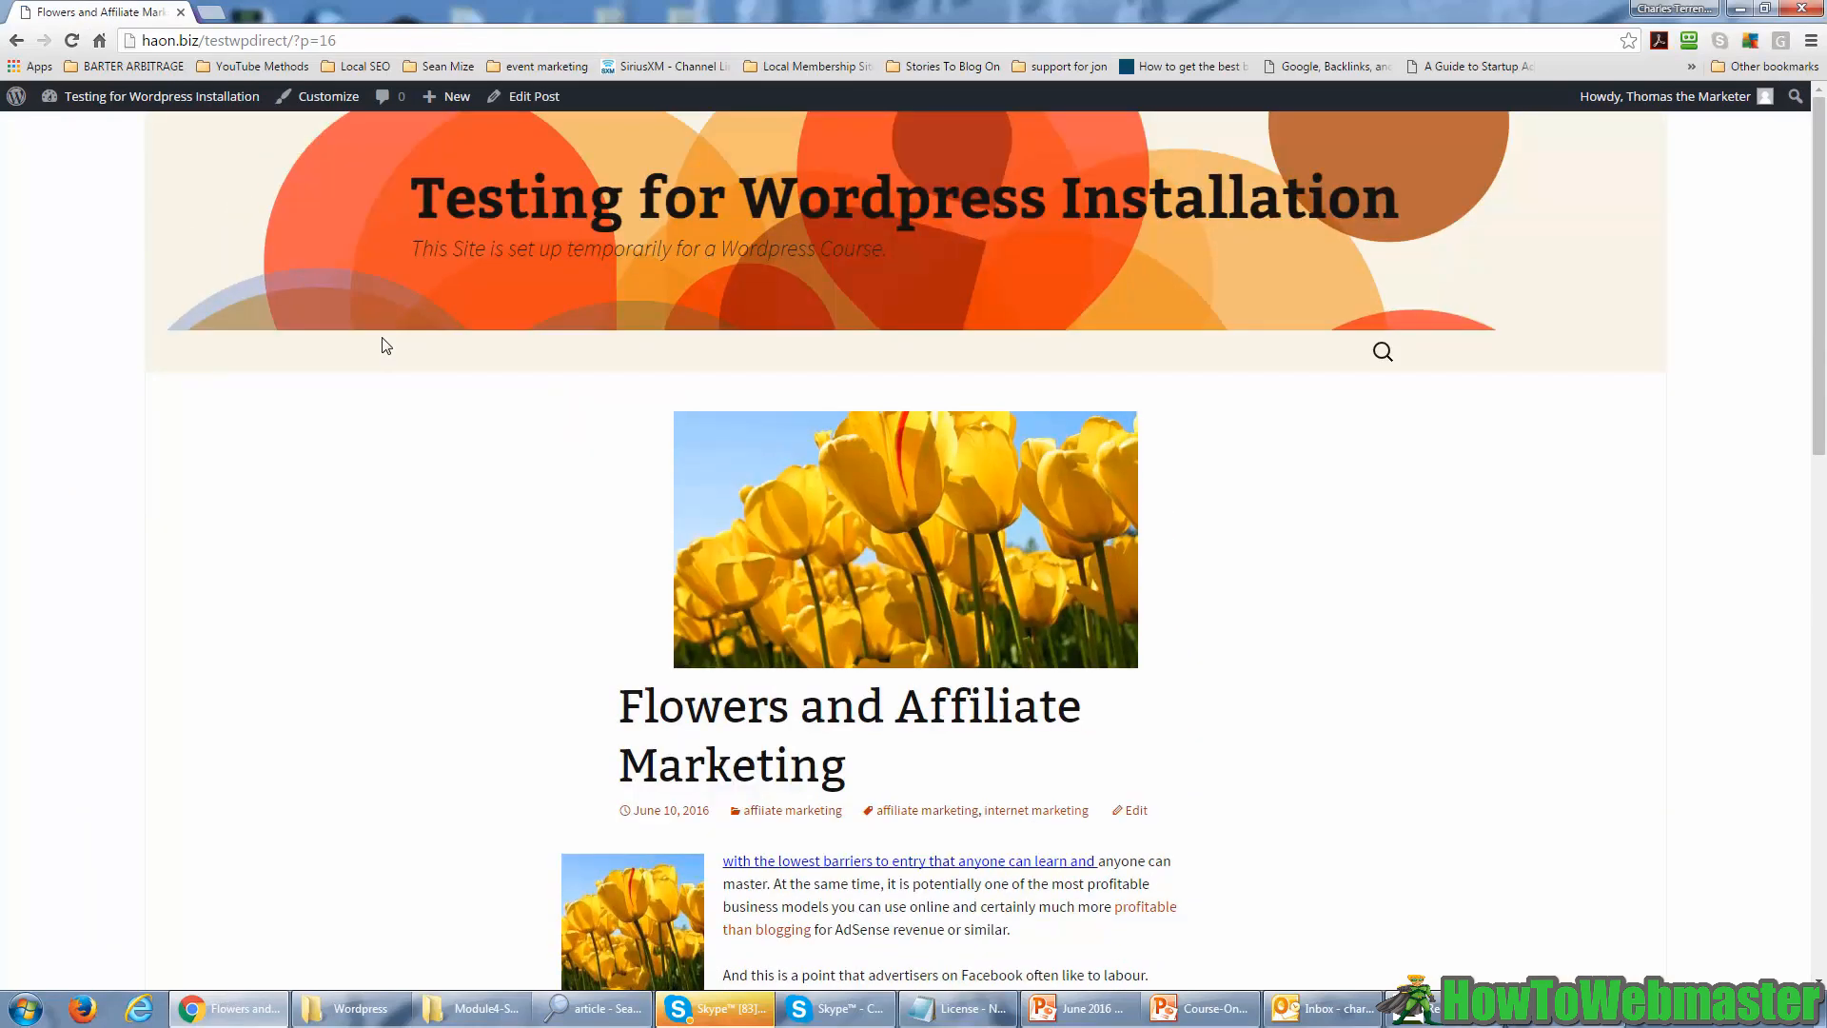
- Return to editing the post, change its title to "Affiliate Marketing Flowers" and update it
key("alt+Left")
type("aff")
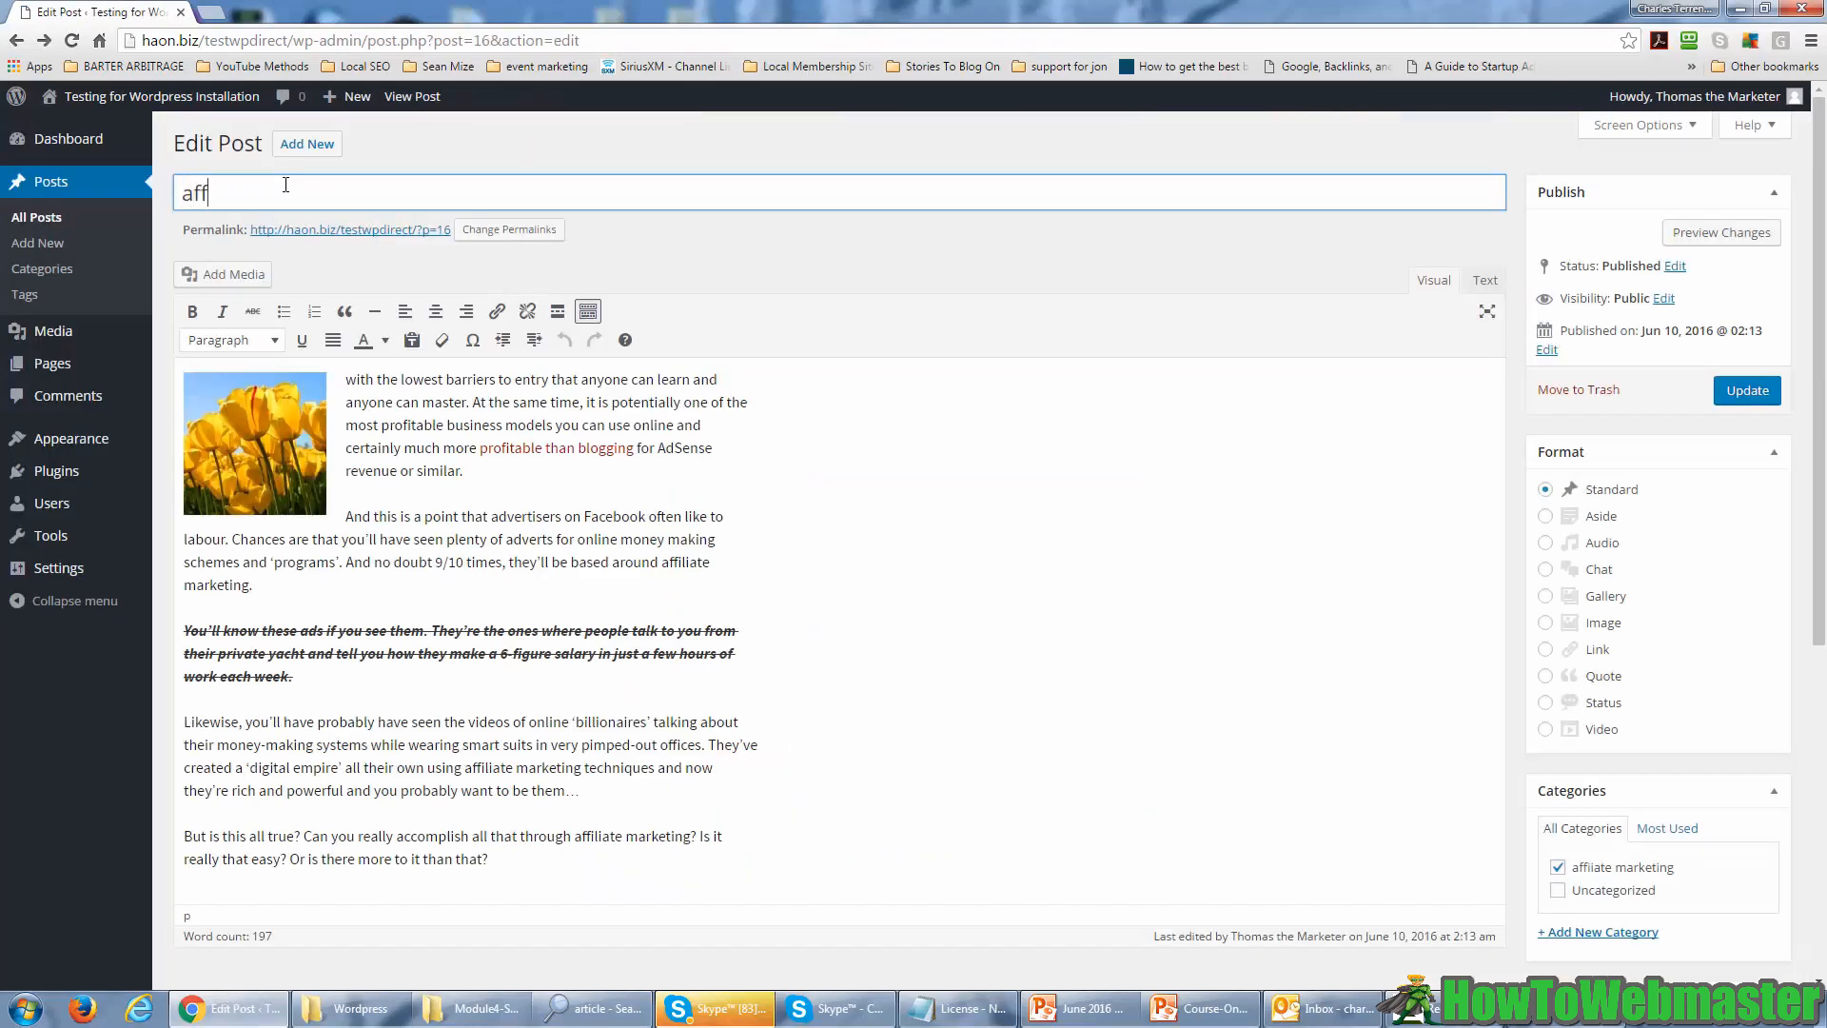
key("BackSpace")
key("BackSpace")
key("BackSpace")
type("Affiliate Marketing ")
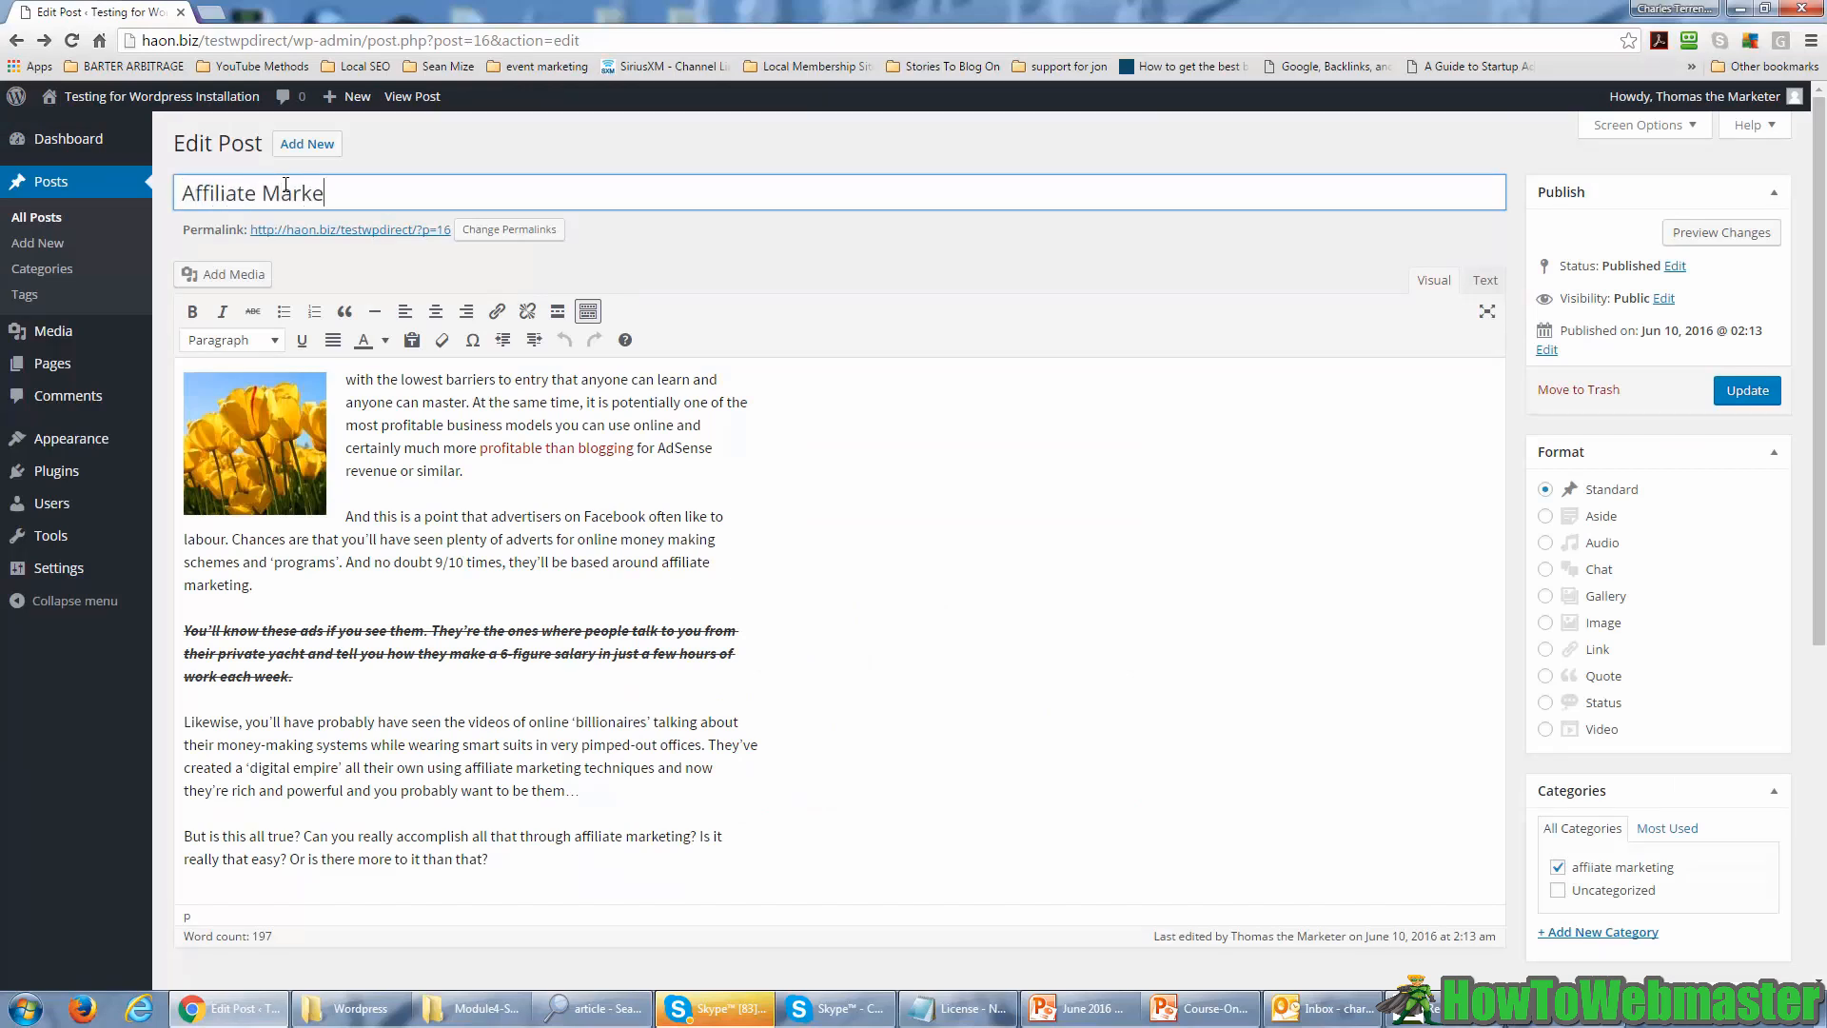
type("Flowers")
left_click(1747, 391)
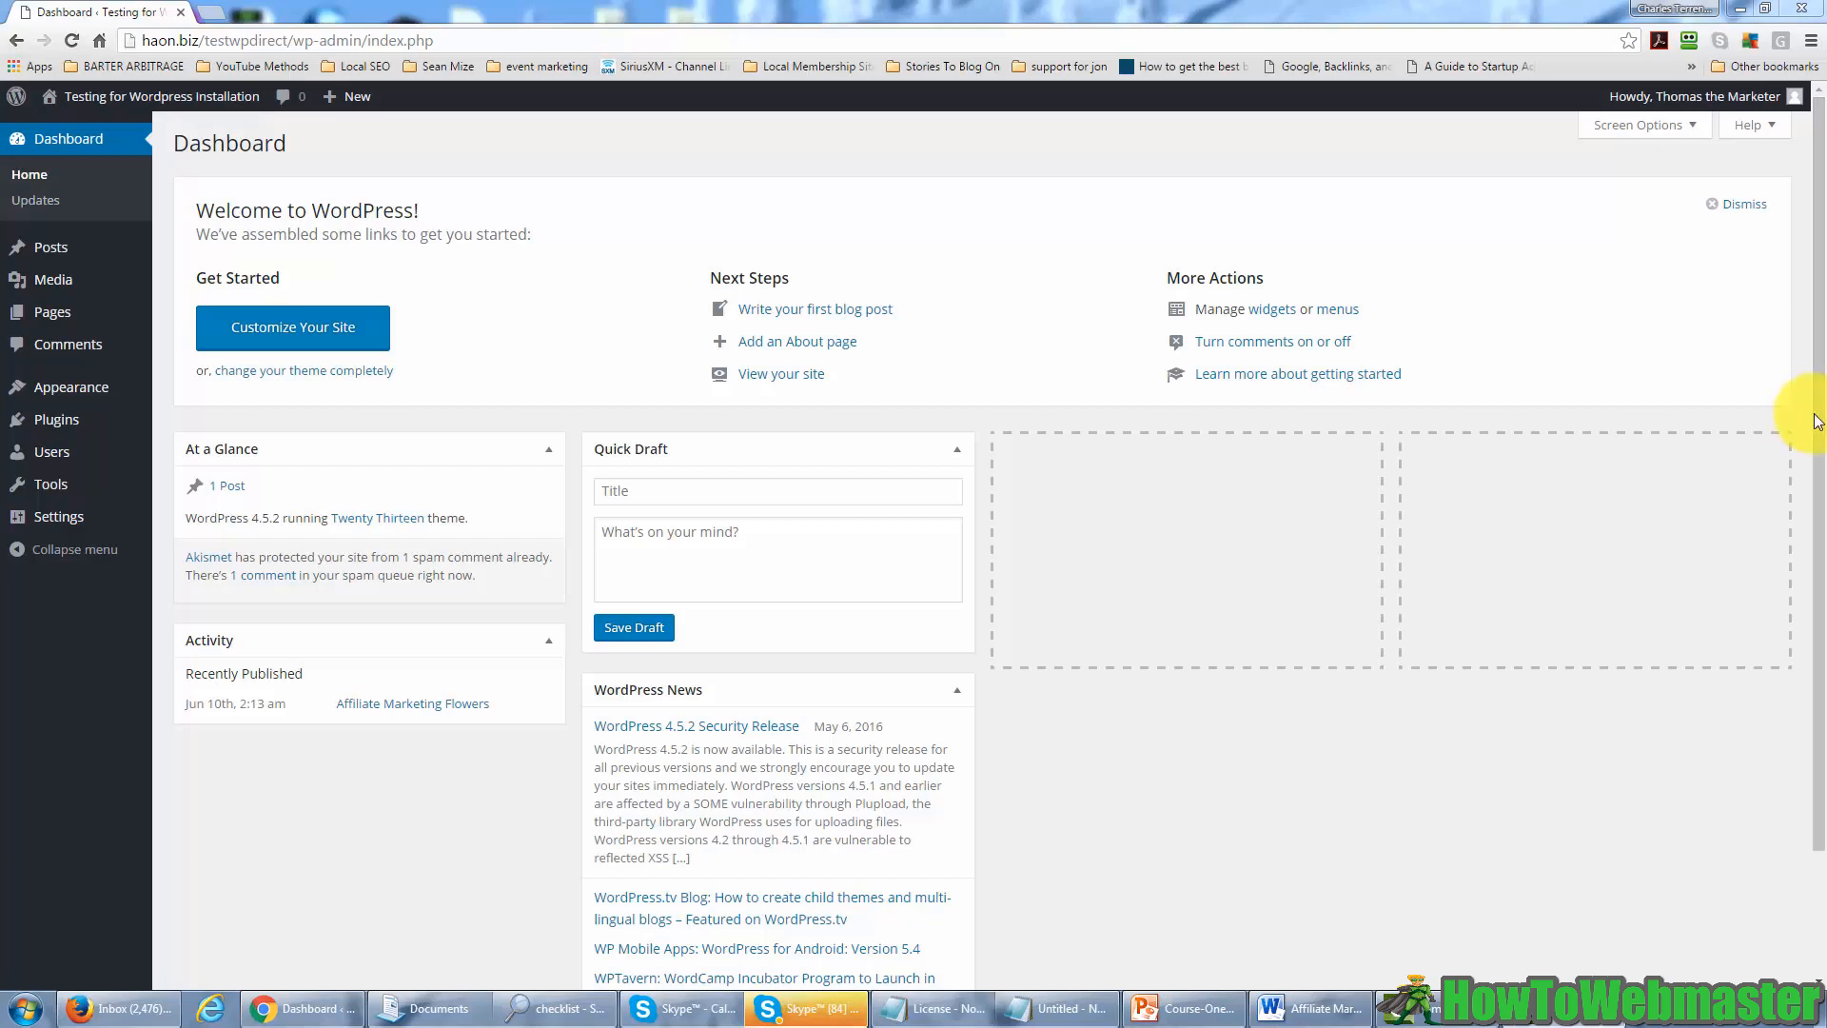
- Add a new page titled "Affiliate Marketing and Regular Marketing"
mouse_move(58, 316)
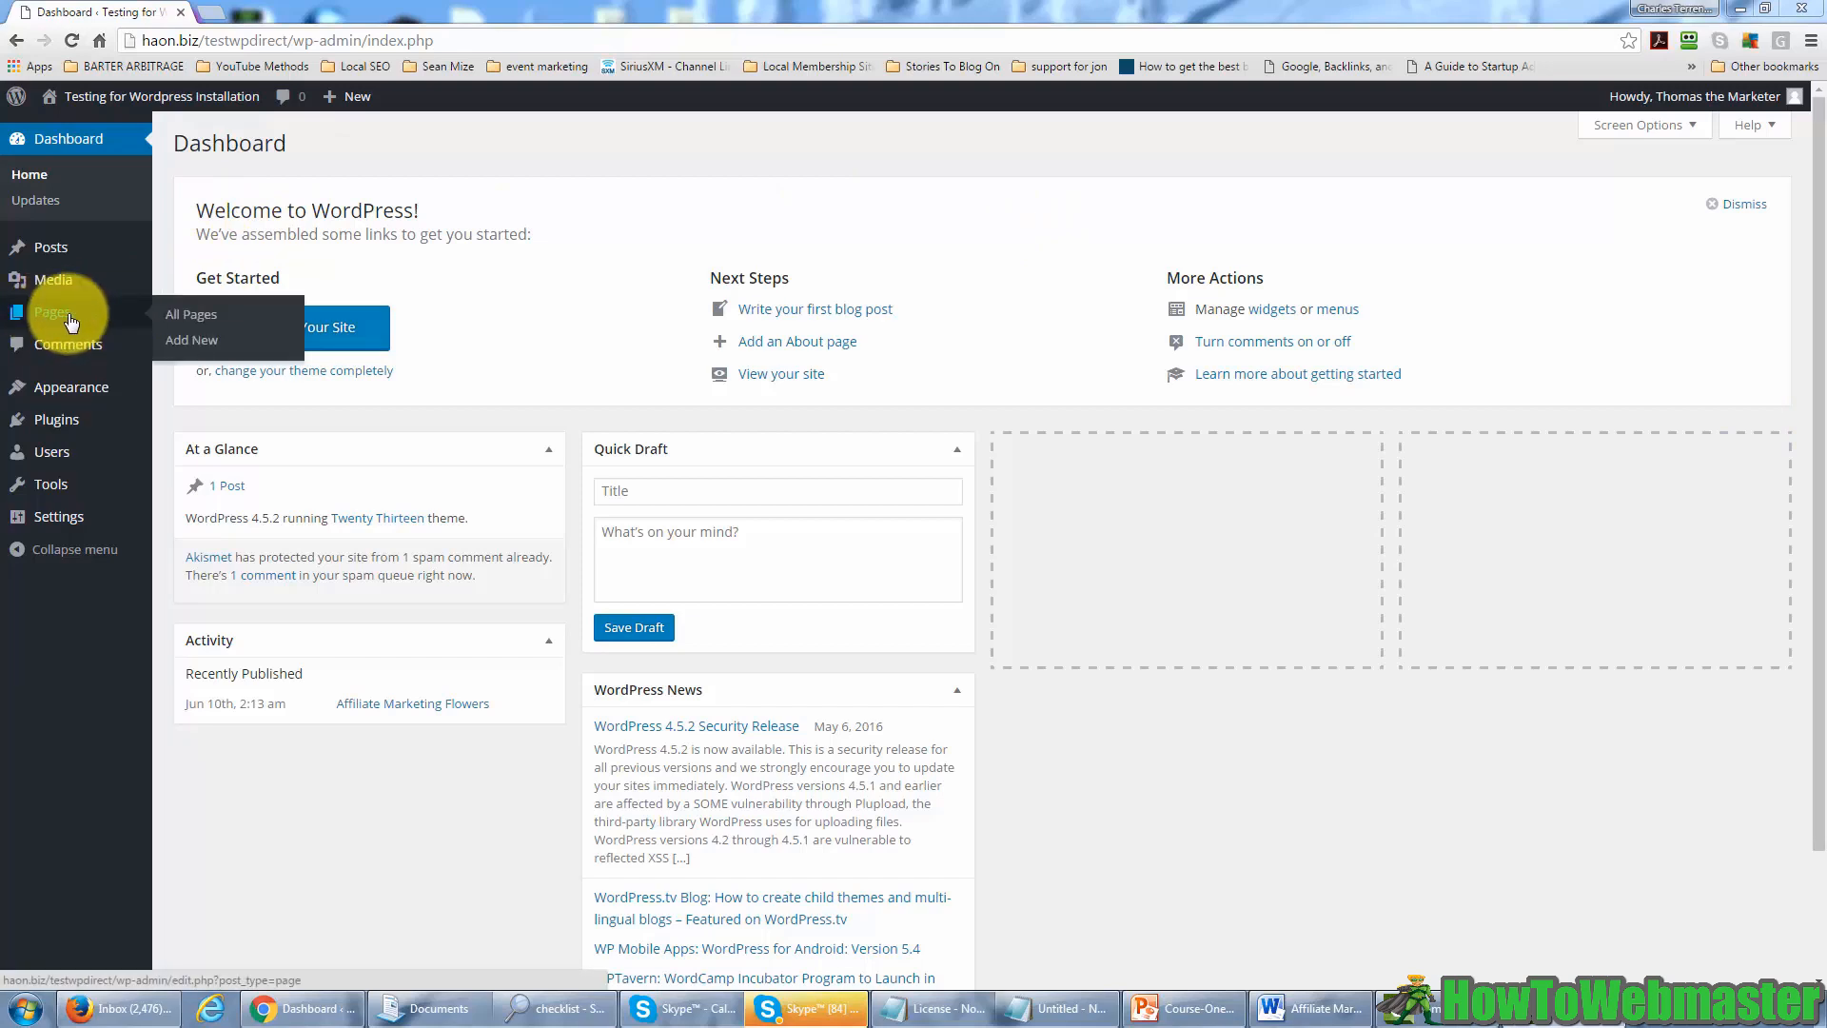
left_click(182, 317)
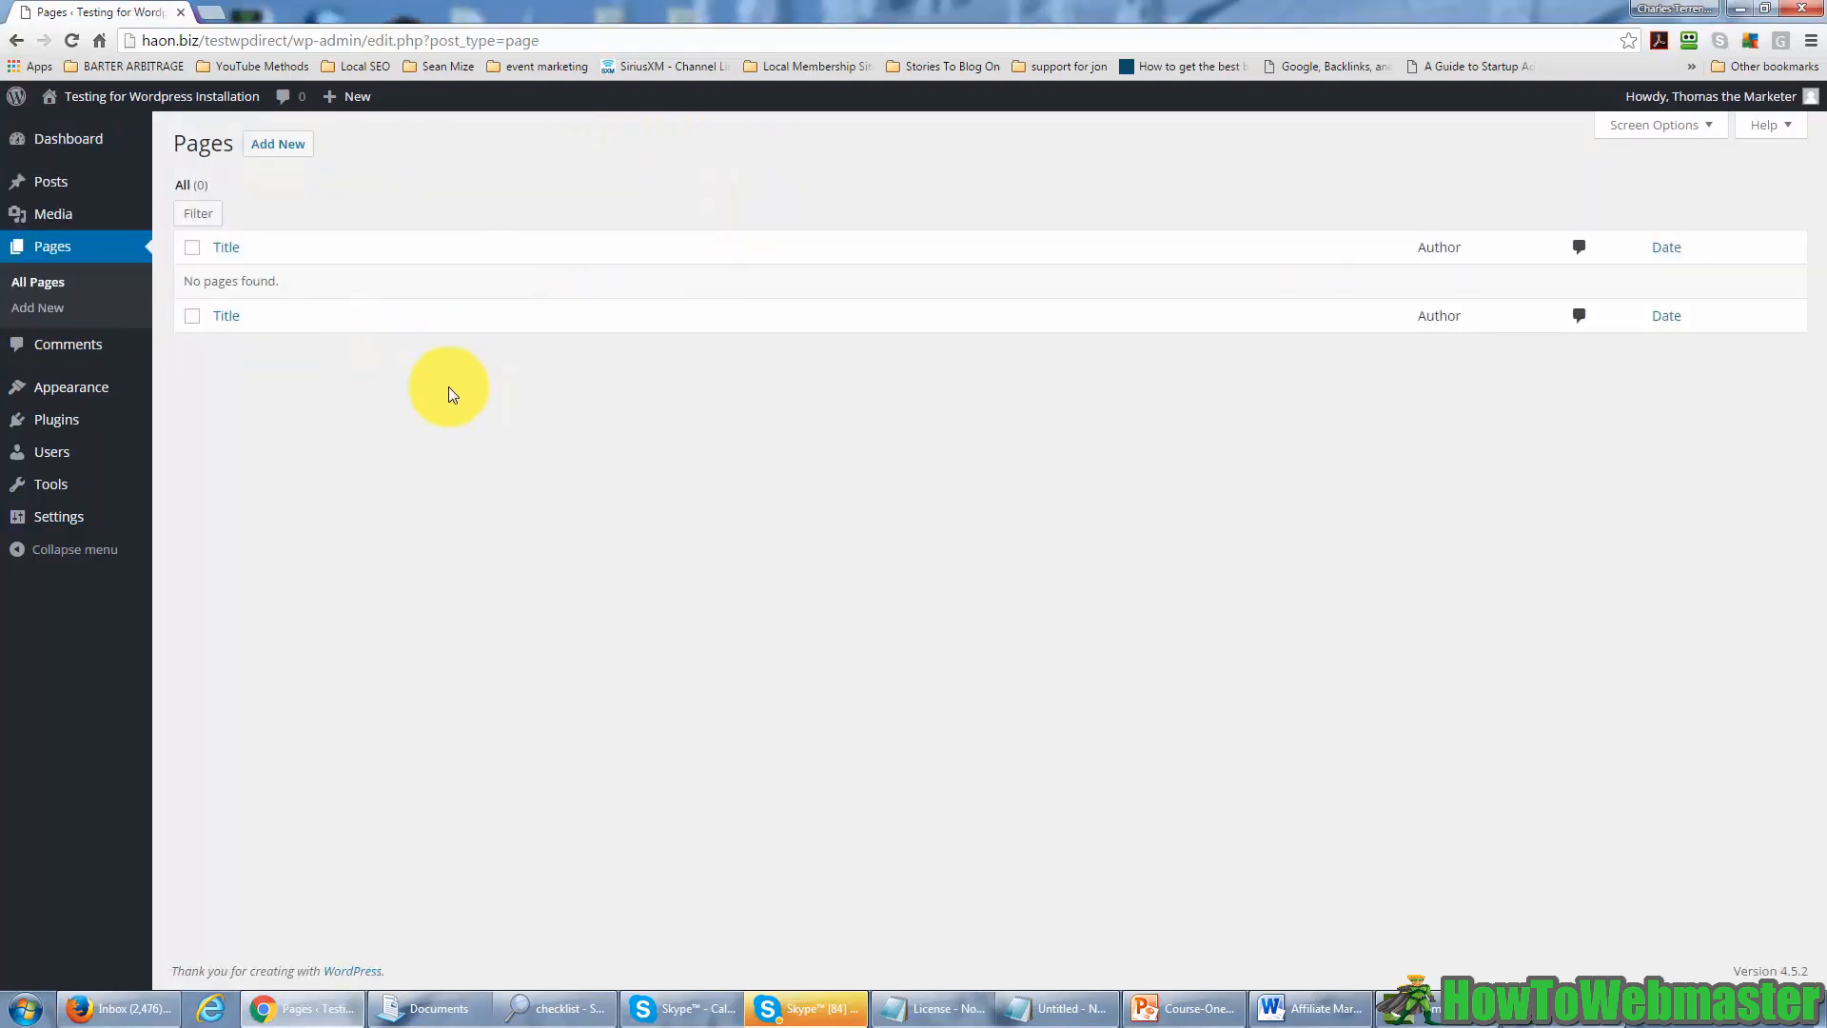
left_click(293, 155)
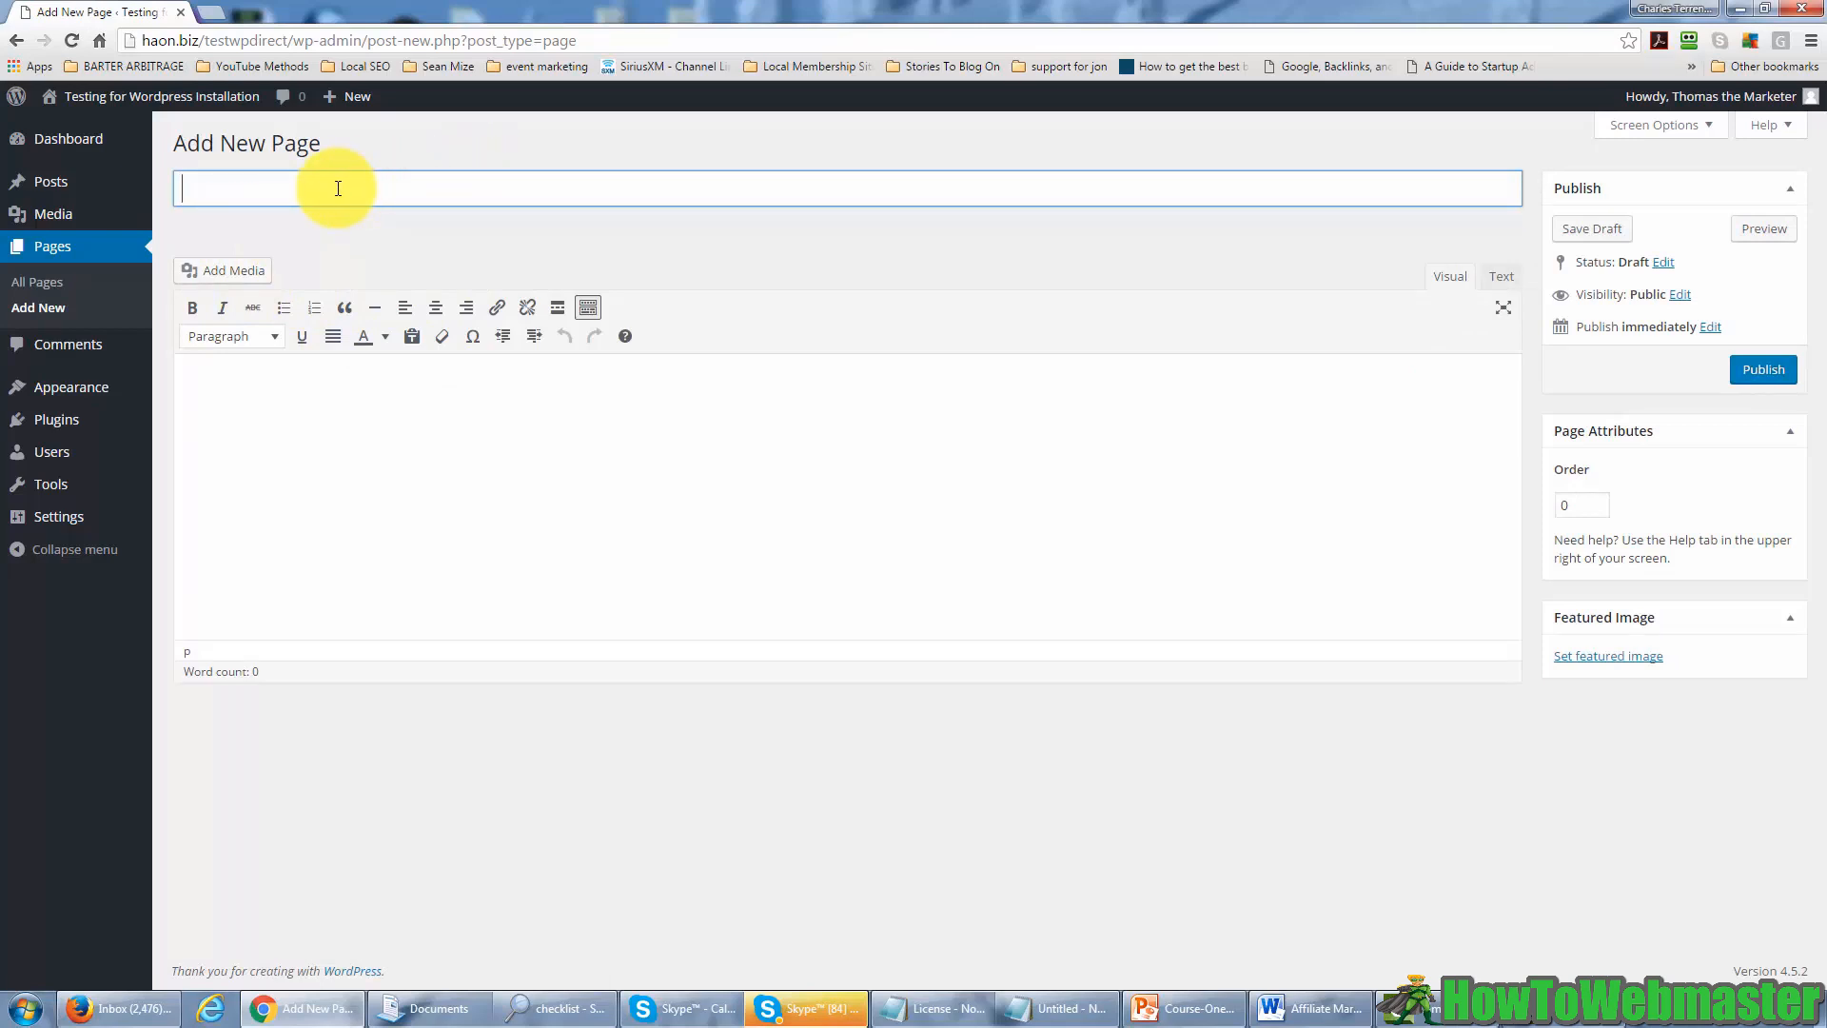
type("Affiliate Marketing and Regular ma")
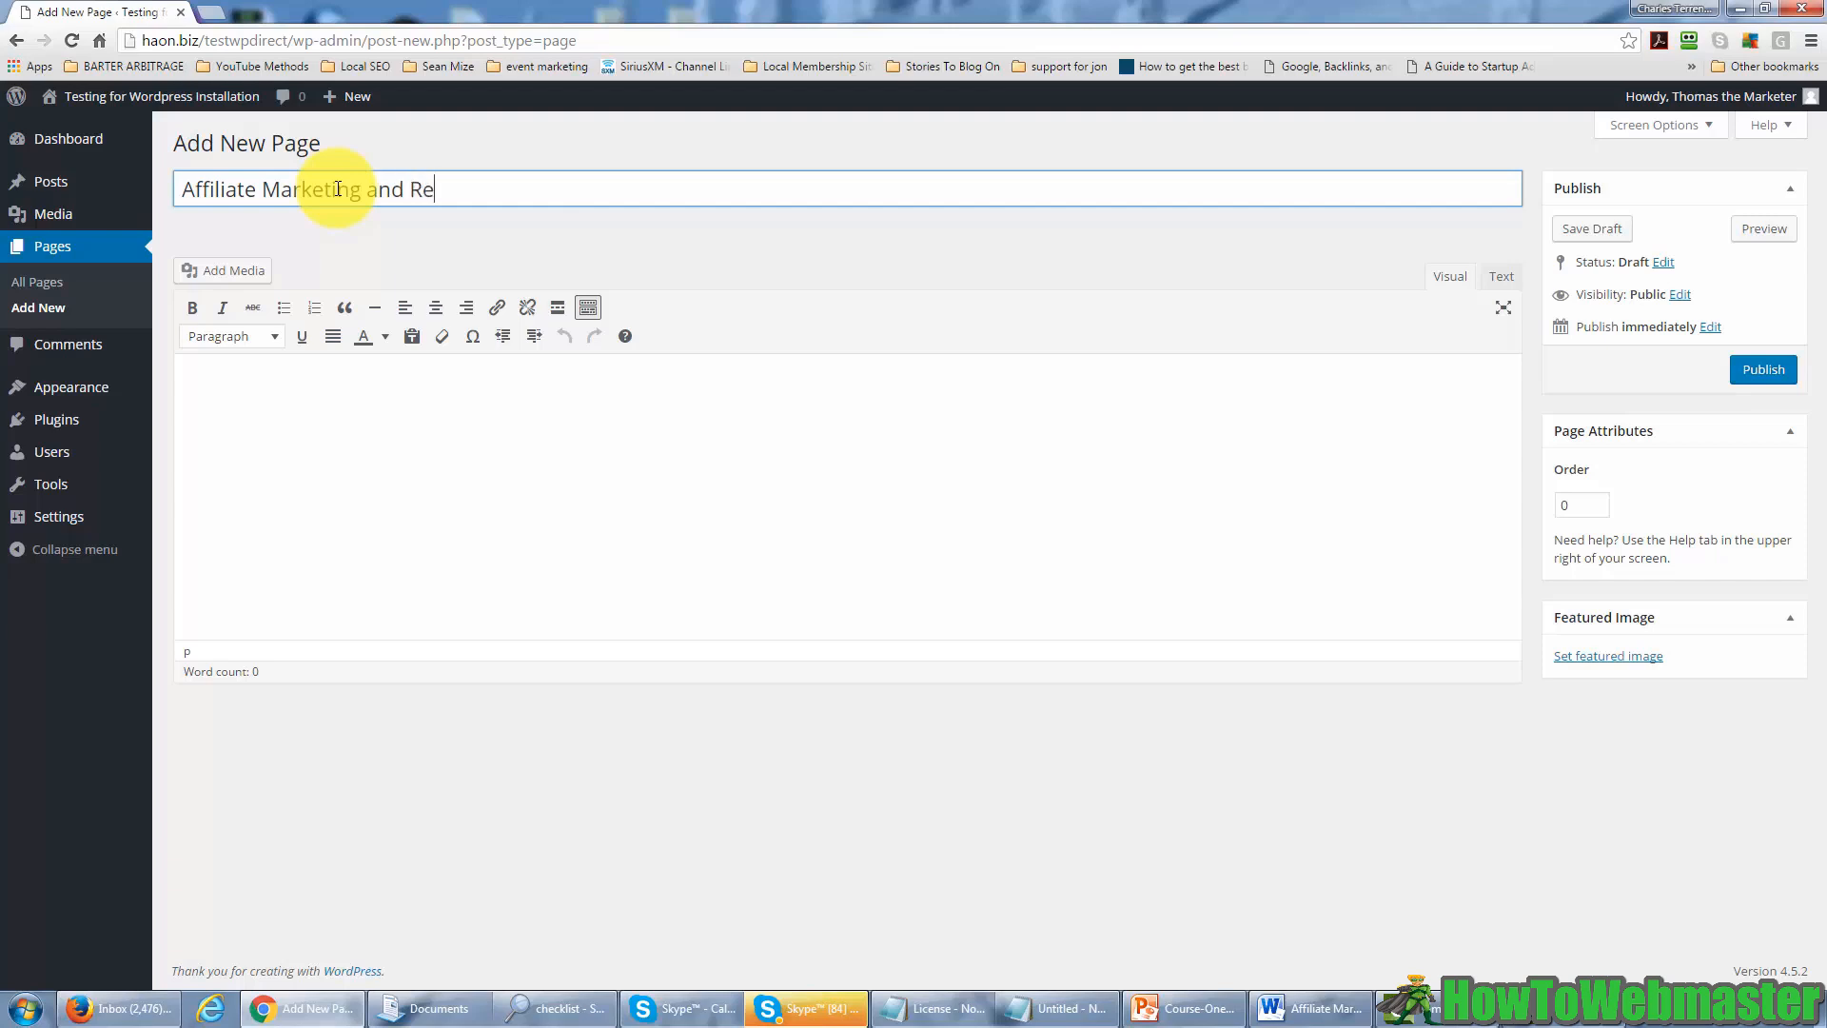
key("BackSpace")
key("BackSpace")
type("Marketing")
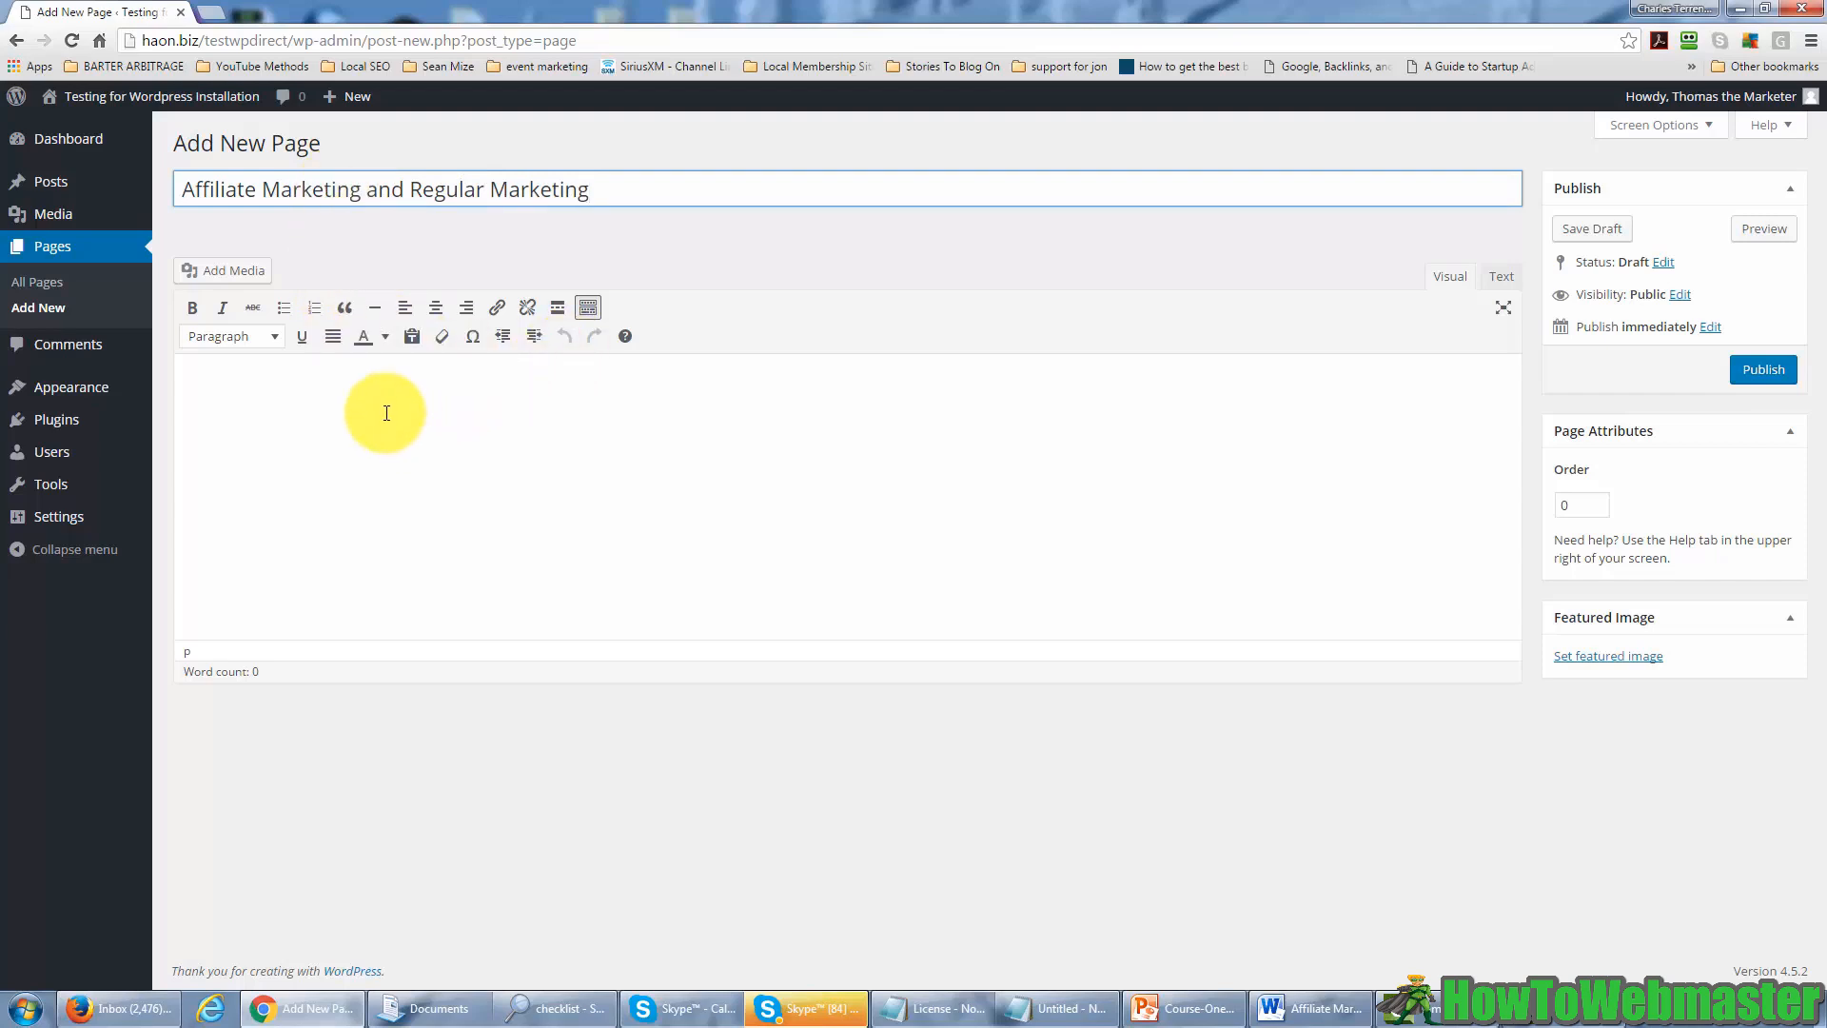
- Paste the affiliate marketing article into the page body and delete the surplus blank lines between its opening paragraphs
left_click(272, 455)
key("ctrl+v")
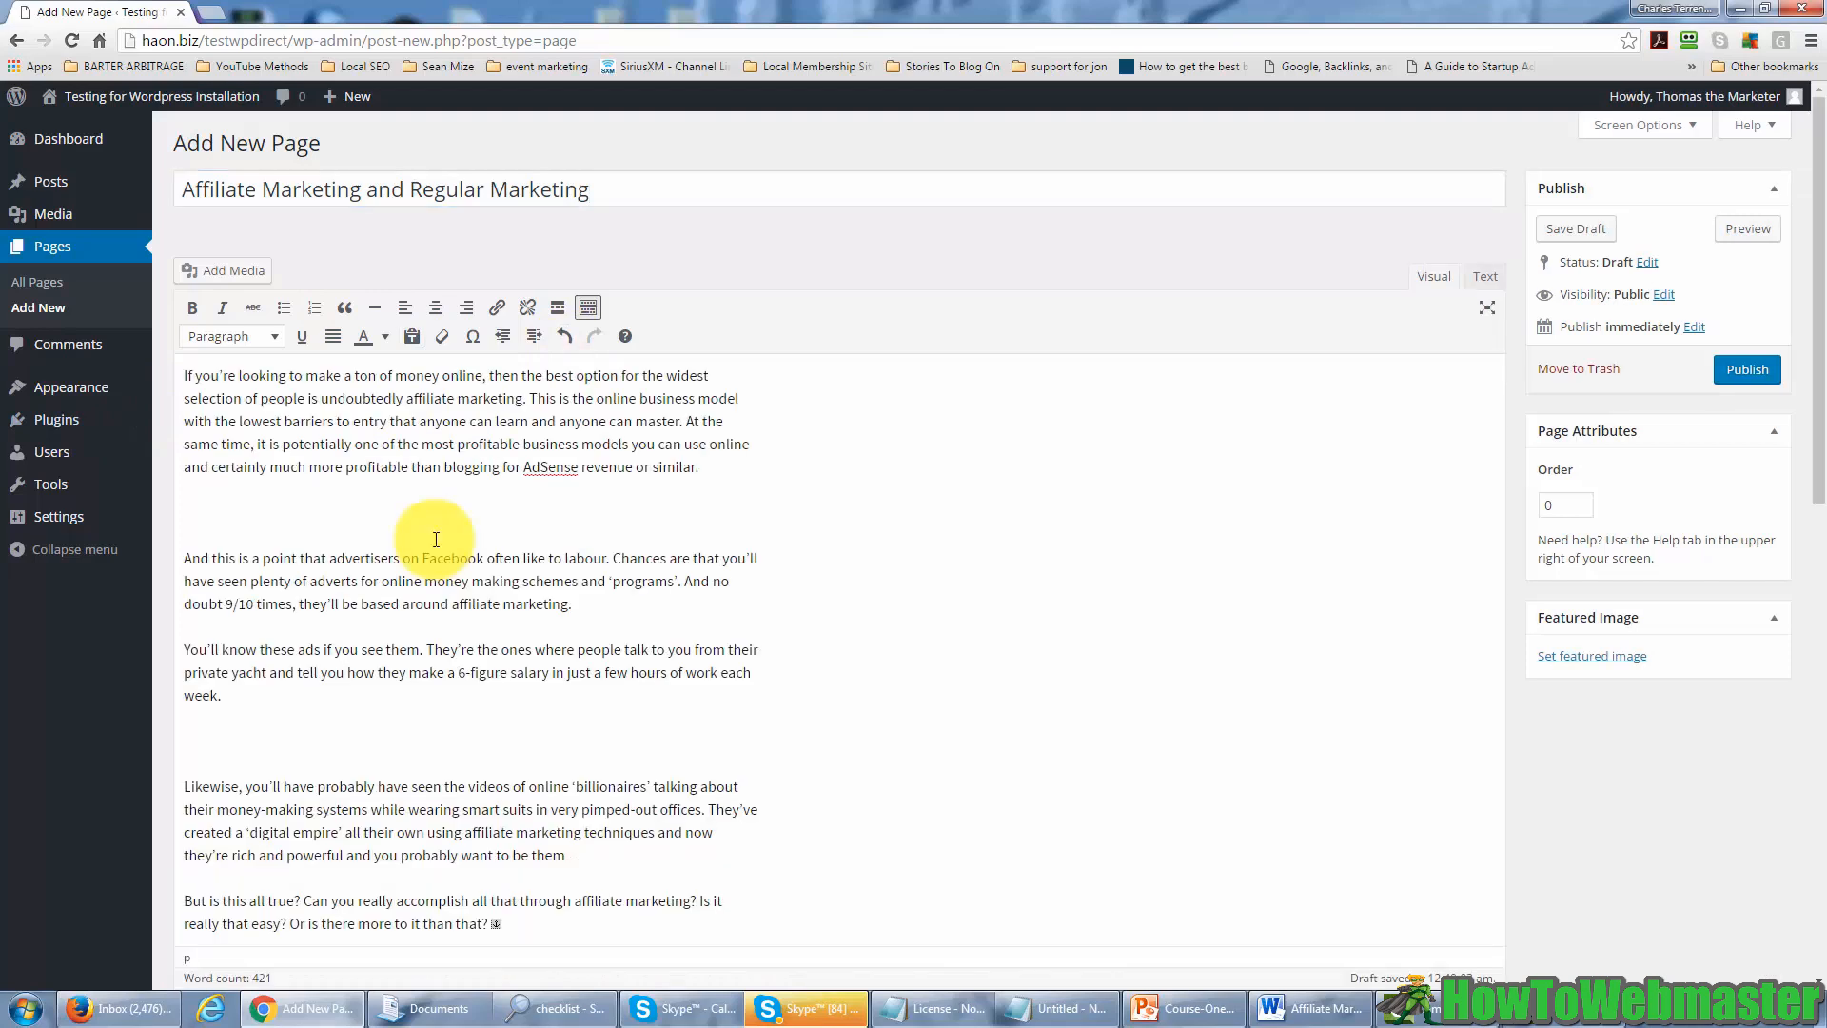
left_click(192, 512)
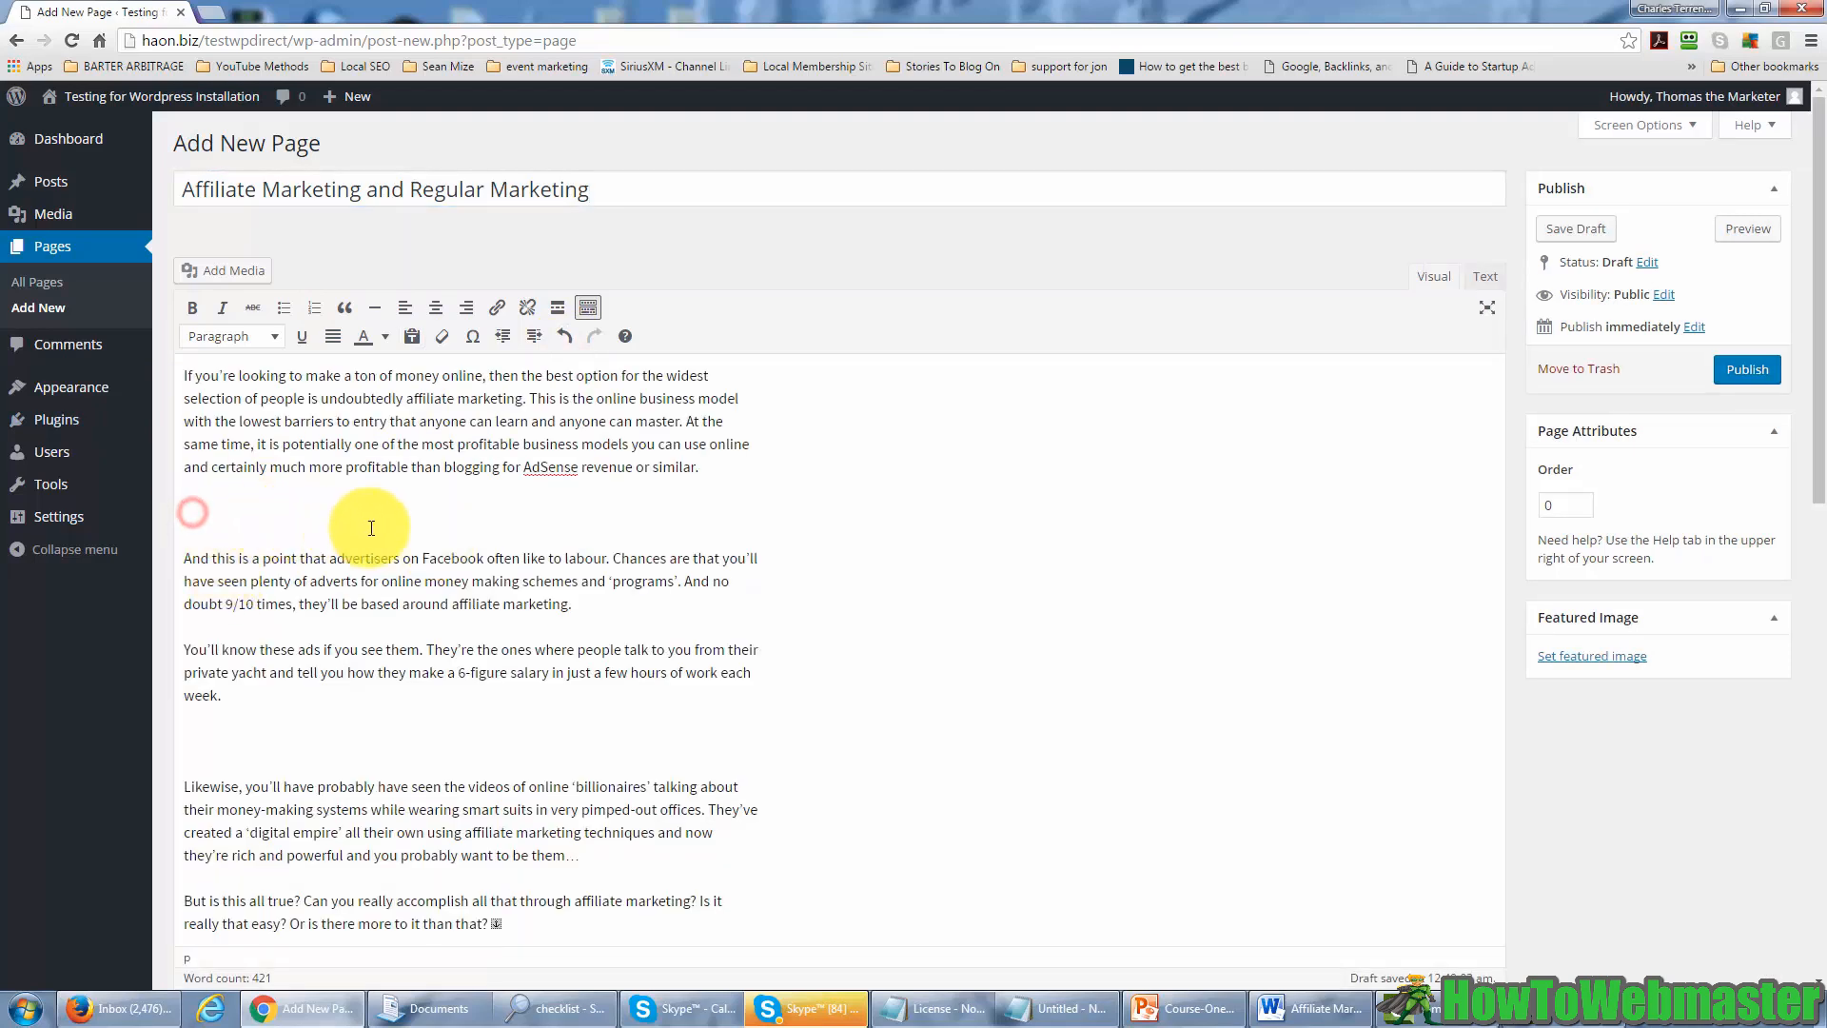
key("Delete")
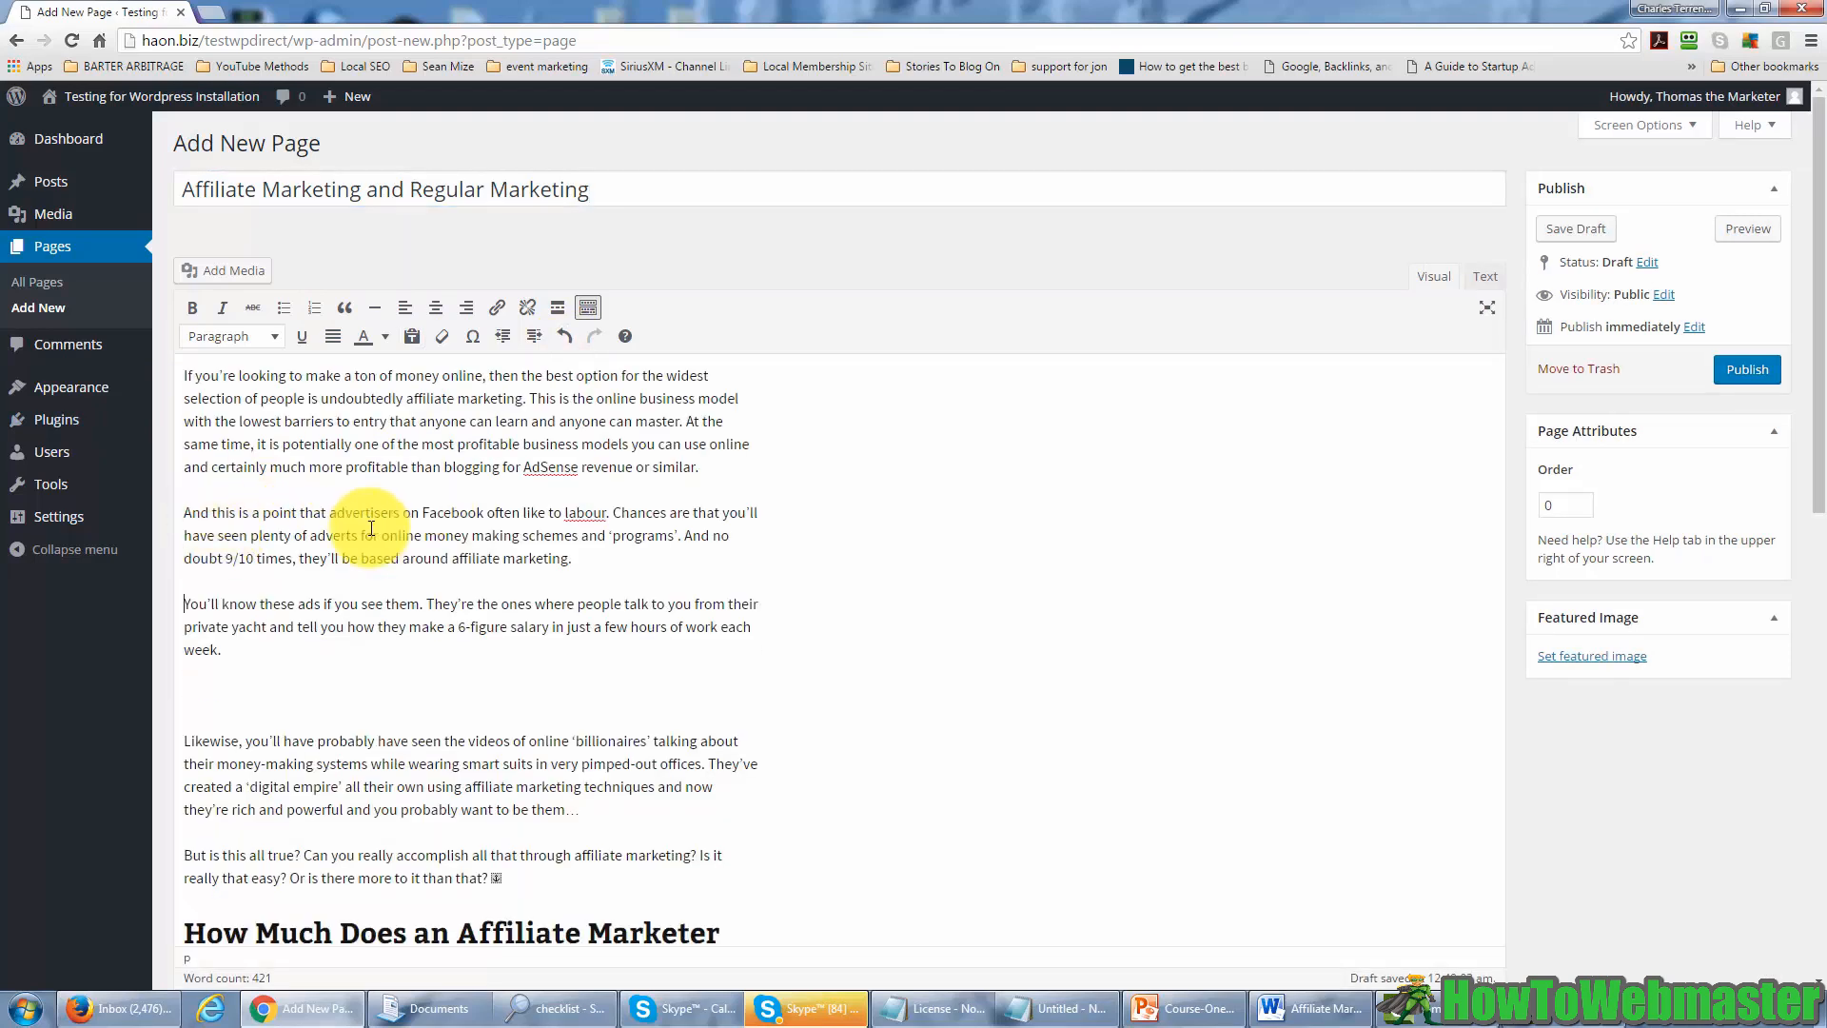
key("Delete")
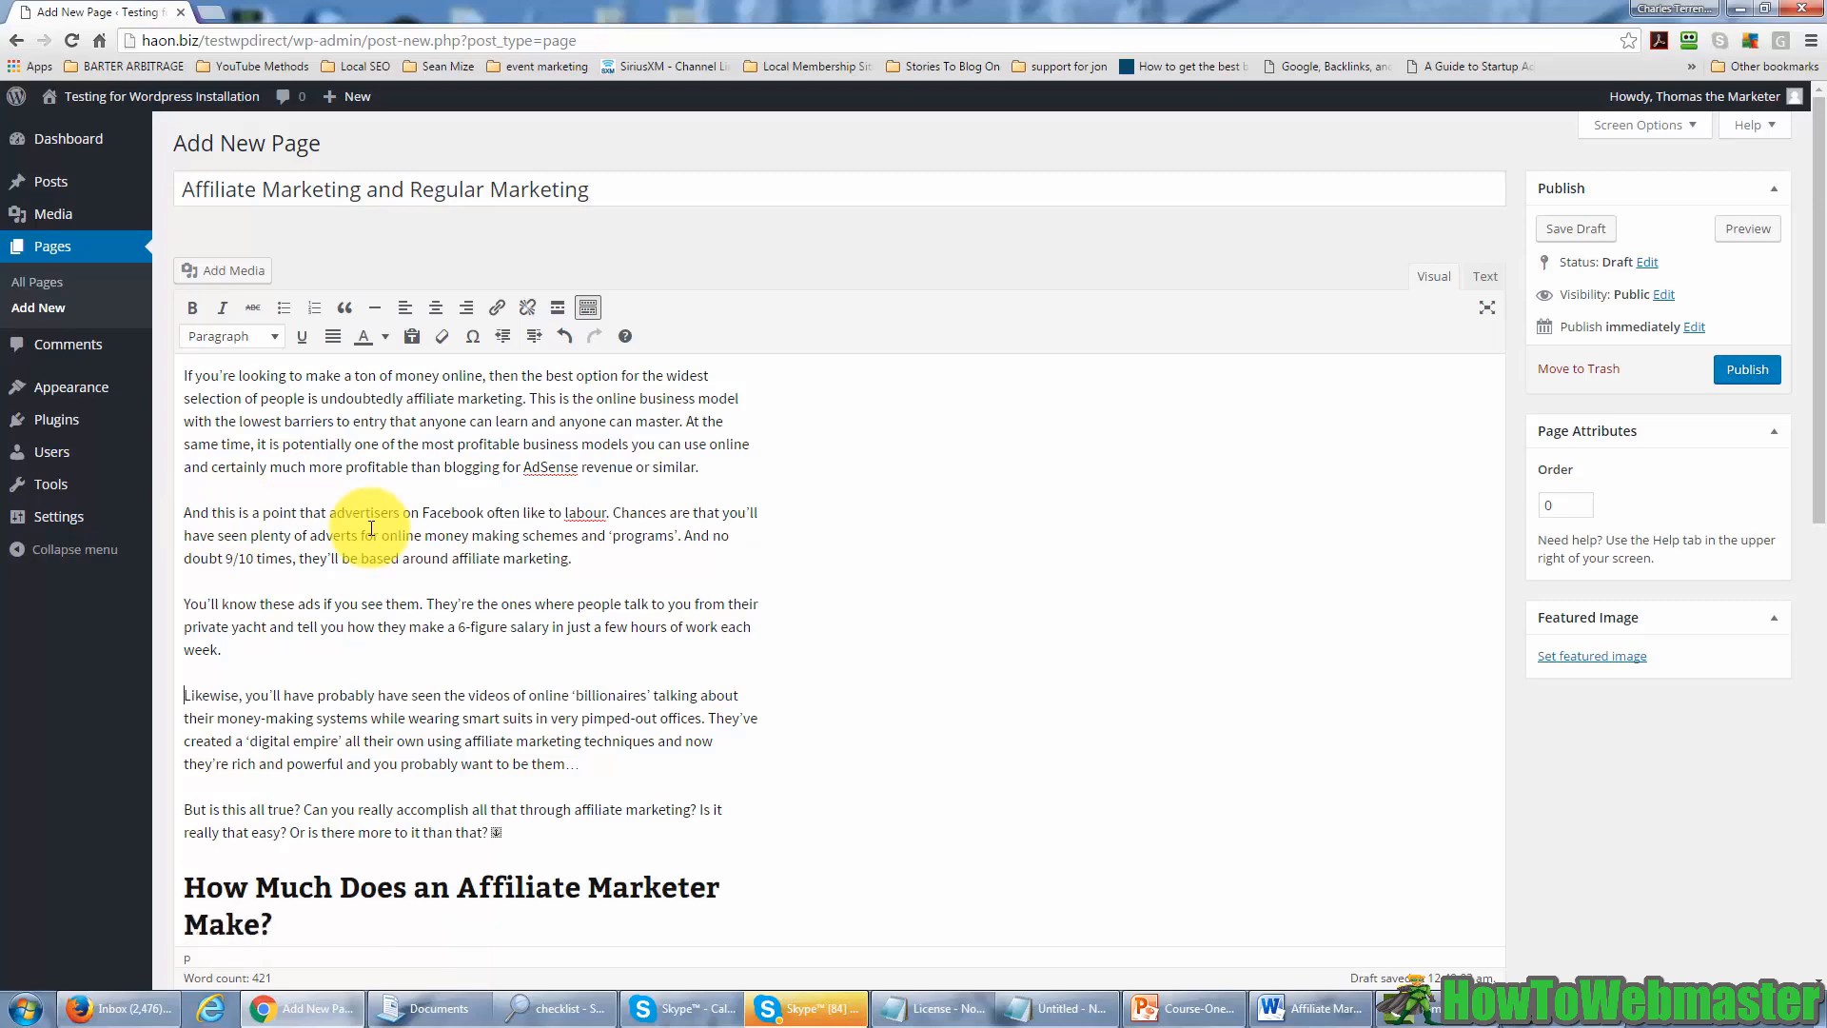
- Delete the surplus blank lines between the paragraphs under the heading "How Much Does an Affiliate Marketer Make?"
key("Down")
key("Down")
key("Down")
key("Down")
key("Down")
key("Down")
key("Down")
key("Down")
key("Down")
key("Down")
key("Down")
key("Down")
key("Down")
key("Down")
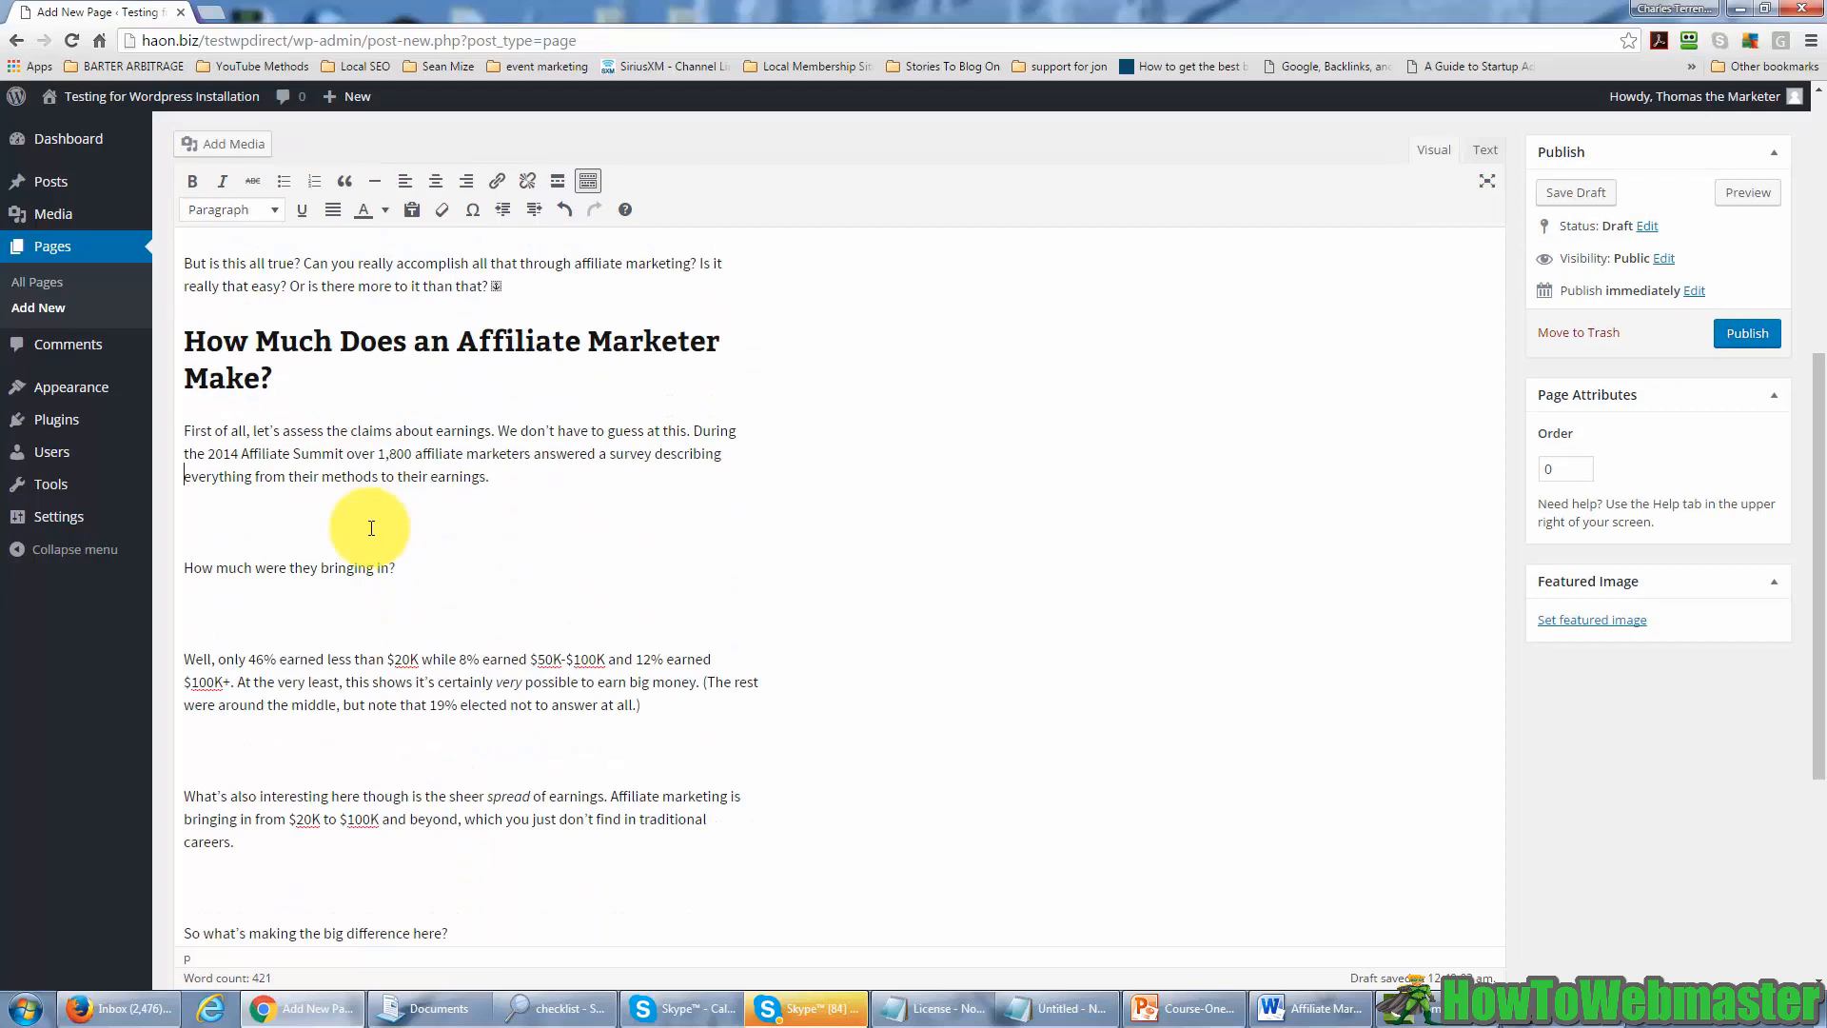
key("Down")
key("Delete")
key("Down")
key("Delete")
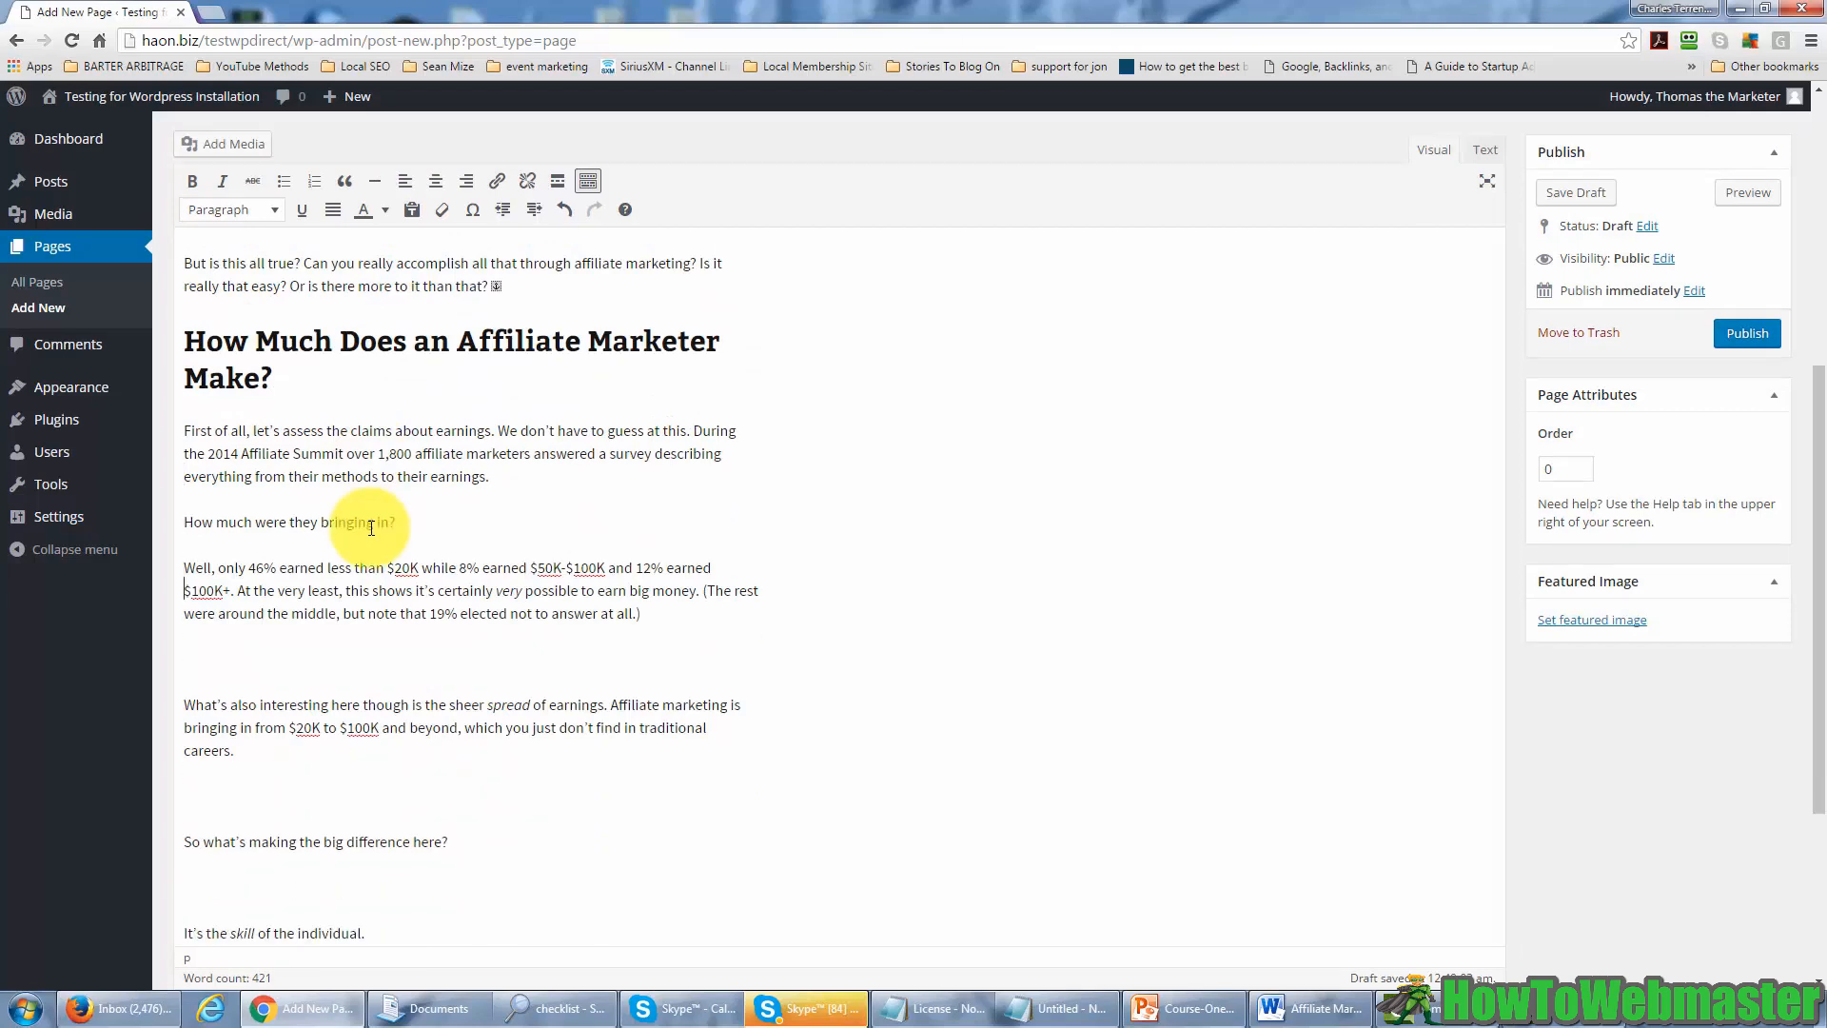
key("Down")
key("Delete")
key("Down")
key("Down")
key("Down")
key("Delete")
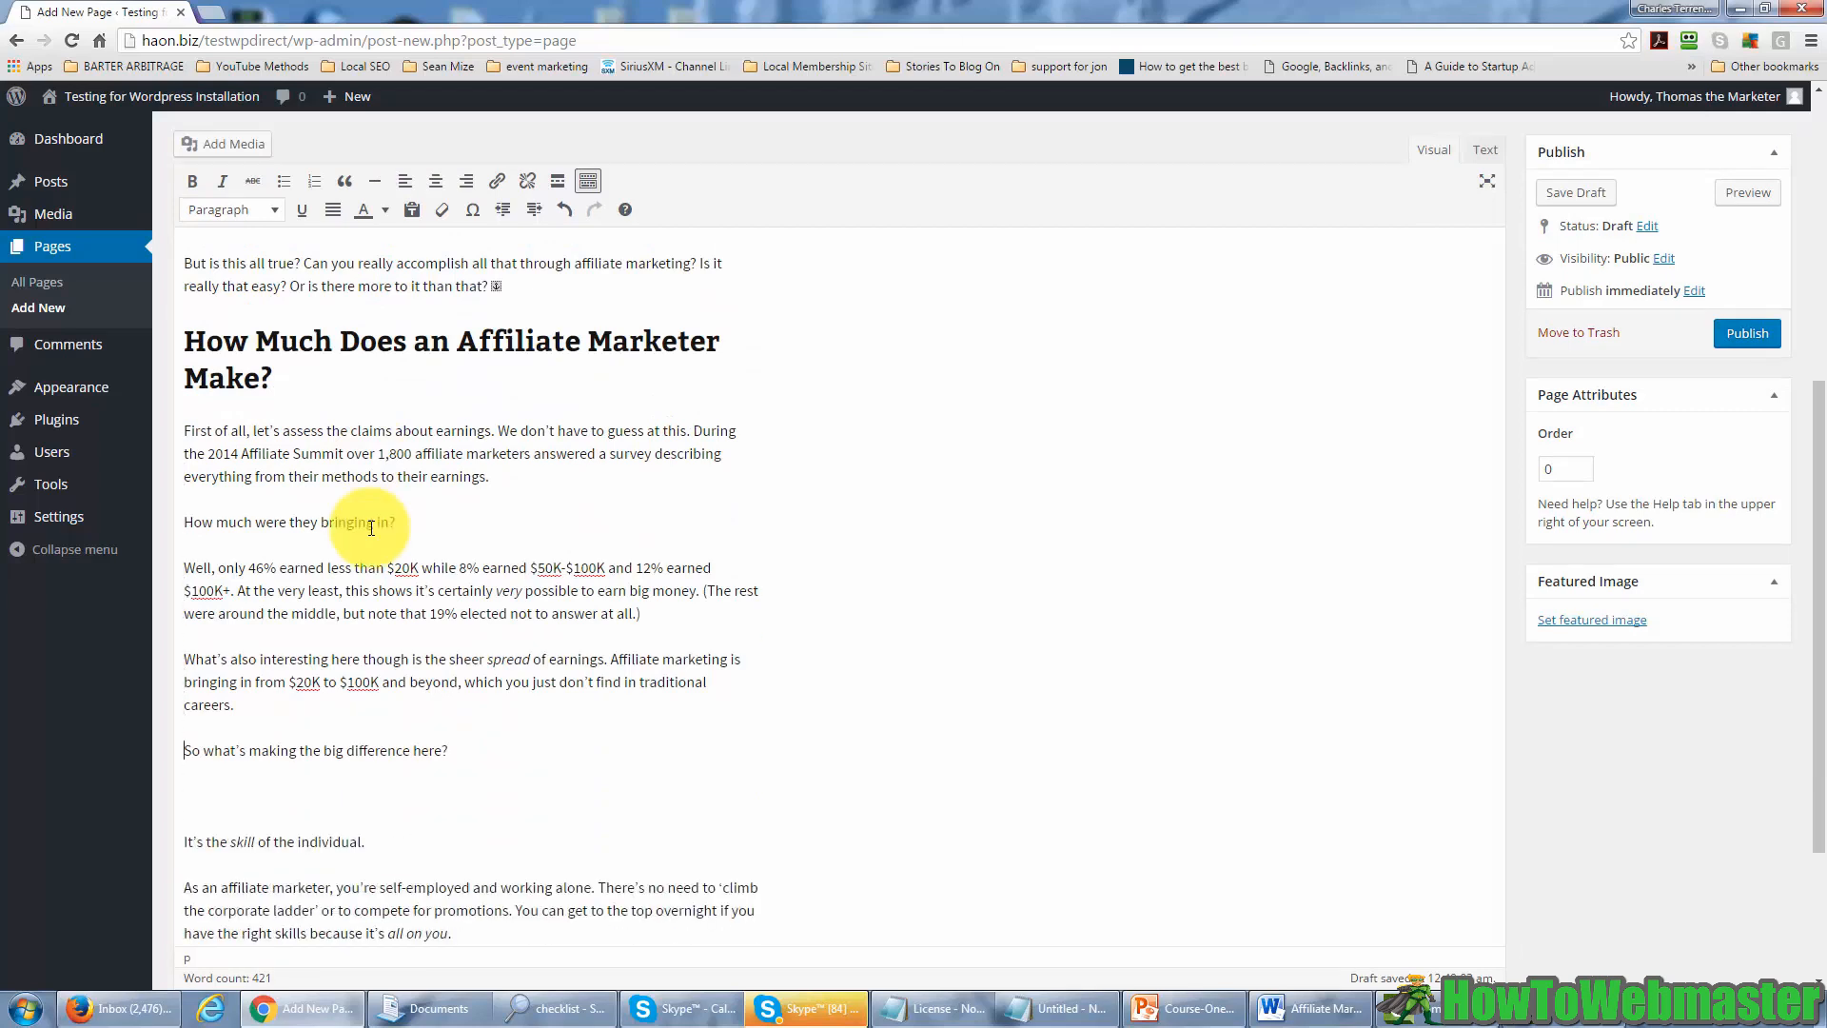
key("Down")
key("Delete")
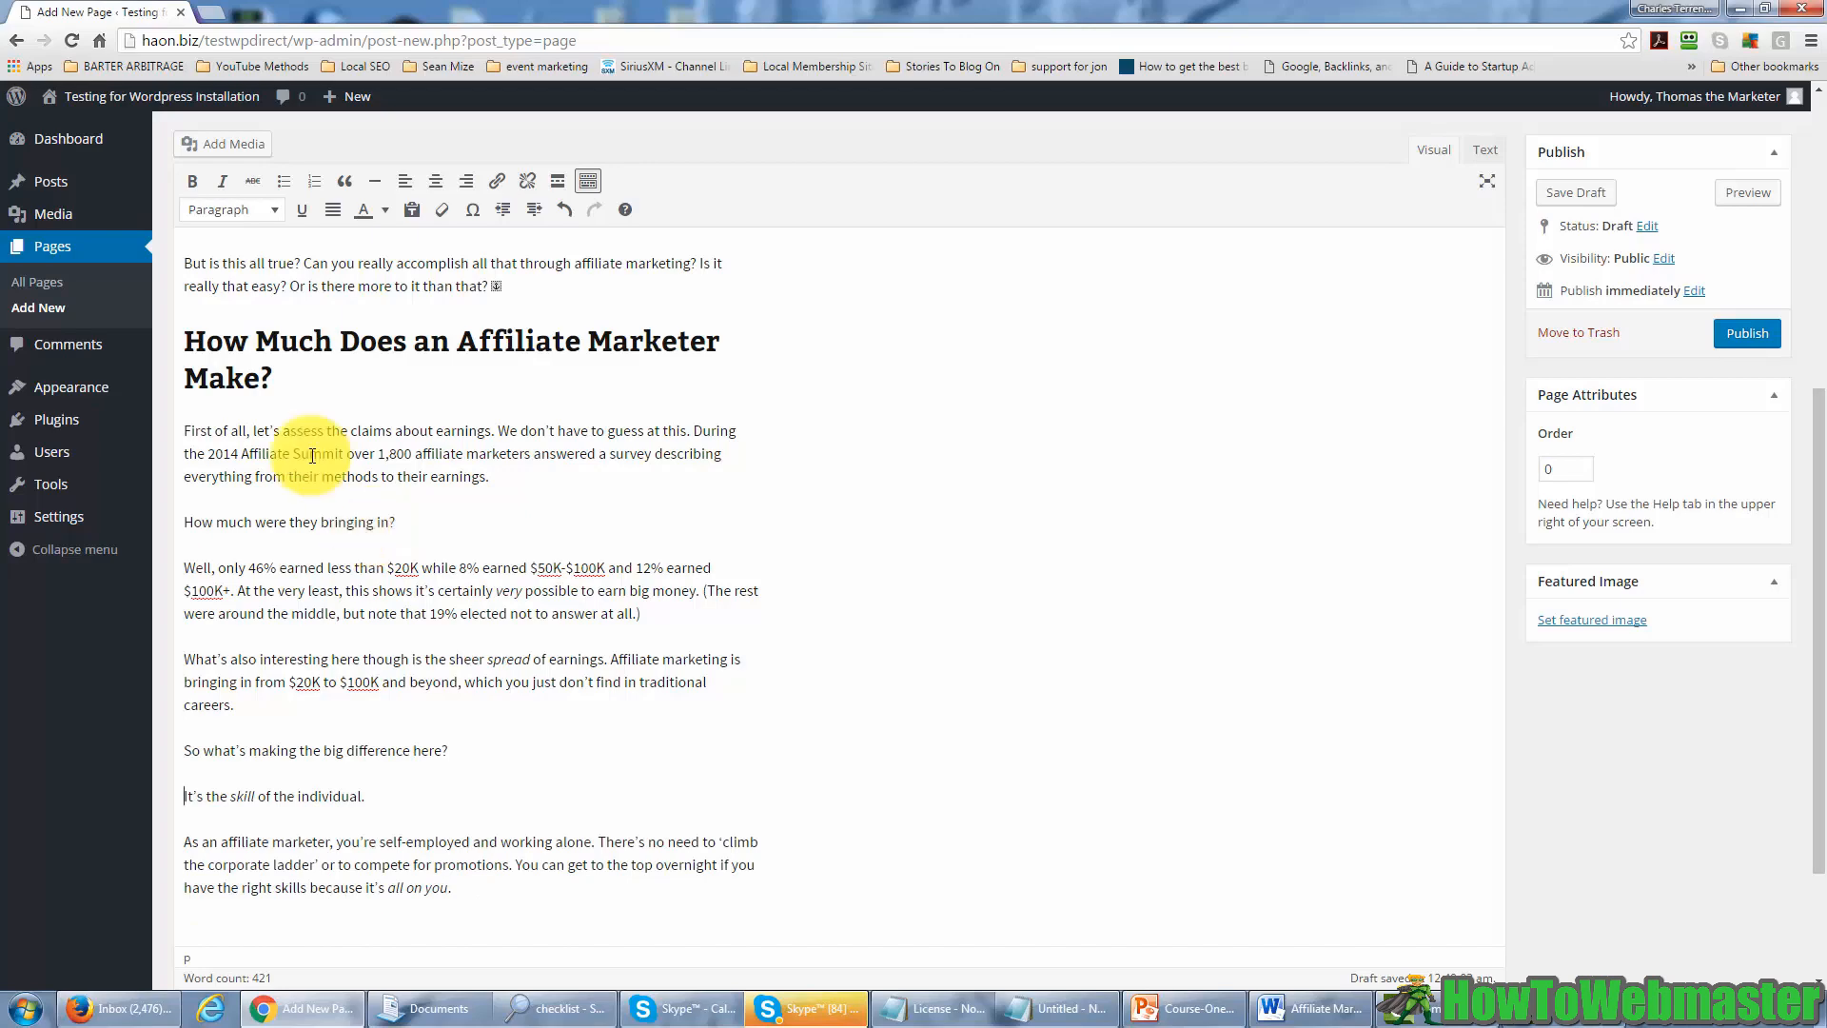
- Review the new page's article text from the opening paragraph through the earnings section
scroll(333, 485, "up", 6)
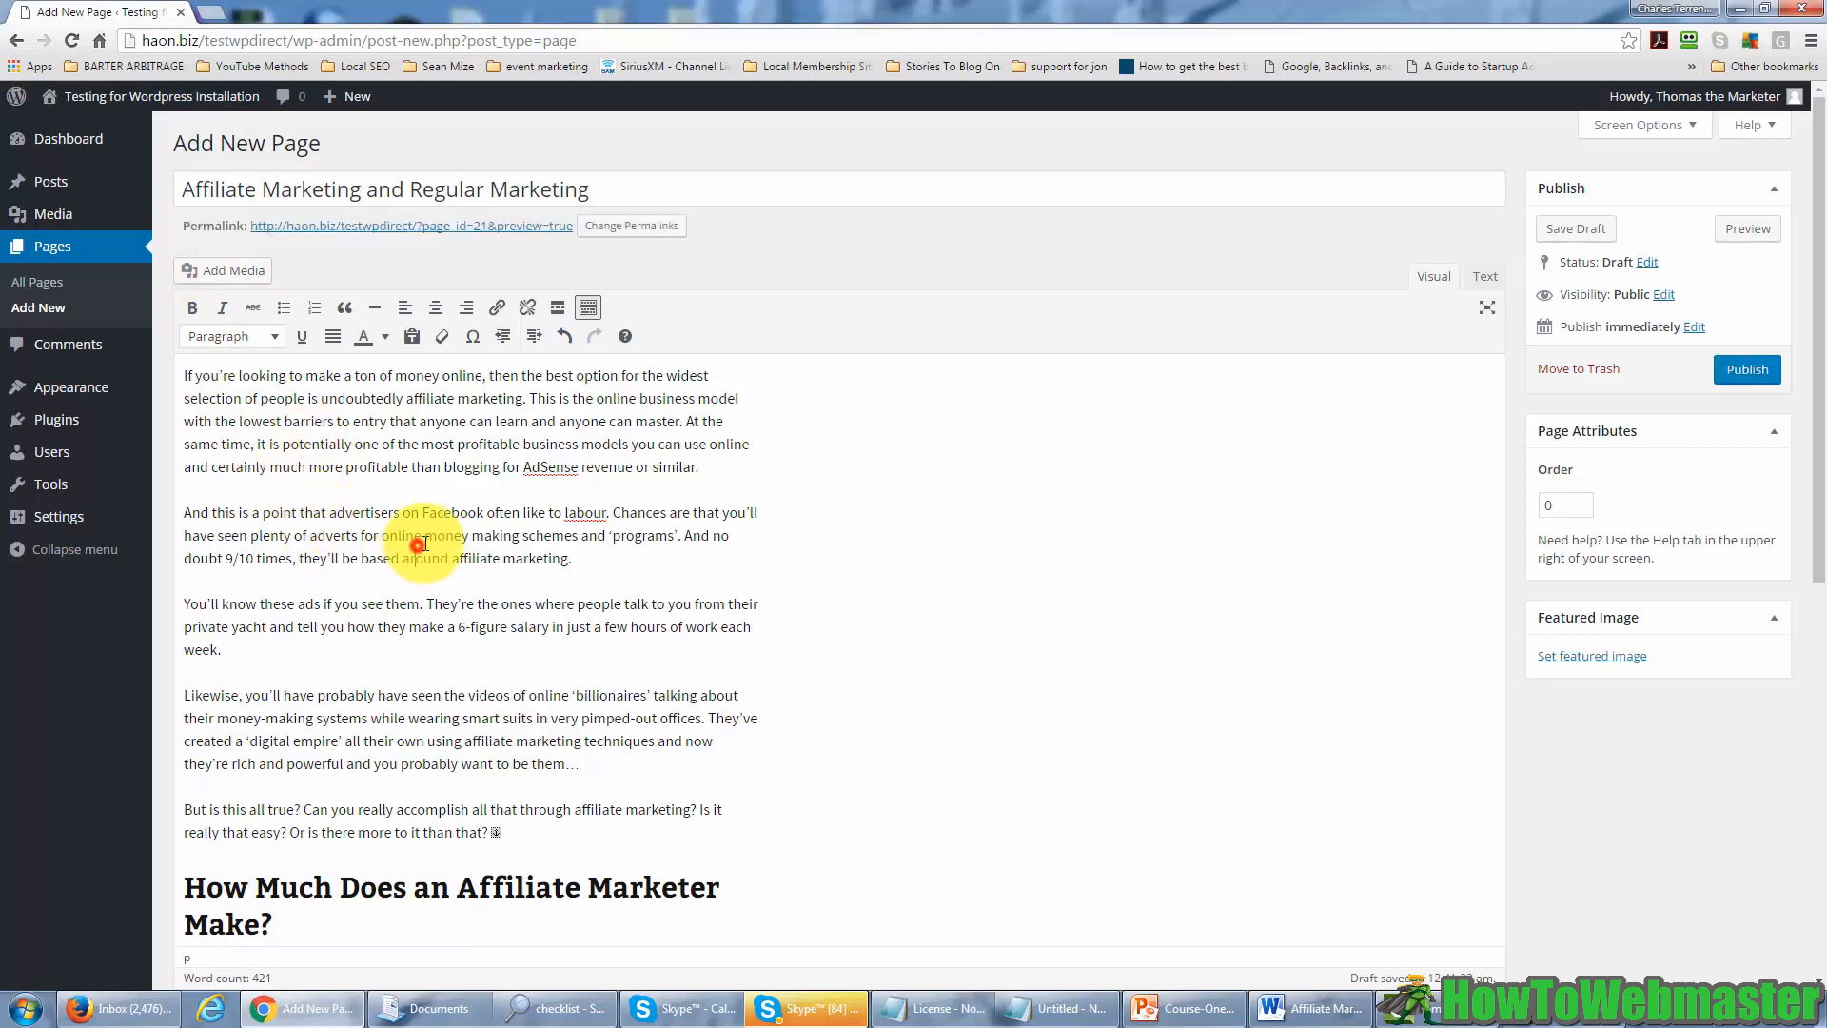
scroll(424, 547, "down", 5)
scroll(442, 557, "down", 3)
scroll(443, 560, "up", 4)
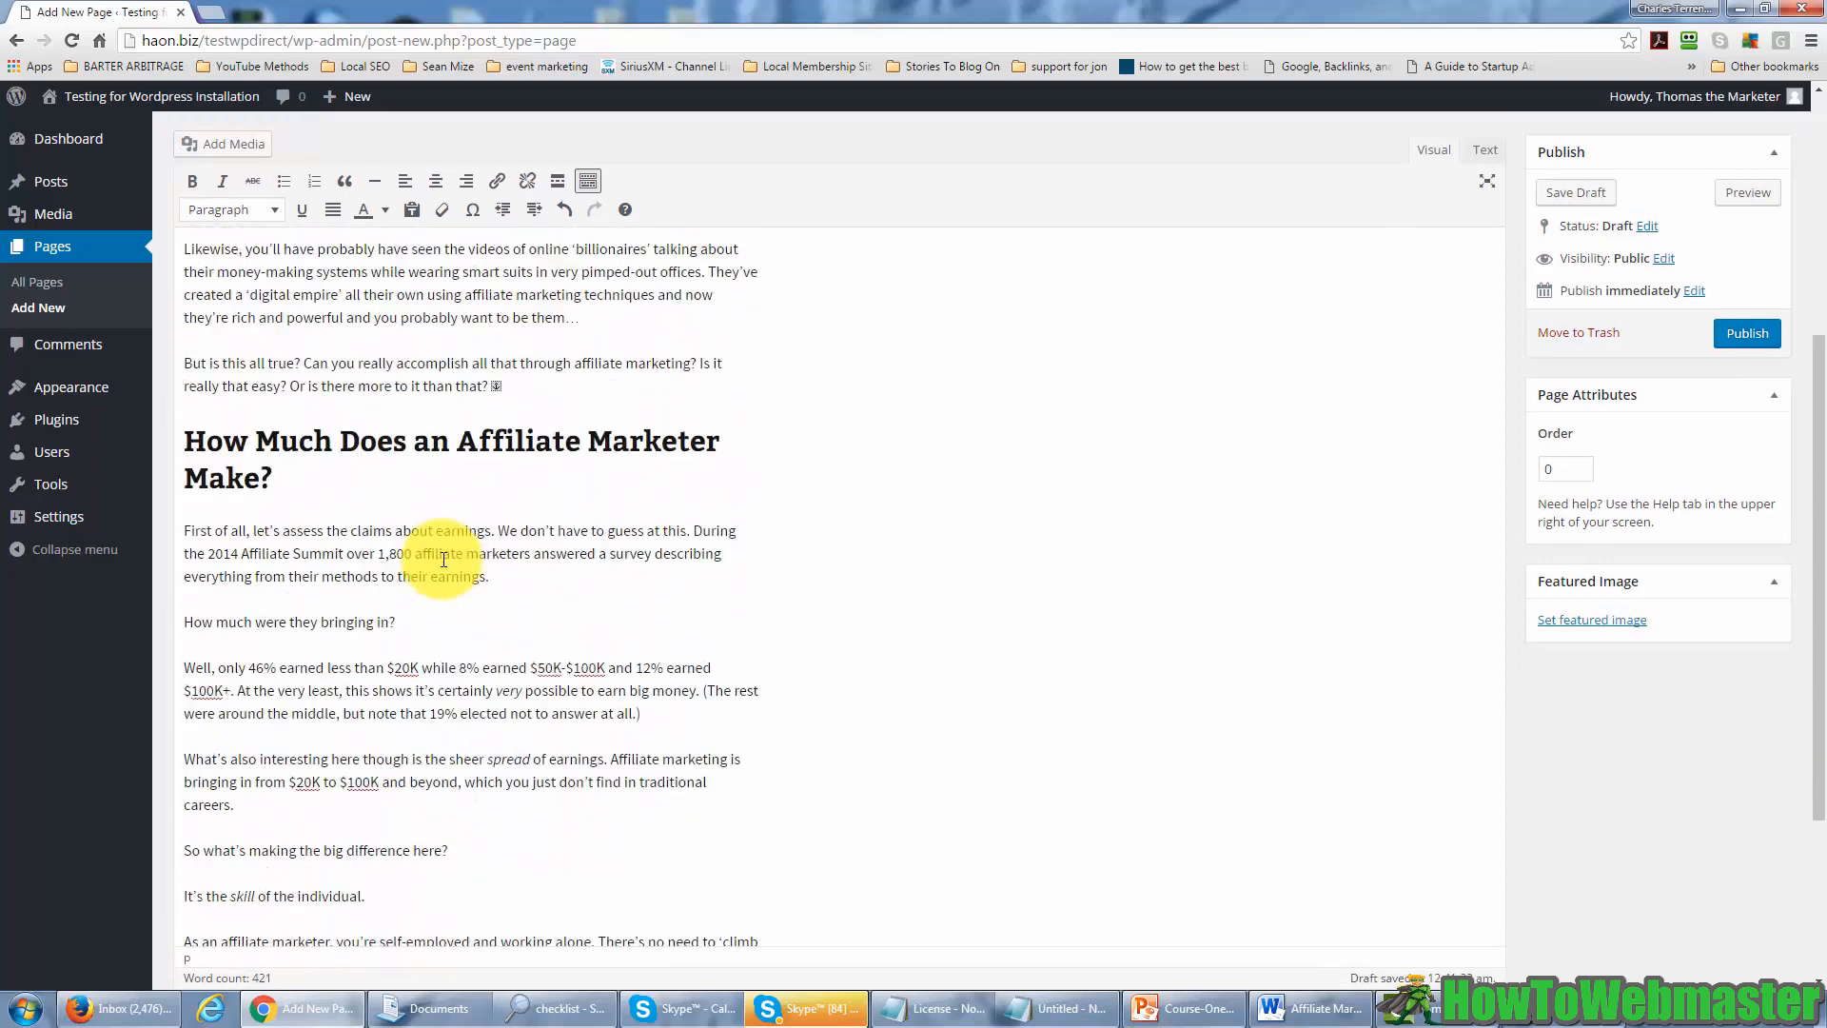
scroll(447, 562, "down", 5)
scroll(448, 562, "up", 4)
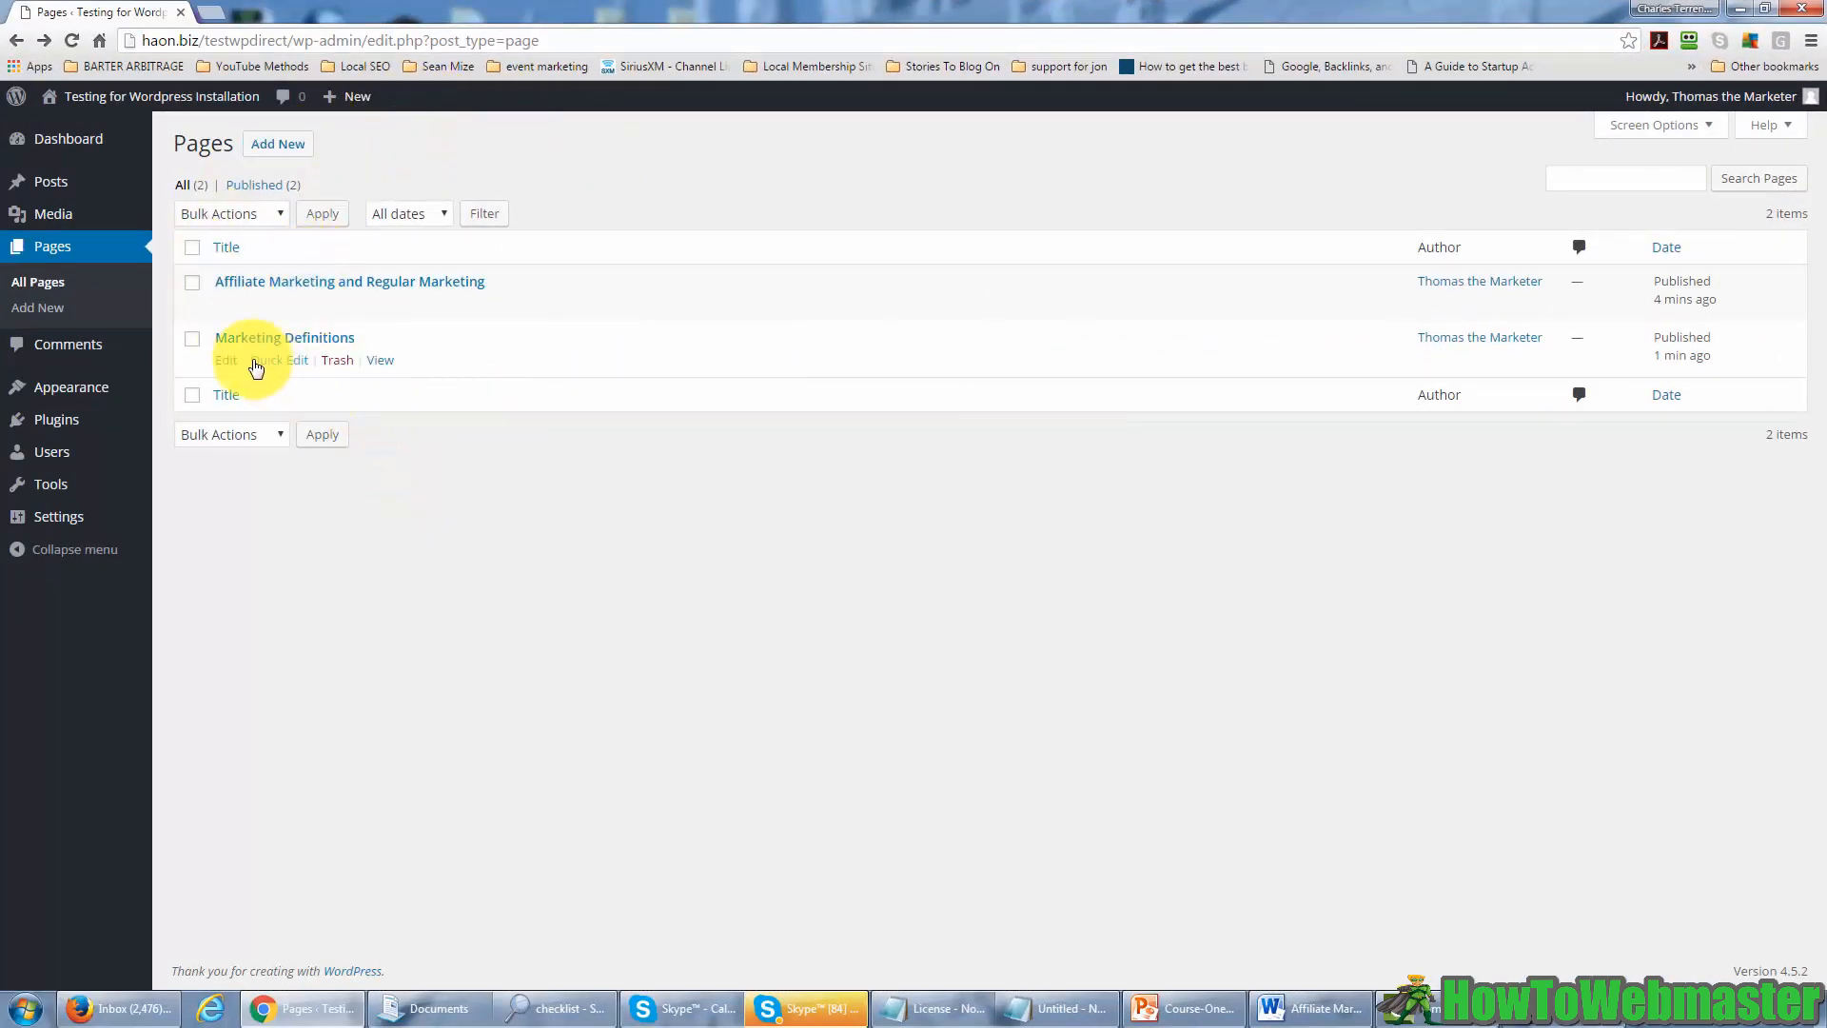
- Open the "Marketing Definitions" page for editing from the pages list and update it
mouse_move(237, 342)
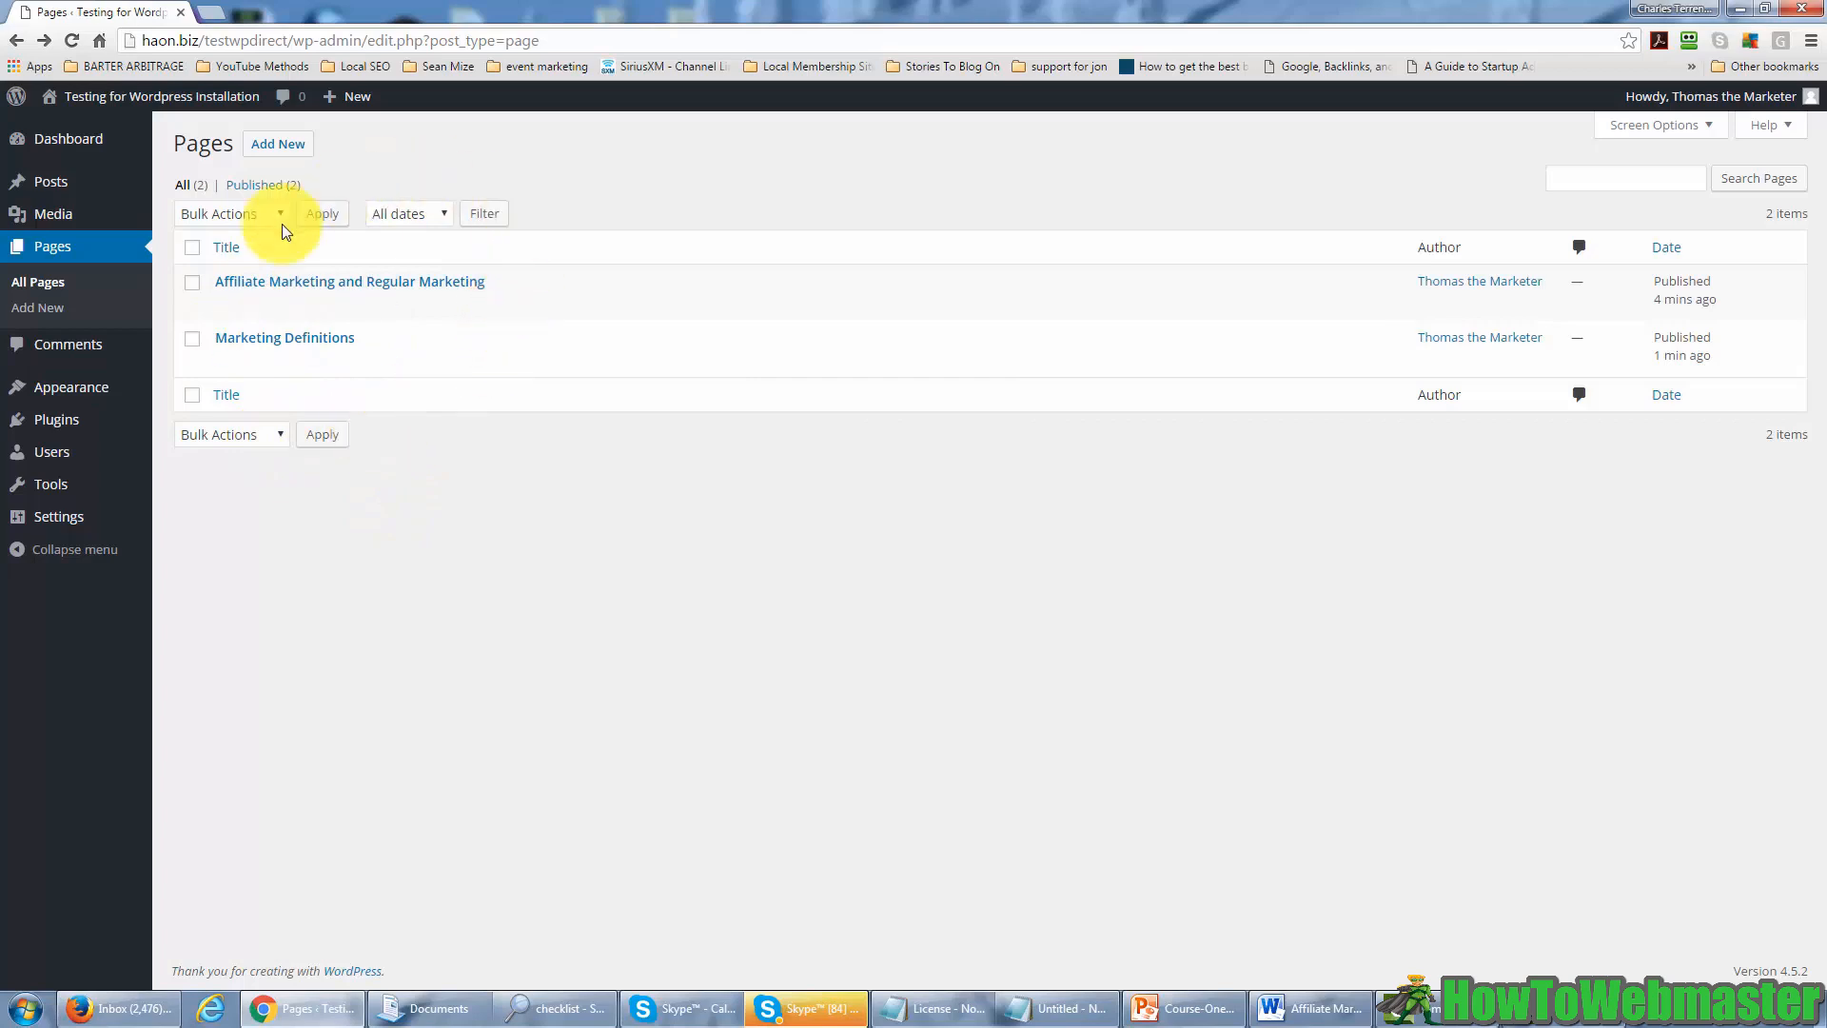
mouse_move(280, 318)
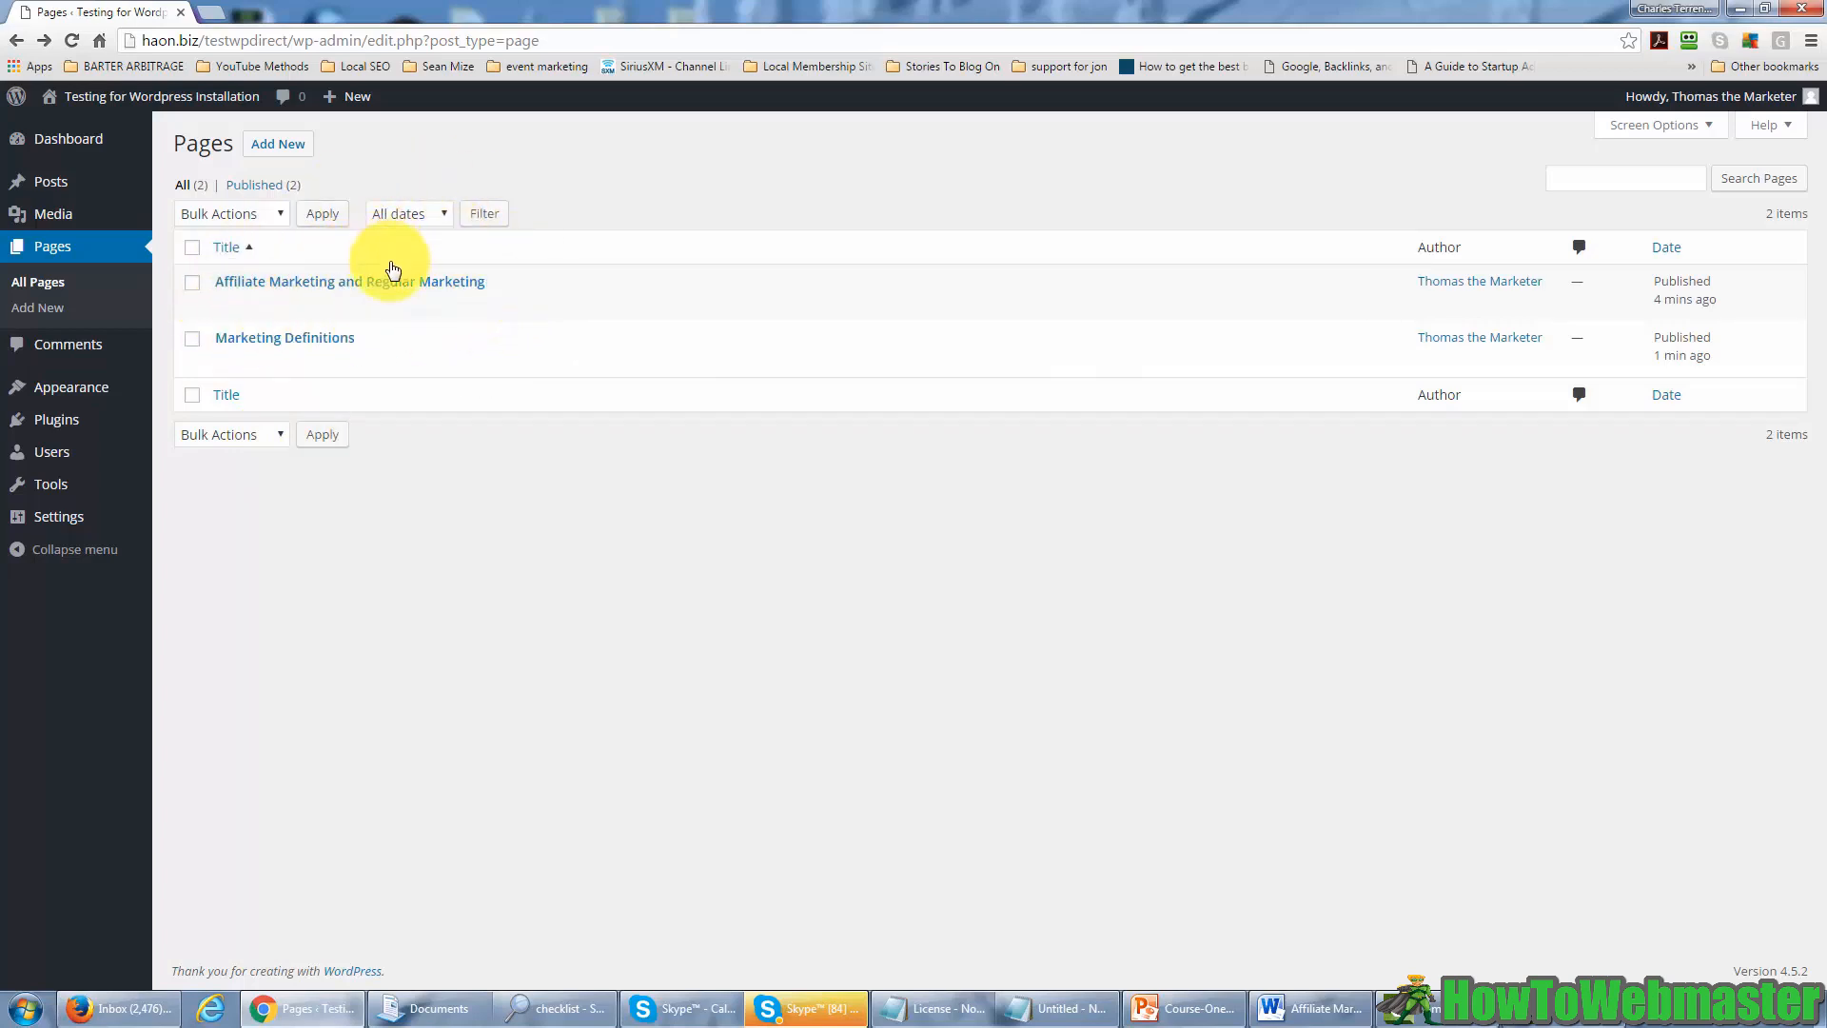
mouse_move(387, 360)
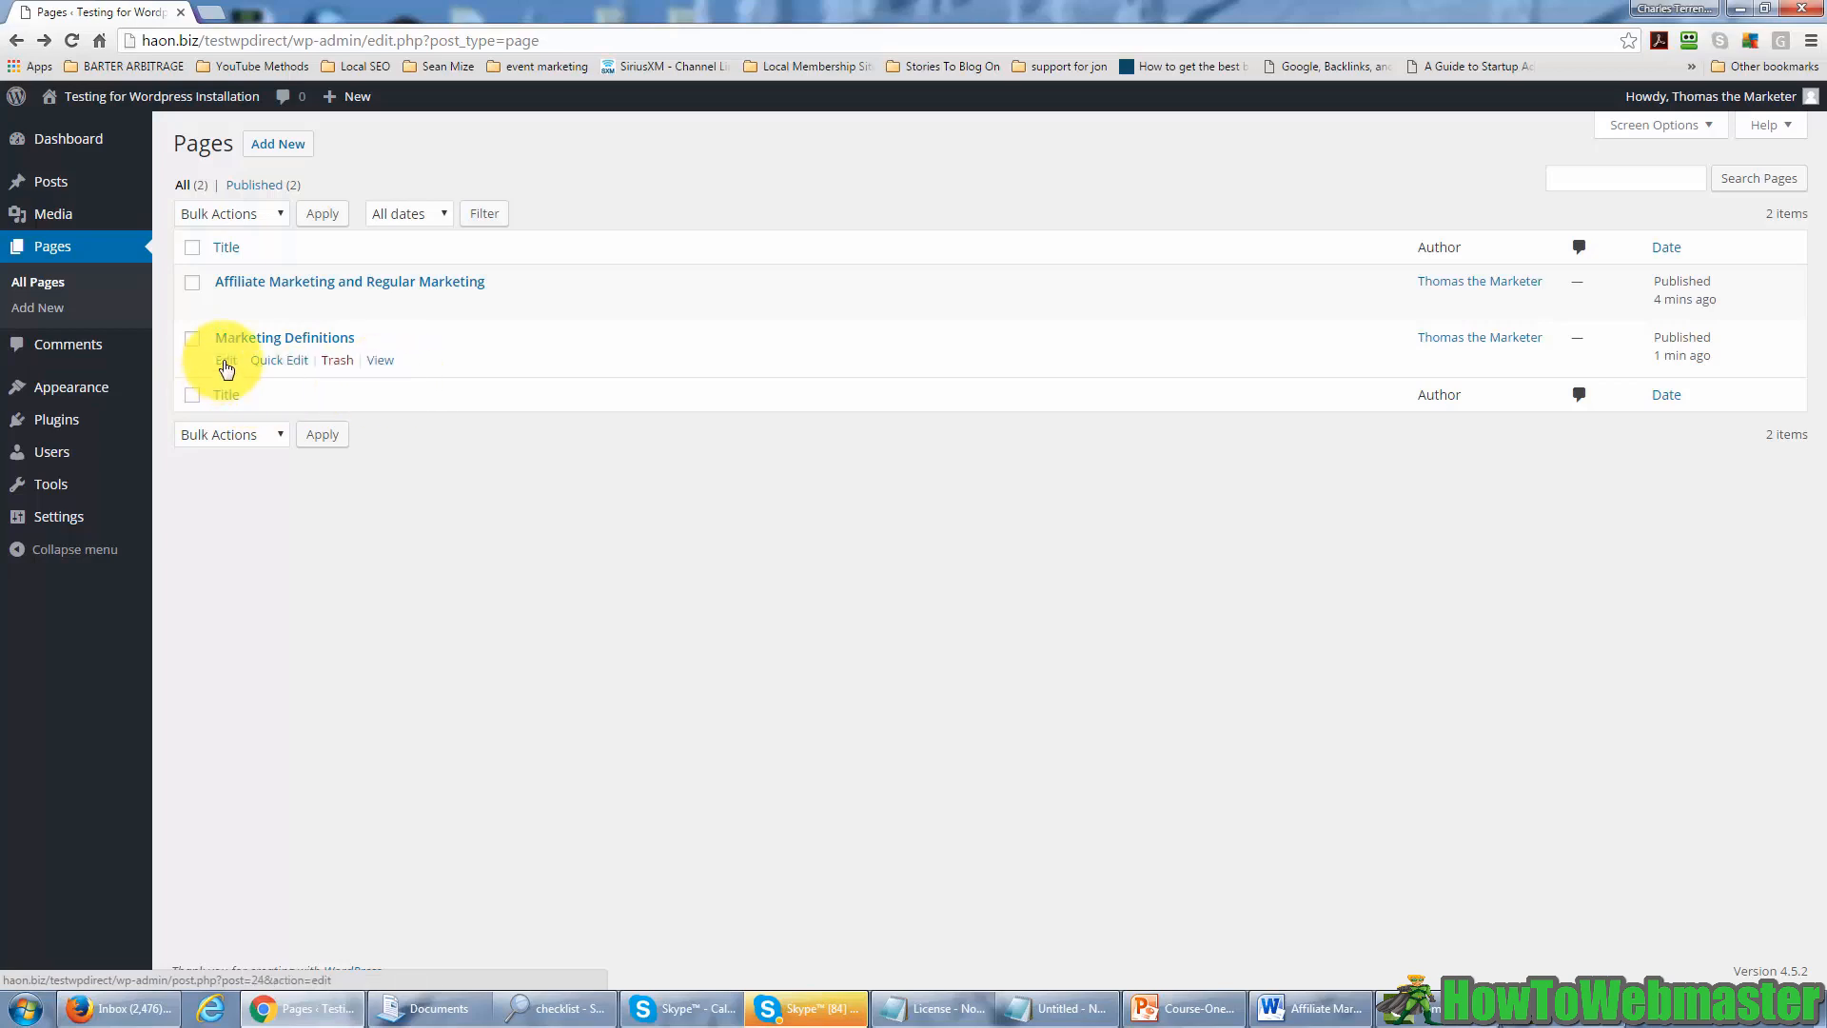
left_click(224, 363)
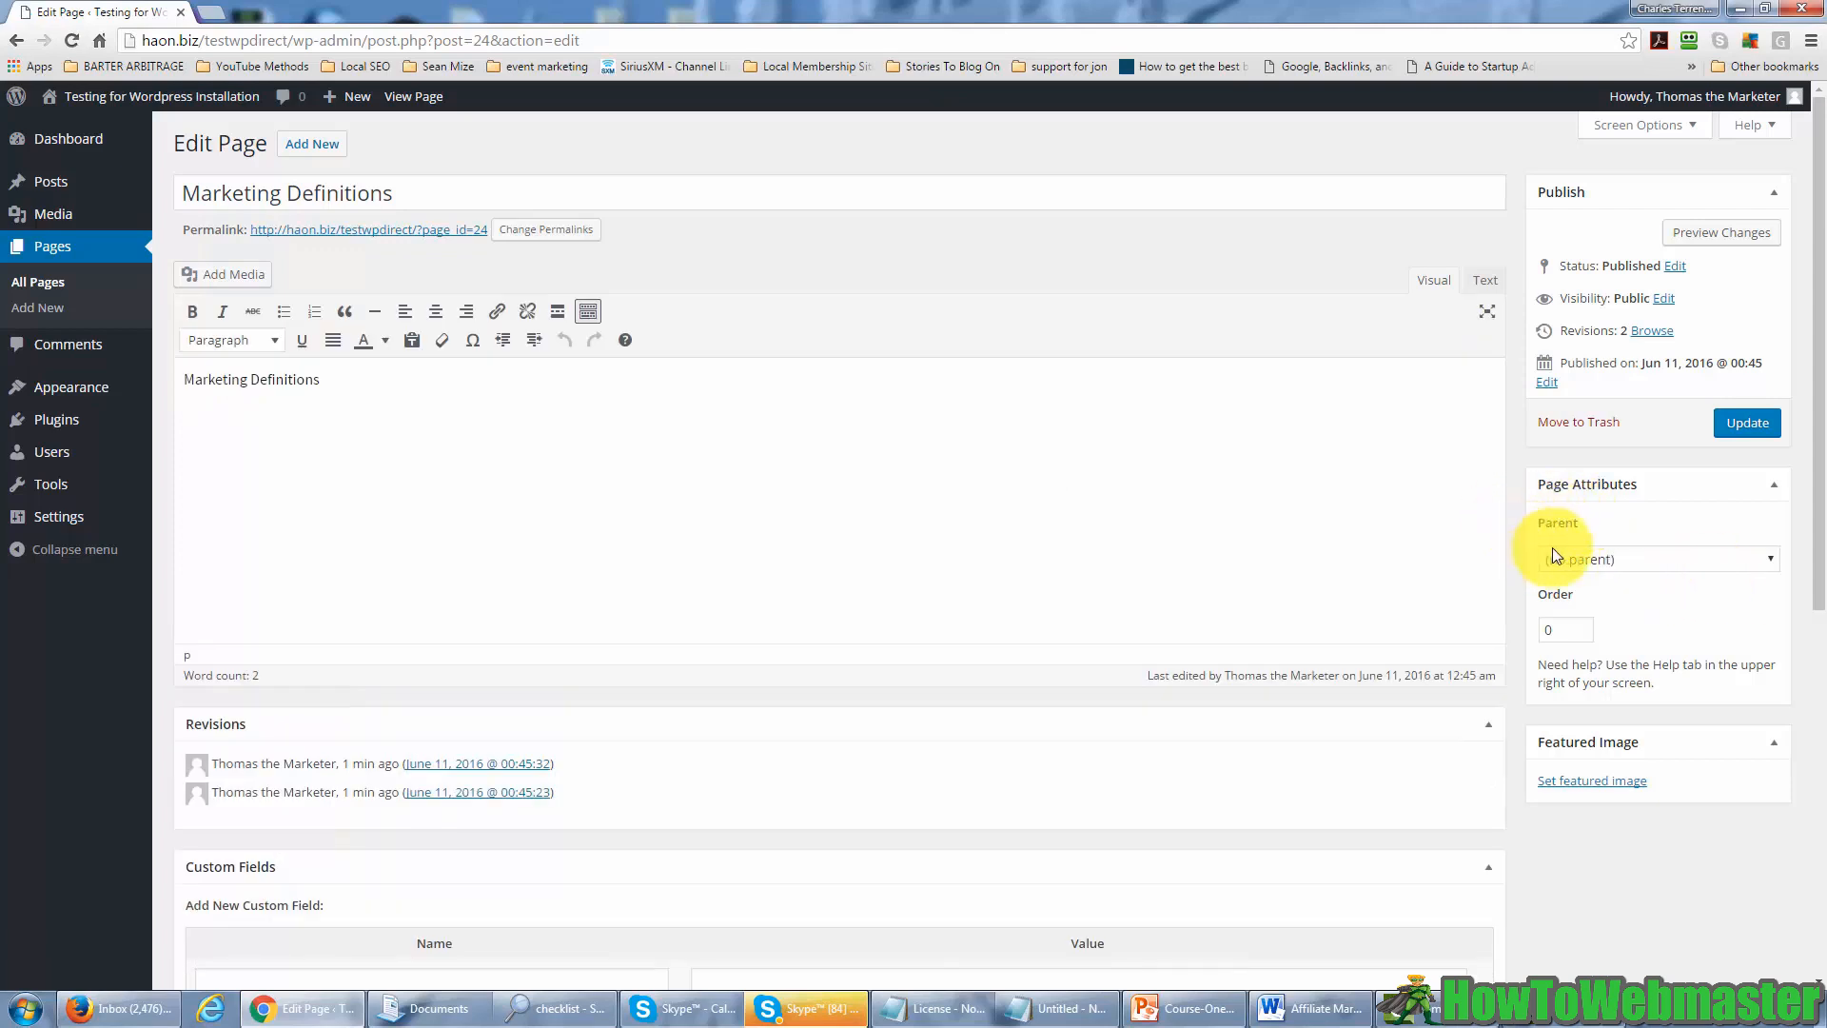
left_click(1727, 423)
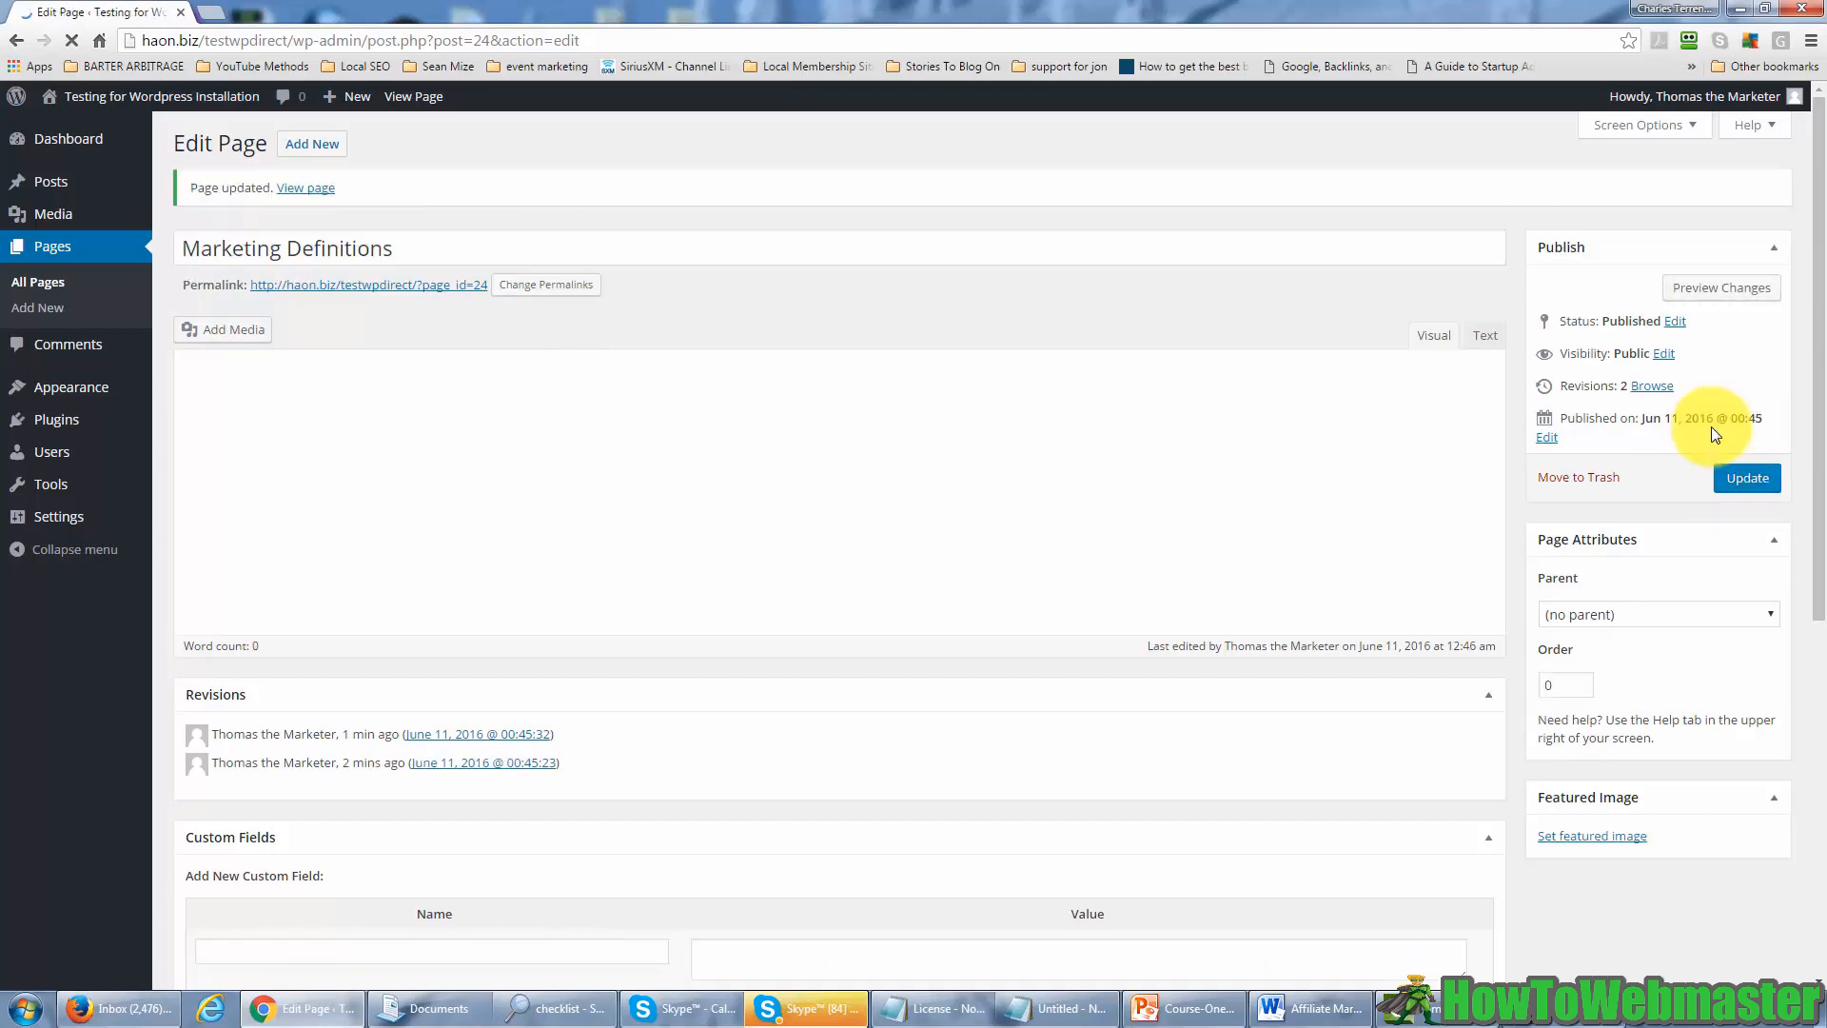
- Set "Marketing Definitions" as the parent of the "Affiliate Marketing and Regular Marketing" page and update the page
left_click(47, 283)
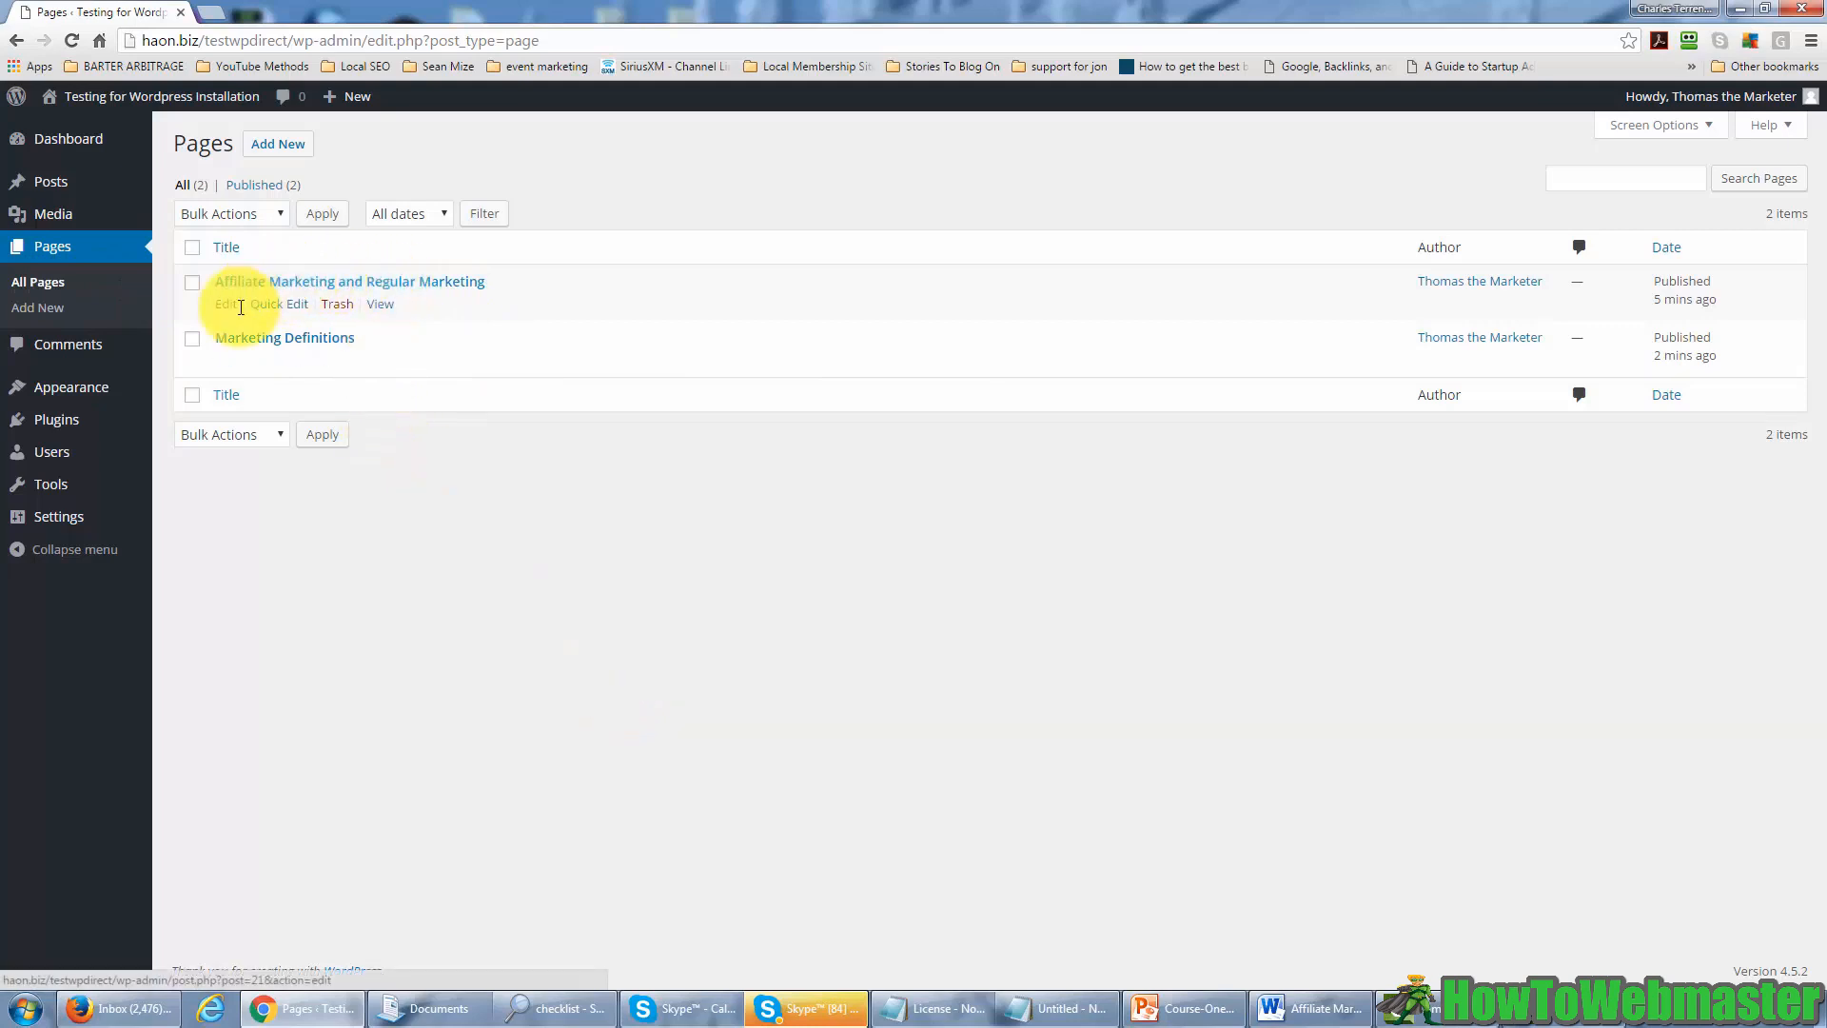
left_click(226, 305)
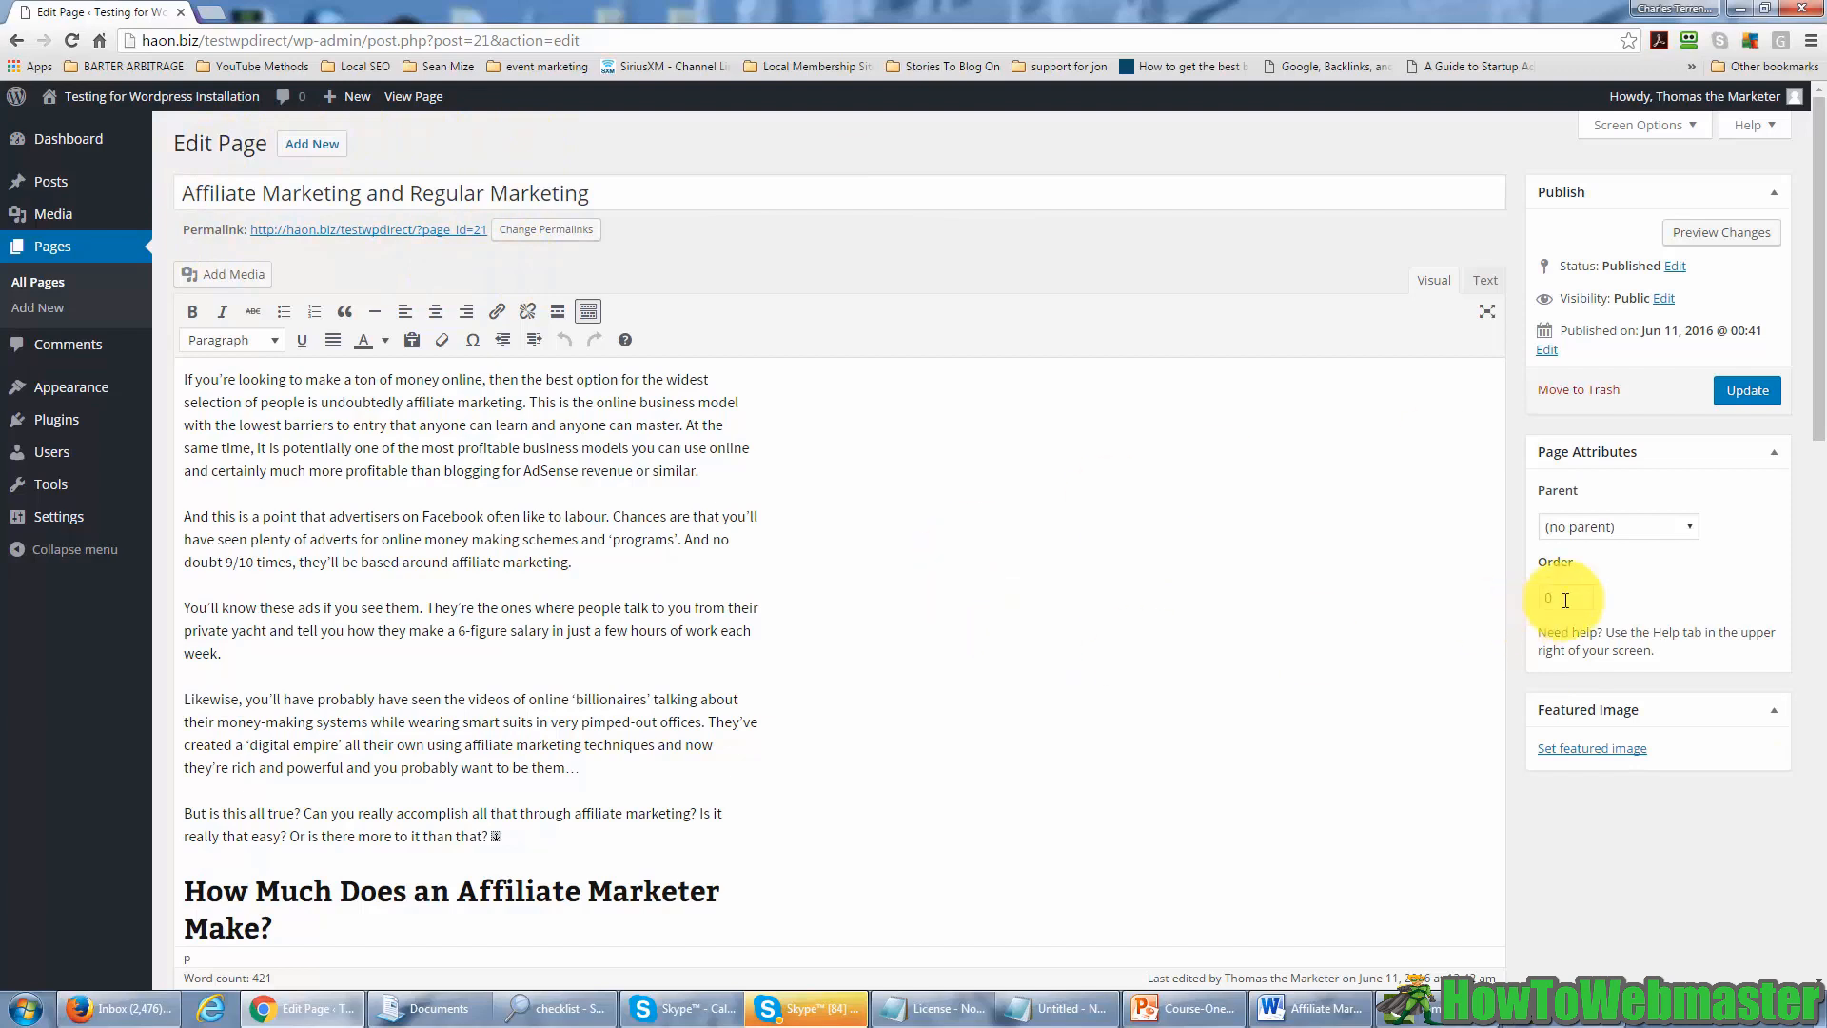
left_click(1664, 534)
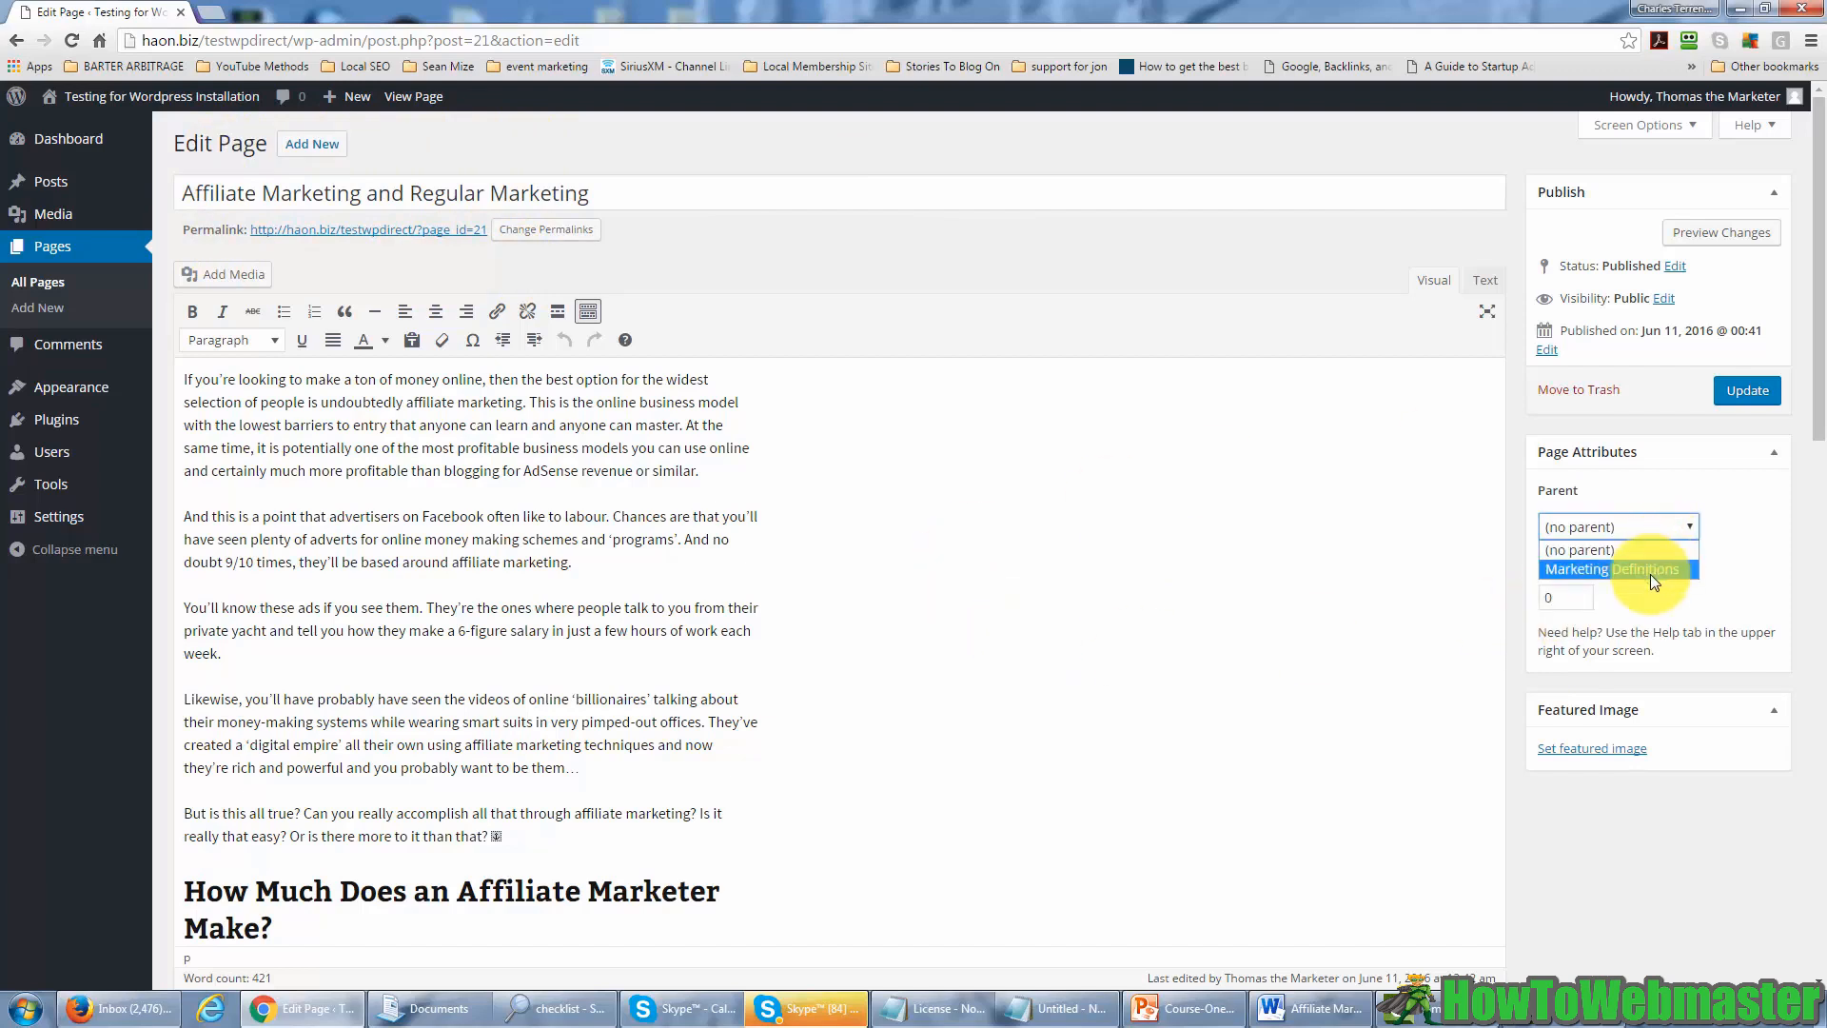
left_click(1651, 569)
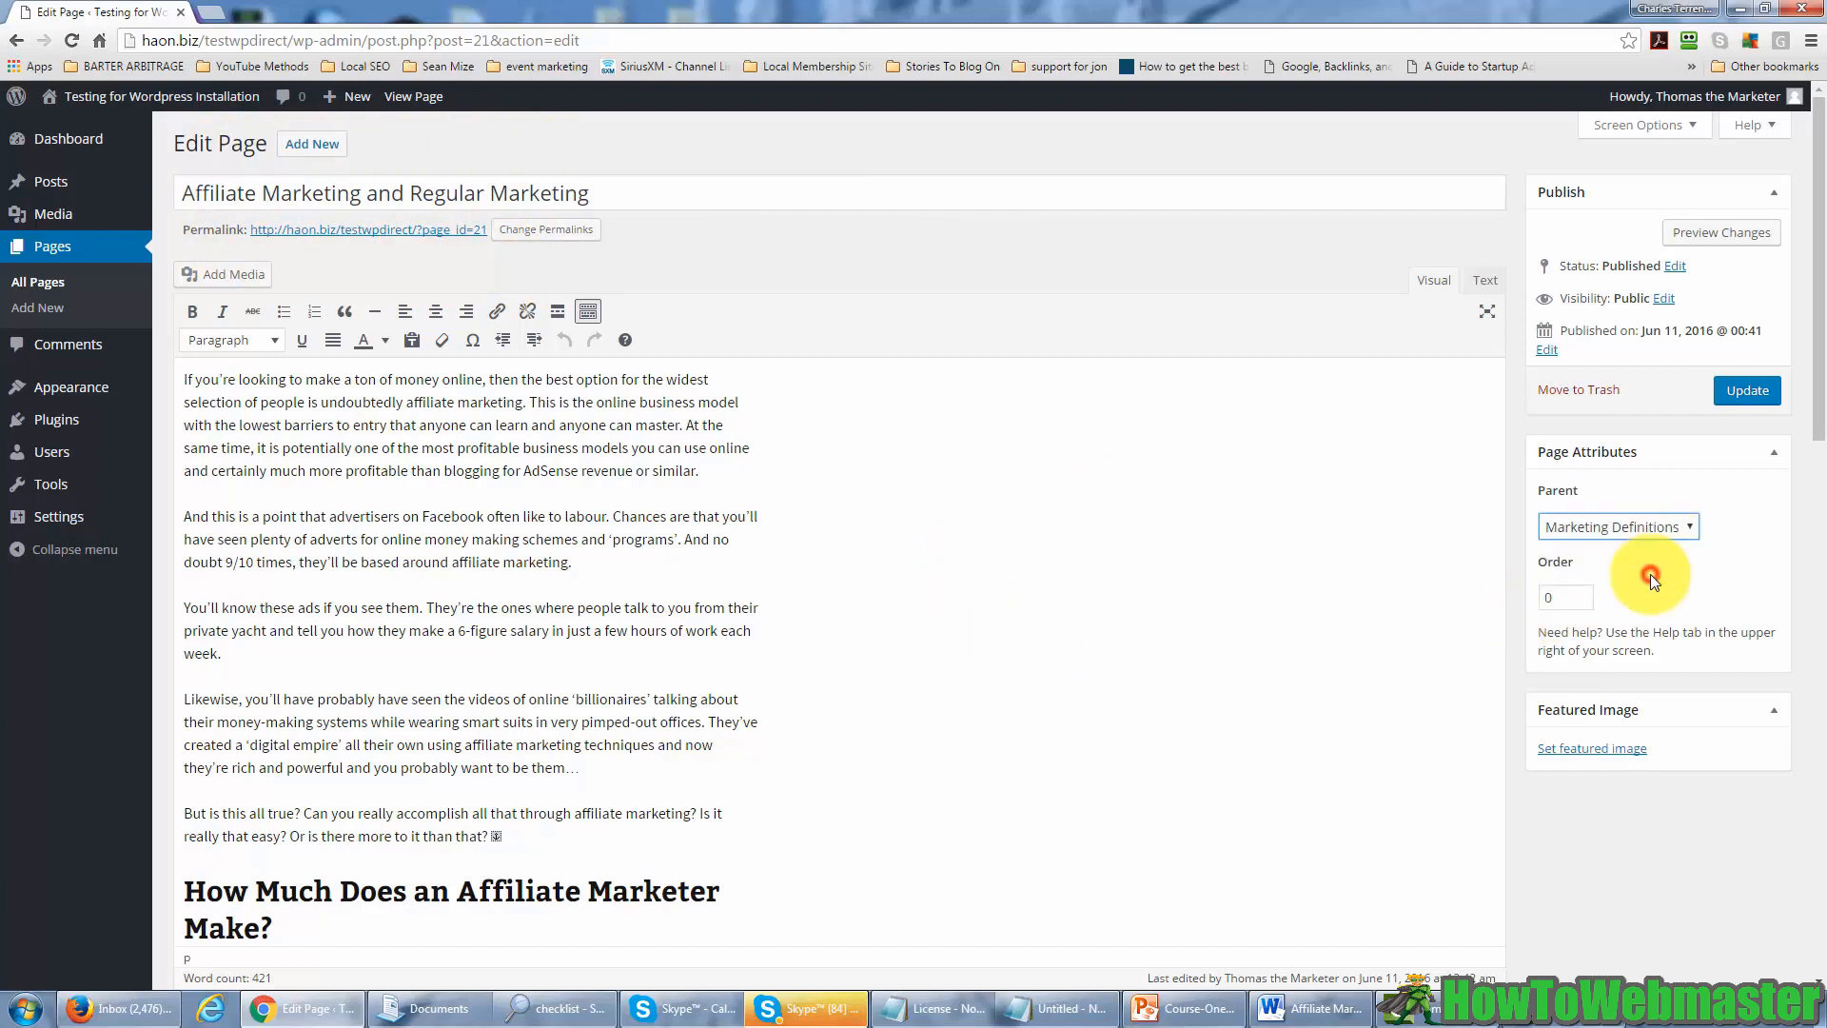
left_click(1729, 398)
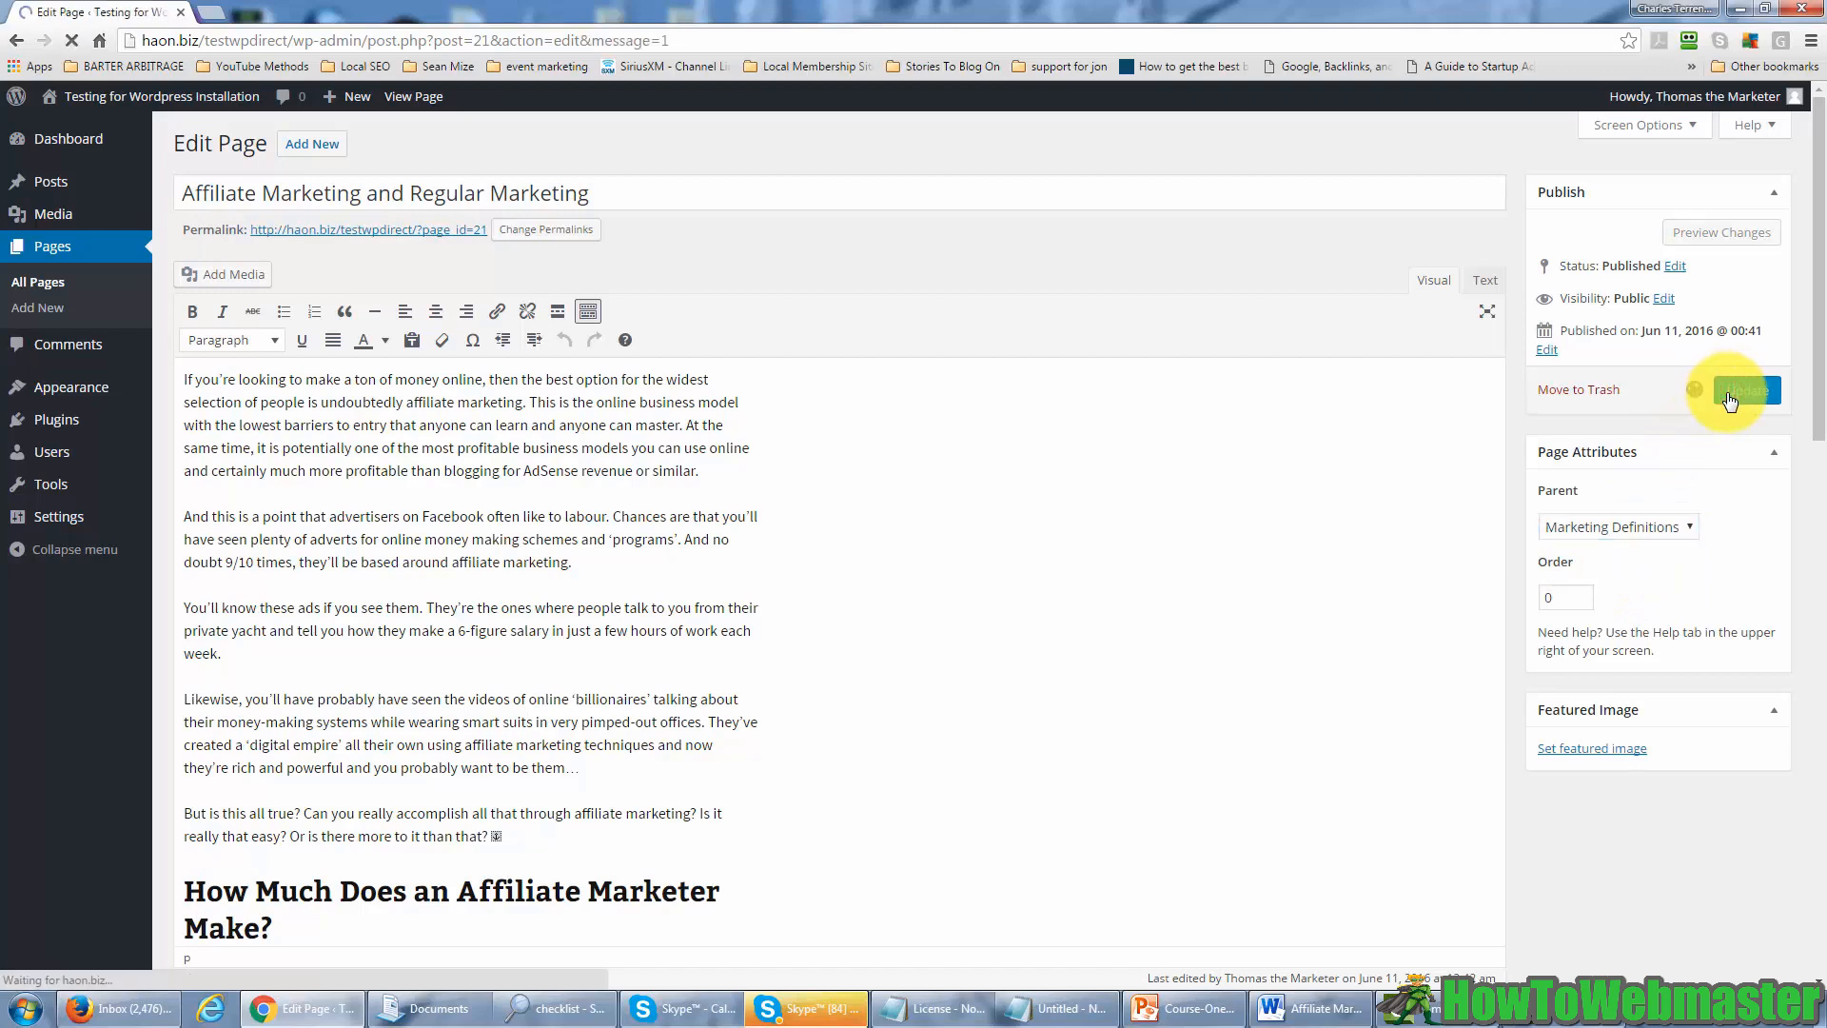
scroll(1447, 428, "down", 2)
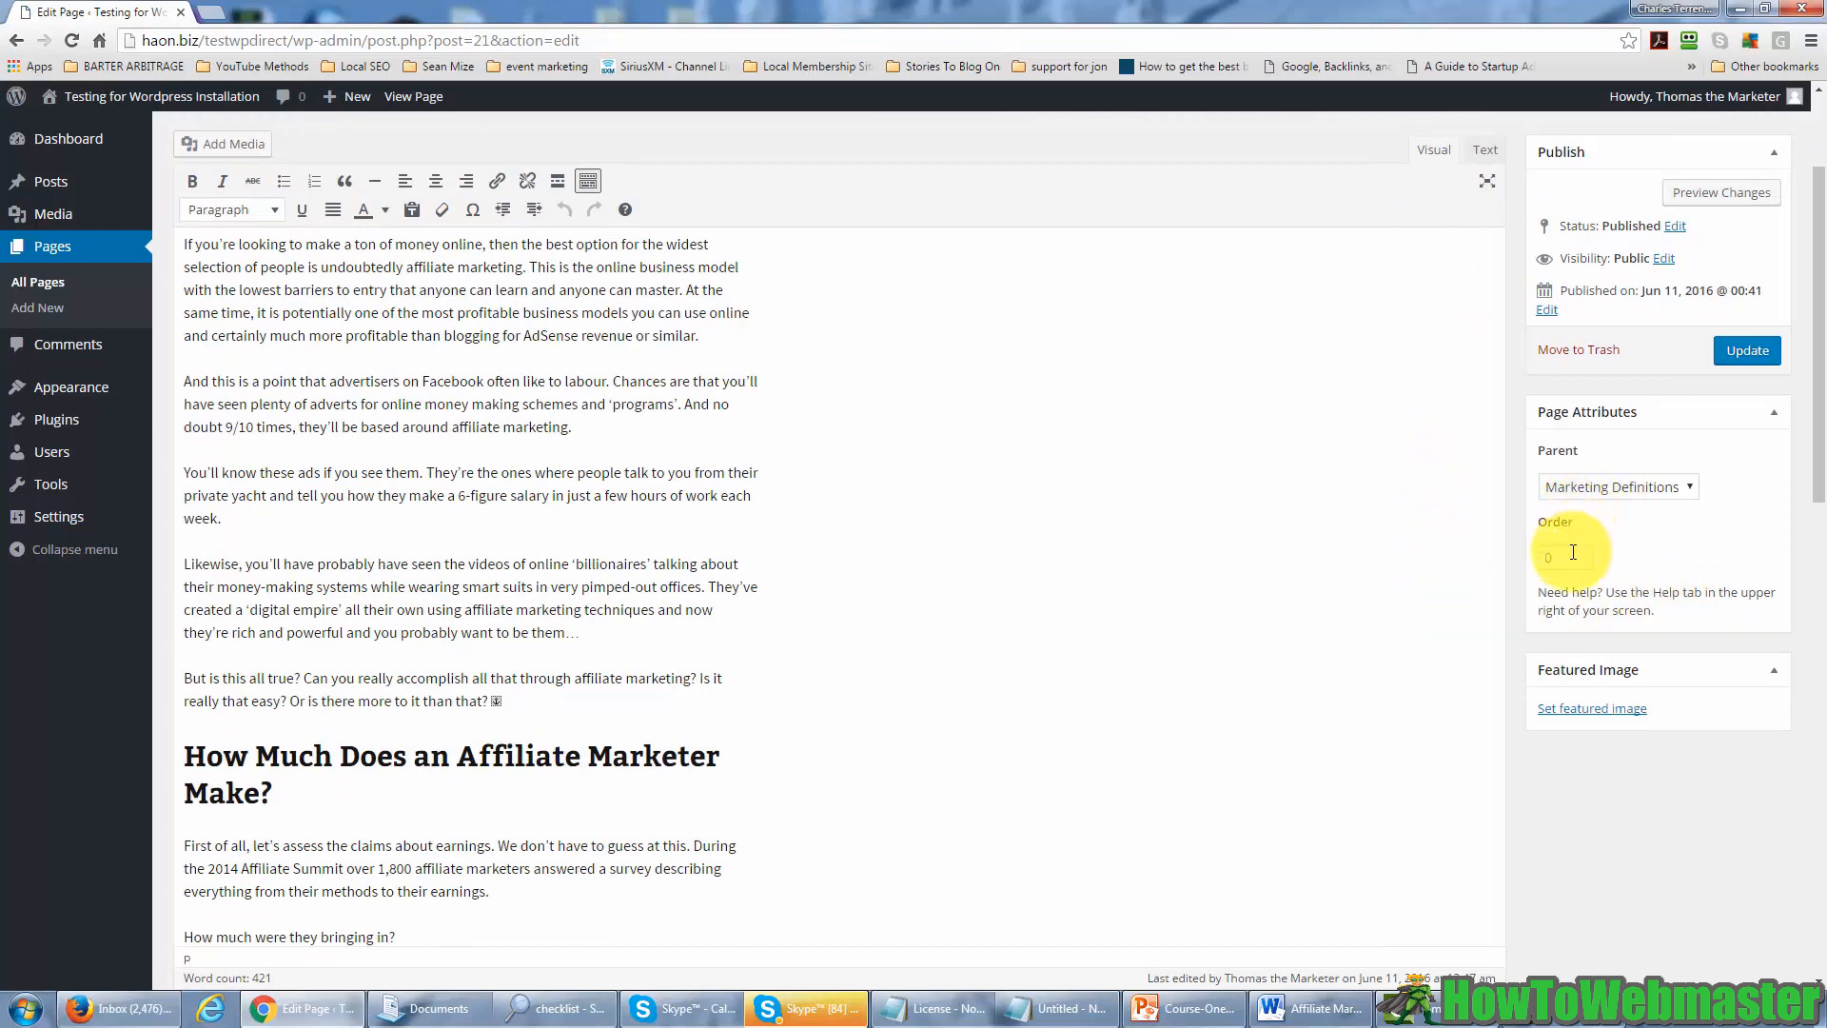
scroll(804, 469, "up", 2)
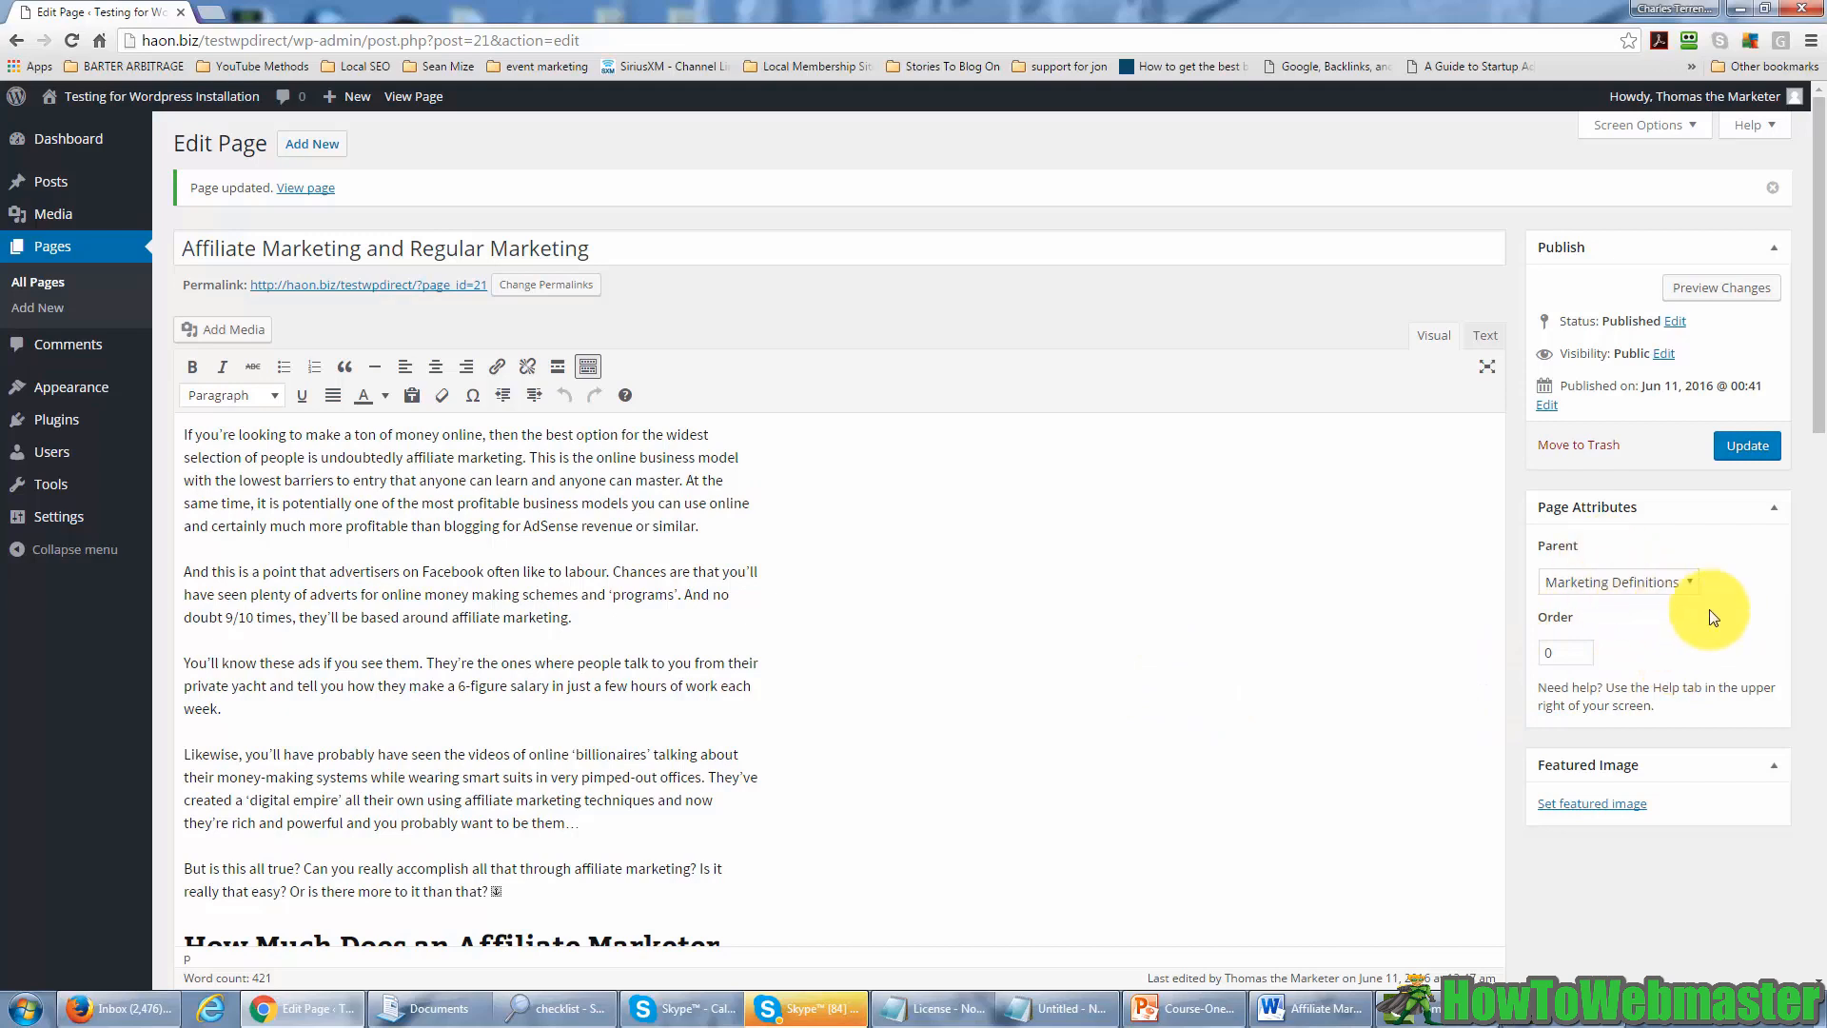
left_click(1213, 757)
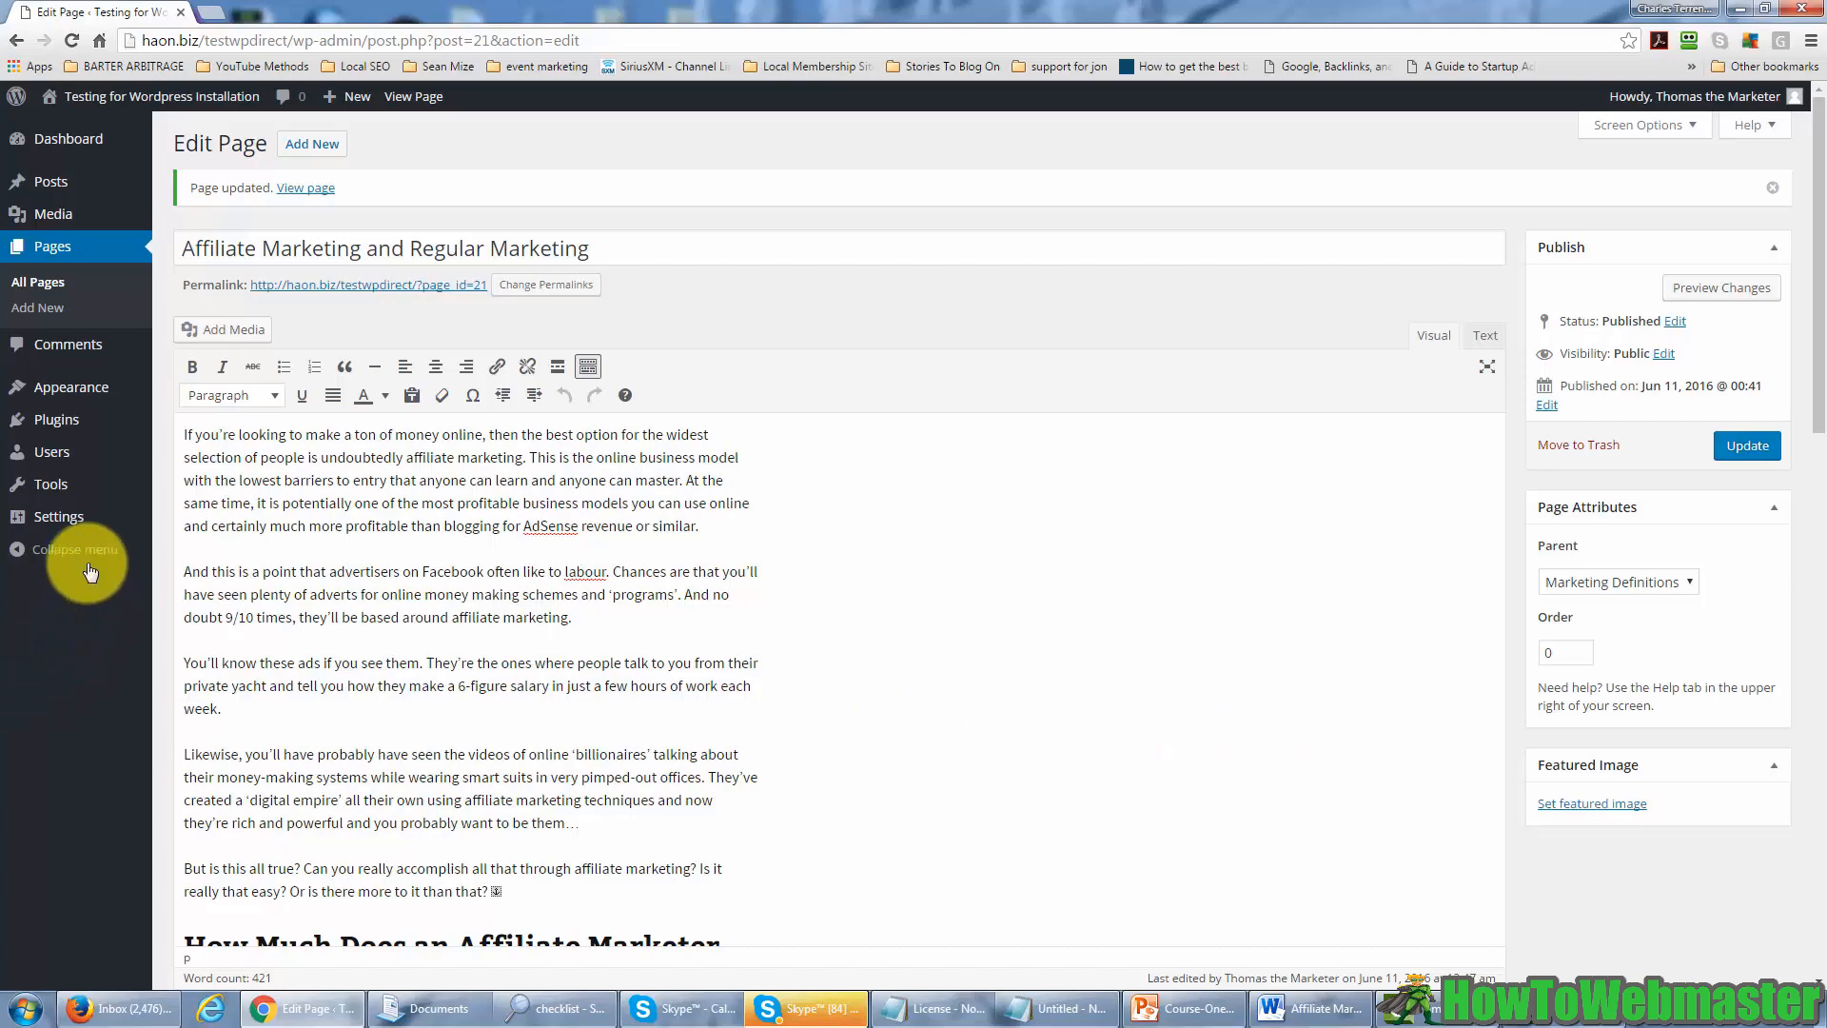
- Set the static page "Affiliate Marketing and Regular Marketing" as the site's front page, save the settings and view the live site
left_click(71, 526)
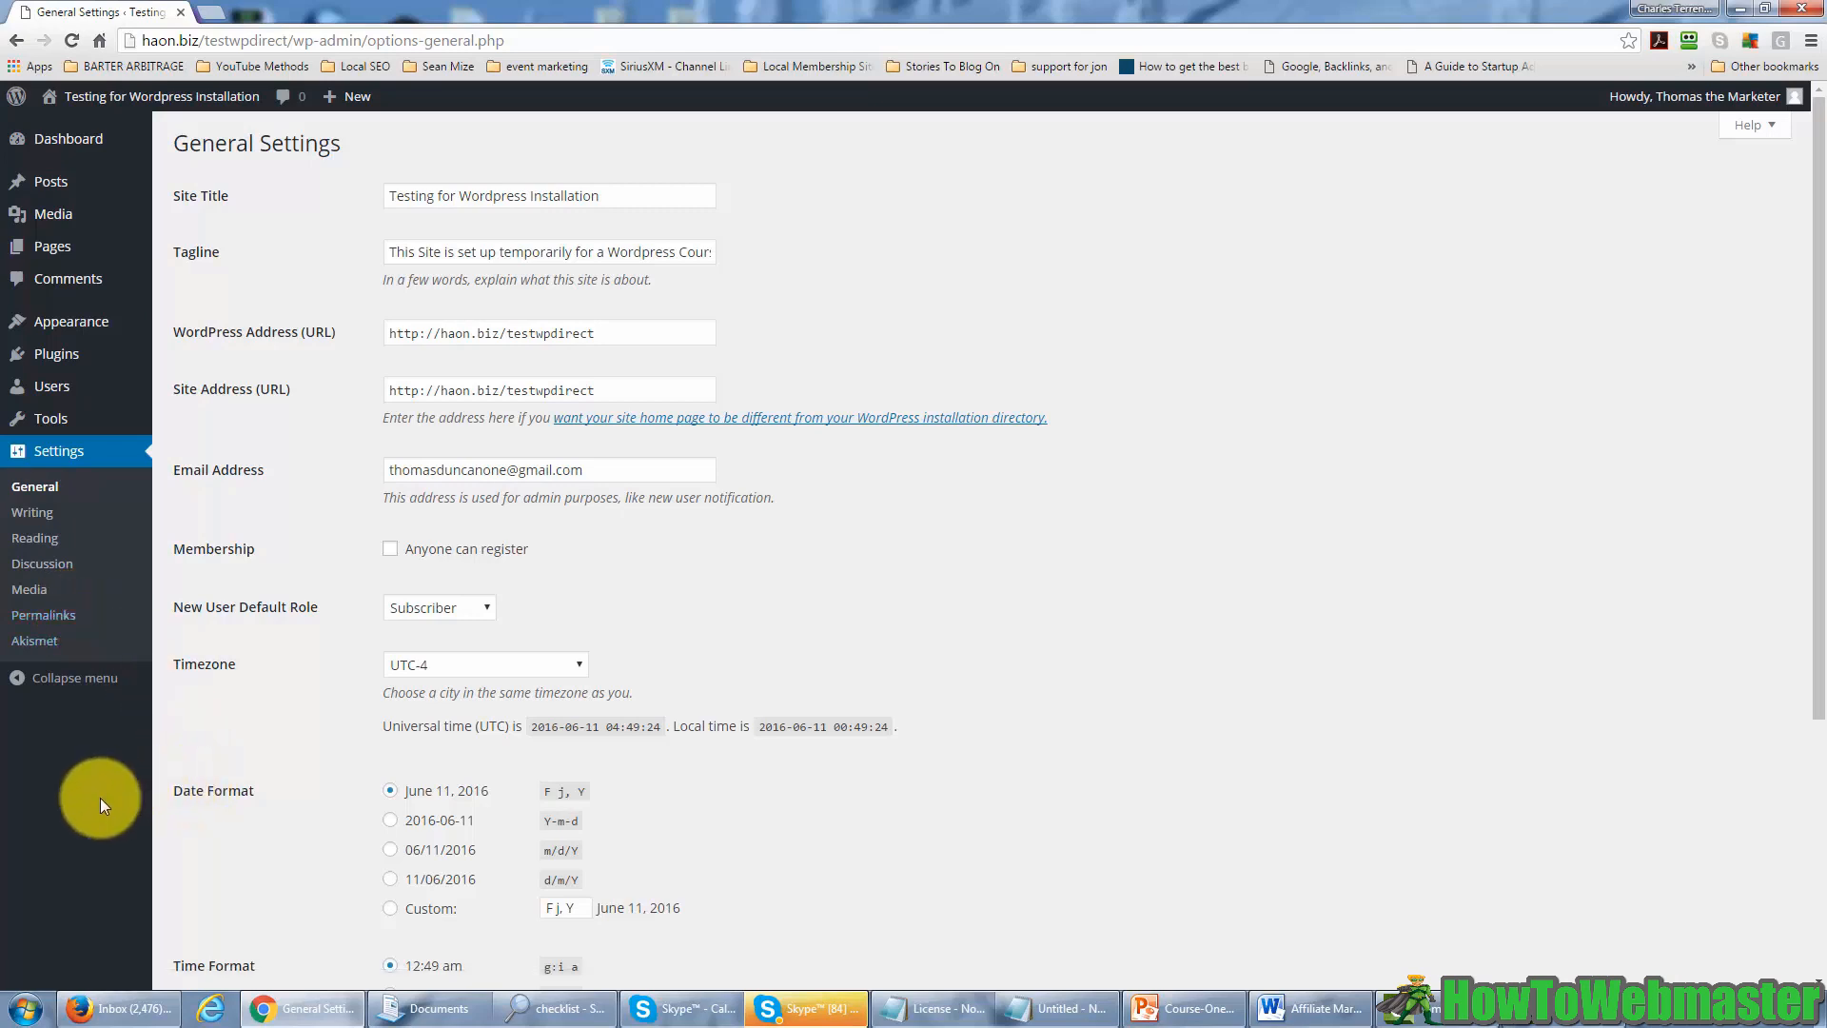
left_click(40, 539)
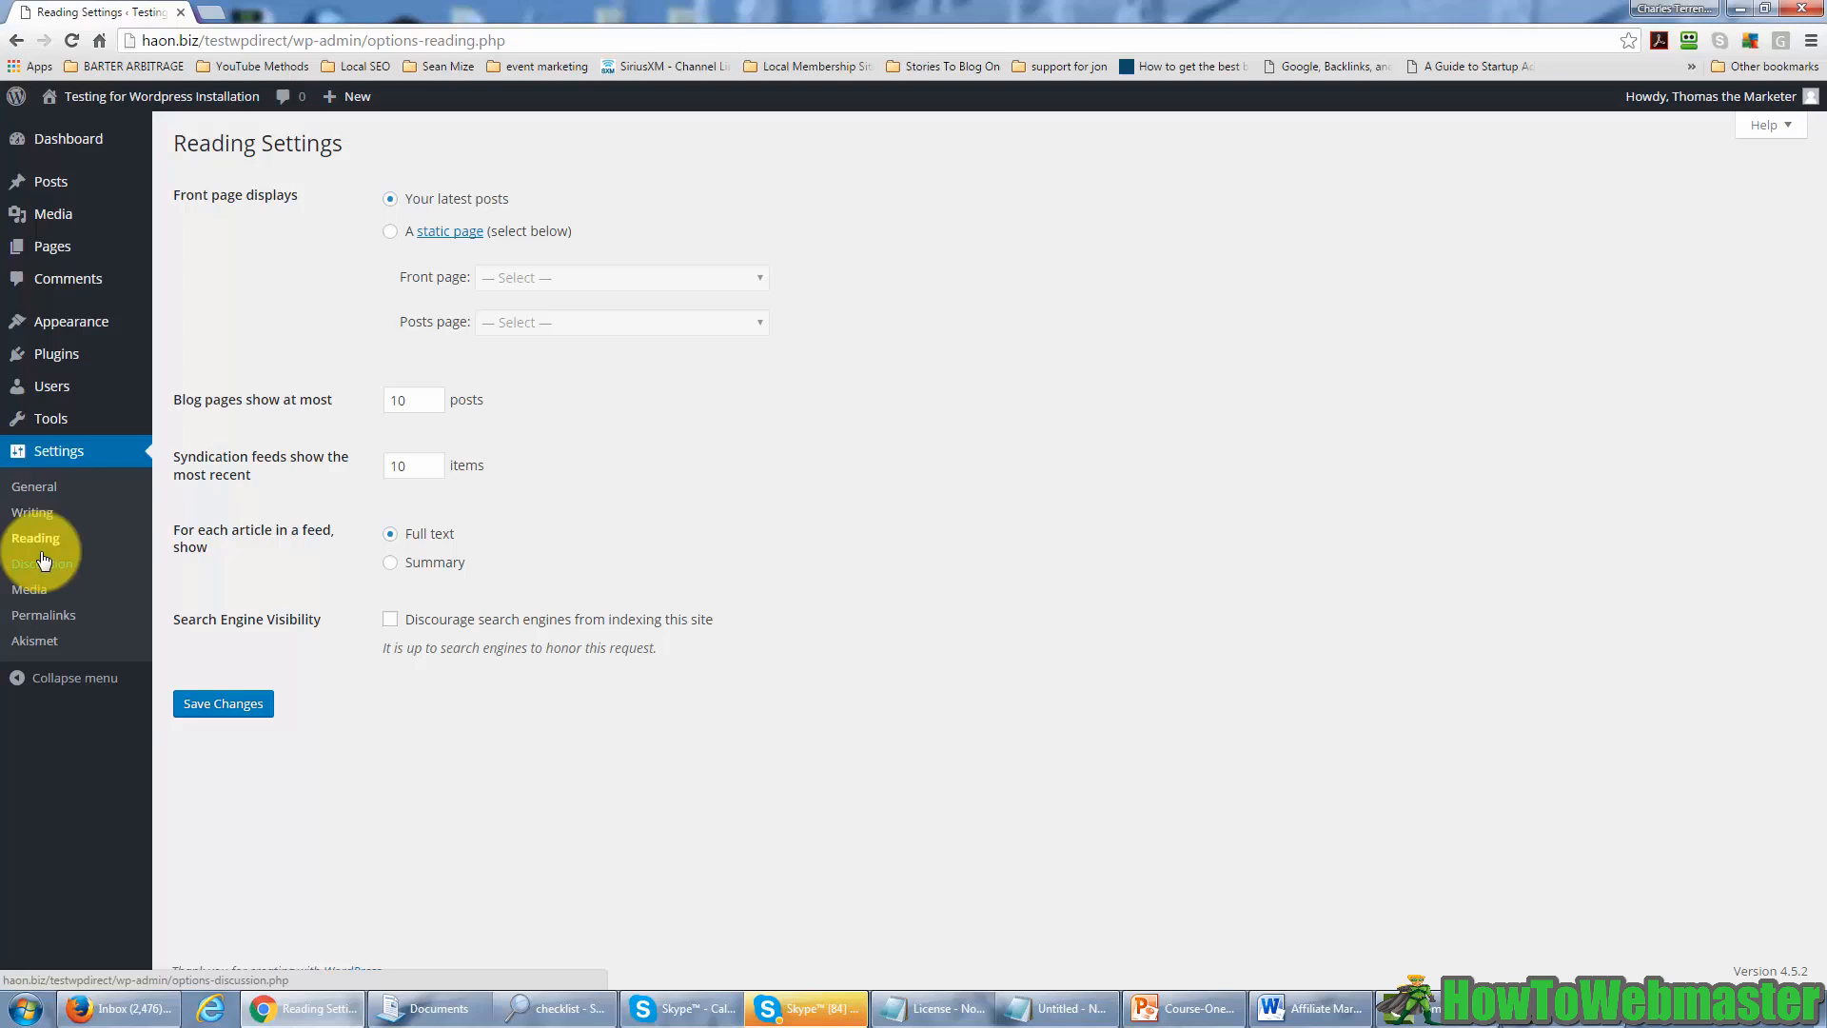
left_click(390, 232)
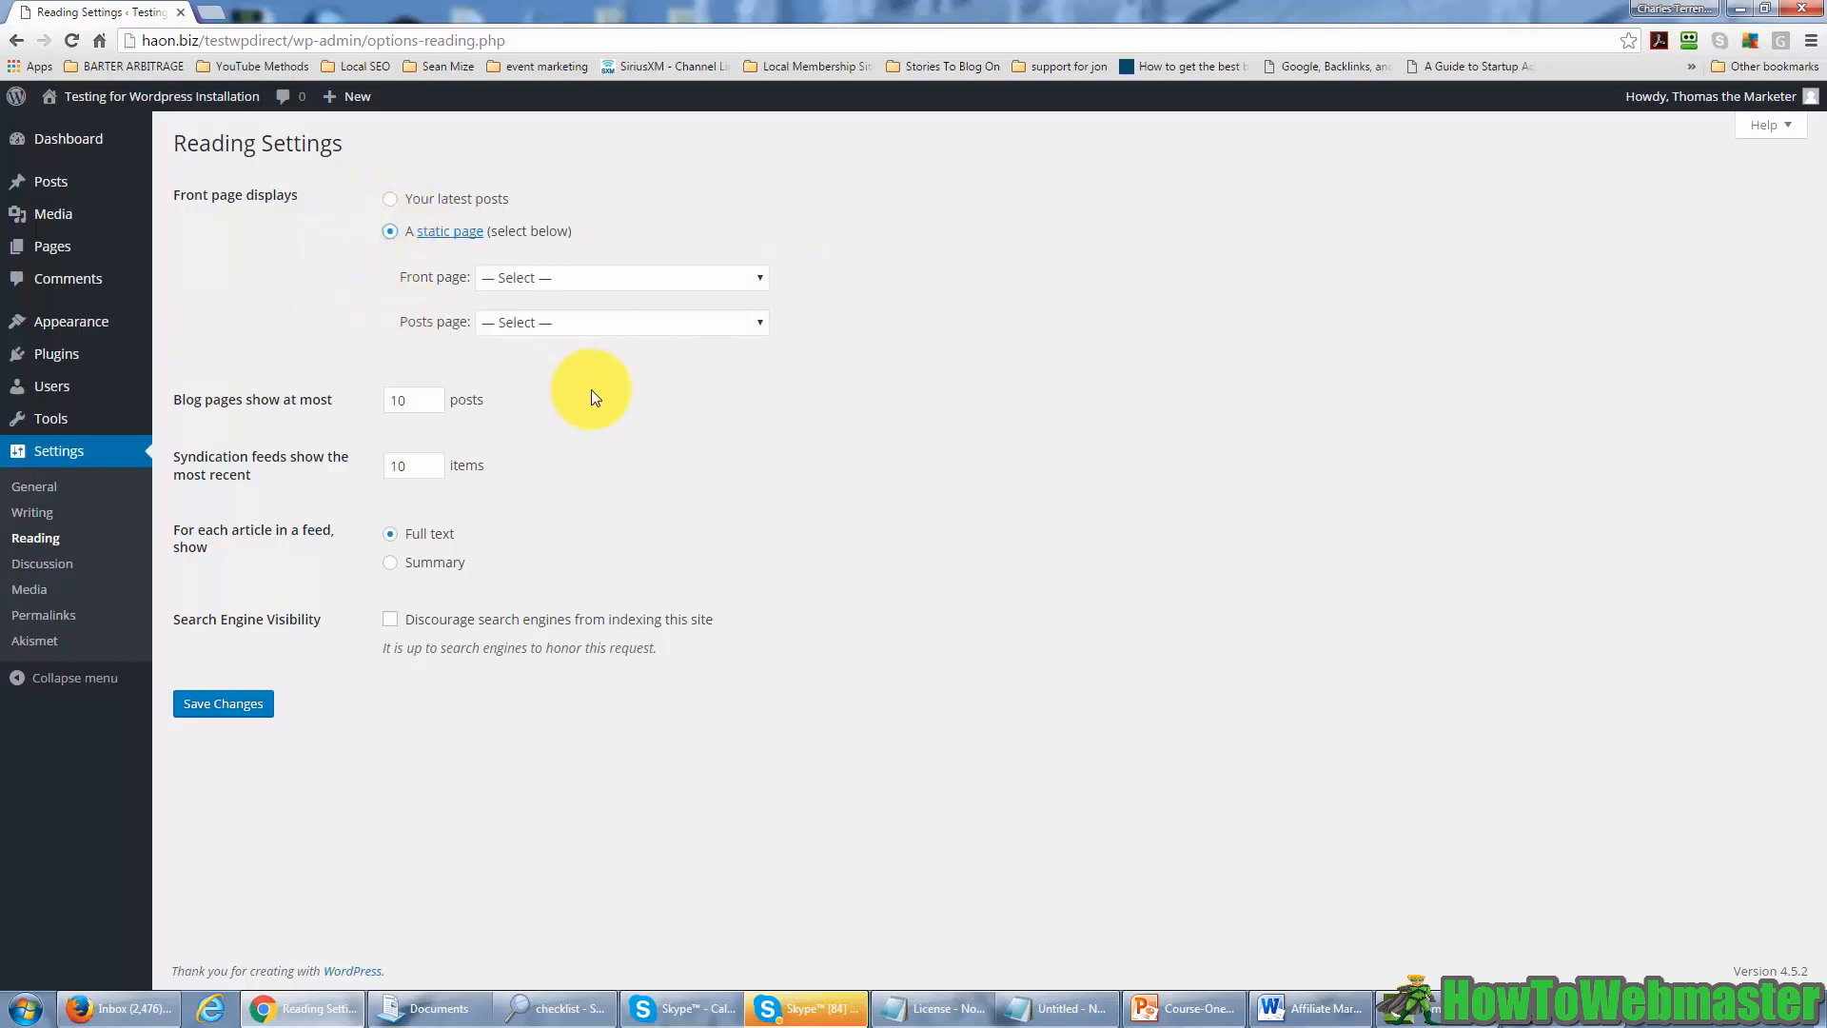
left_click(756, 276)
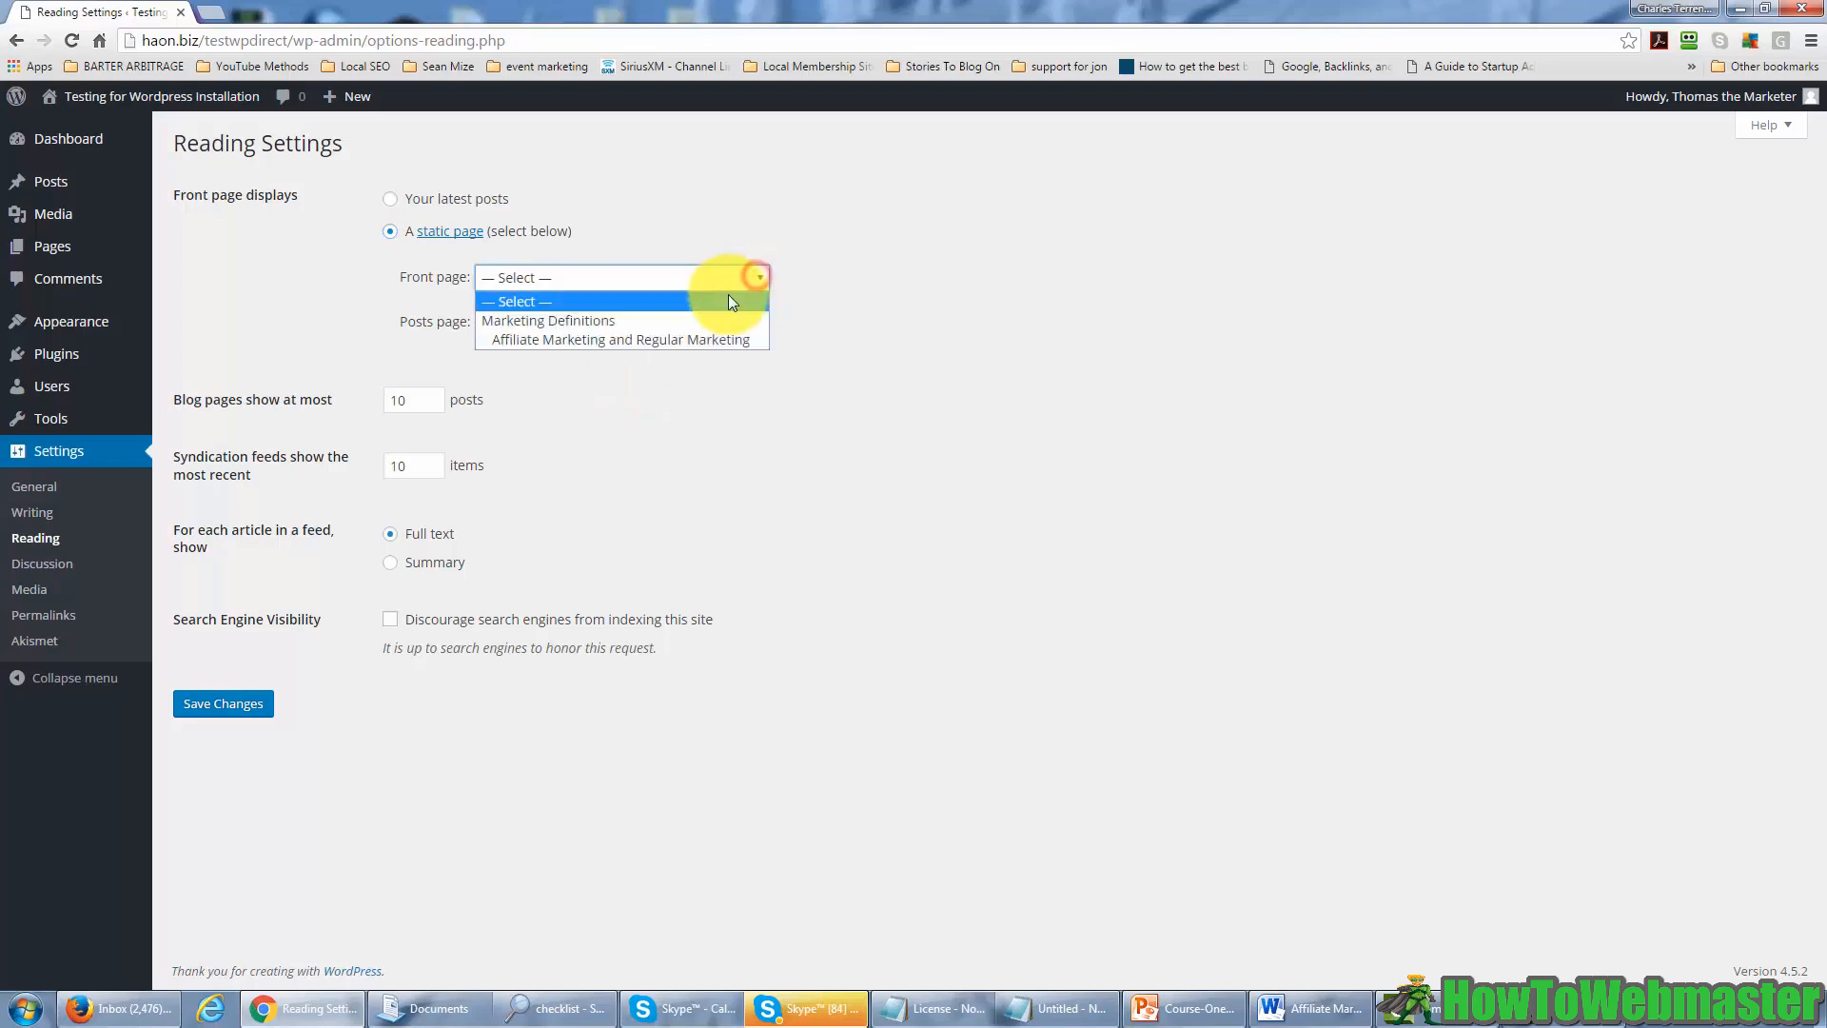
left_click(704, 339)
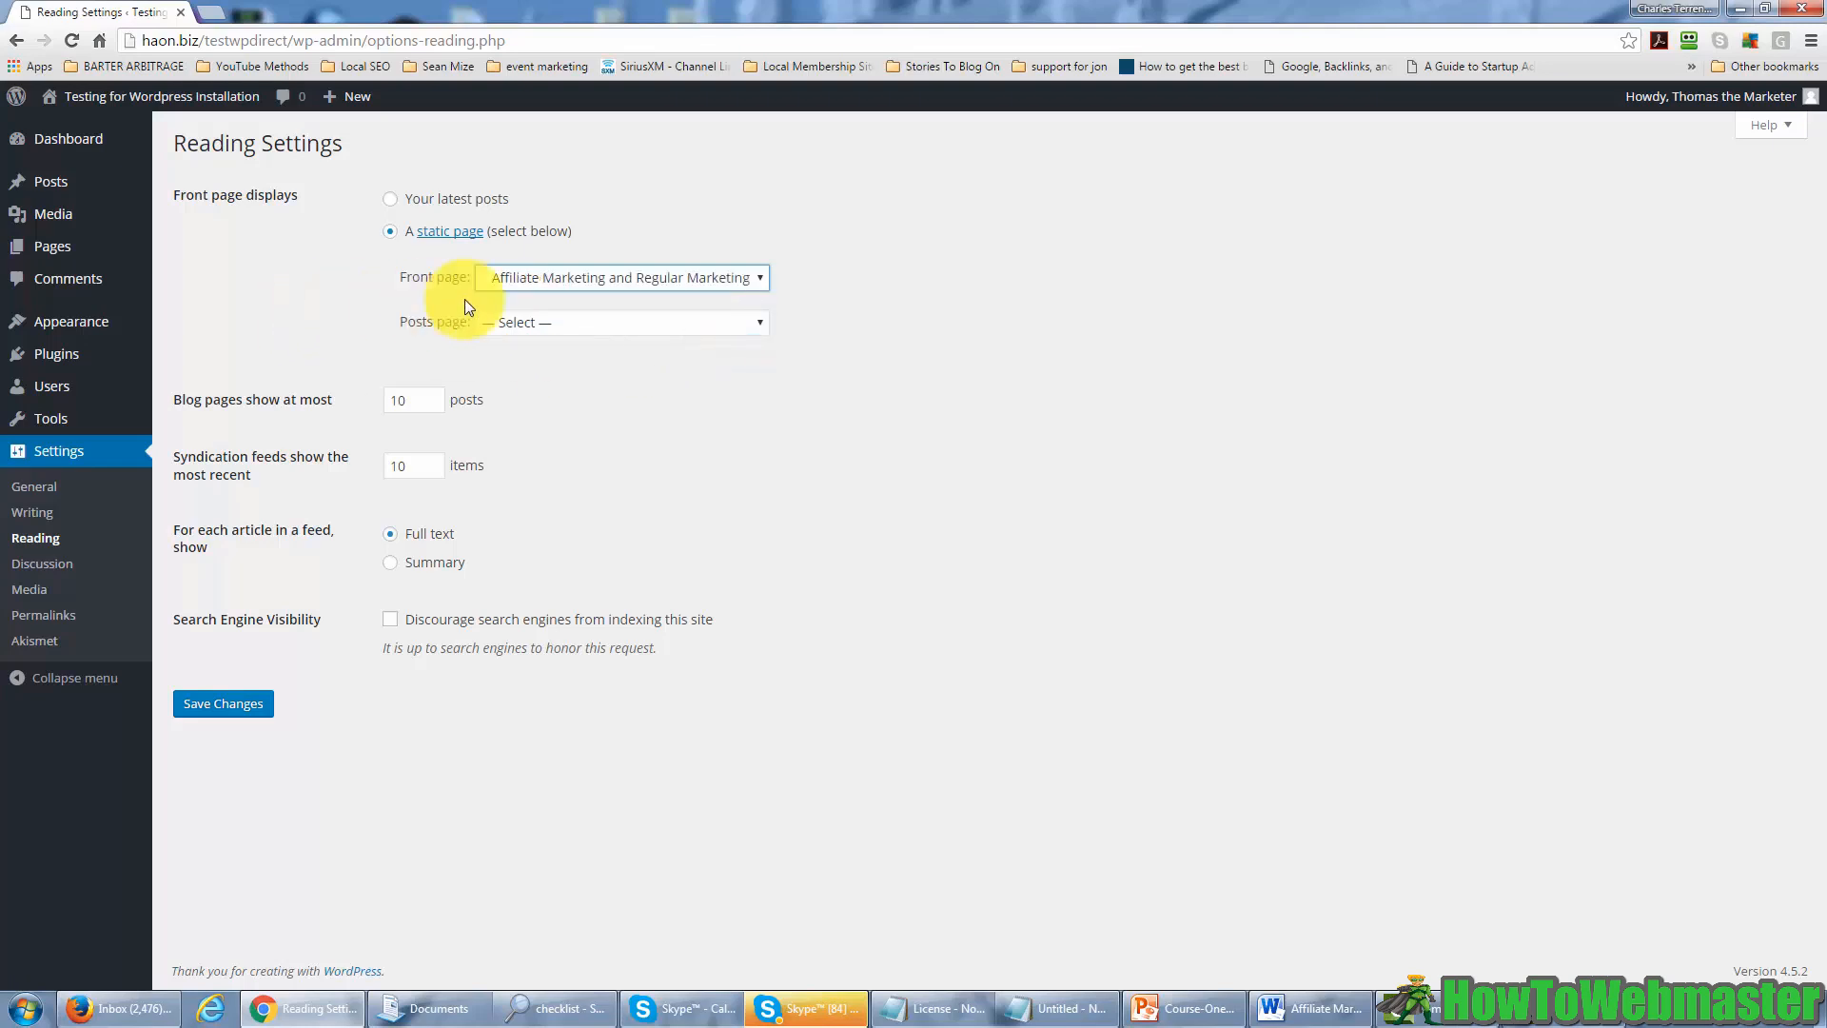
left_click(227, 715)
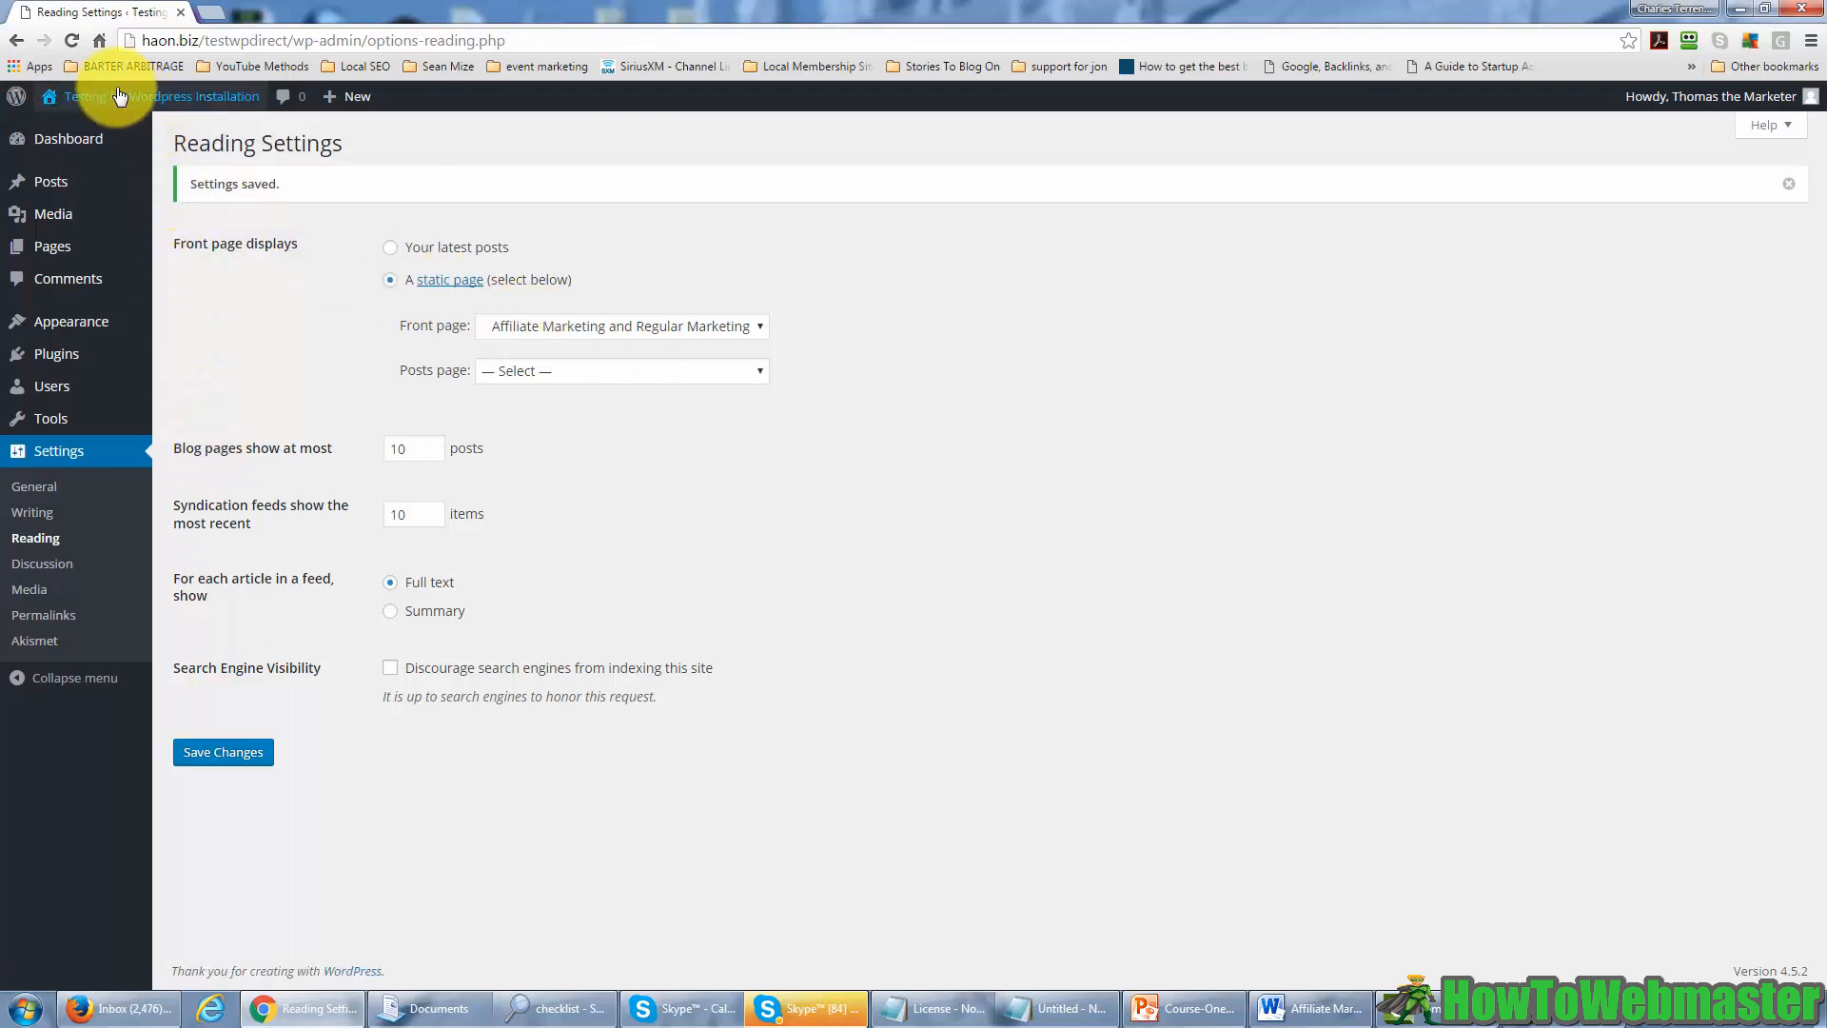
left_click(72, 129)
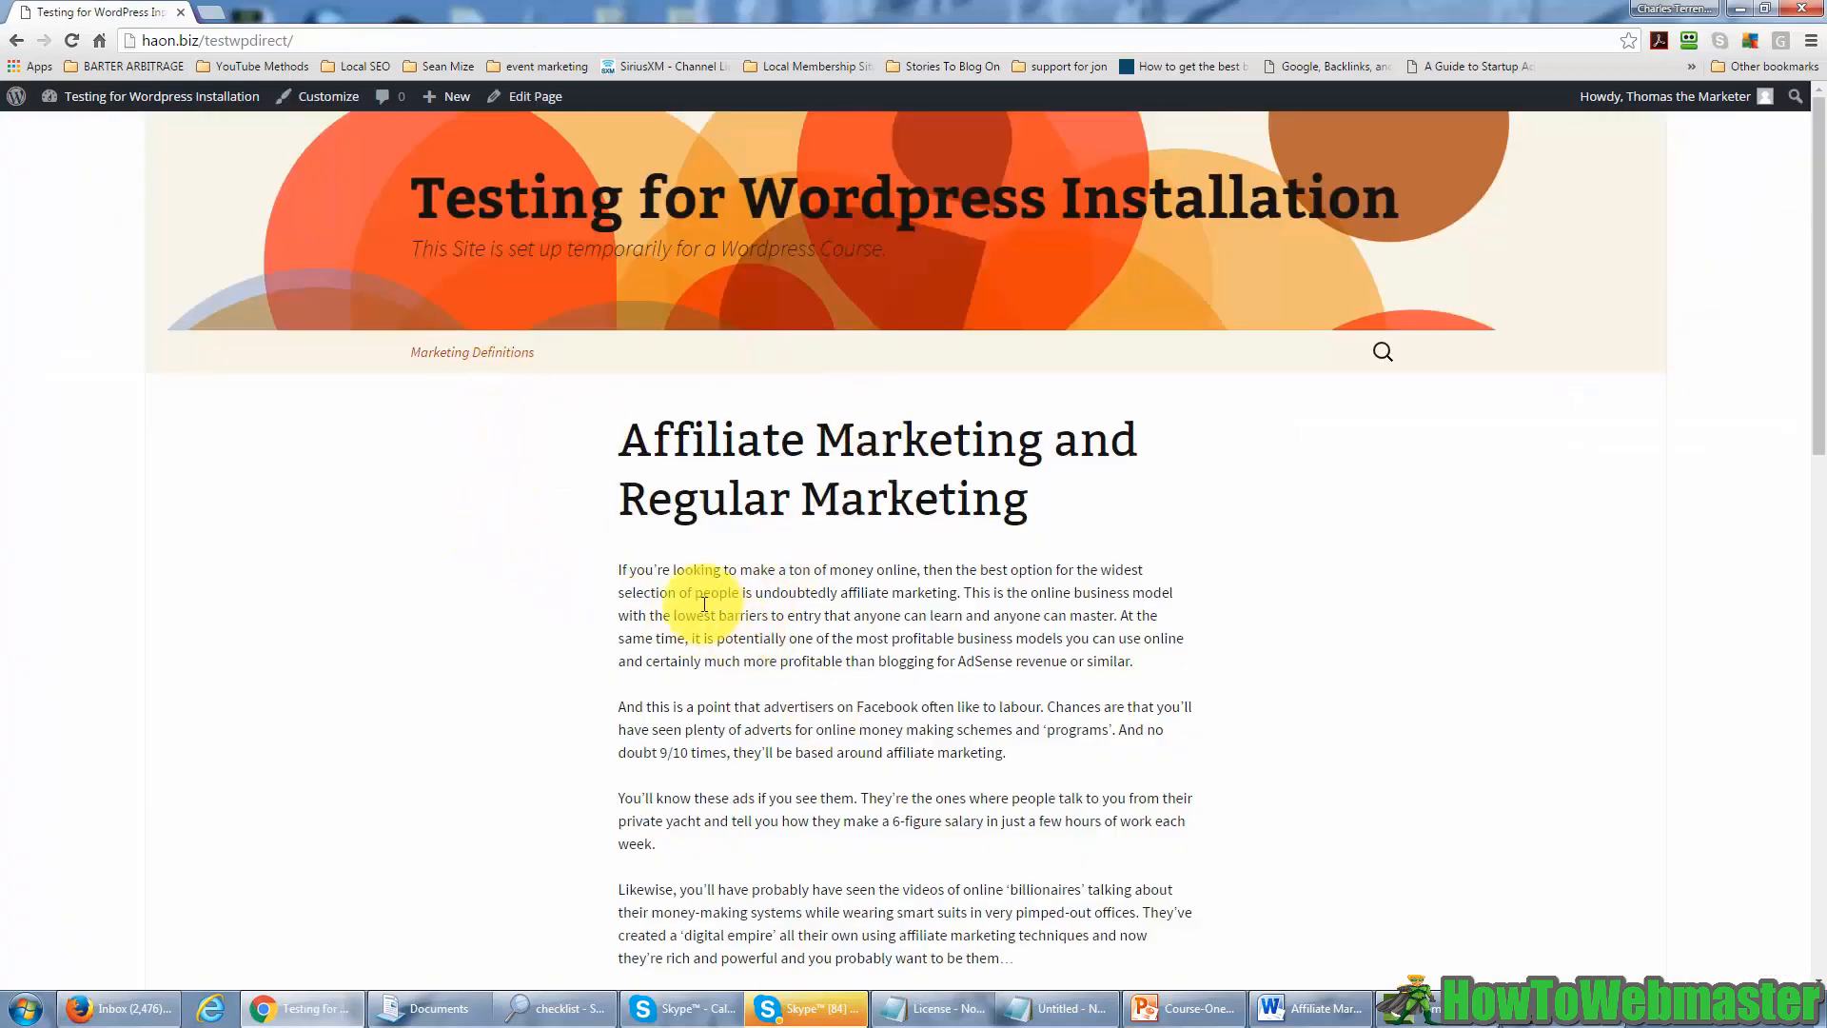
mouse_move(509, 359)
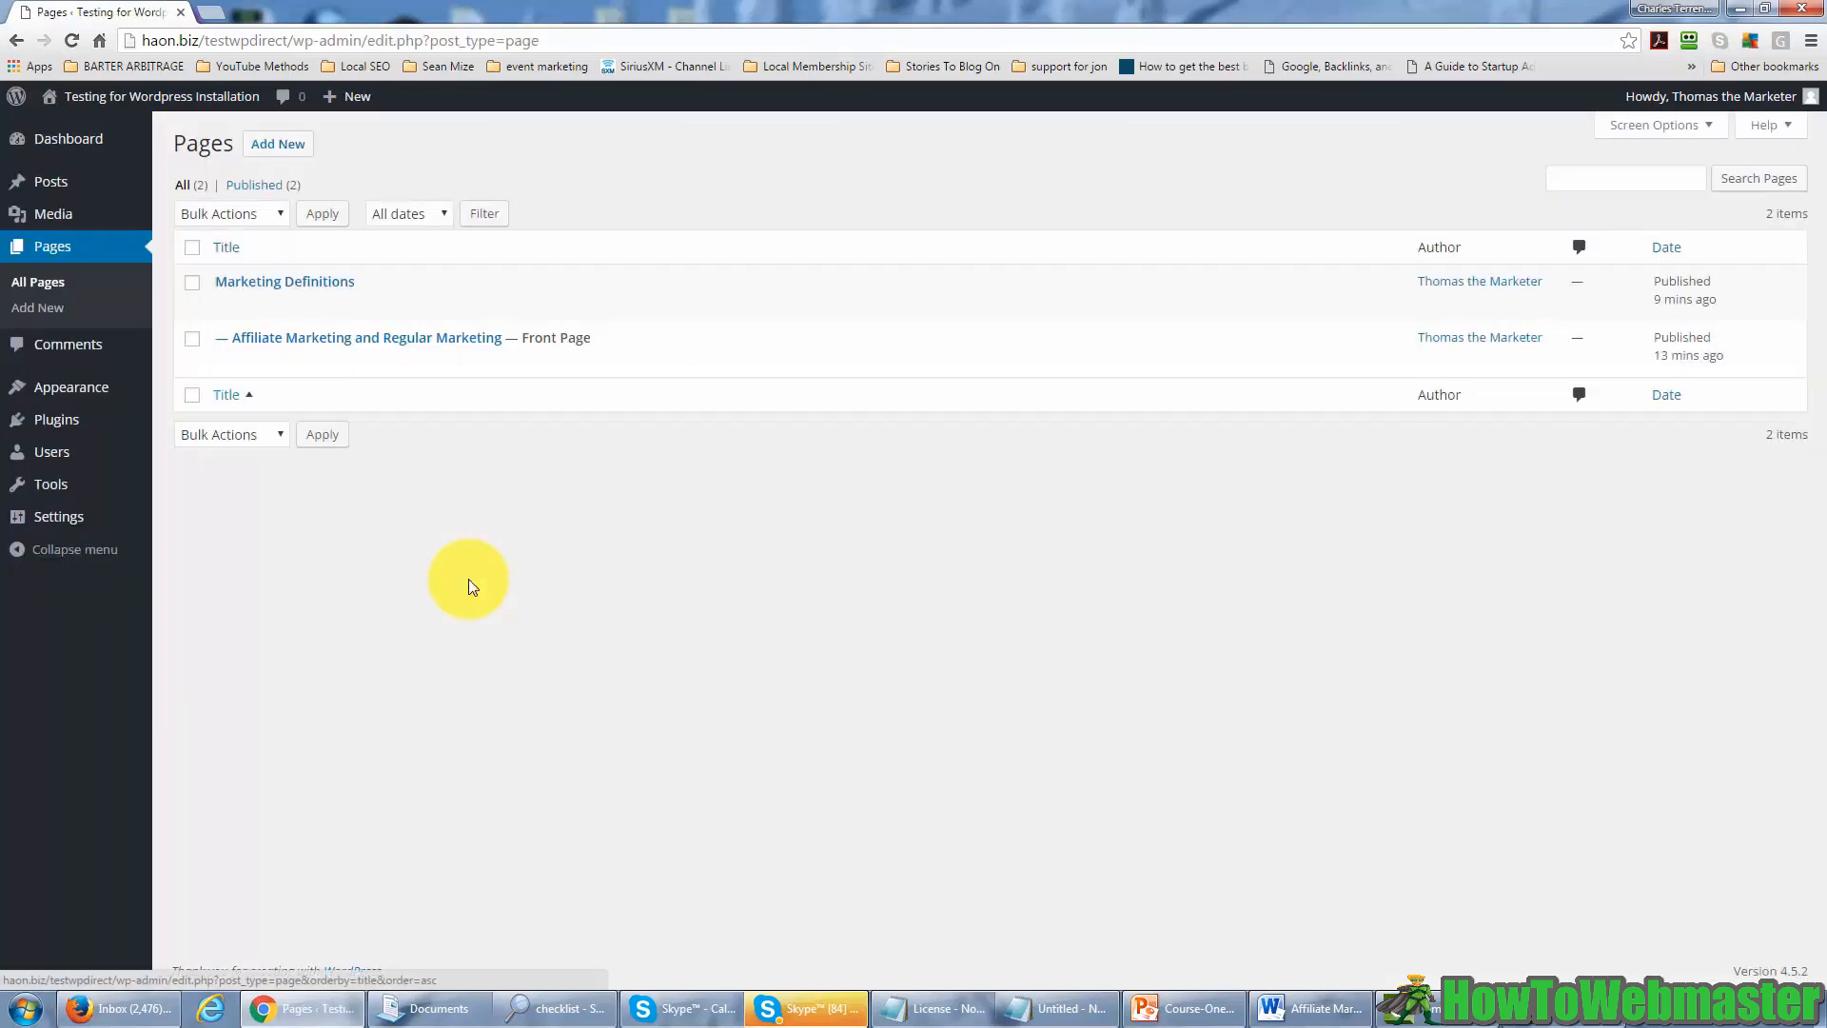
- Open the site's menu editor and try moving "Affiliate Marketing and Regular Marketing" above "Marketing Definitions" and back in the menu structure
mouse_move(88, 396)
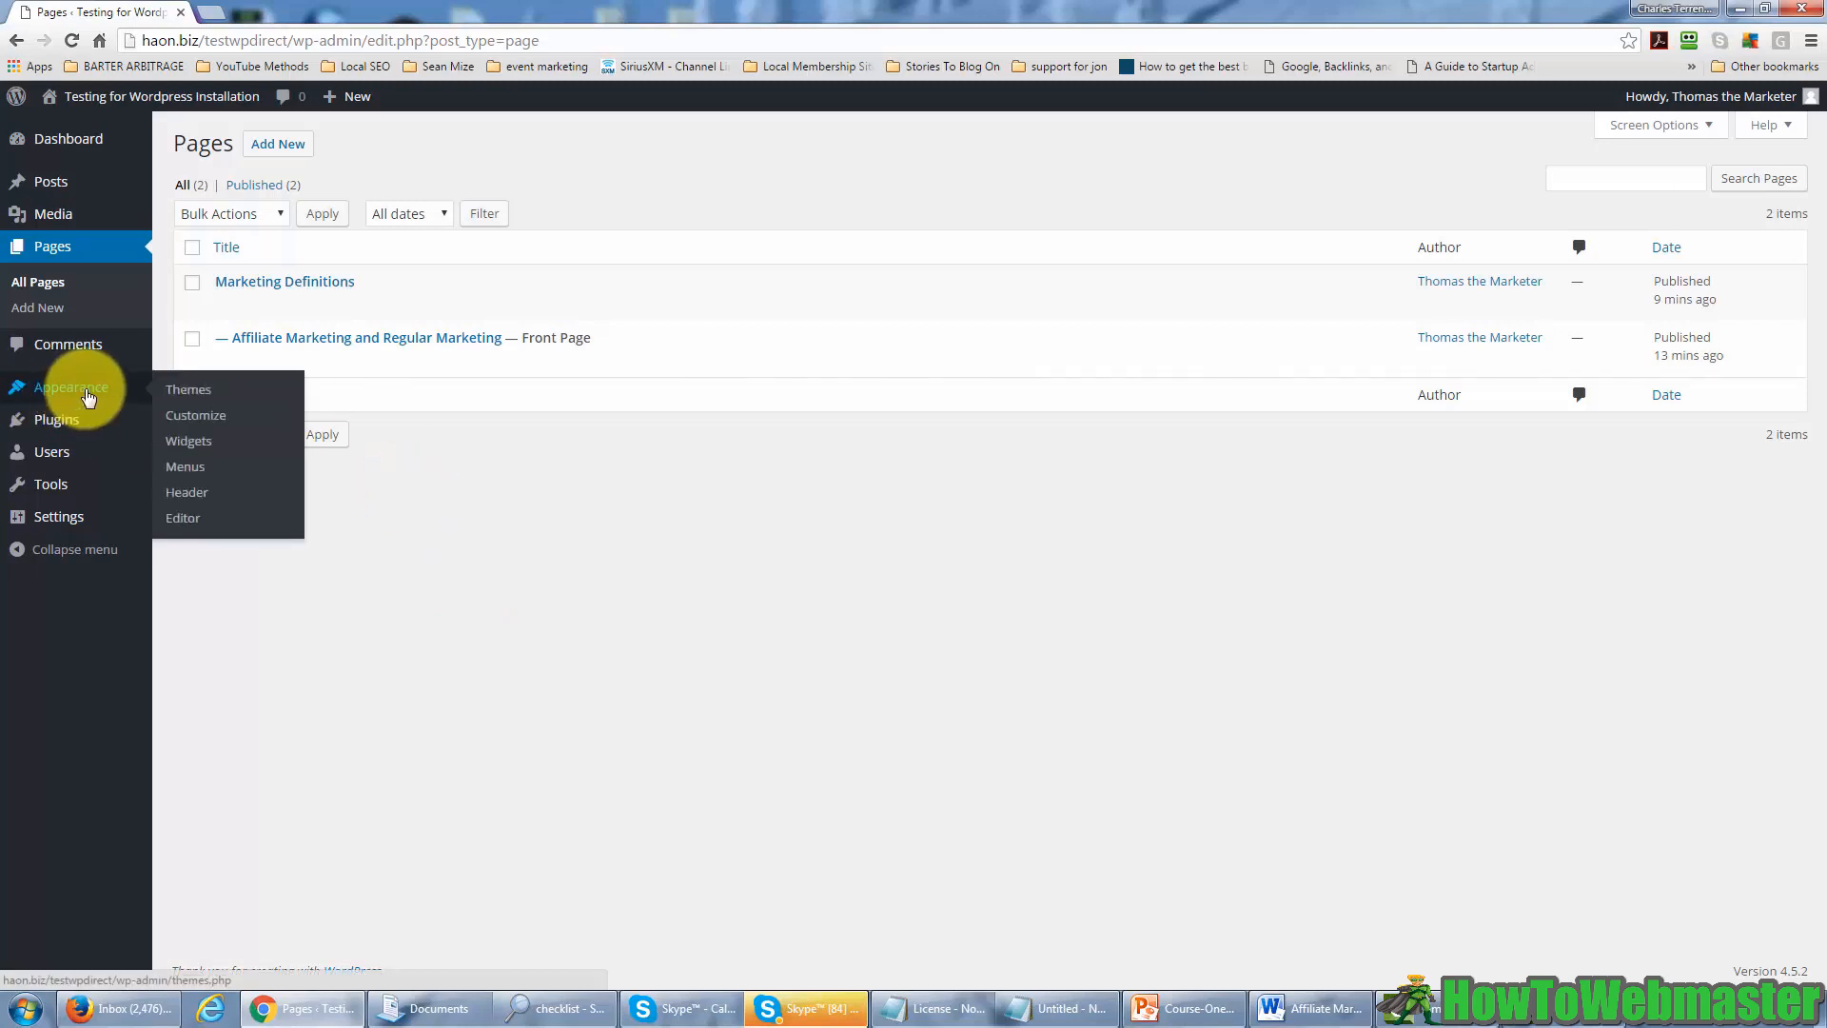
left_click(186, 467)
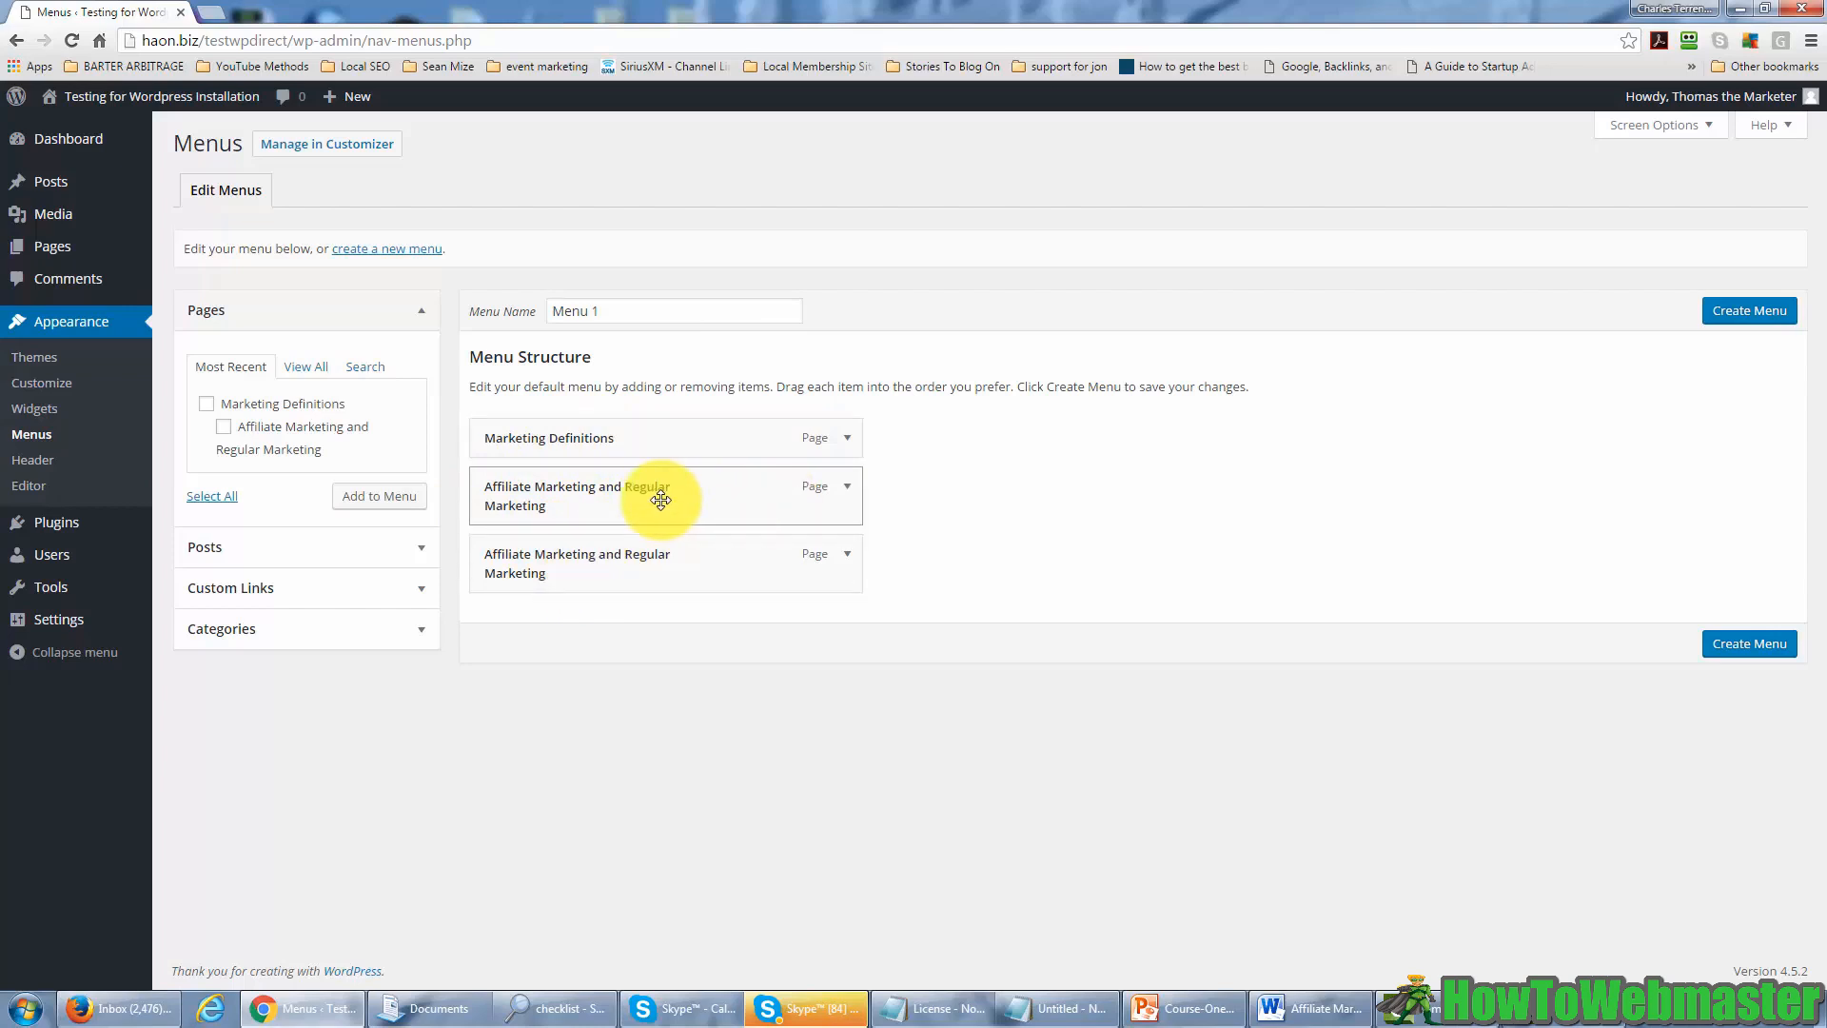
left_click_drag(529, 498, 660, 420)
left_click_drag(635, 497, 590, 471)
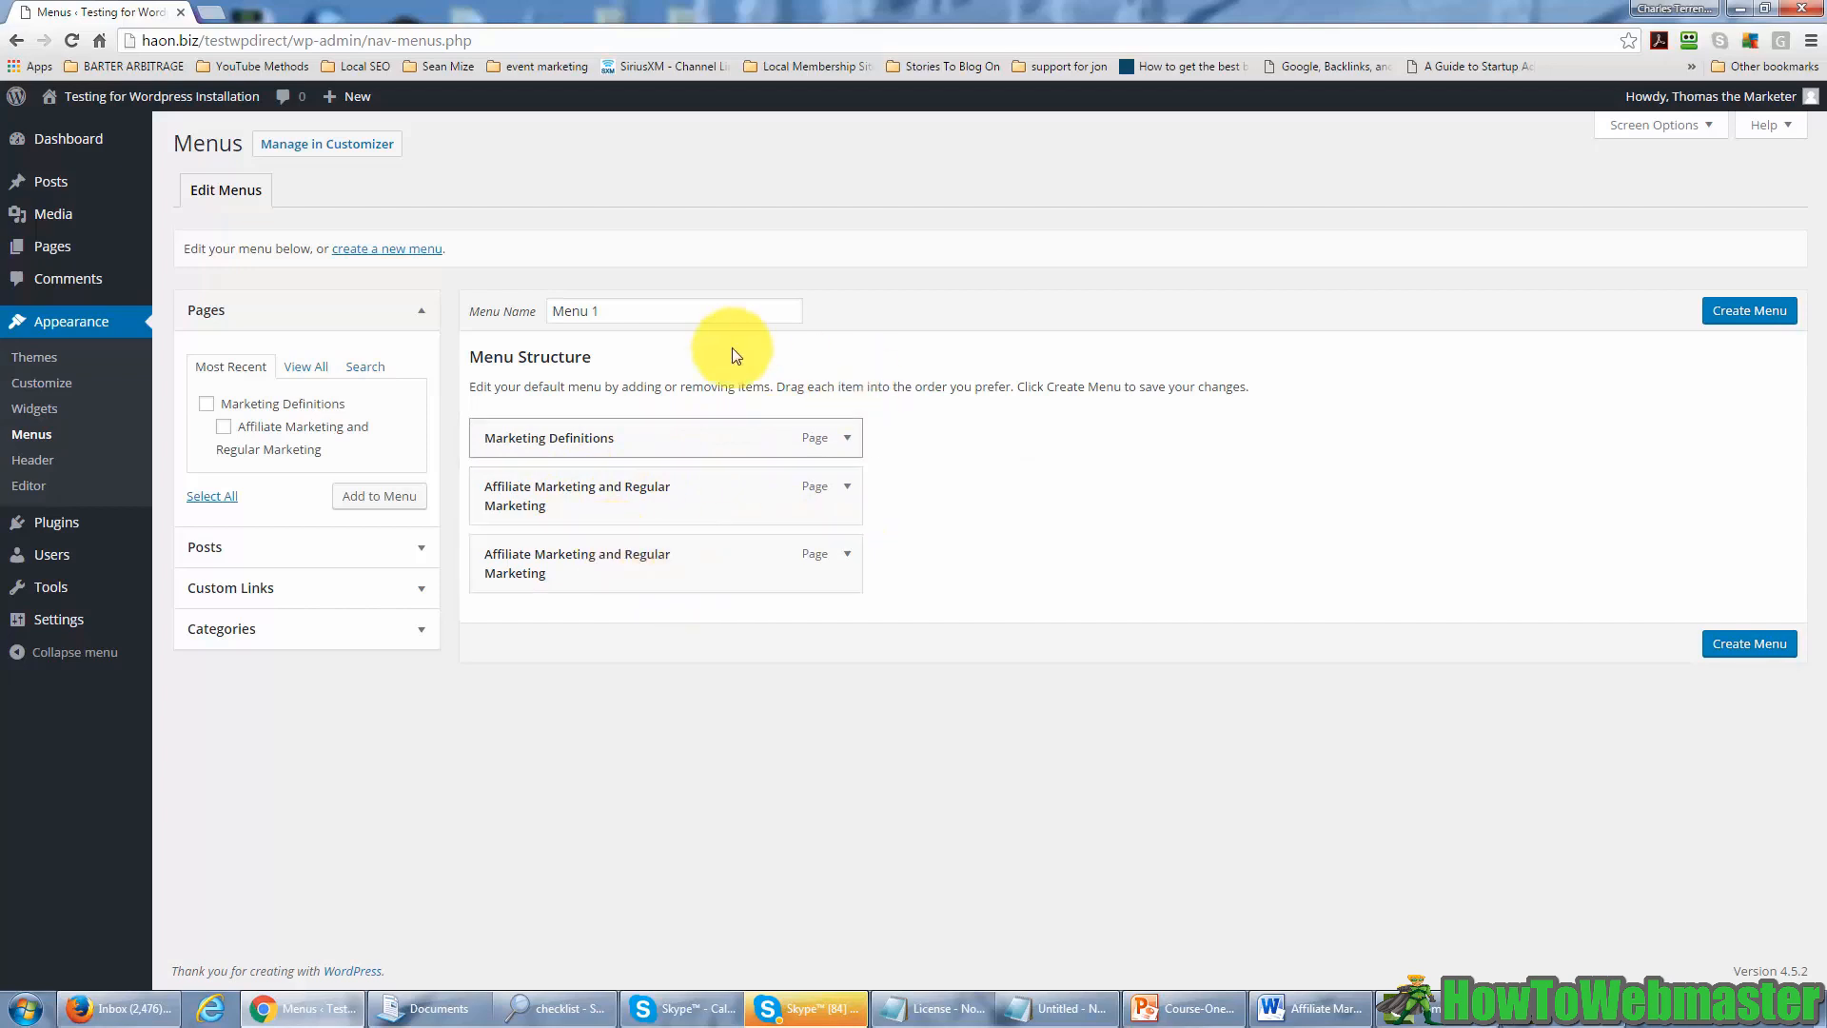